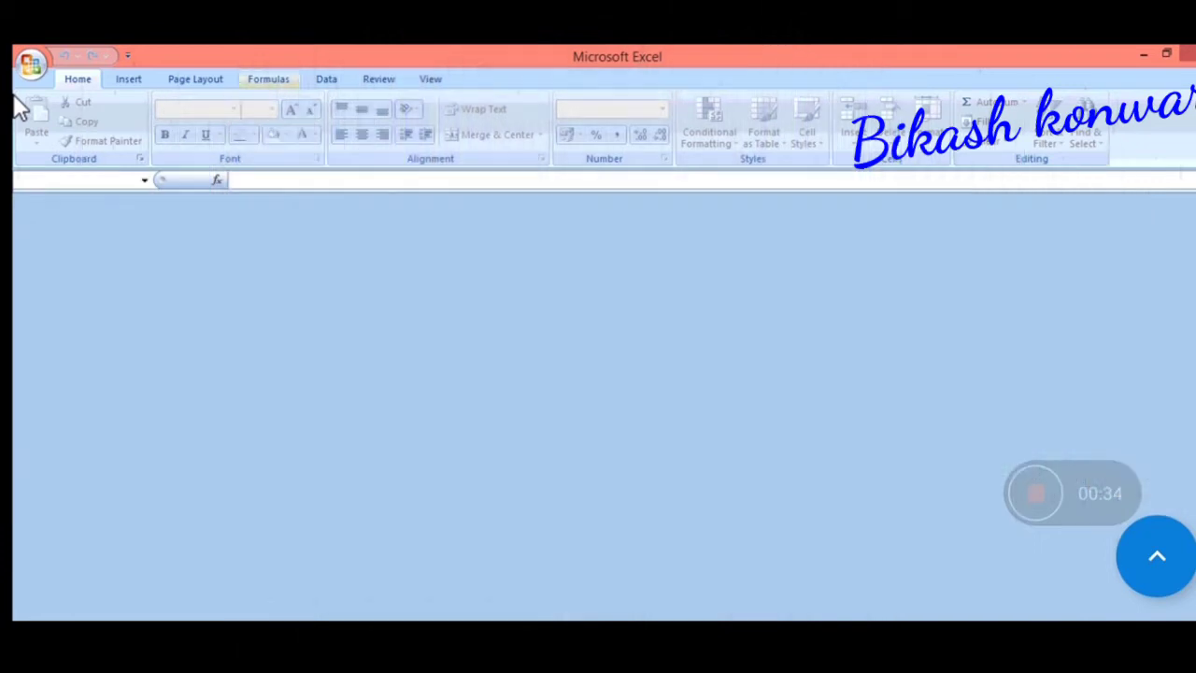
Close Excel, reopen Book1.xlsx from the desktop and unlock it with its password
{"action": "scroll", "coordinate": [19, 107], "scroll_direction": "down", "scroll_amount": 3}
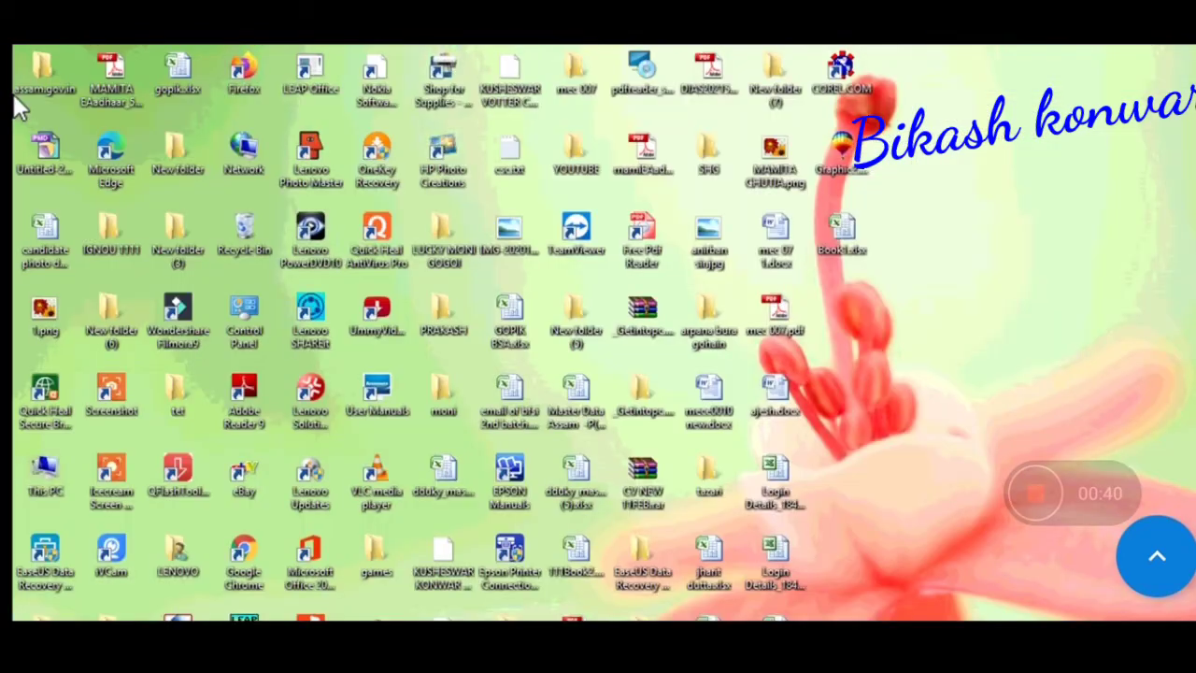
{"action": "key", "text": "alt+F4"}
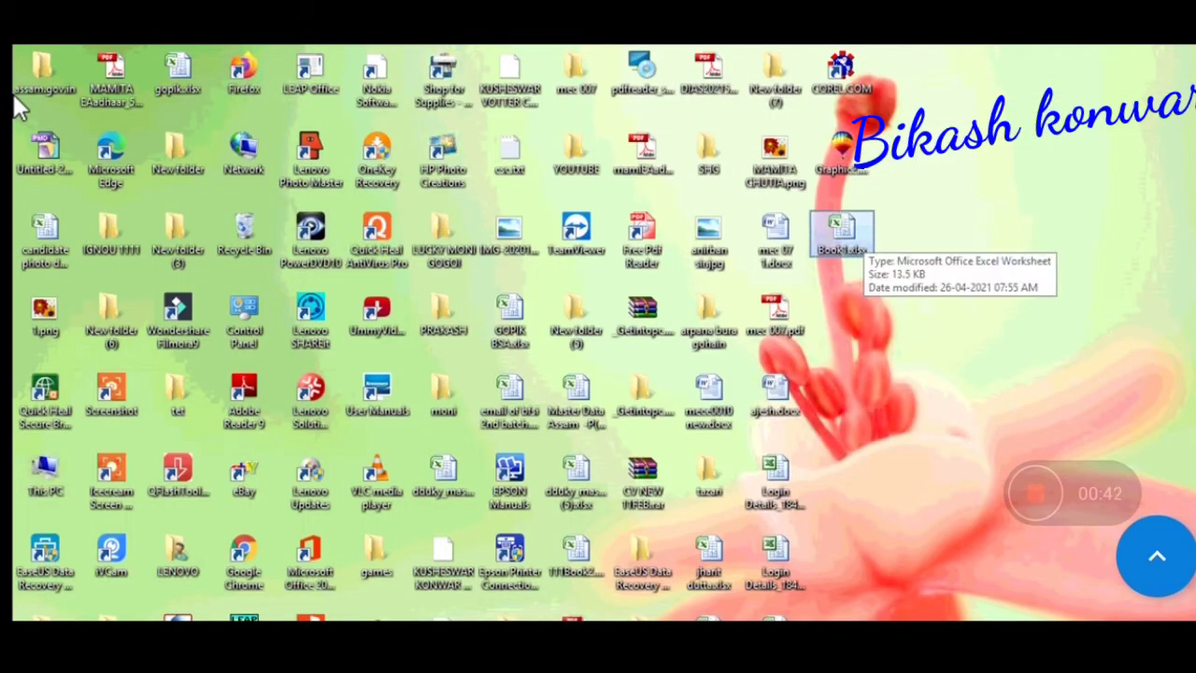
{"action": "key", "text": "Return"}
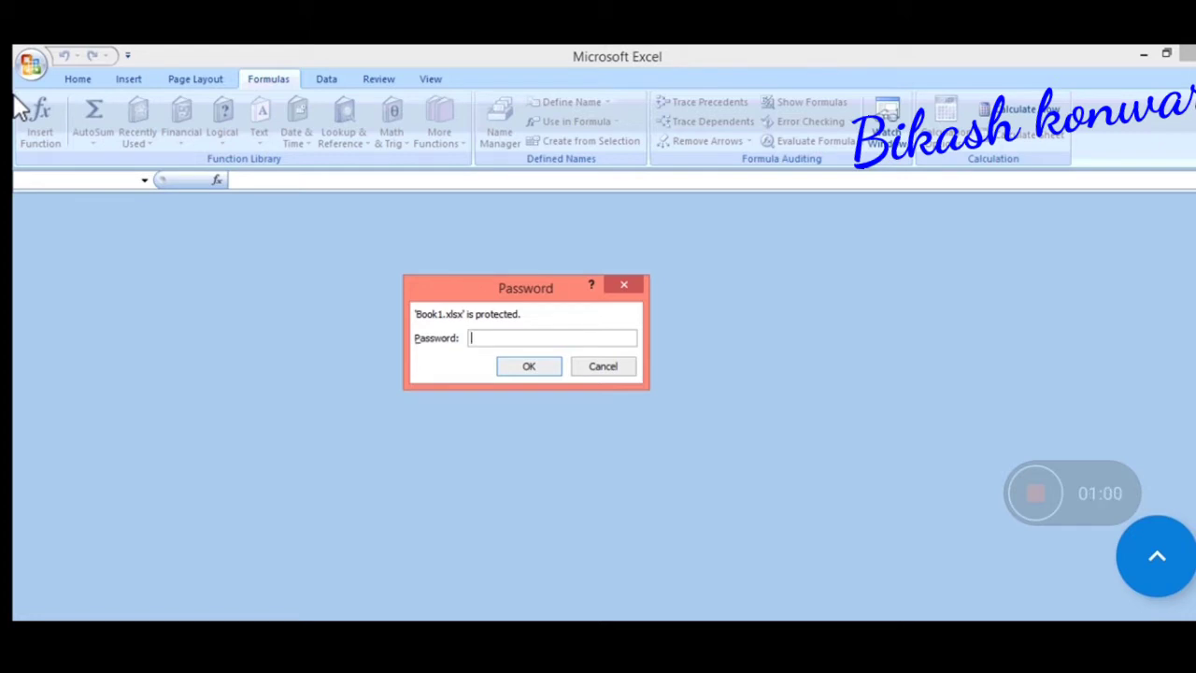
{"action": "key", "text": "Return"}
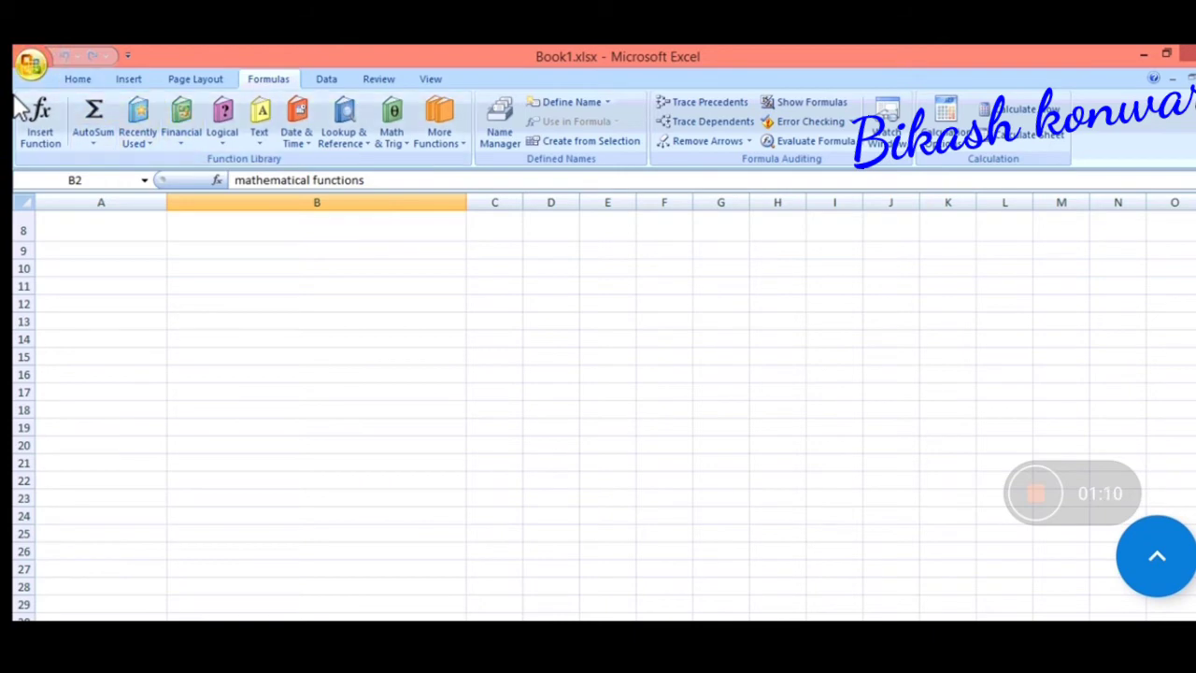
Start Save As from the Office menu and name the copy bikash111
{"action": "key", "text": "alt+f"}
{"action": "key", "text": "Down"}
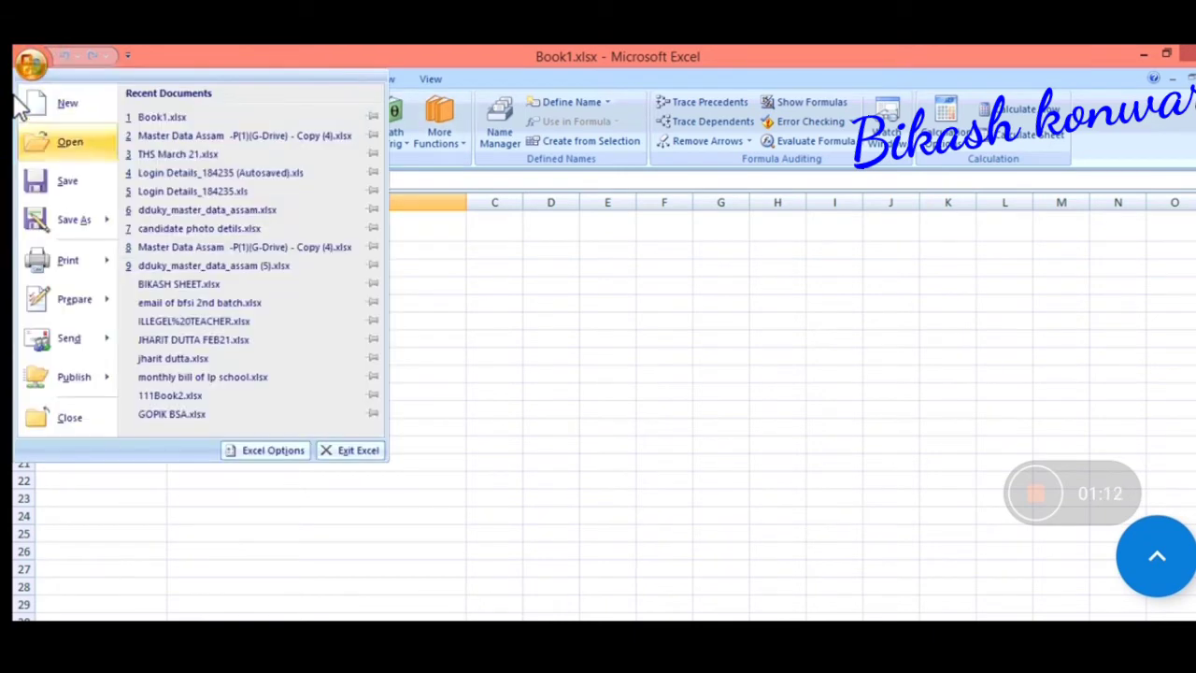
{"action": "key", "text": "Down"}
{"action": "key", "text": "Down"}
{"action": "key", "text": "Right"}
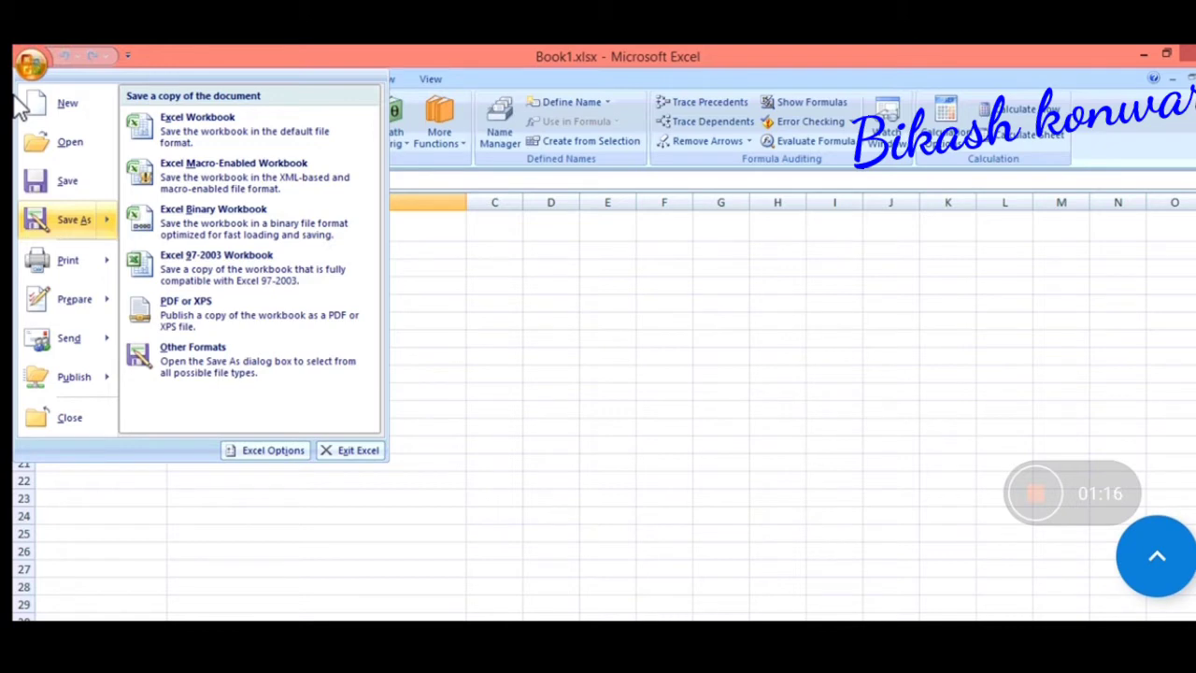
{"action": "key", "text": "Return"}
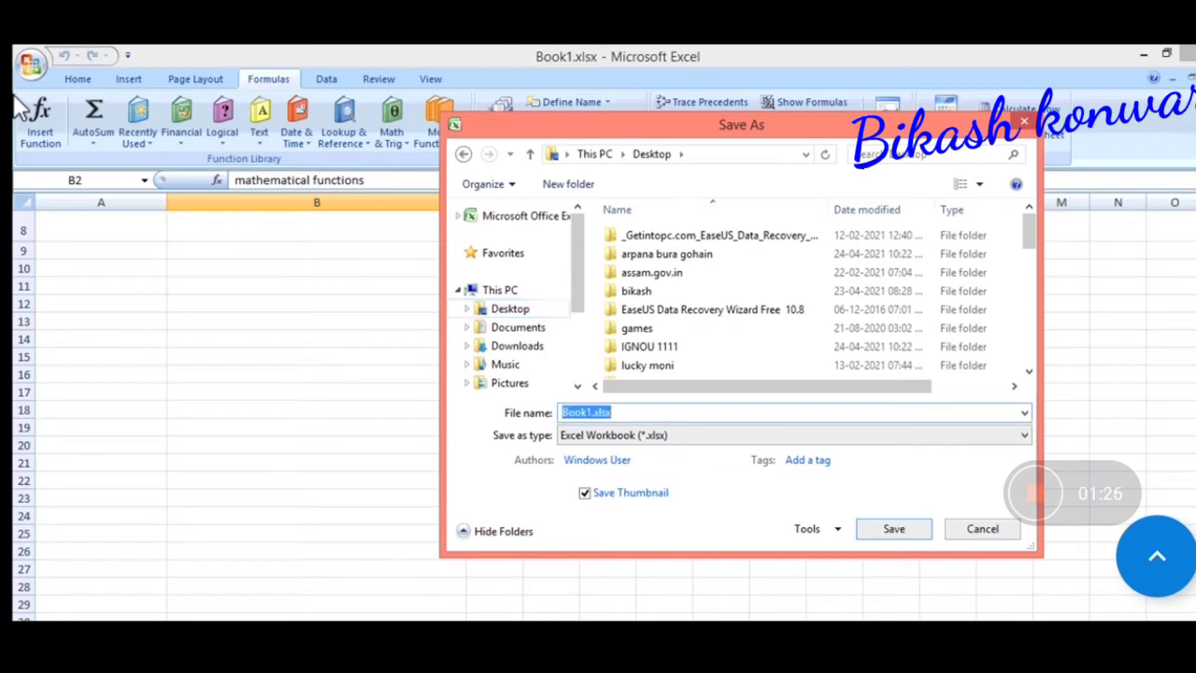
{"action": "key", "text": "BackSpace"}
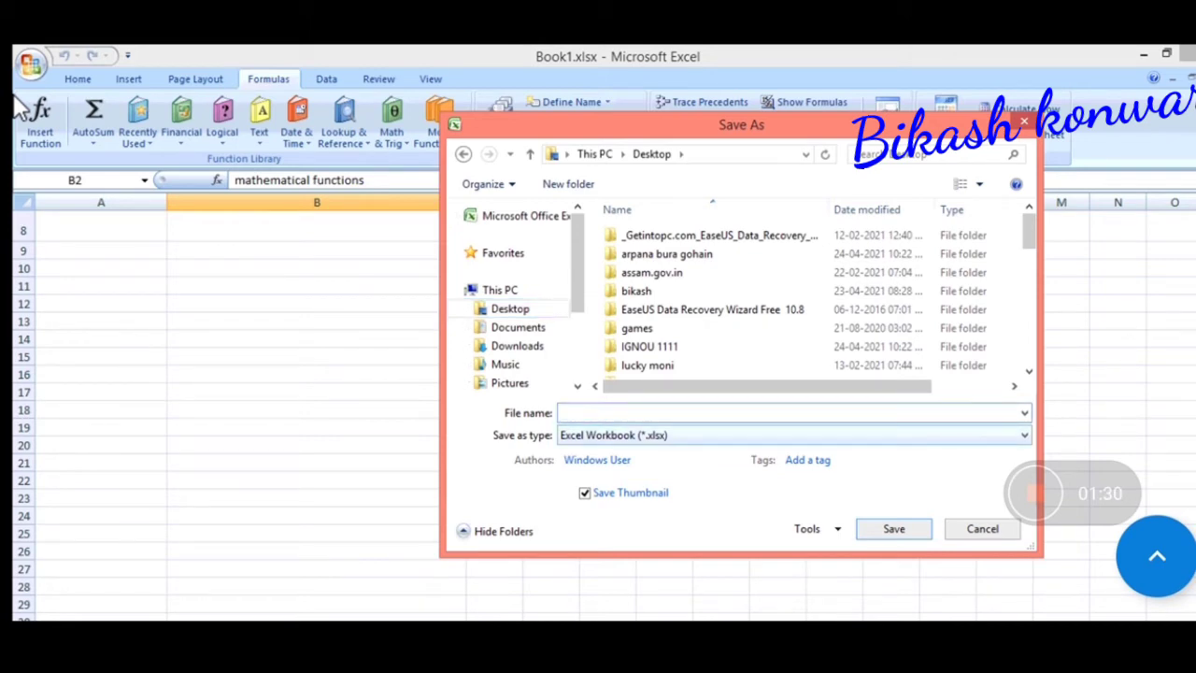
{"action": "type", "text": "bikas"}
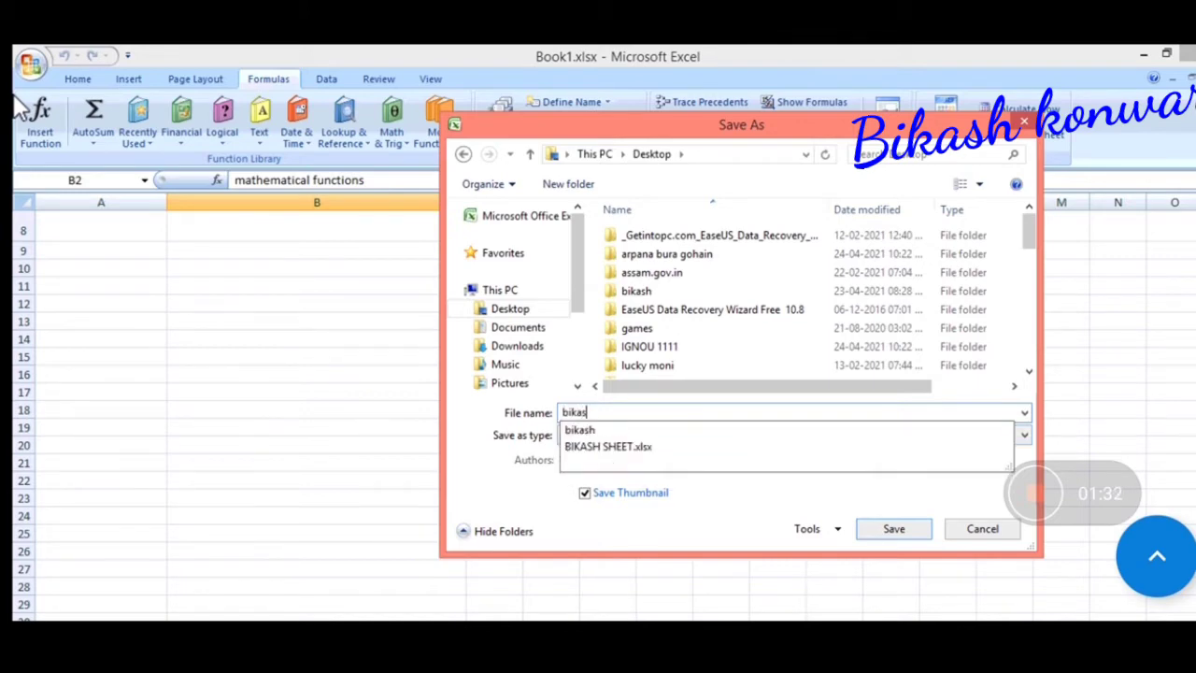
{"action": "type", "text": "h"}
{"action": "key", "text": "Up"}
{"action": "key", "text": "Up"}
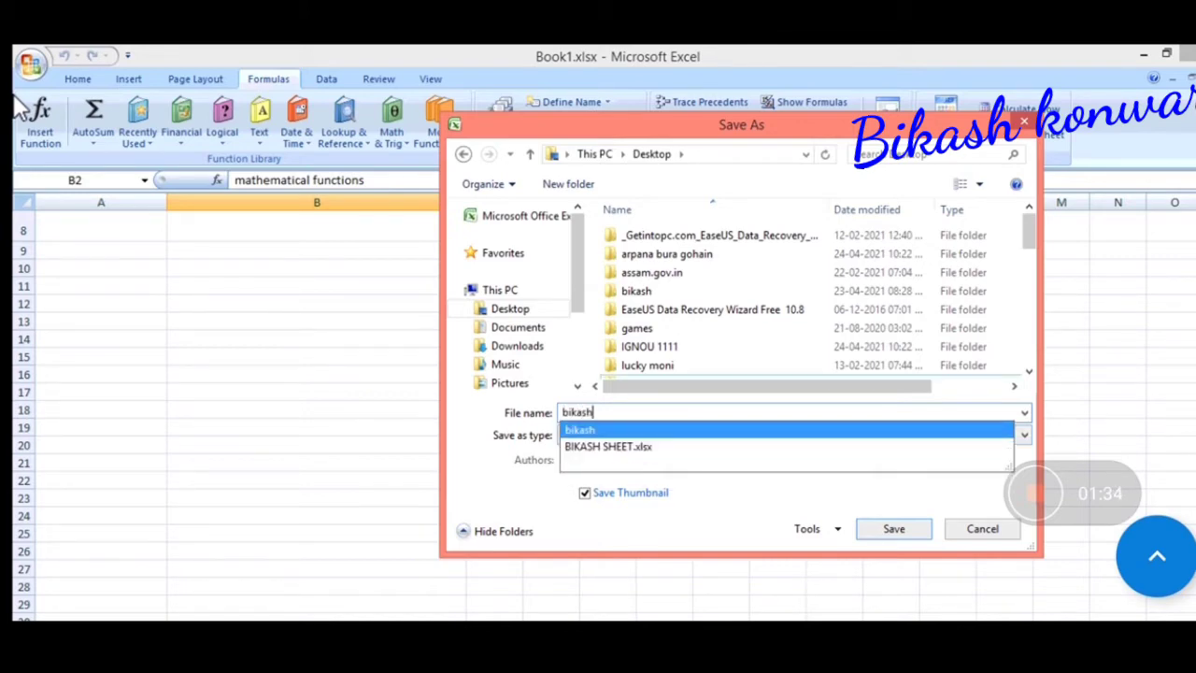
{"action": "type", "text": "11"}
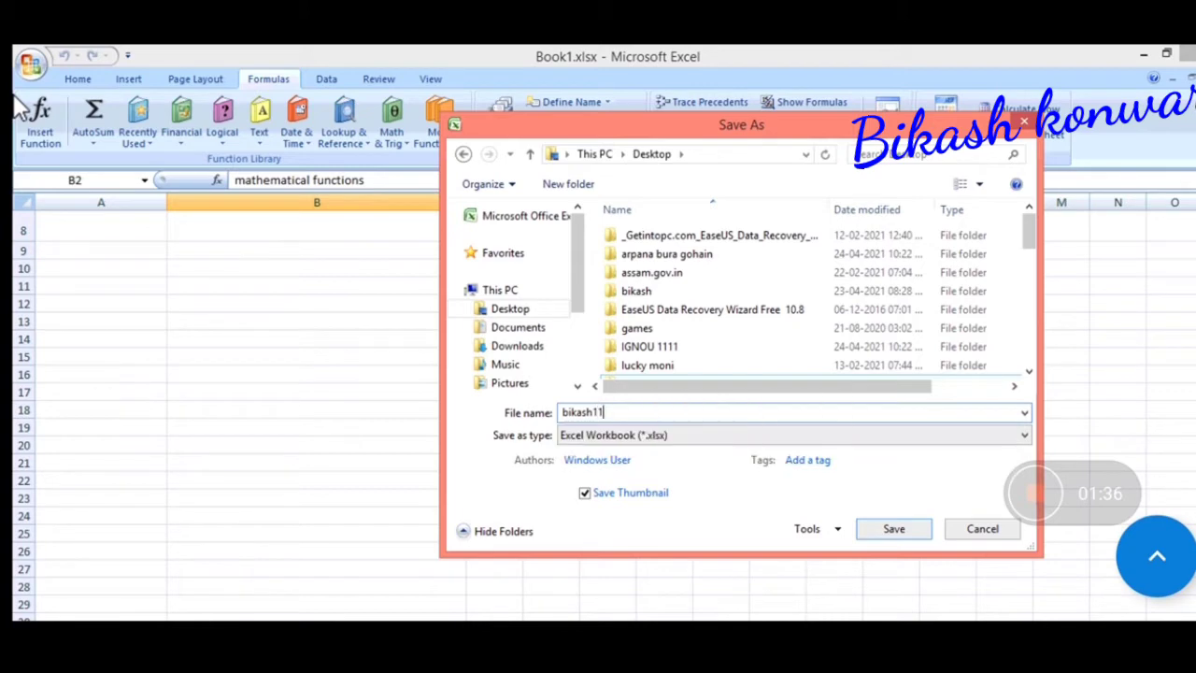
{"action": "type", "text": "1"}
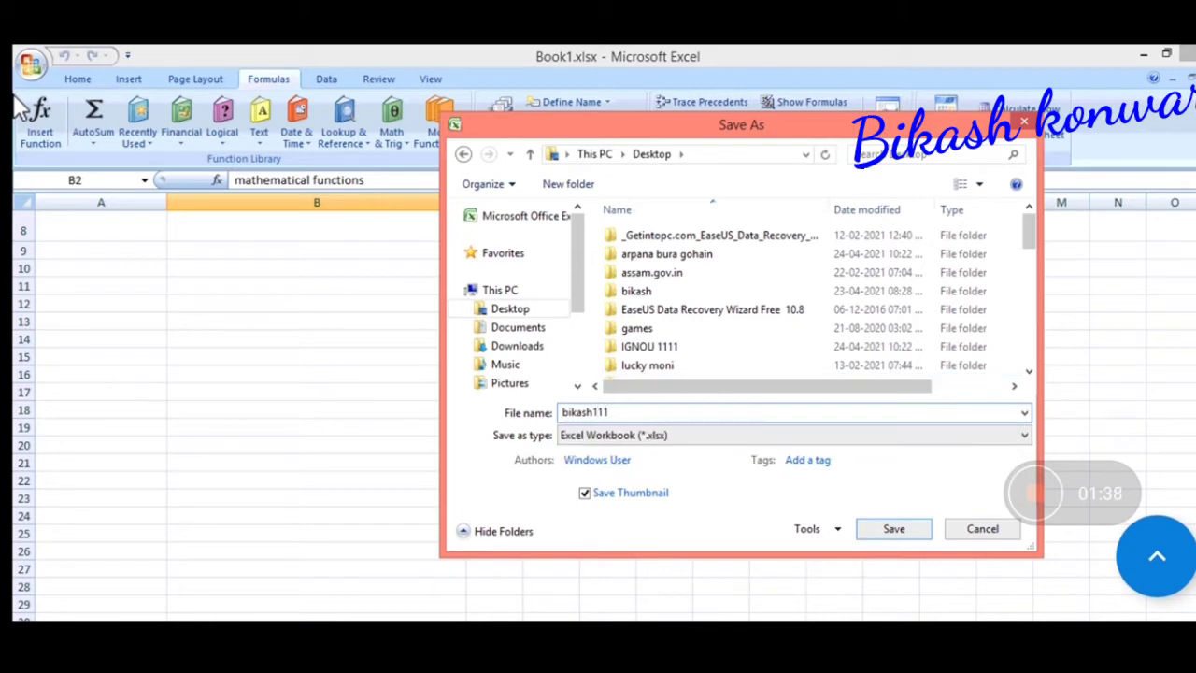
{"action": "left_click", "coordinate": [809, 529]}
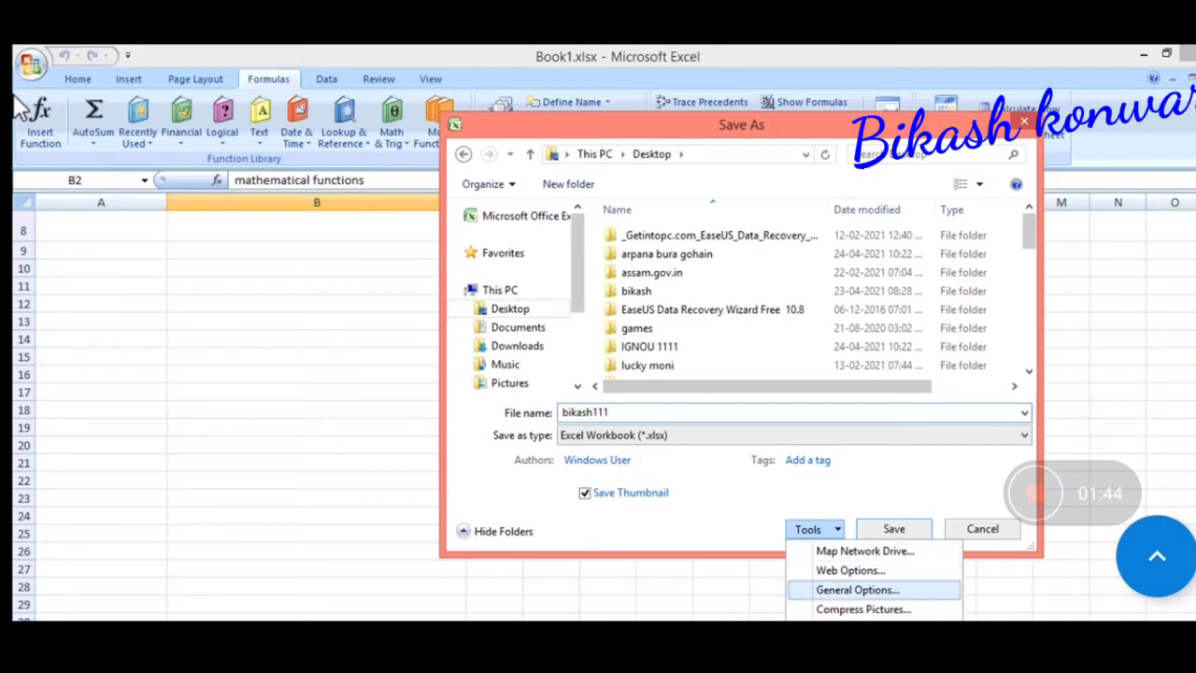
Set a password to open in General Options, with read-only off, and save as bikash111.xlsx
{"action": "key", "text": "Return"}
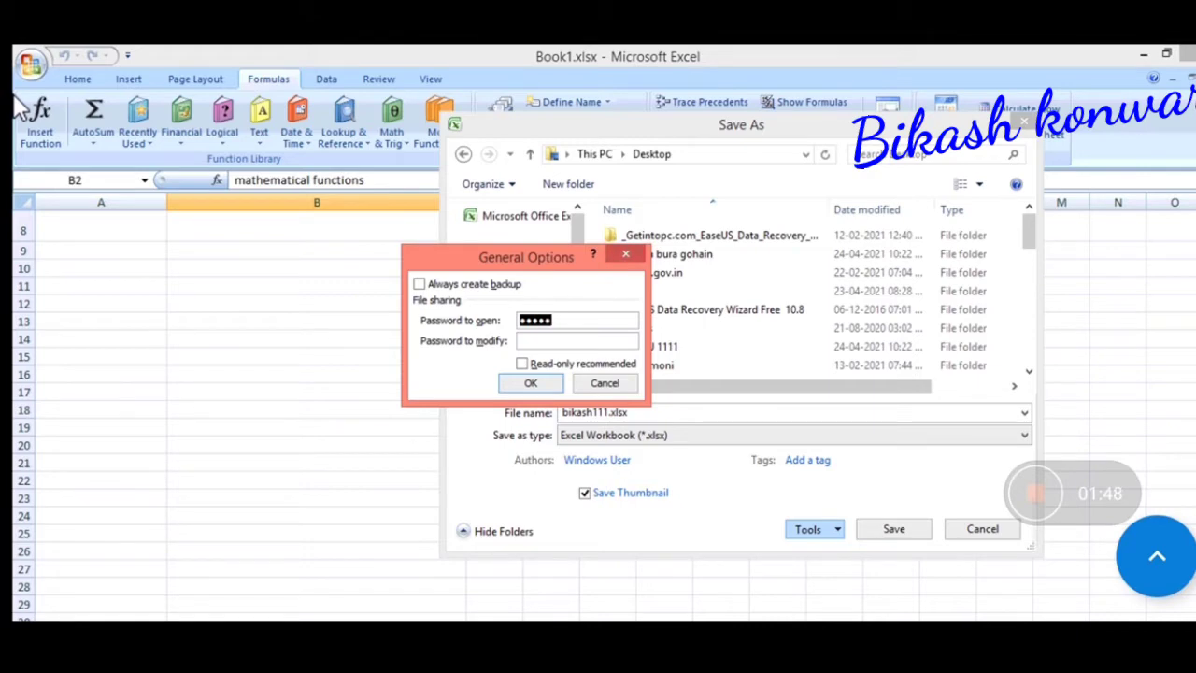
{"action": "key", "text": "alt+r"}
{"action": "key", "text": "space"}
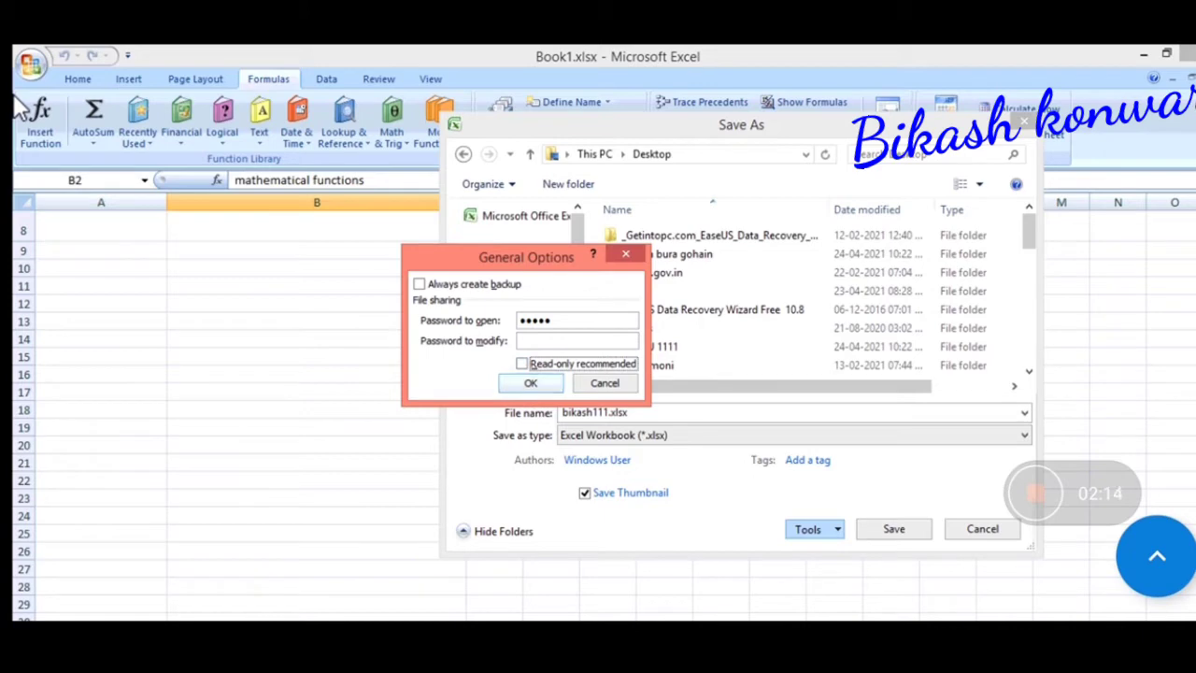
{"action": "key", "text": "Return"}
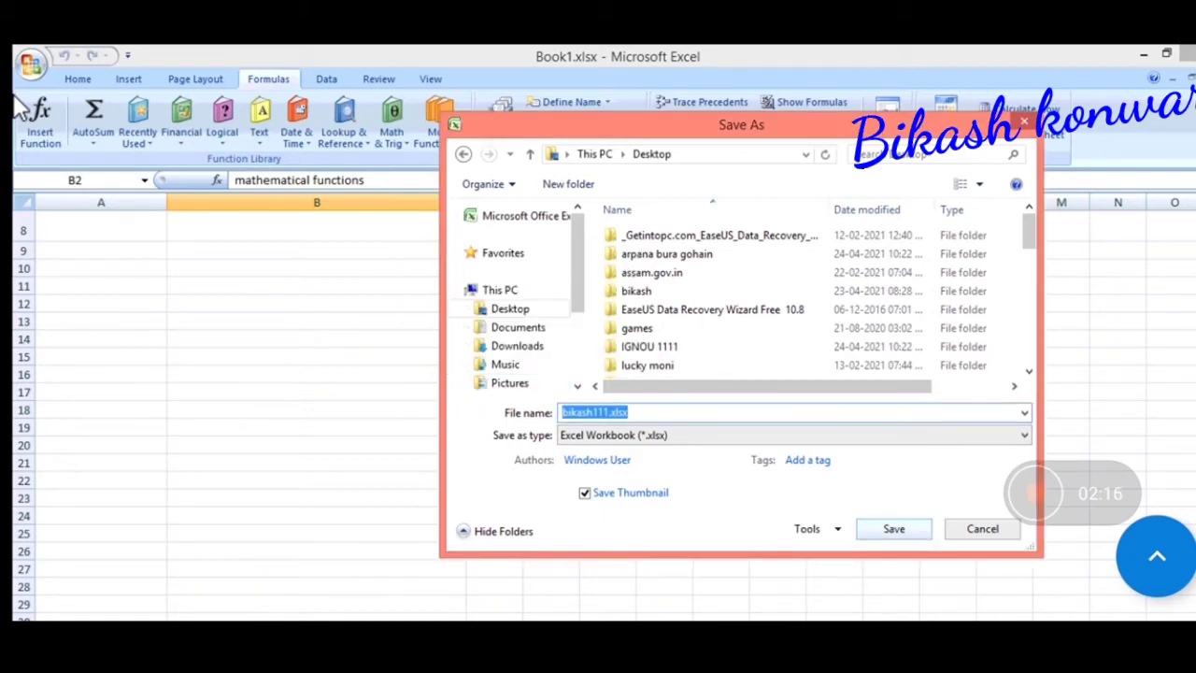
{"action": "key", "text": "Return"}
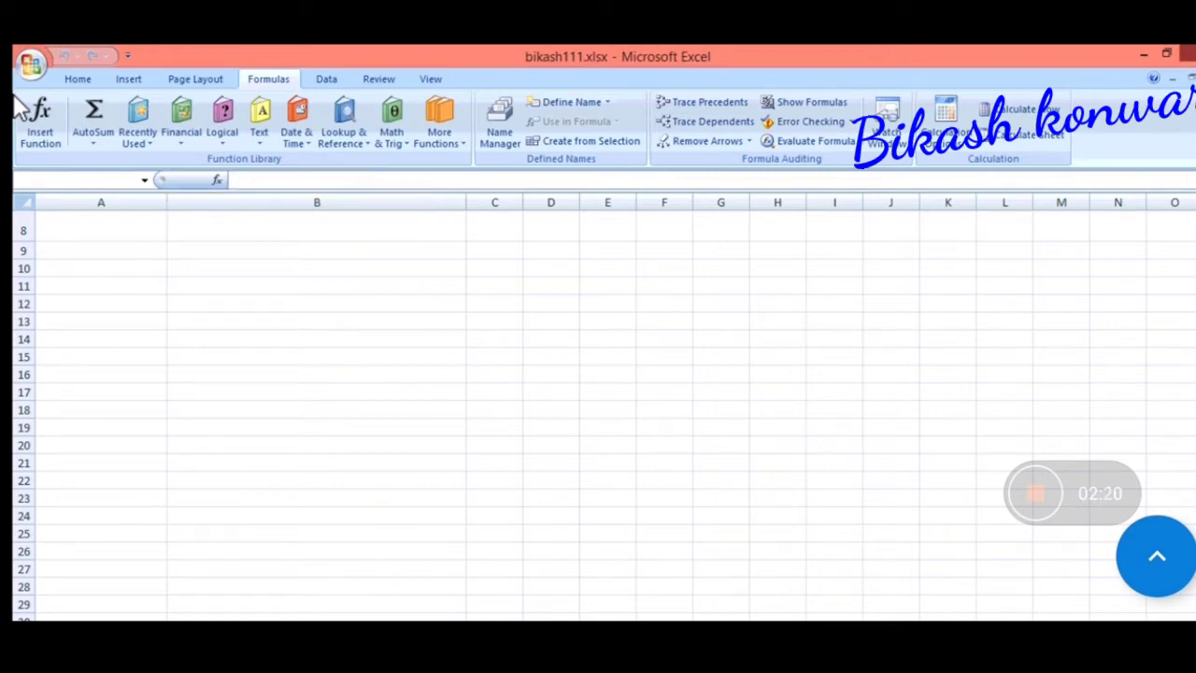
Close Excel and reopen bikash111.xlsx from the desktop, entering its password
{"action": "key", "text": "alt+F4"}
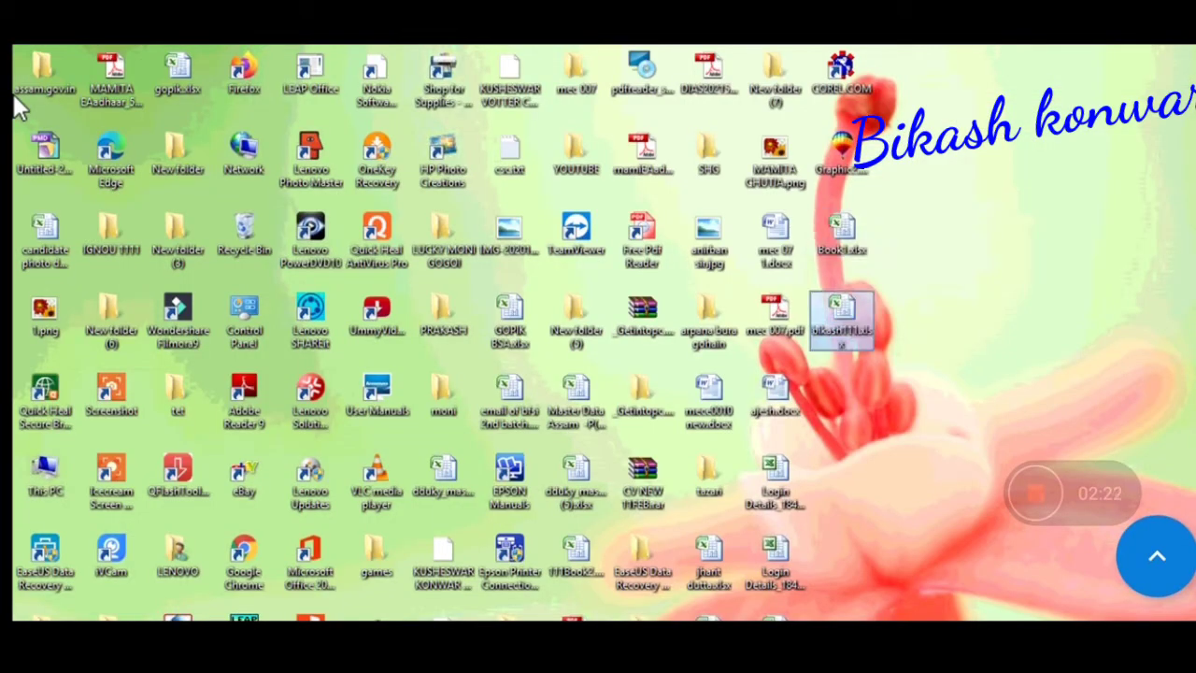
{"action": "key", "text": "Return"}
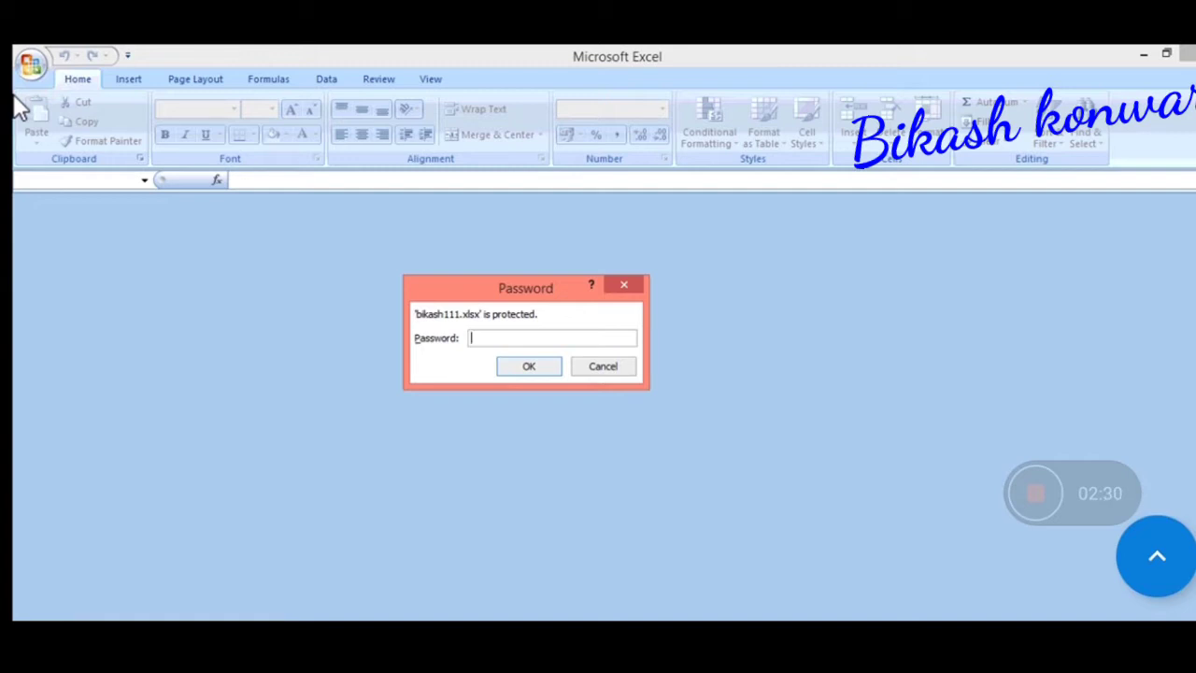
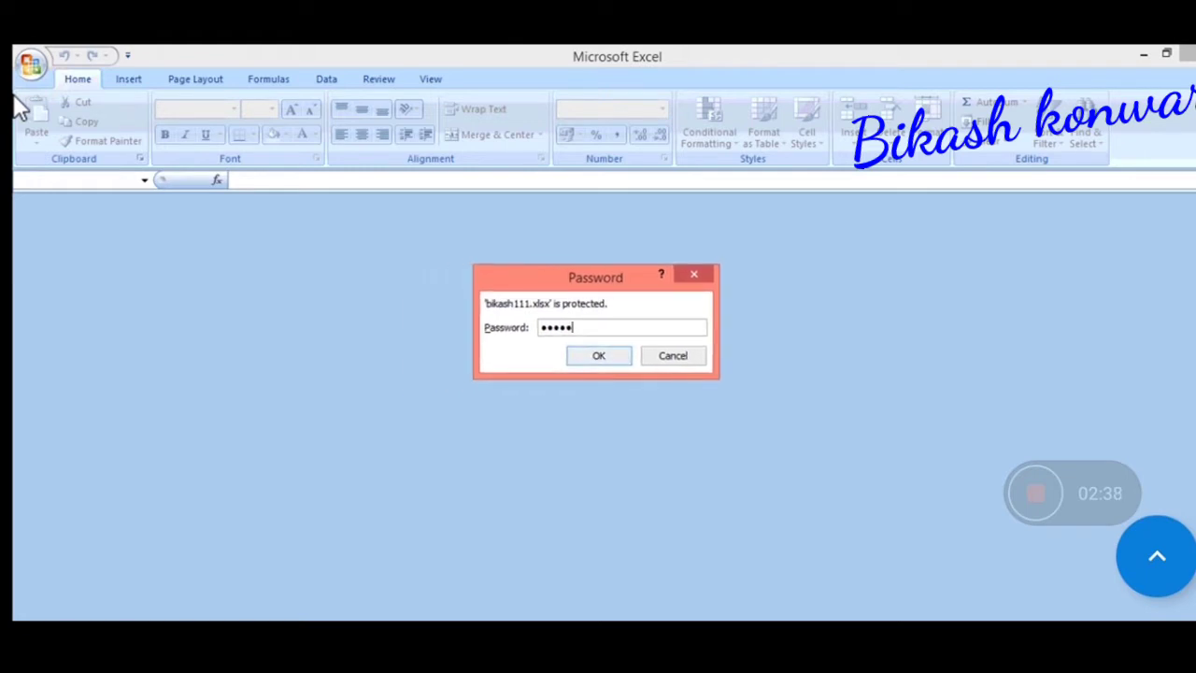
{"action": "key", "text": "Return"}
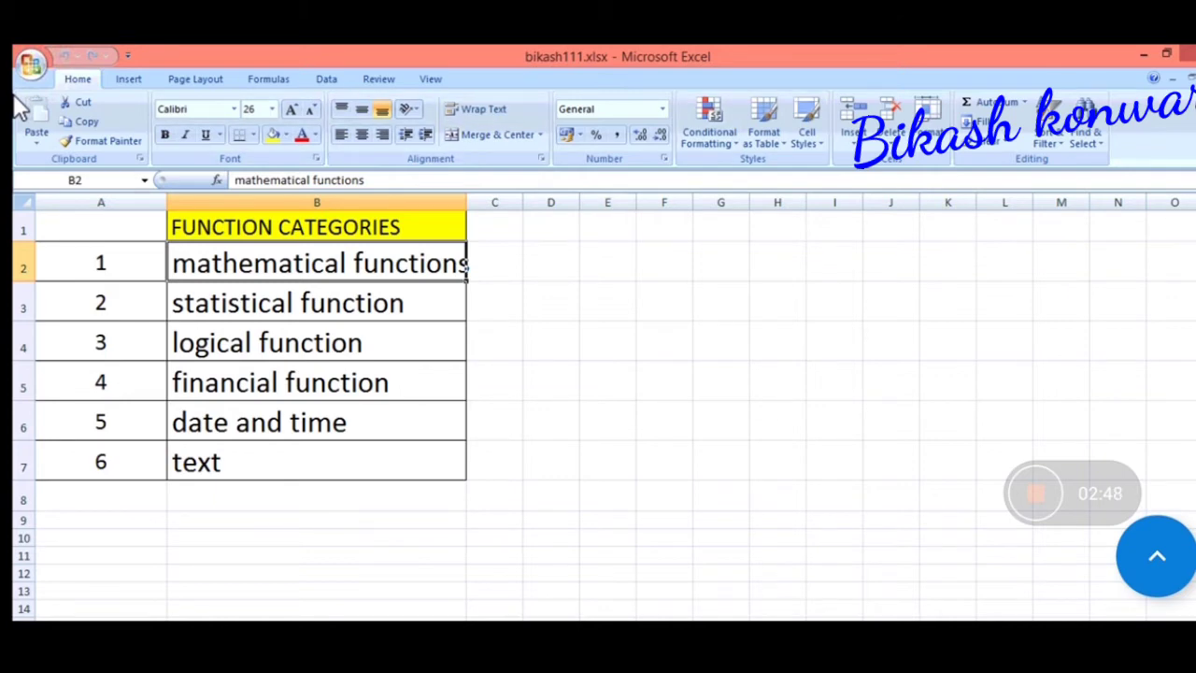
{"action": "left_click", "coordinate": [664, 300]}
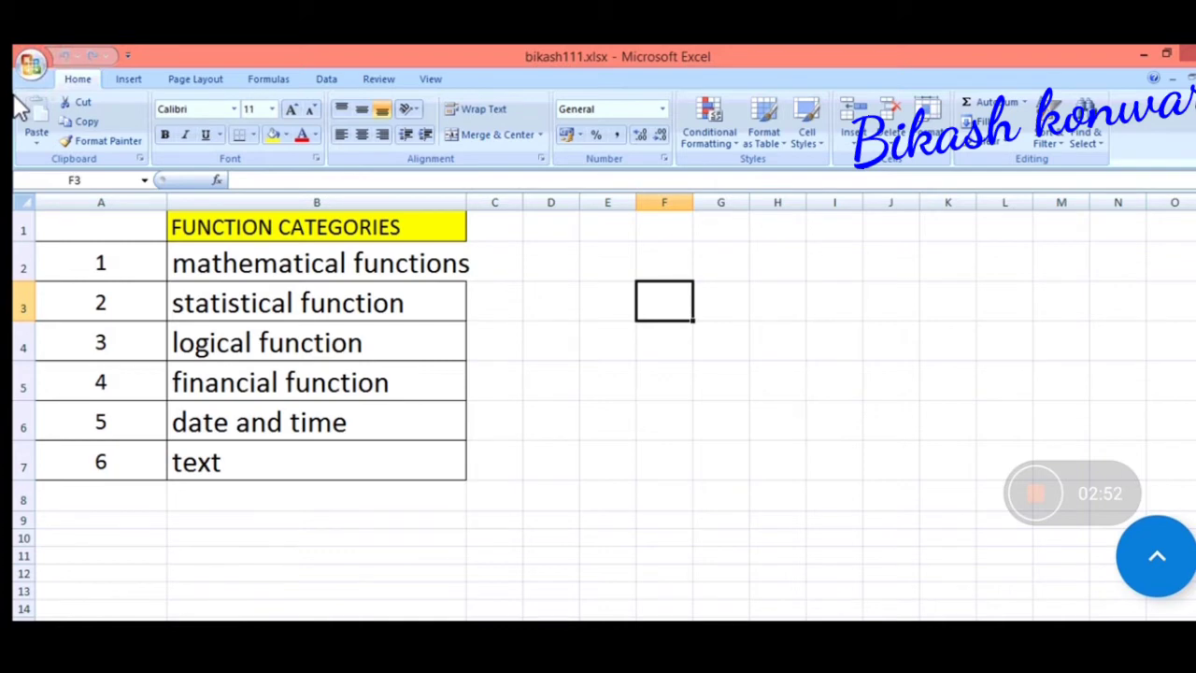
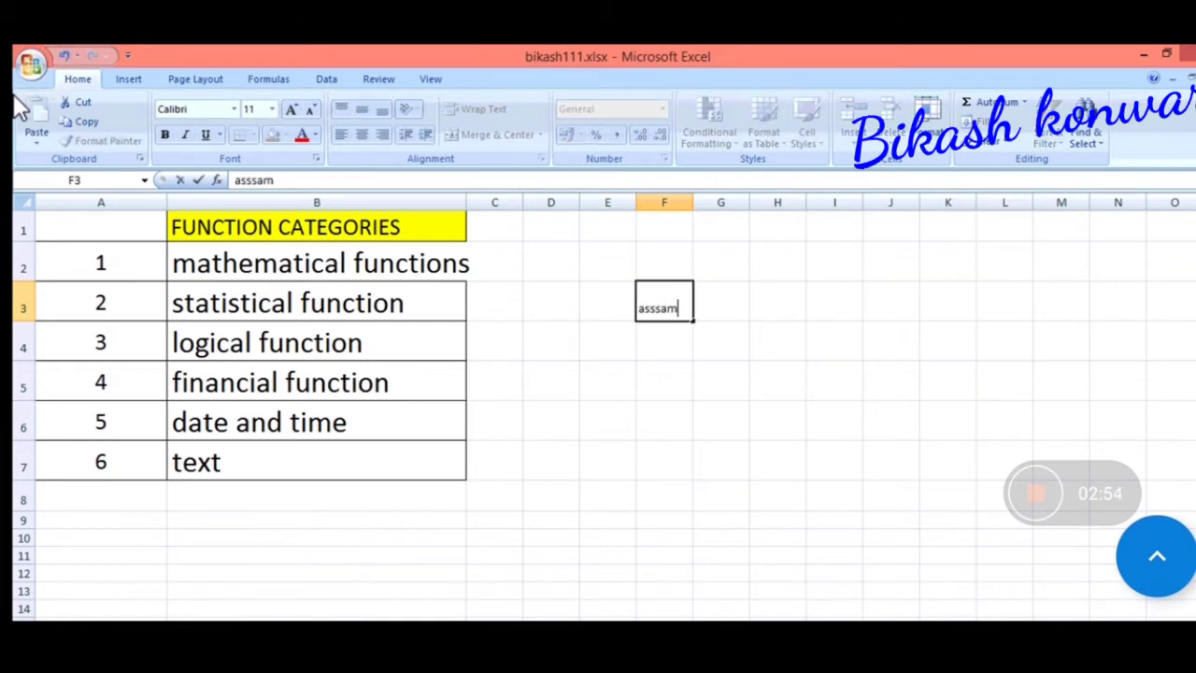
{"action": "key", "text": "Return"}
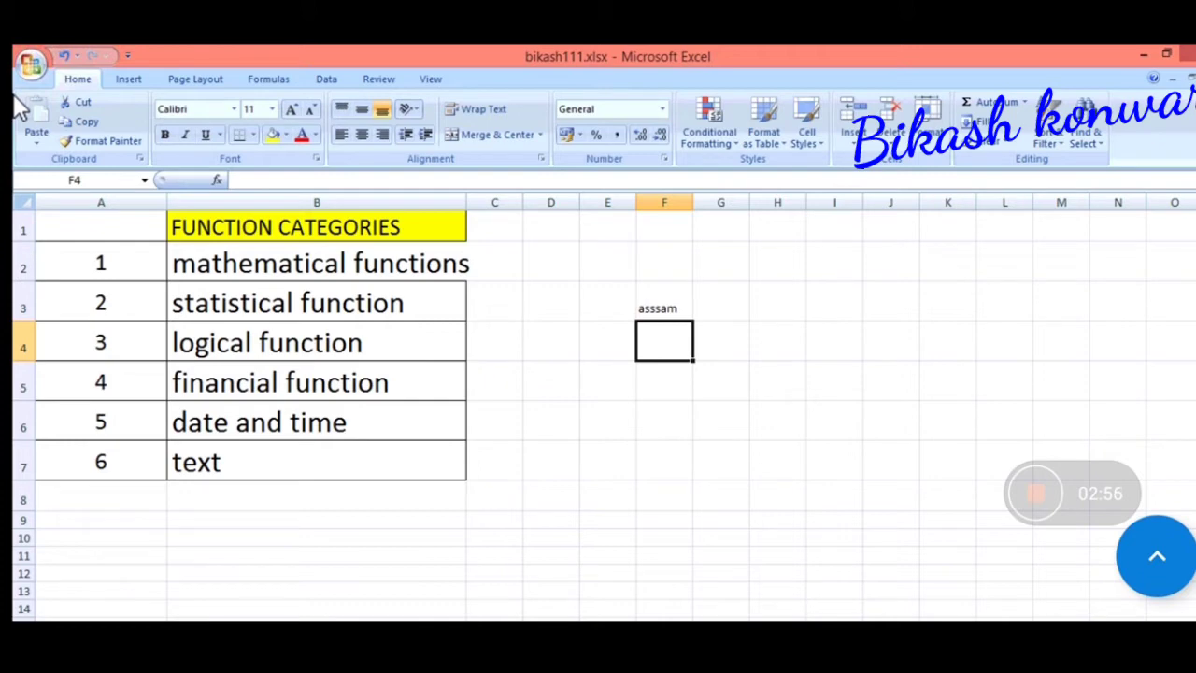
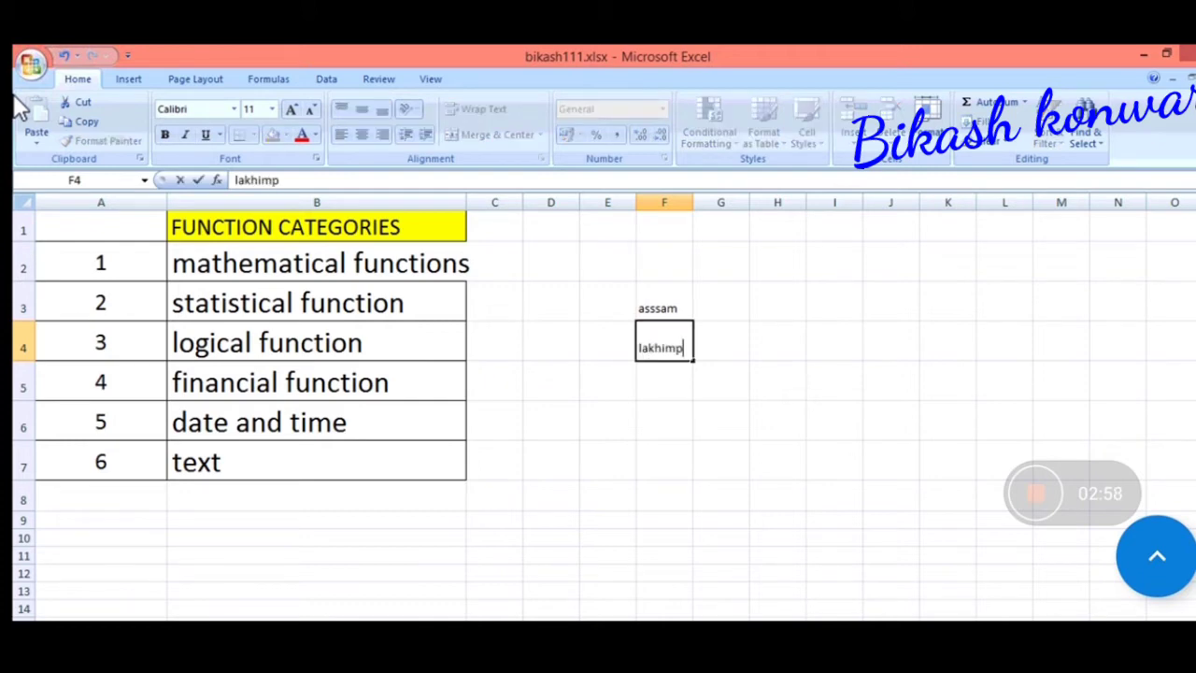
{"action": "key", "text": "Return"}
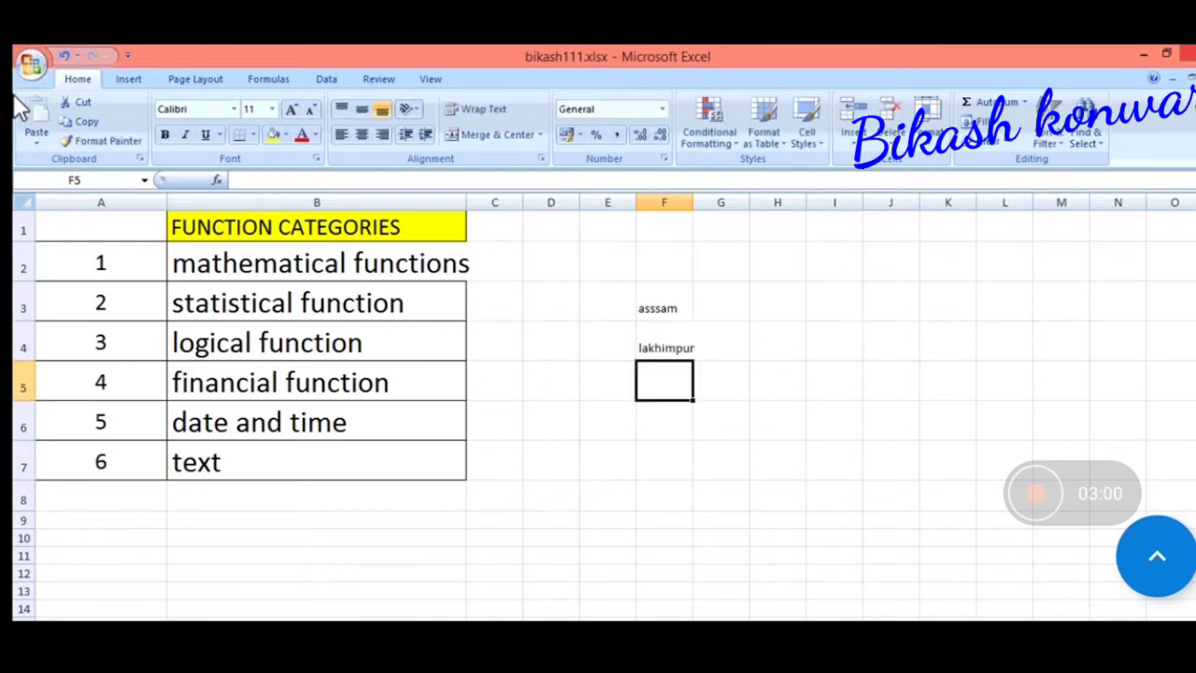
{"action": "double_click", "coordinate": [692, 202]}
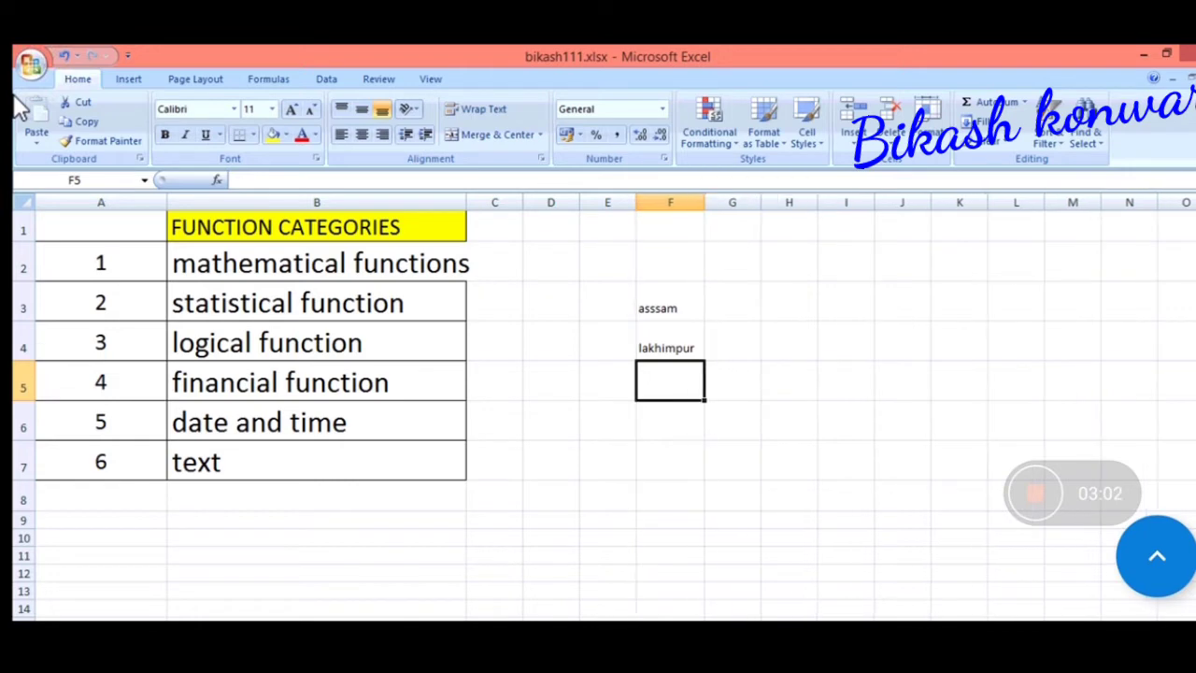
{"action": "left_click", "coordinate": [789, 340]}
{"action": "left_click", "coordinate": [670, 263]}
{"action": "left_click", "coordinate": [670, 301]}
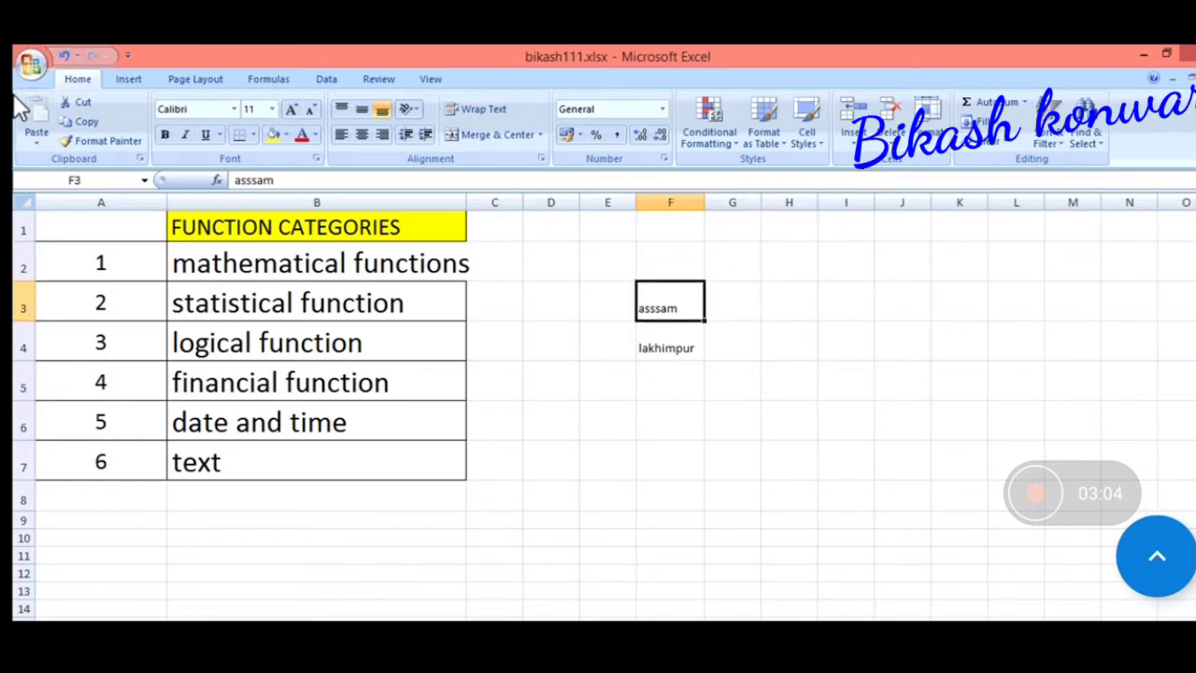
{"action": "left_click_drag", "start_coordinate": [670, 301], "coordinate": [670, 342]}
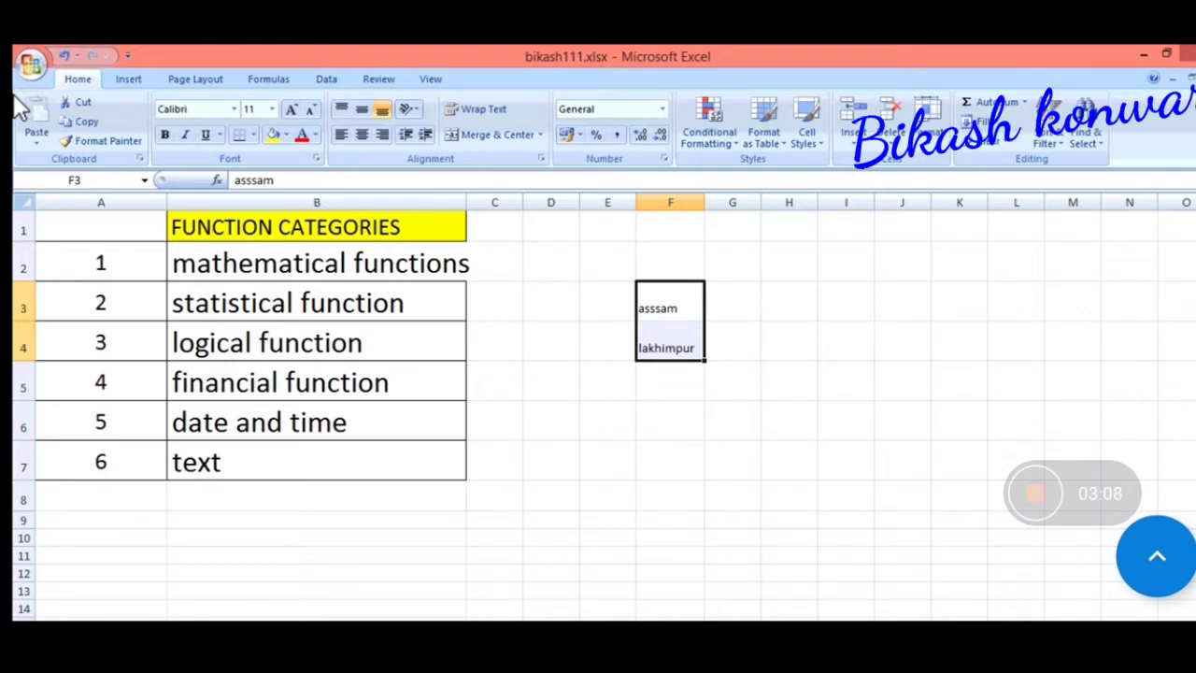
{"action": "left_click", "coordinate": [789, 301]}
{"action": "left_click", "coordinate": [670, 301]}
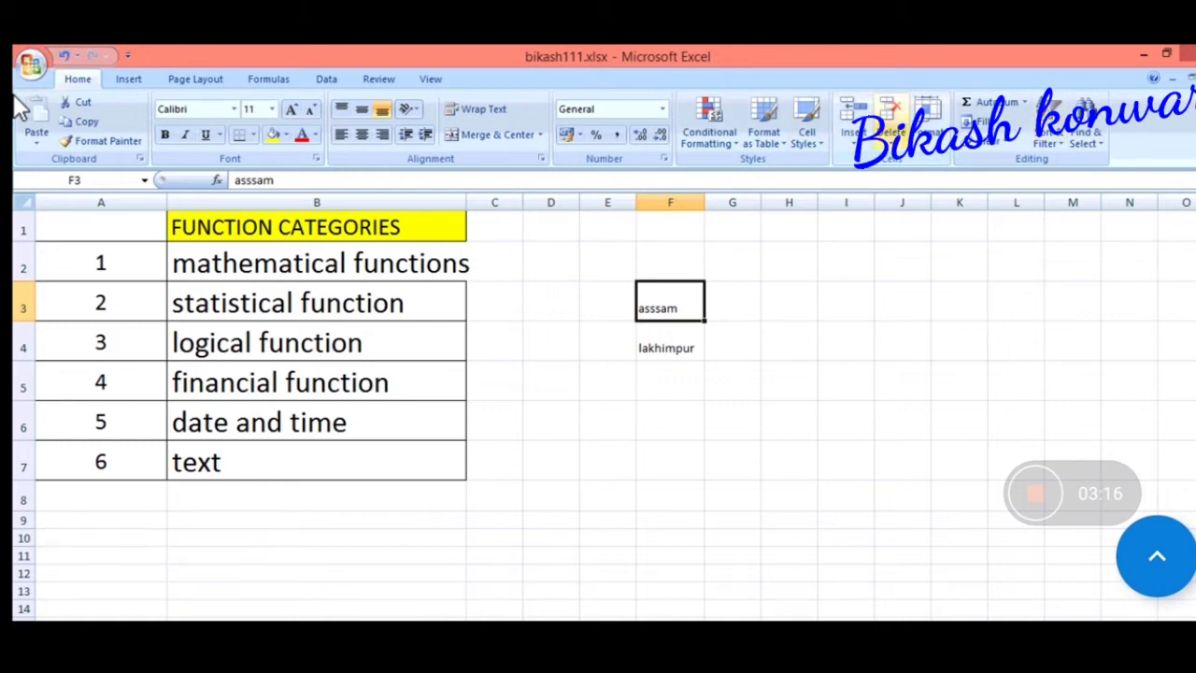
Protect the sheet through Format > Protect Sheet, entering and confirming a password
{"action": "left_click", "coordinate": [928, 117]}
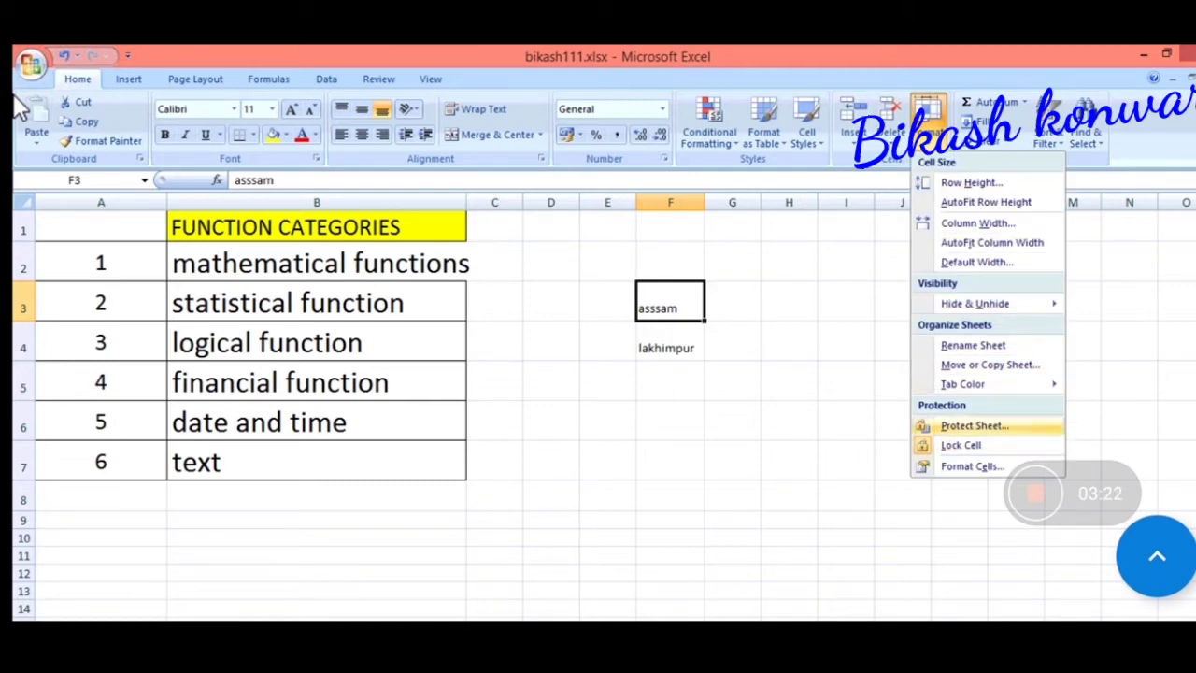
{"action": "key", "text": "Return"}
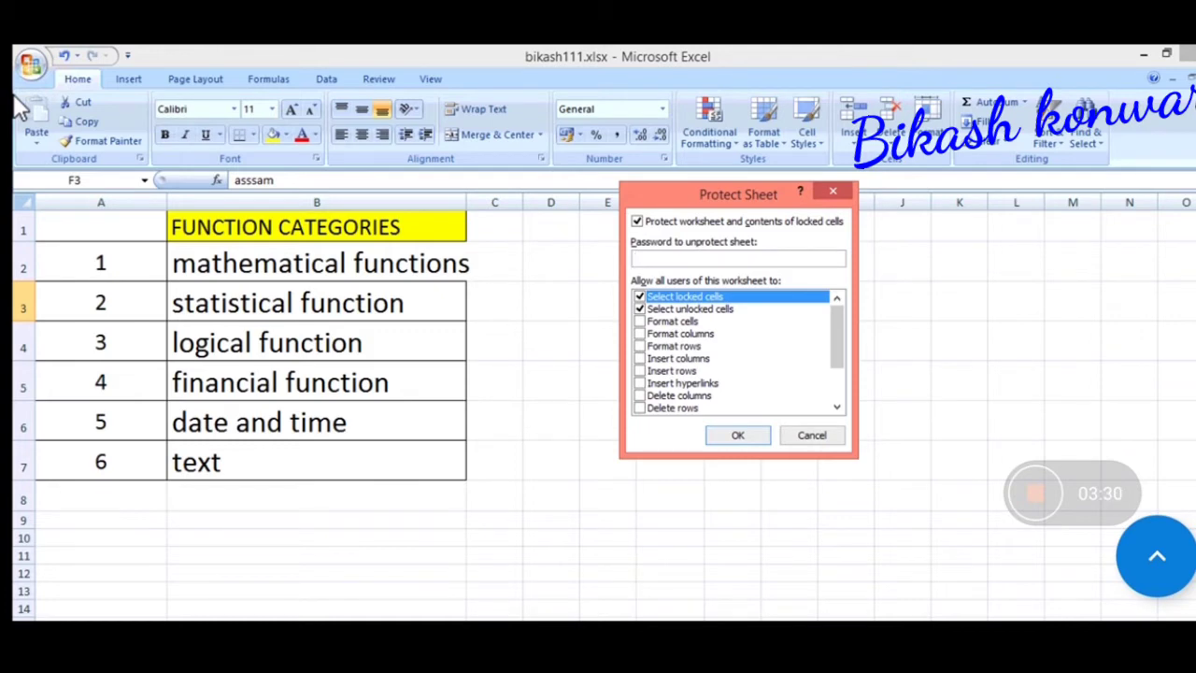
{"action": "key", "text": "Return"}
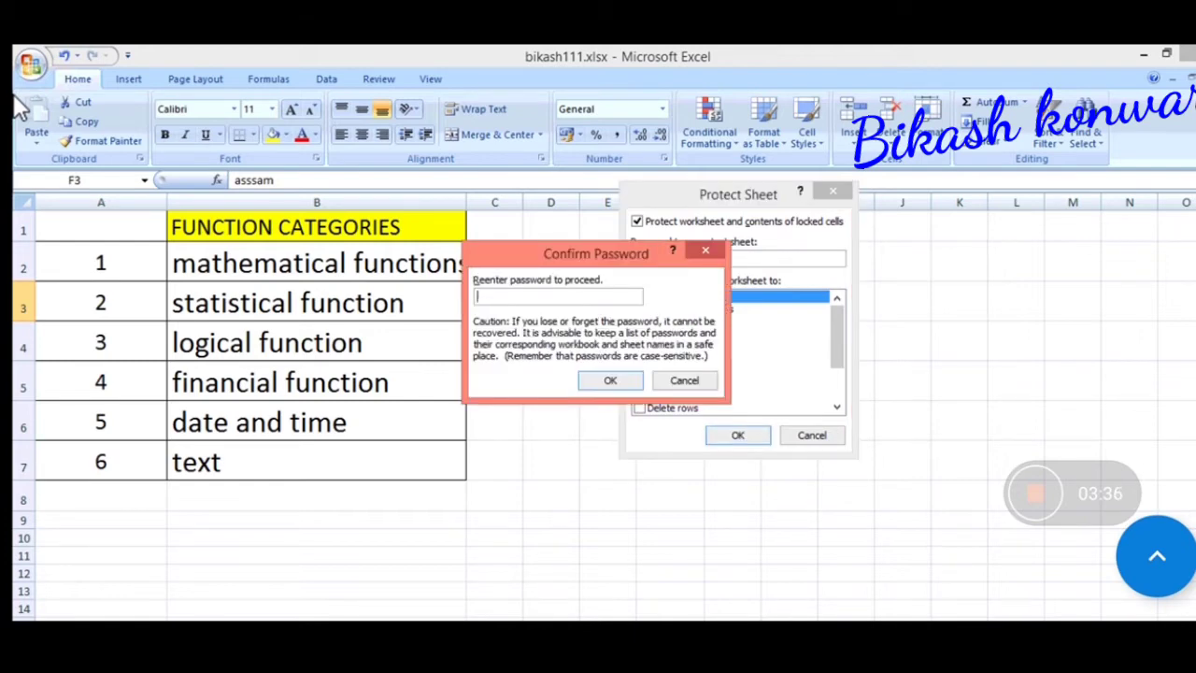
{"action": "key", "text": "Return"}
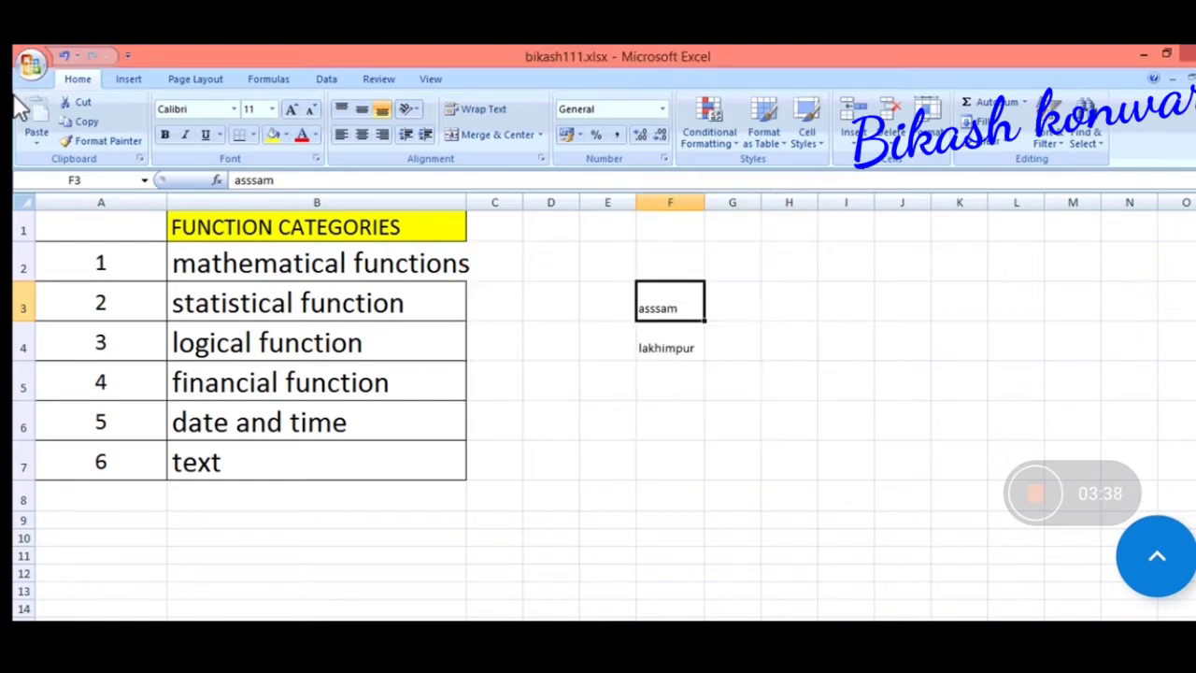
Try typing 'a' into three empty cells and dismiss each protected-sheet warning
{"action": "key", "text": "Down"}
{"action": "key", "text": "Right"}
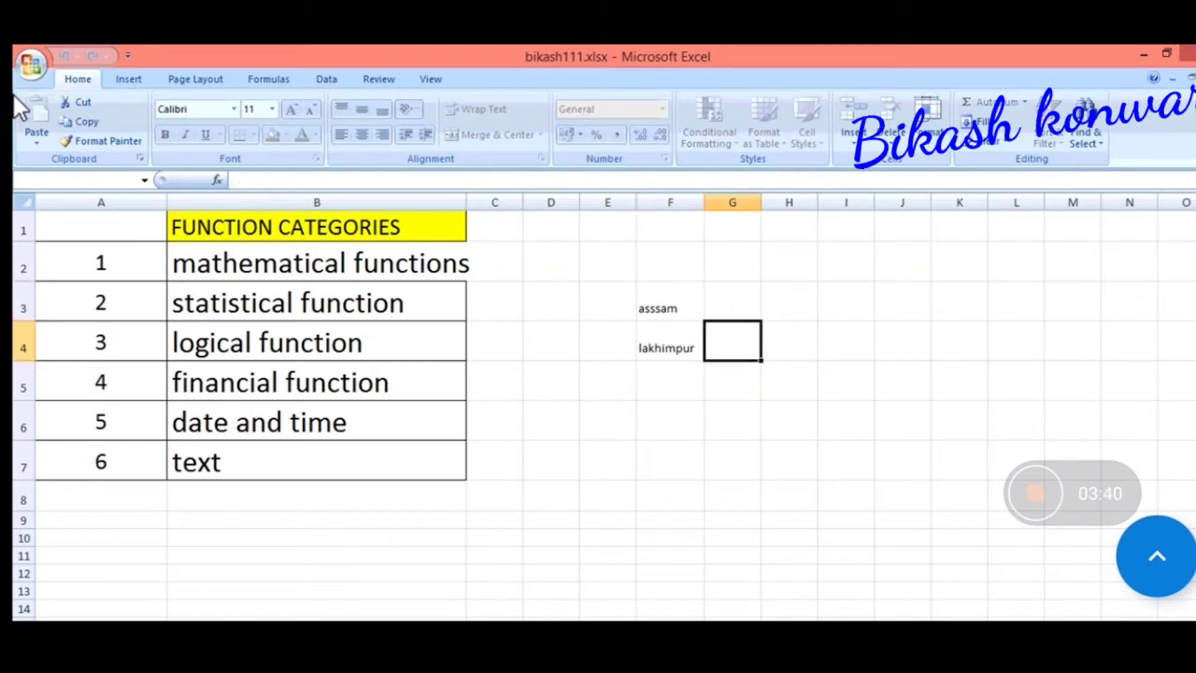
{"action": "type", "text": "a"}
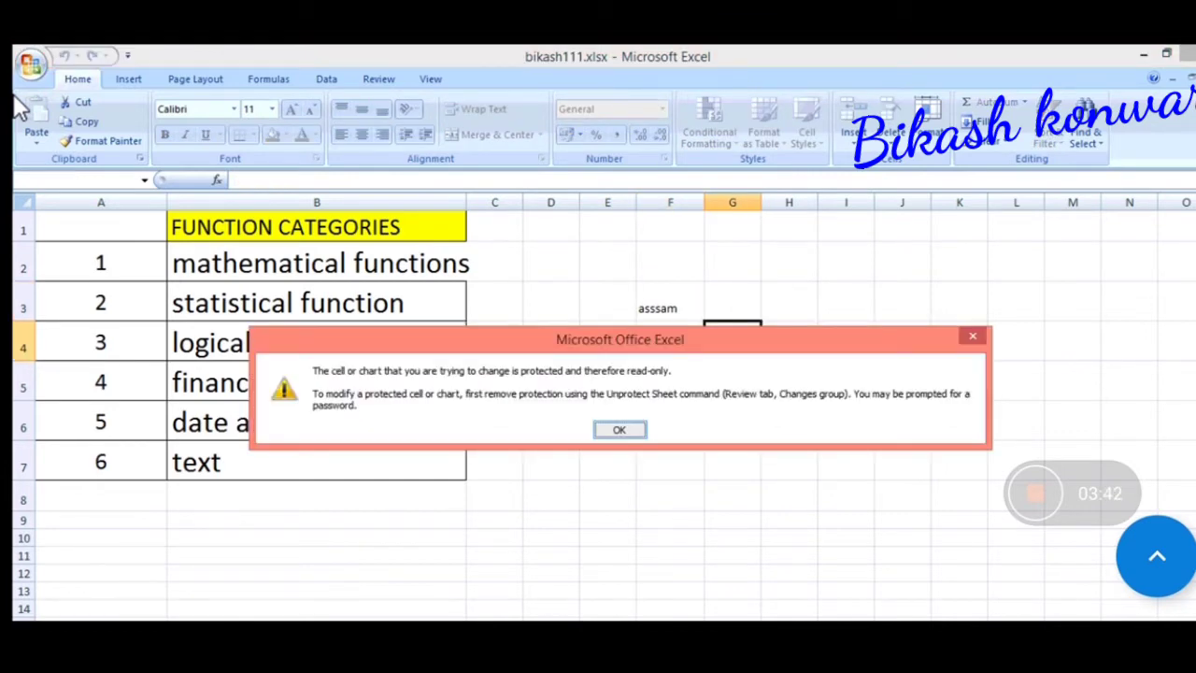
{"action": "key", "text": "Return"}
{"action": "key", "text": "Up"}
{"action": "key", "text": "Up"}
{"action": "key", "text": "Right"}
{"action": "key", "text": "Right"}
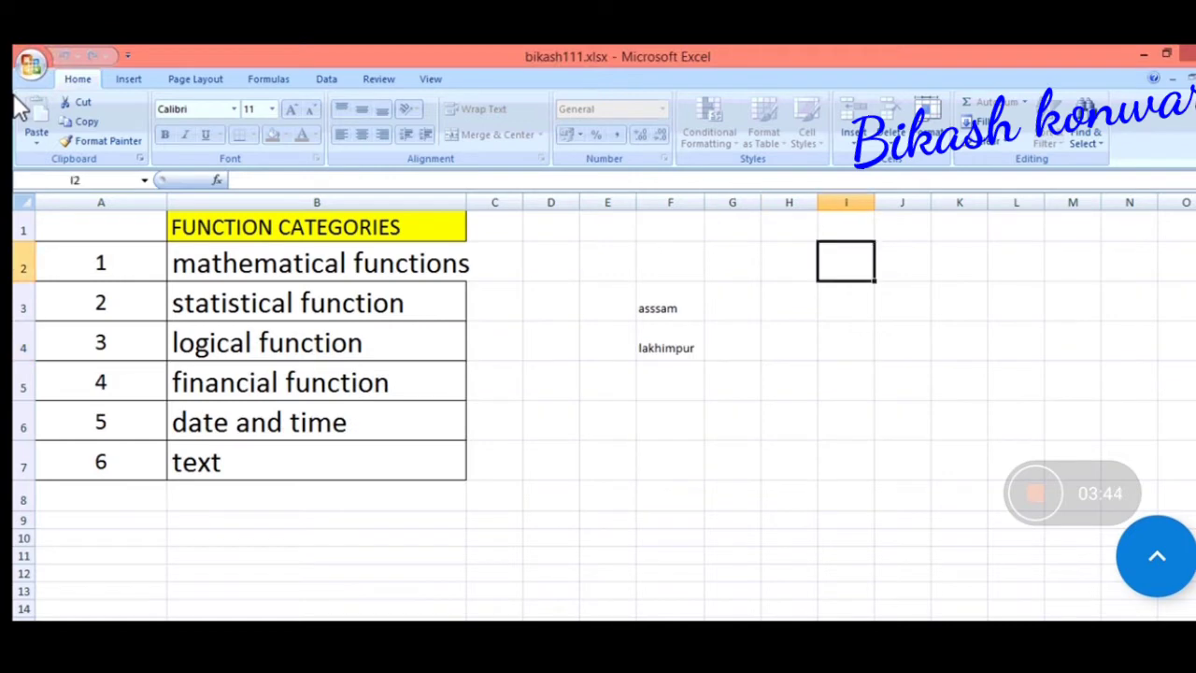
{"action": "type", "text": "a"}
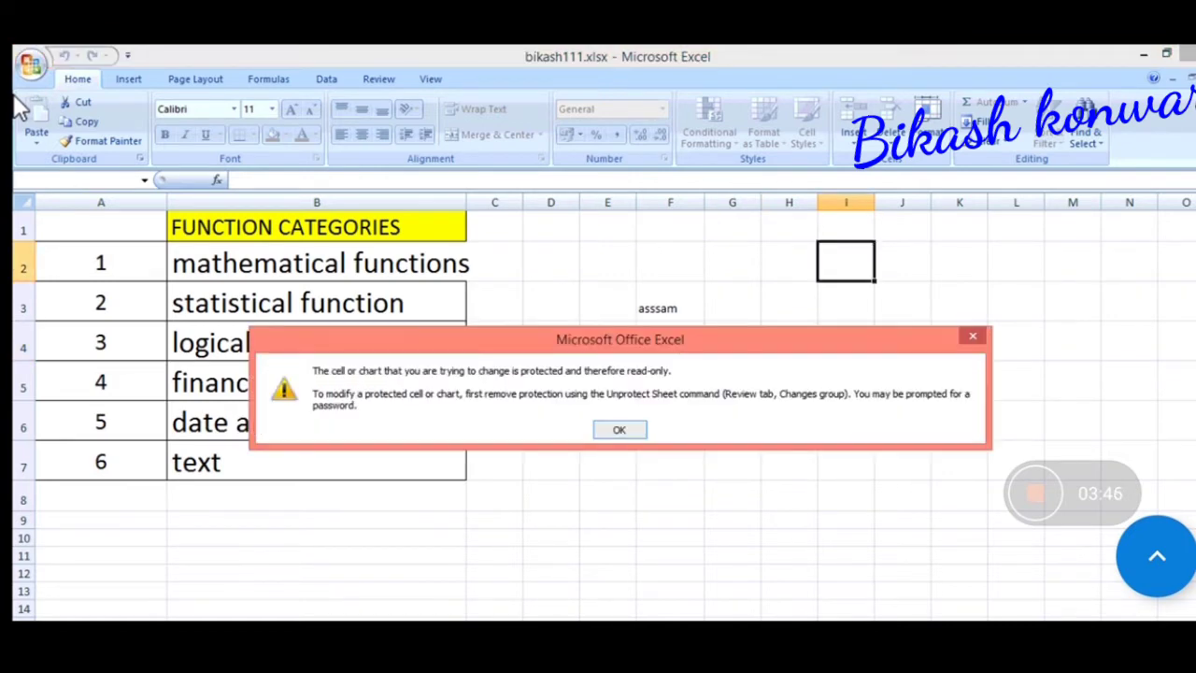
{"action": "key", "text": "Return"}
{"action": "key", "text": "Down"}
{"action": "type", "text": "a"}
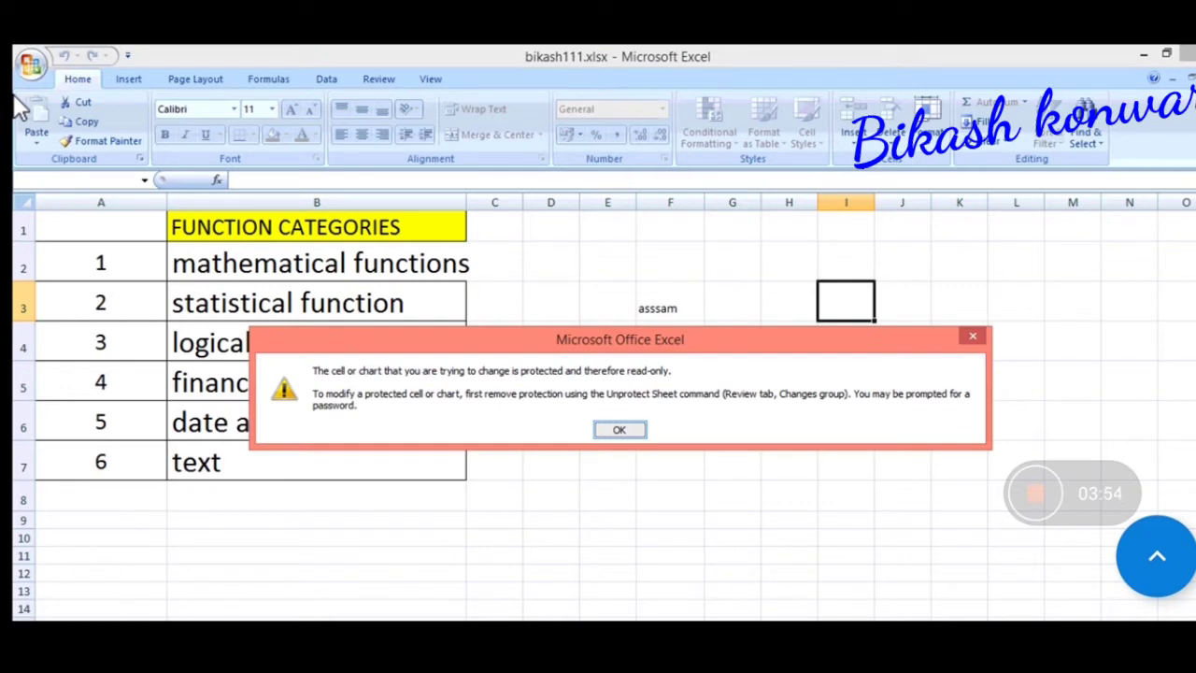
{"action": "left_click", "coordinate": [619, 429]}
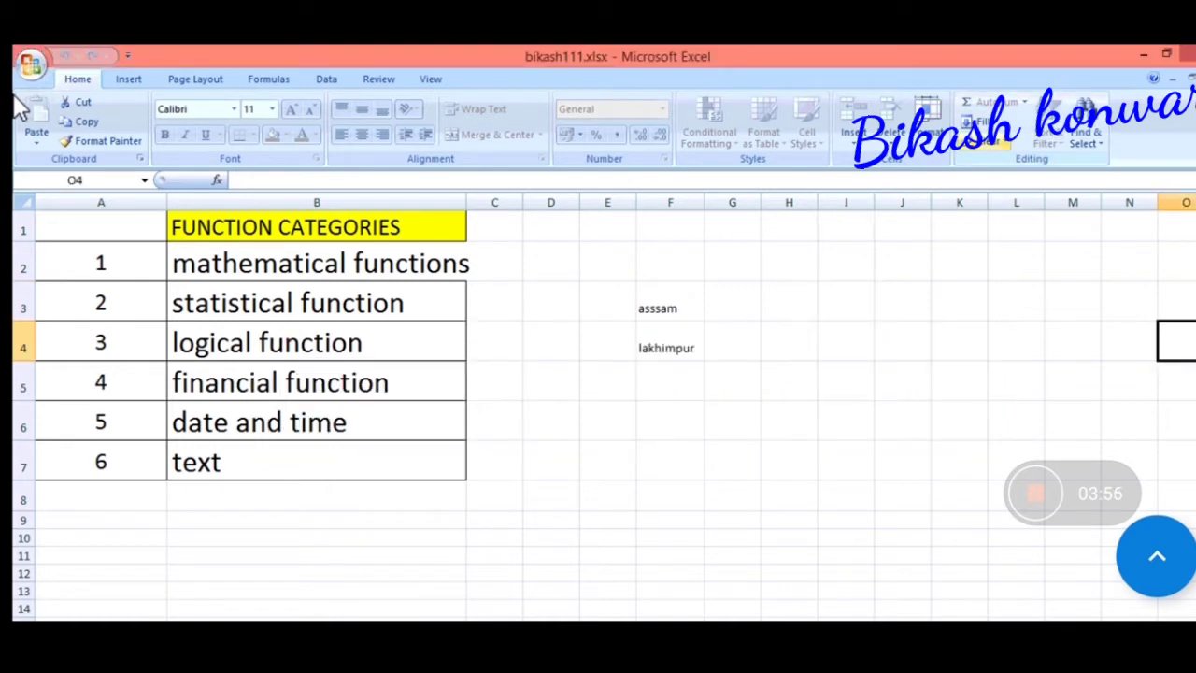
Choose Unprotect Sheet from the Home Format menu
{"action": "left_click", "coordinate": [927, 110]}
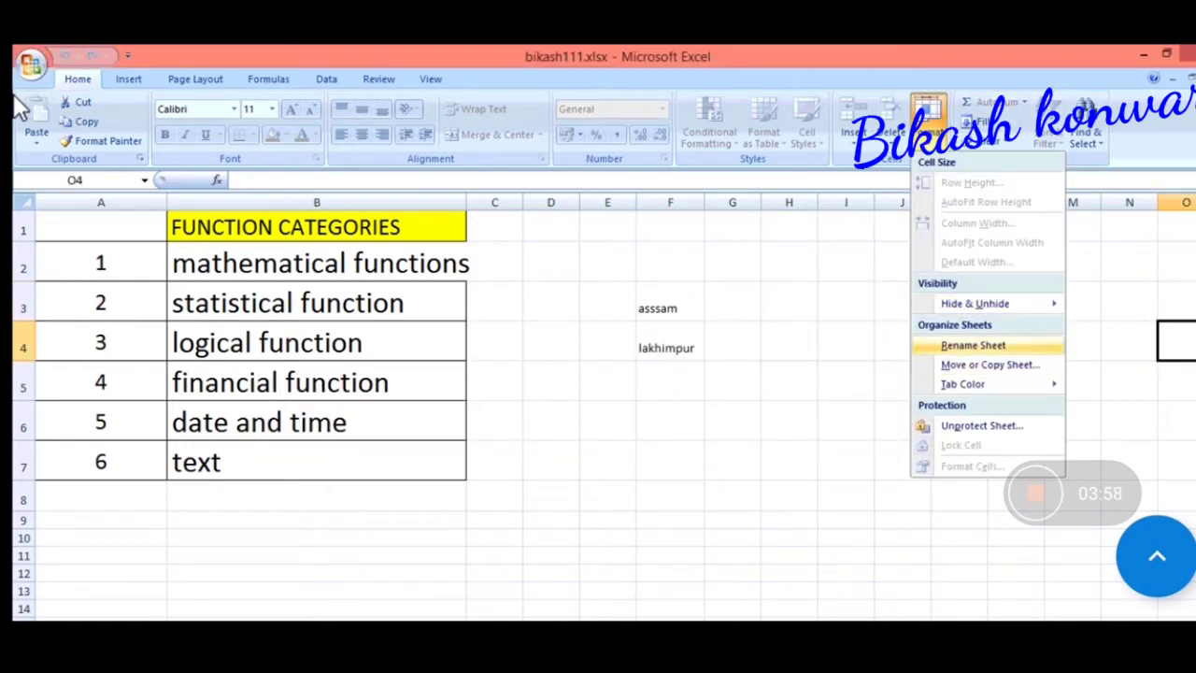
{"action": "key", "text": "Escape"}
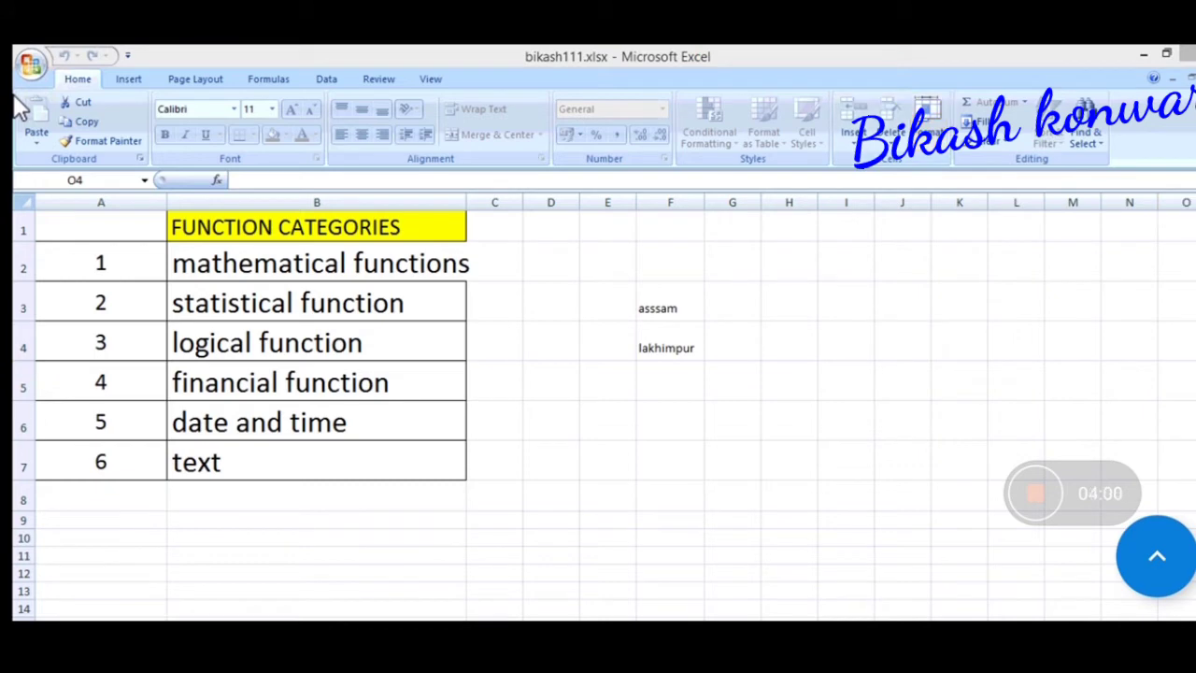
{"action": "left_click", "coordinate": [927, 110]}
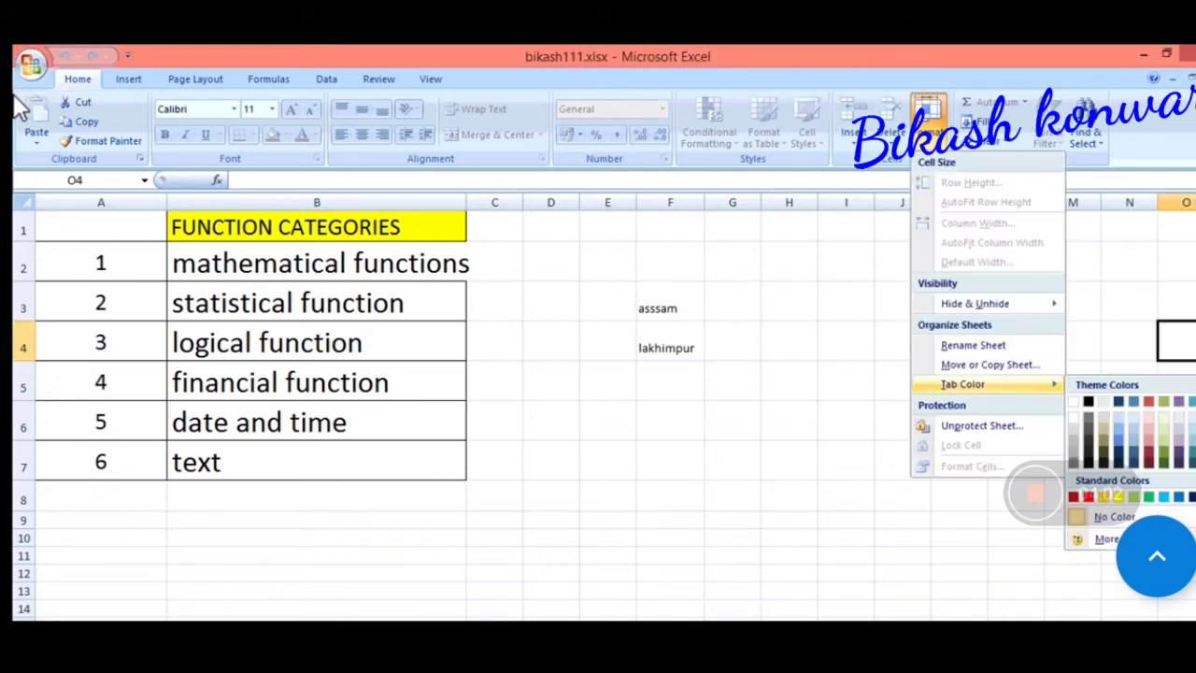
{"action": "left_click", "coordinate": [975, 424]}
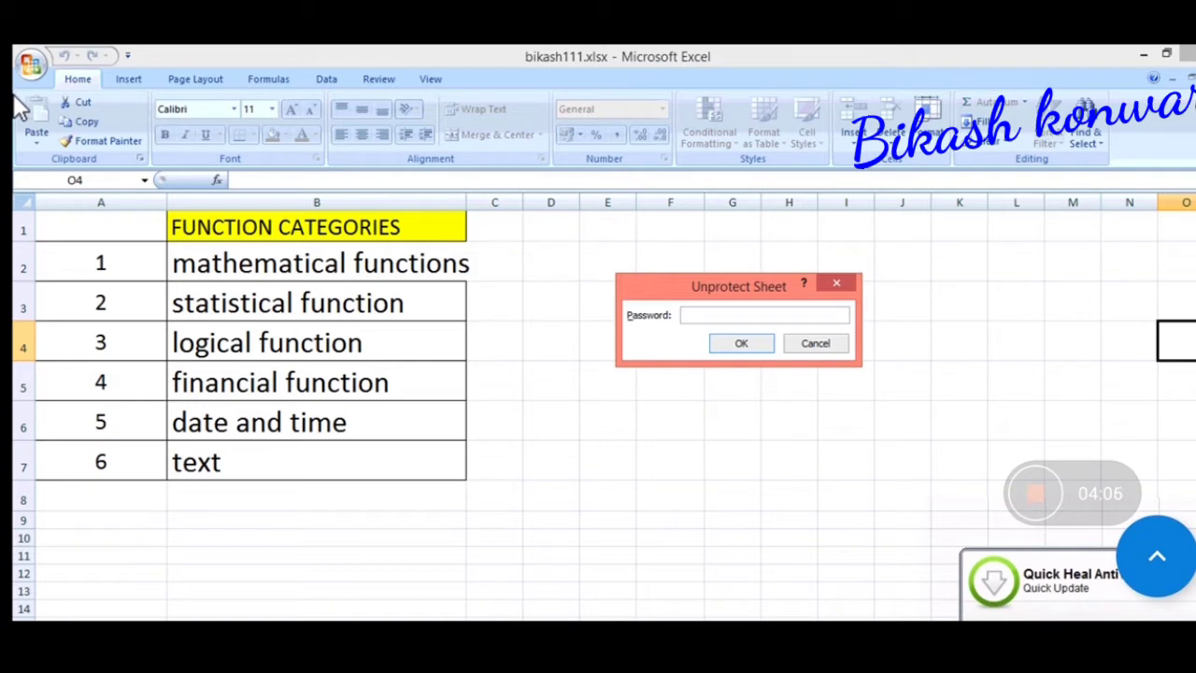
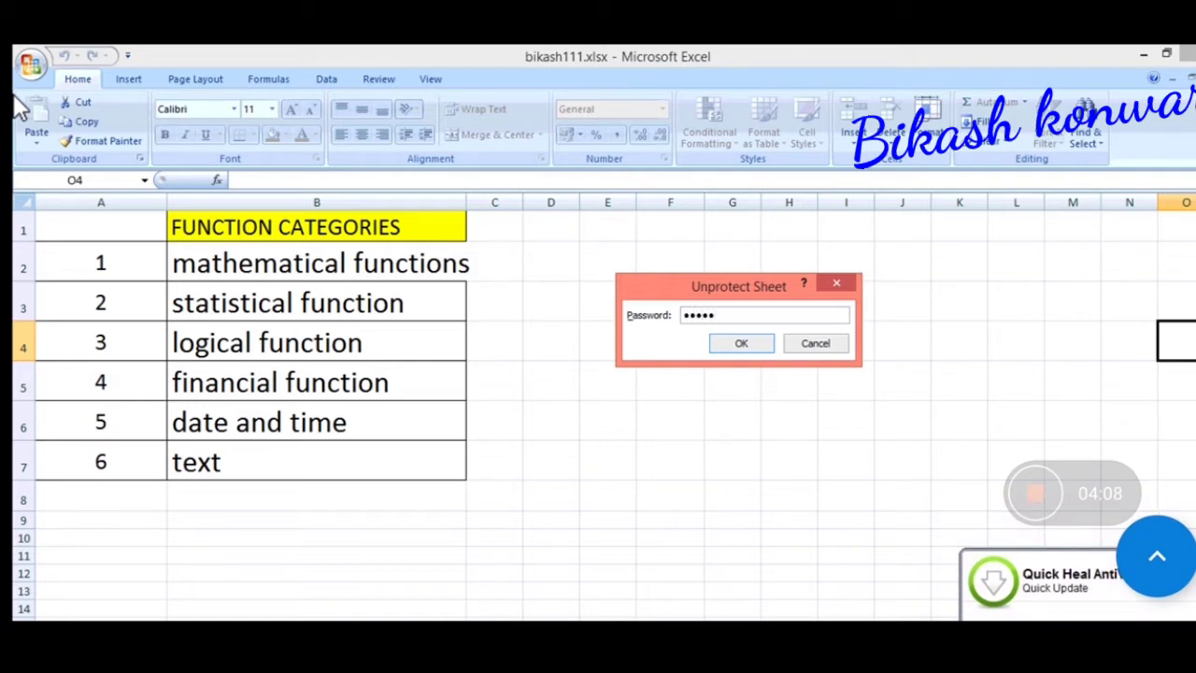
Enter the sheet password to unprotect it, then test-type in H3 and cancel the entry
{"action": "key", "text": "Return"}
{"action": "key", "text": "Up"}
{"action": "key", "text": "Left"}
{"action": "key", "text": "Left"}
{"action": "key", "text": "Left"}
{"action": "type", "text": "g"}
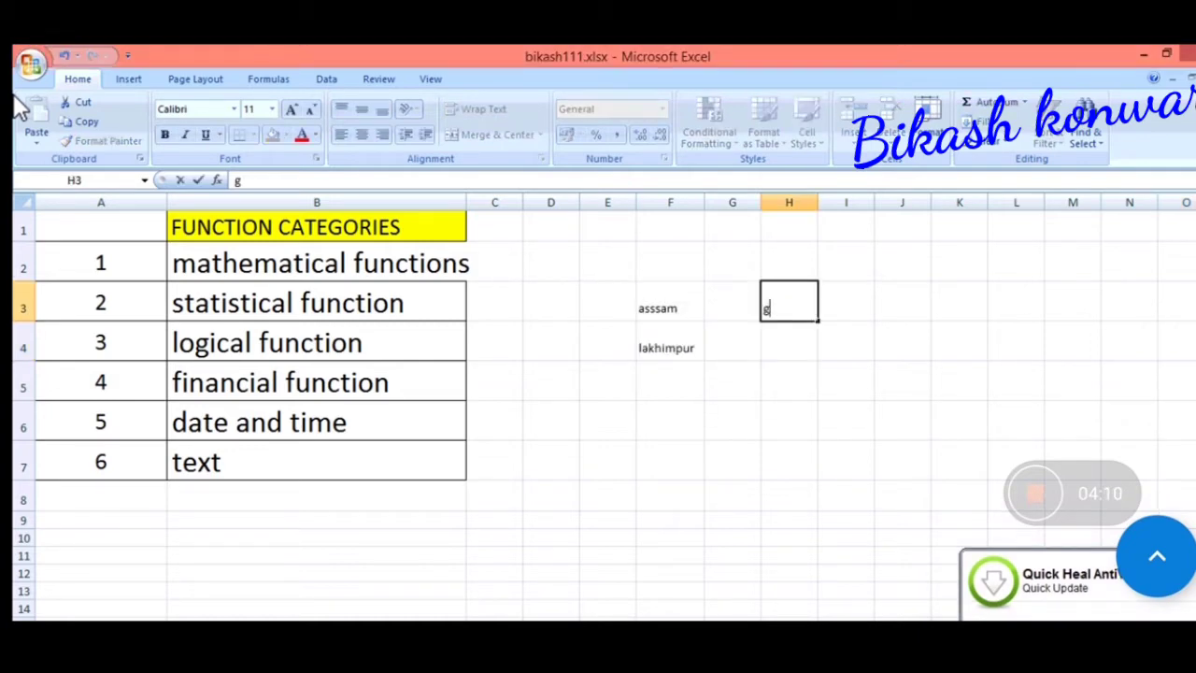
{"action": "type", "text": "hjyhkj"}
{"action": "key", "text": "BackSpace"}
{"action": "key", "text": "BackSpace"}
{"action": "key", "text": "BackSpace"}
{"action": "key", "text": "BackSpace"}
{"action": "key", "text": "BackSpace"}
{"action": "key", "text": "BackSpace"}
{"action": "key", "text": "BackSpace"}
{"action": "key", "text": "Up"}
{"action": "key", "text": "Right"}
{"action": "key", "text": "Right"}
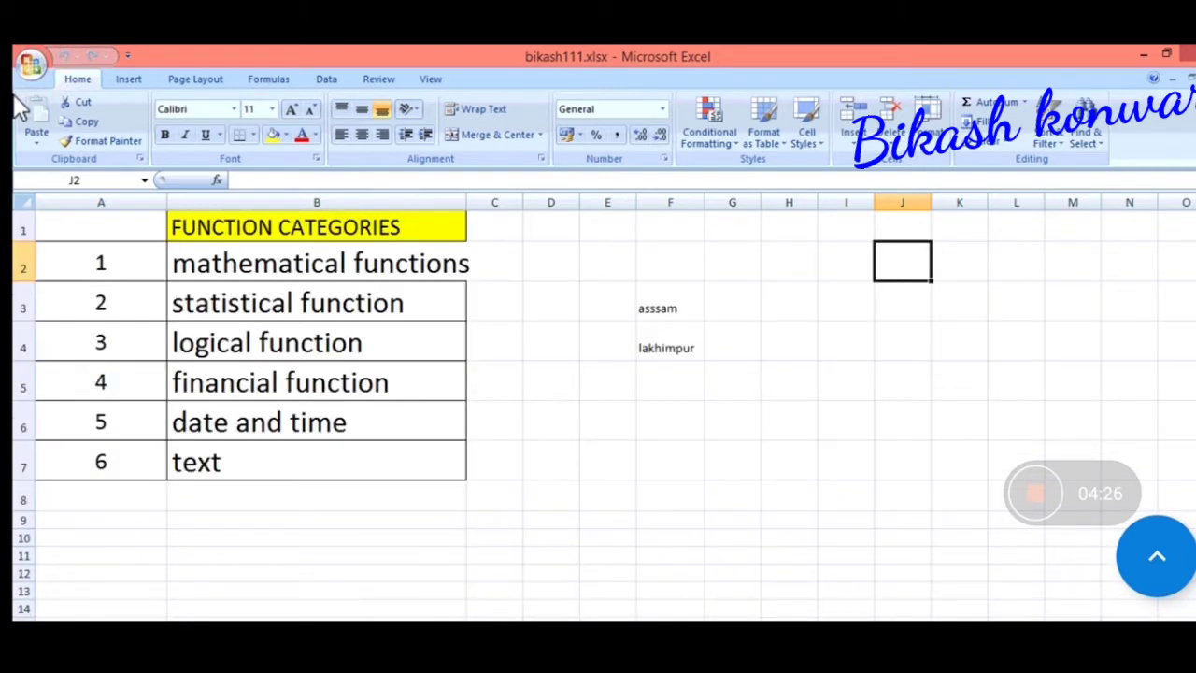
Type sum, sqrt and product into cells B9, B10 and B11
{"action": "left_click", "coordinate": [316, 519]}
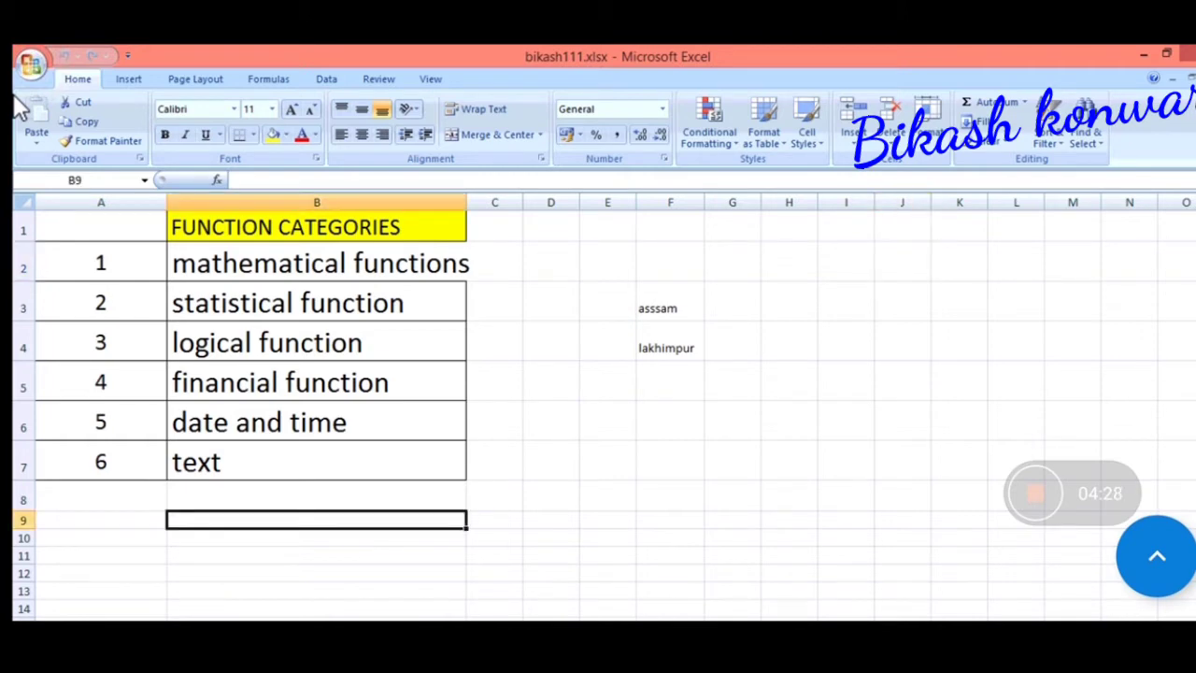
{"action": "type", "text": "sum"}
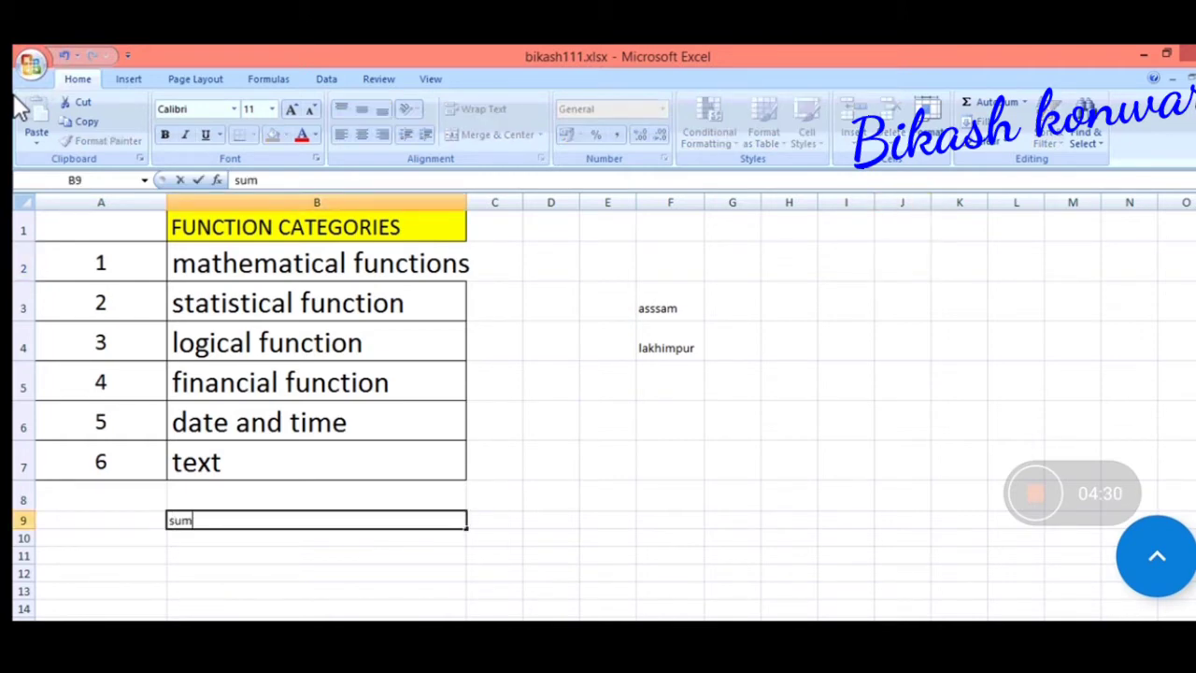
{"action": "key", "text": "Return"}
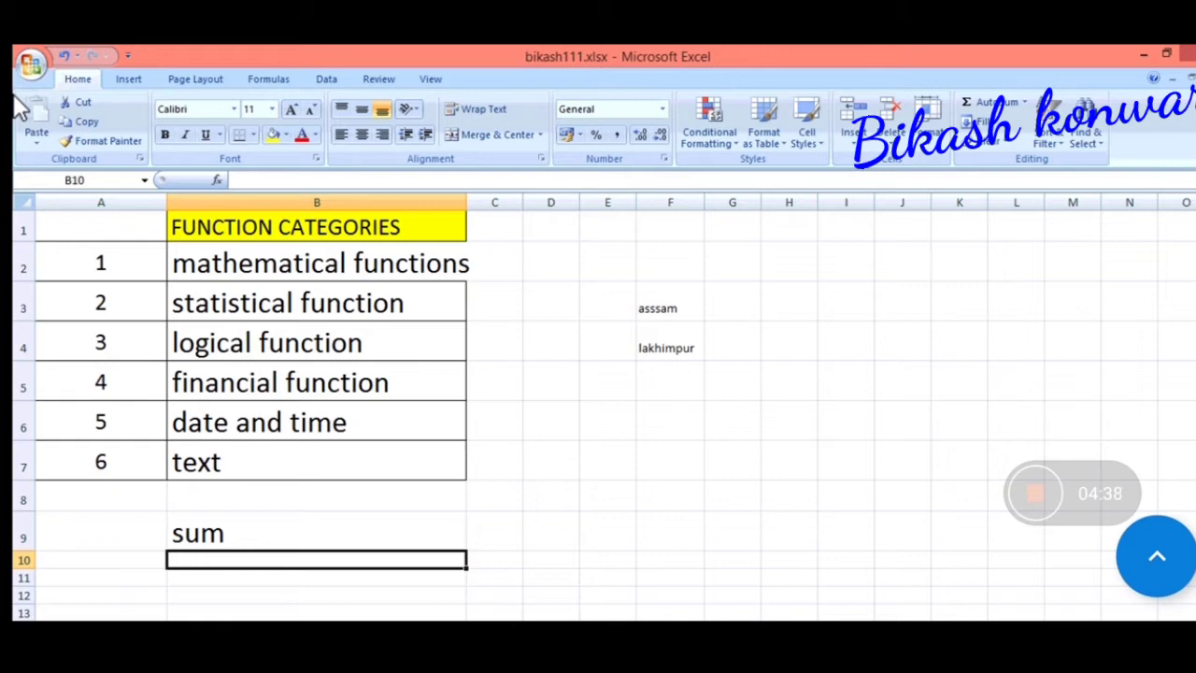
{"action": "type", "text": "sqr"}
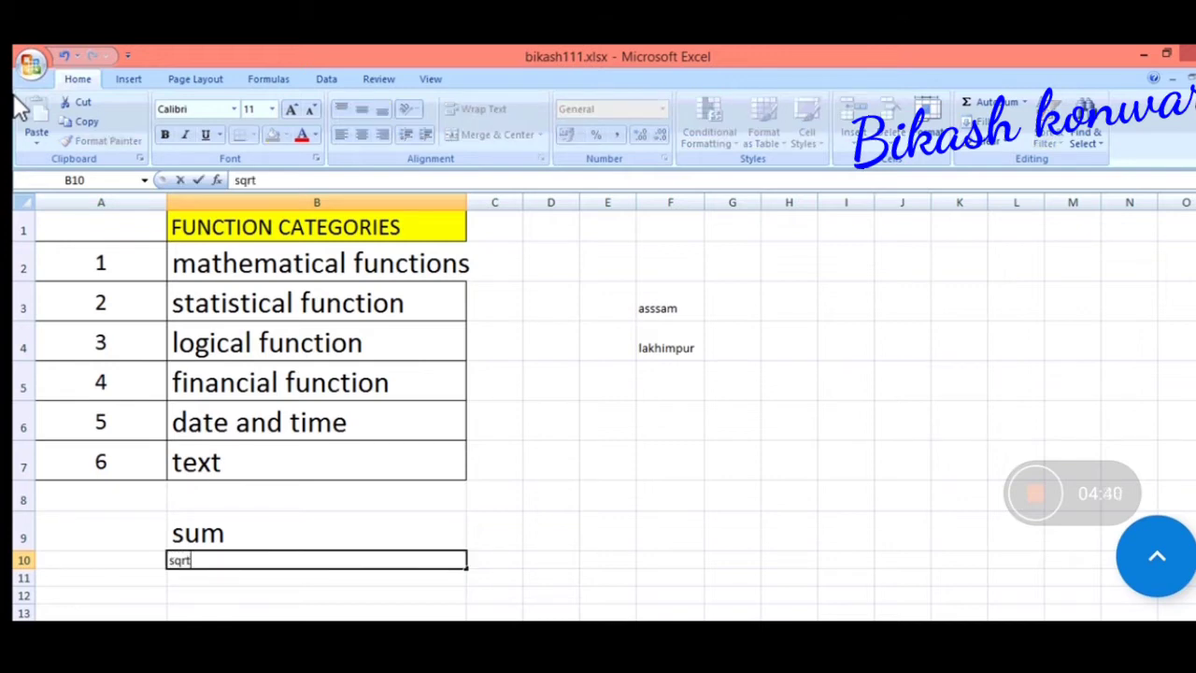
{"action": "type", "text": "t"}
{"action": "key", "text": "Return"}
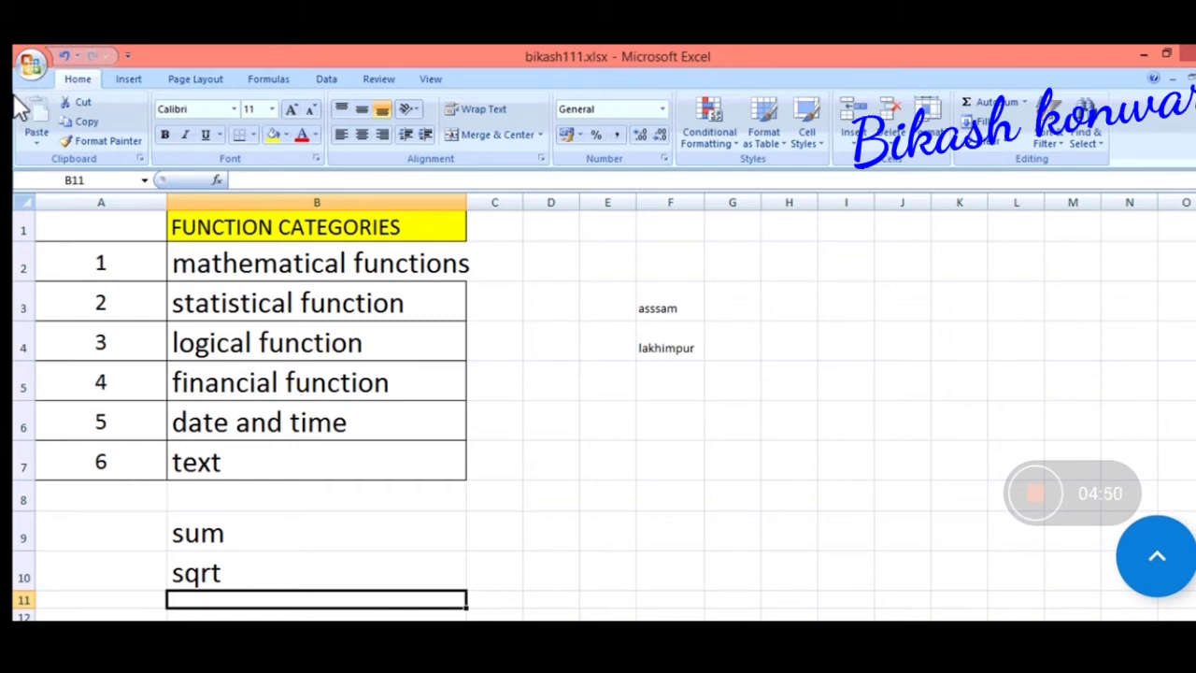
{"action": "type", "text": "pro"}
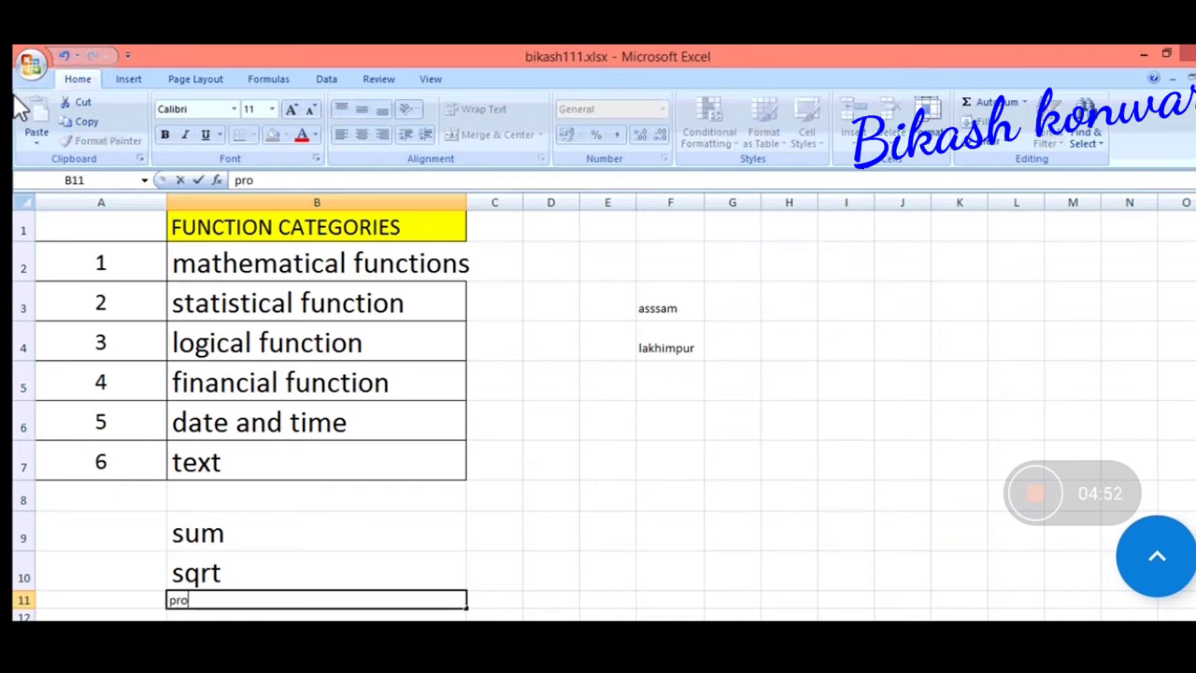
{"action": "type", "text": "duct"}
{"action": "key", "text": "Return"}
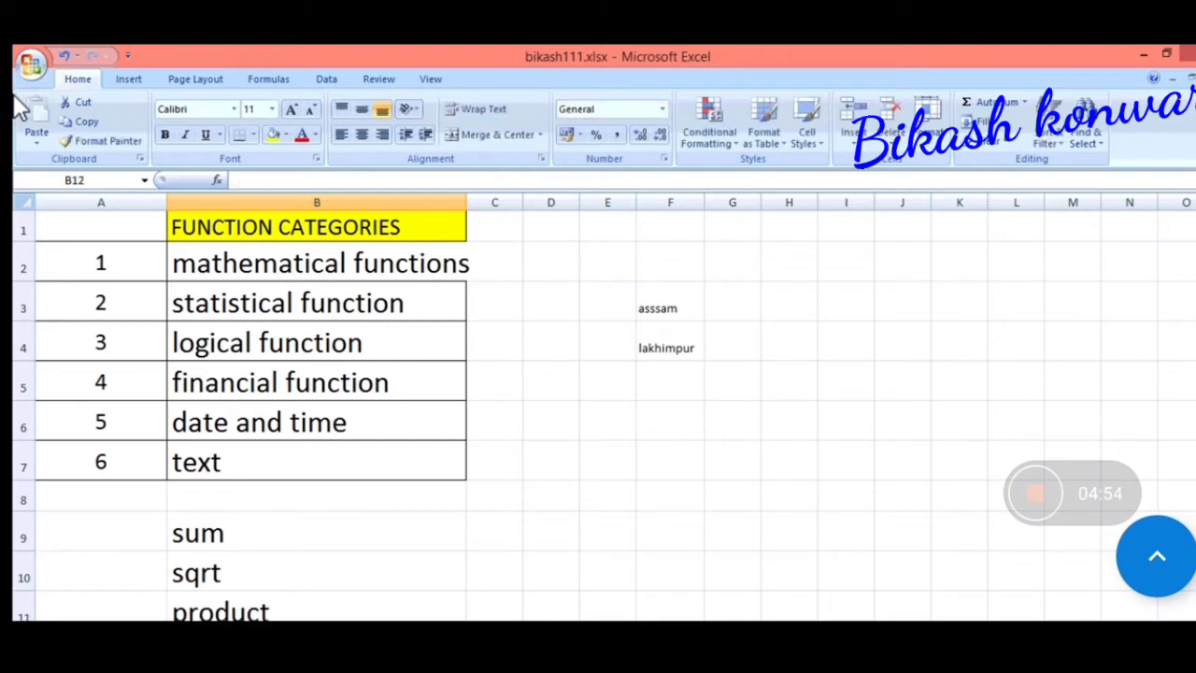
{"action": "left_click", "coordinate": [552, 419]}
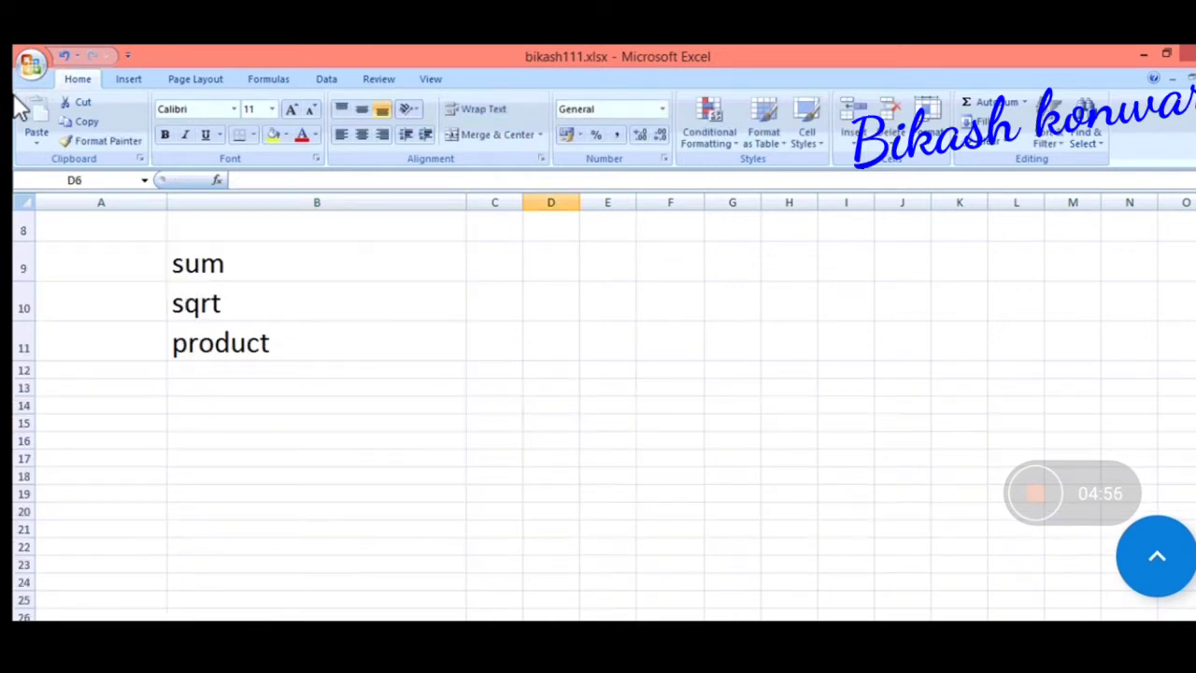
Enter 5 in C9, 5 in D9 and the formula =5+5 in E9
{"action": "left_click", "coordinate": [495, 531]}
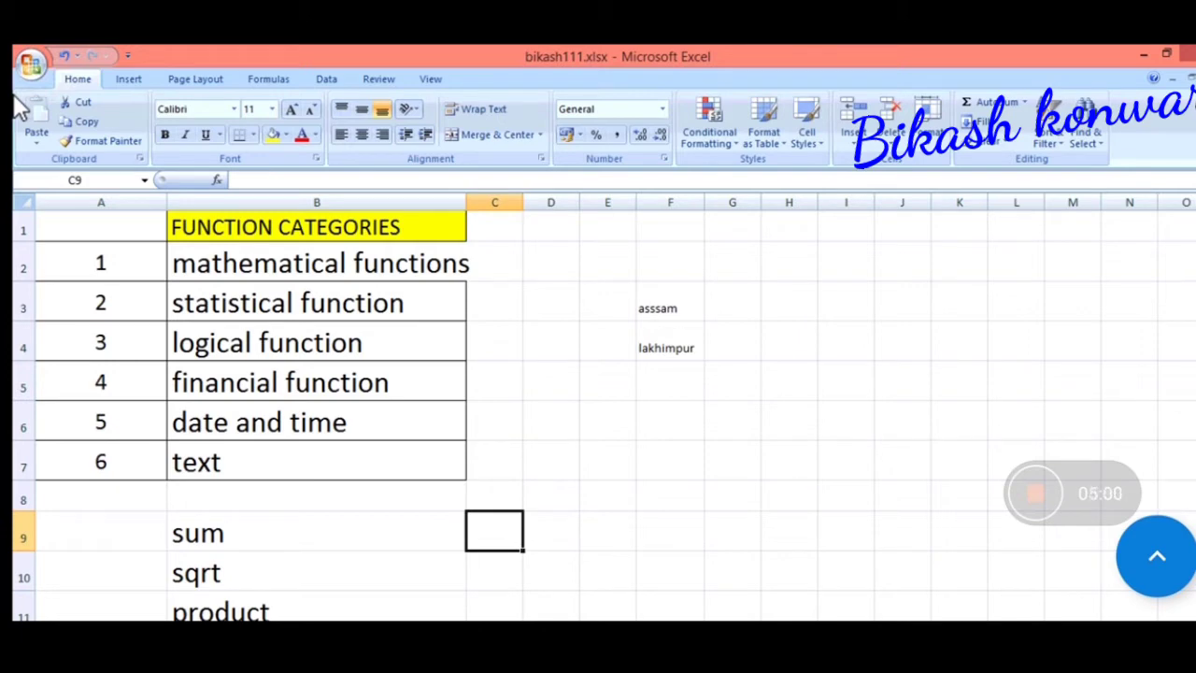
{"action": "type", "text": "123"}
{"action": "key", "text": "BackSpace"}
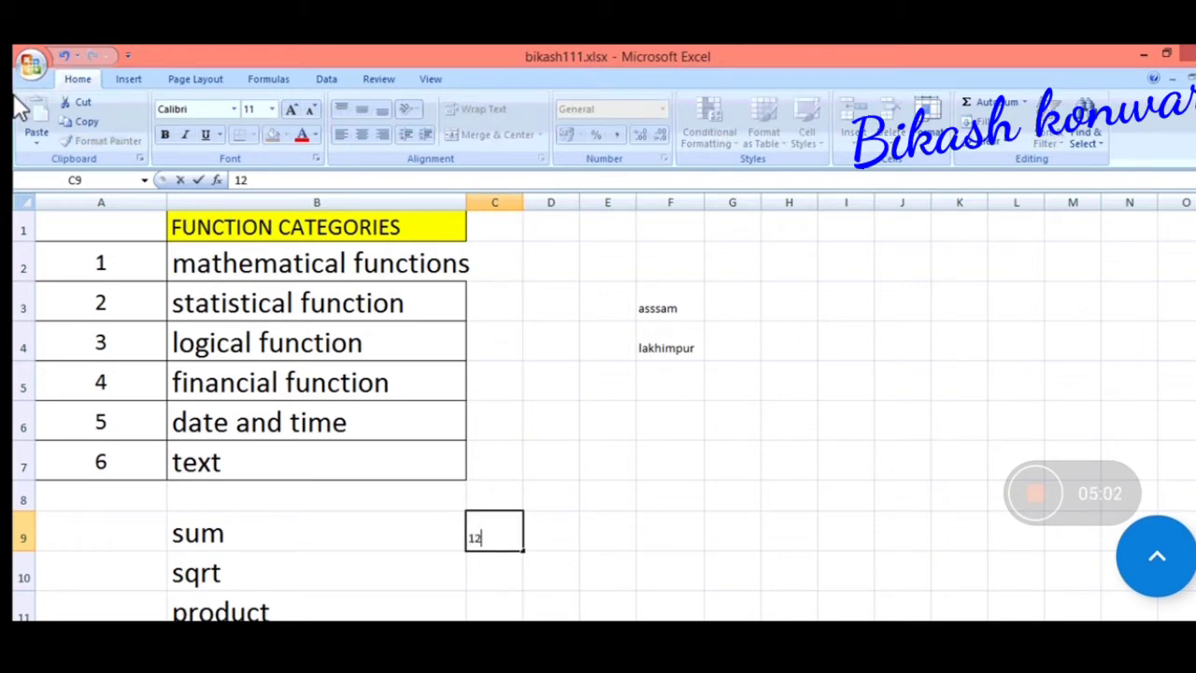
{"action": "key", "text": "BackSpace"}
{"action": "key", "text": "BackSpace"}
{"action": "type", "text": "5"}
{"action": "key", "text": "Tab"}
{"action": "type", "text": "5"}
{"action": "key", "text": "Tab"}
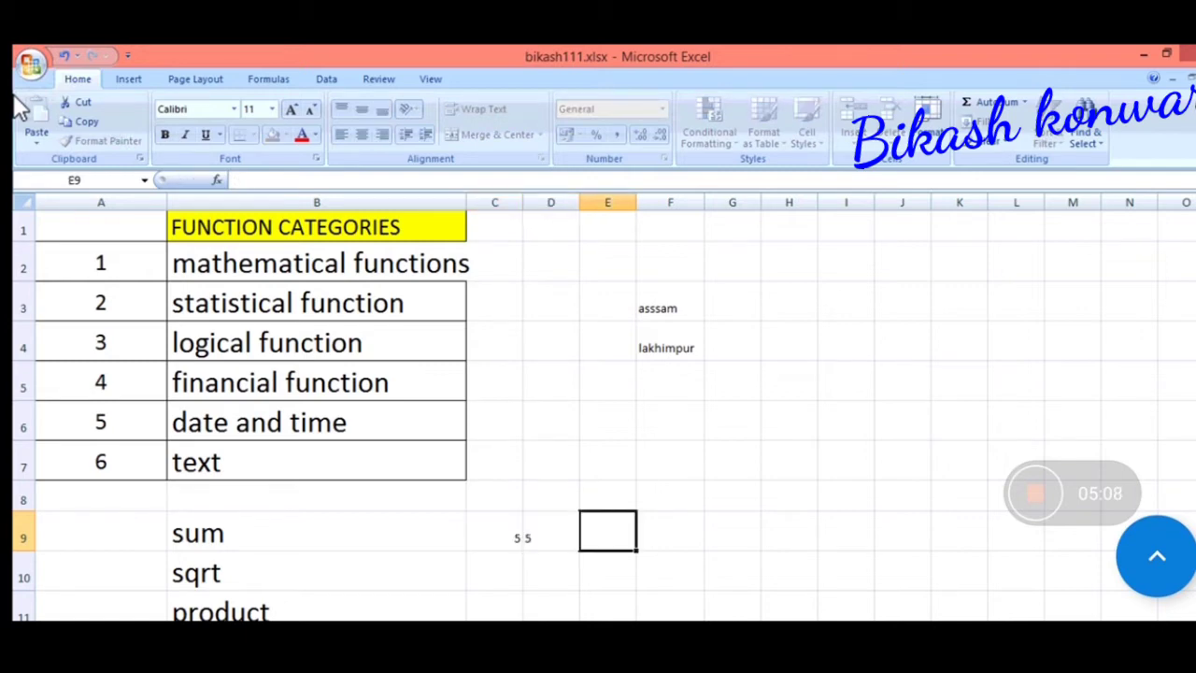
{"action": "type", "text": "=5+5"}
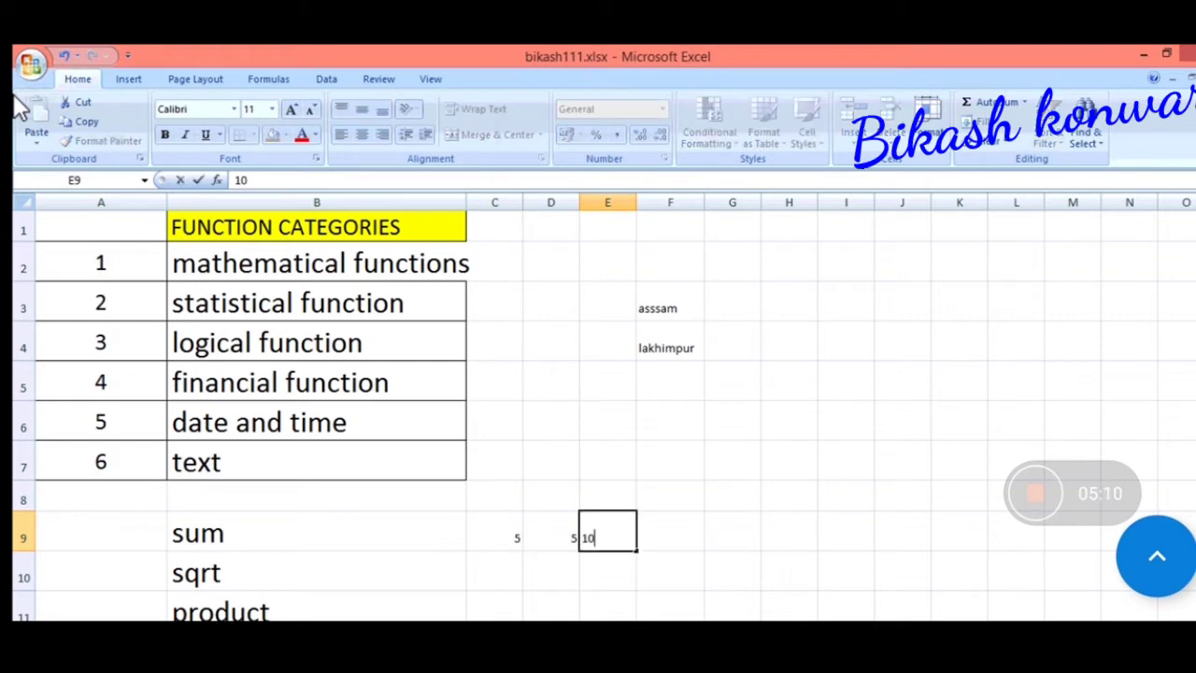
{"action": "key", "text": "Tab"}
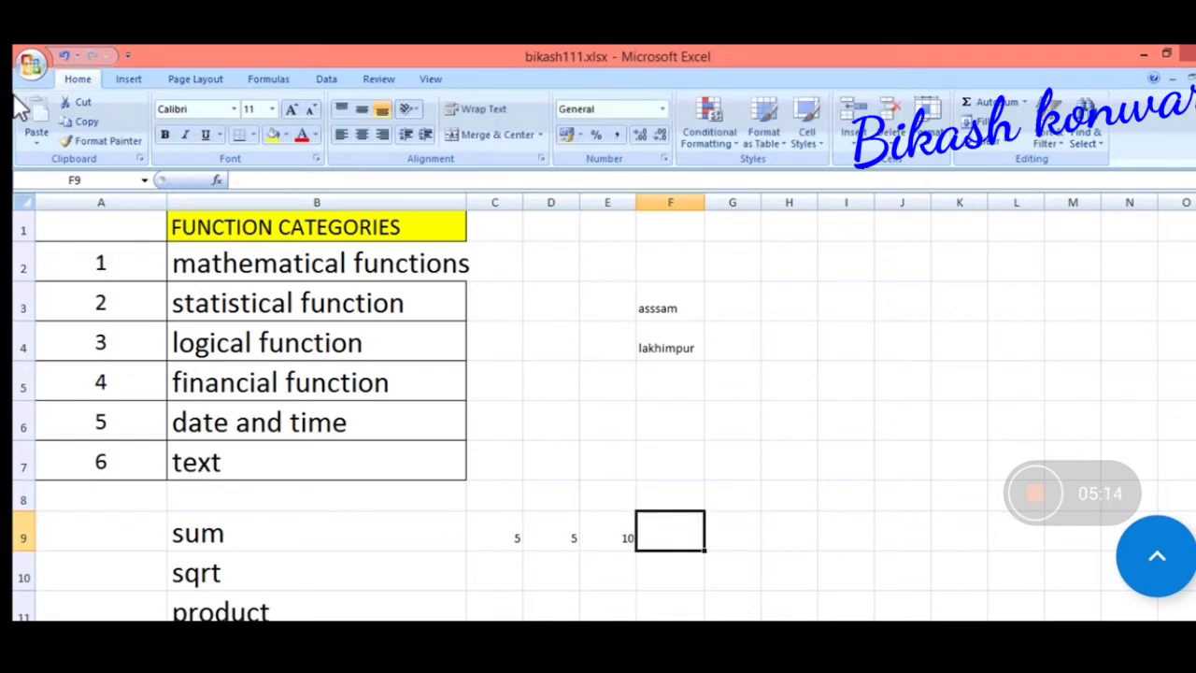
Enter =SUM(C9:E9) in F9 so it shows 20, then check the cell
{"action": "type", "text": "="}
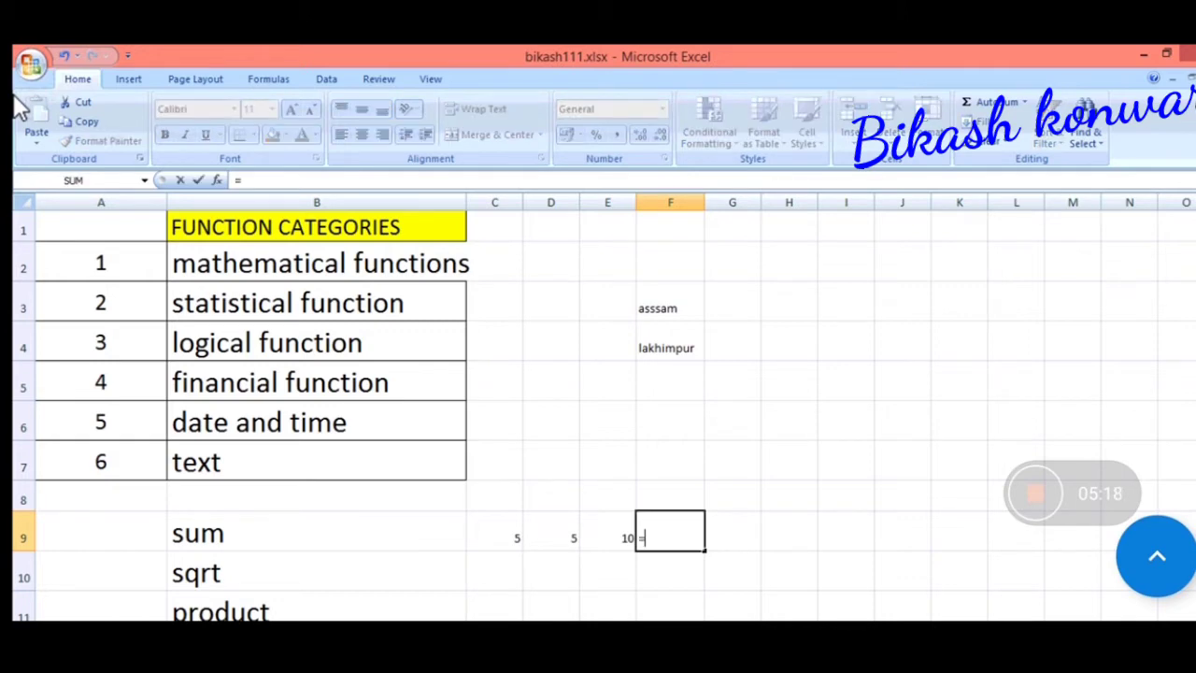
{"action": "type", "text": "sum"}
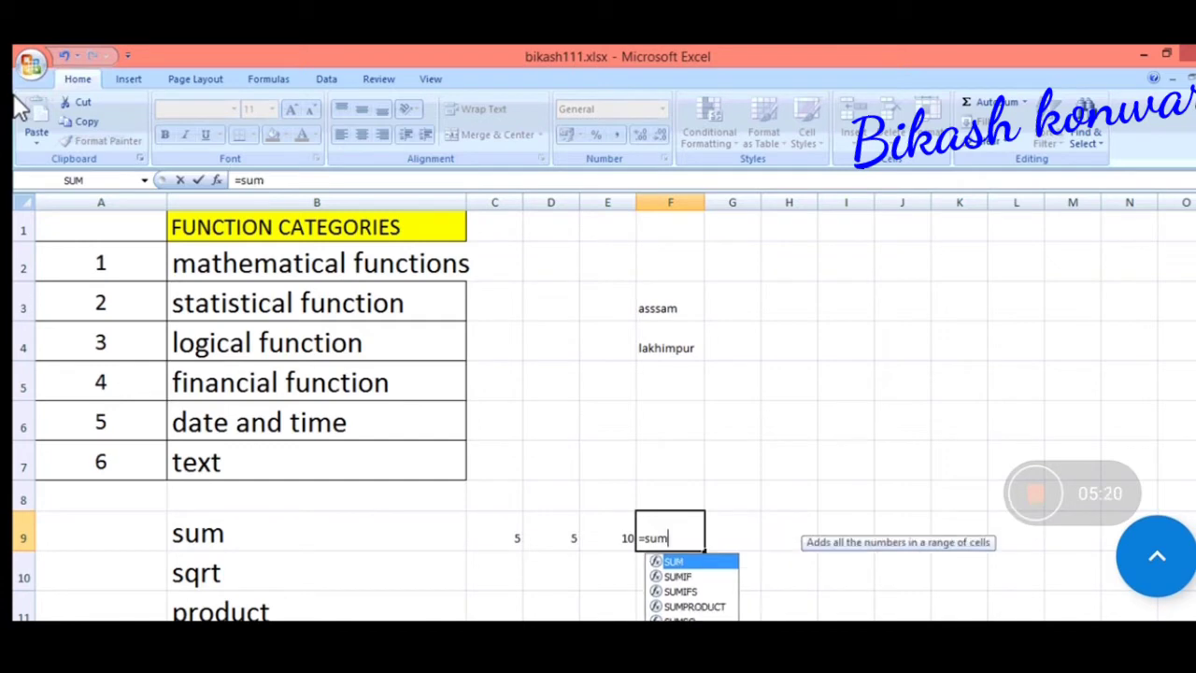
{"action": "type", "text": "("}
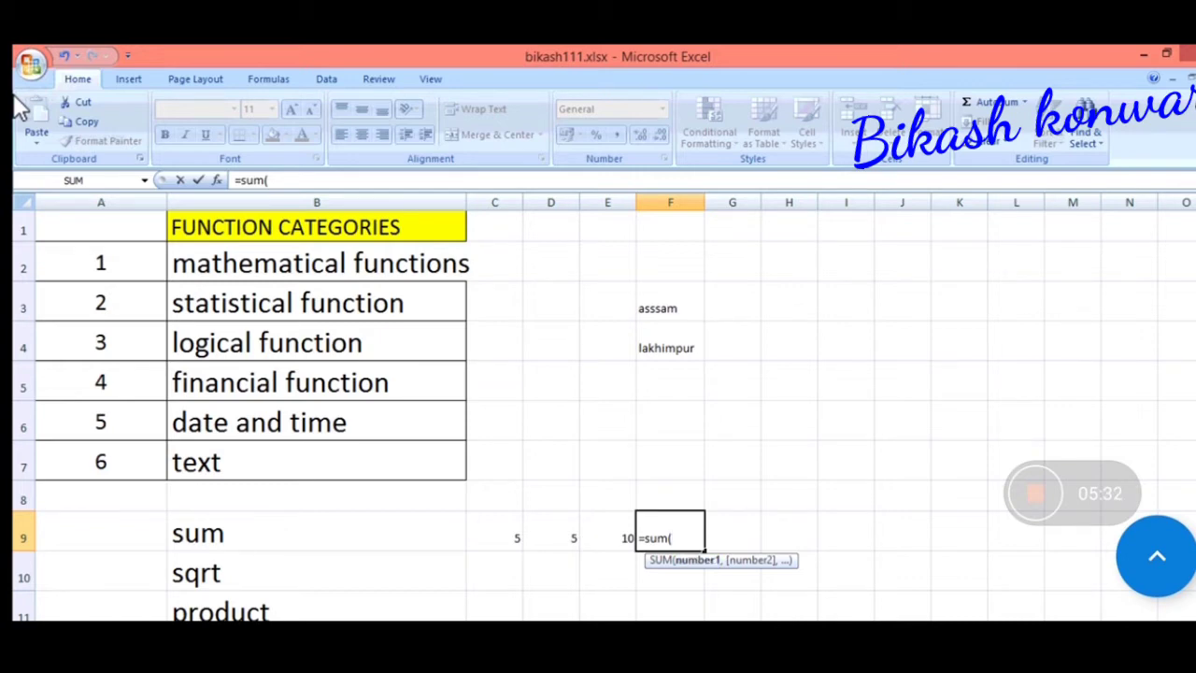
{"action": "key", "text": "Left"}
{"action": "key", "text": "Left"}
{"action": "key", "text": "Left"}
{"action": "key", "text": "shift+Right"}
{"action": "key", "text": "shift+Right"}
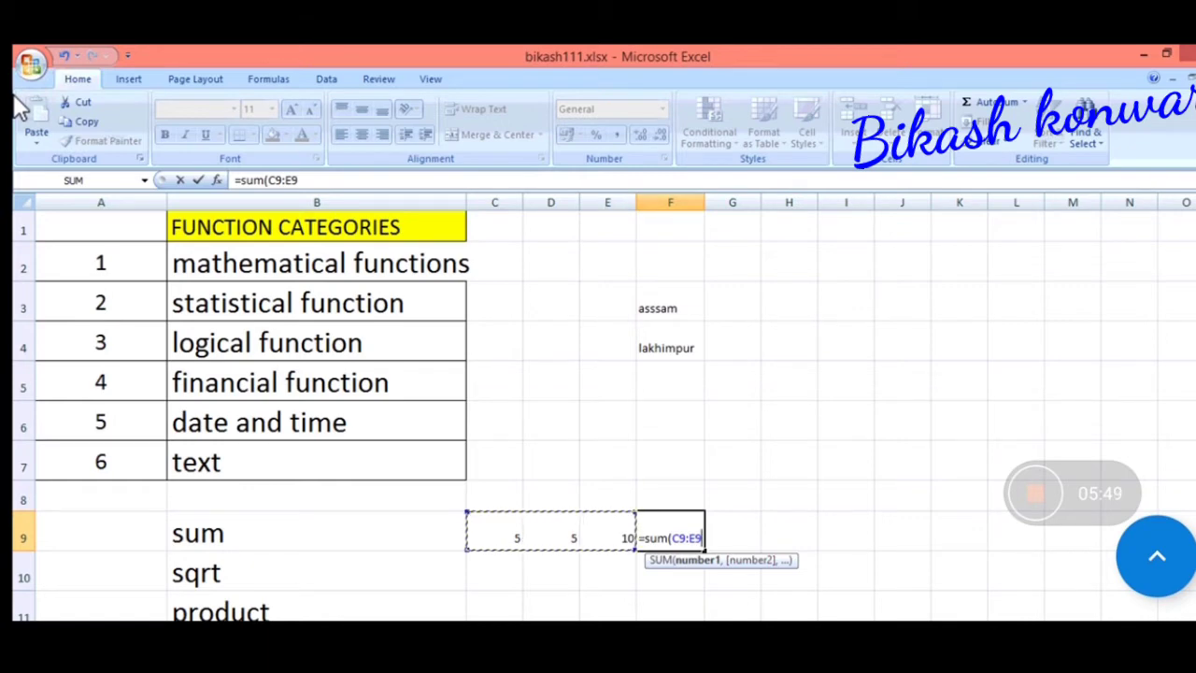
{"action": "key", "text": "Return"}
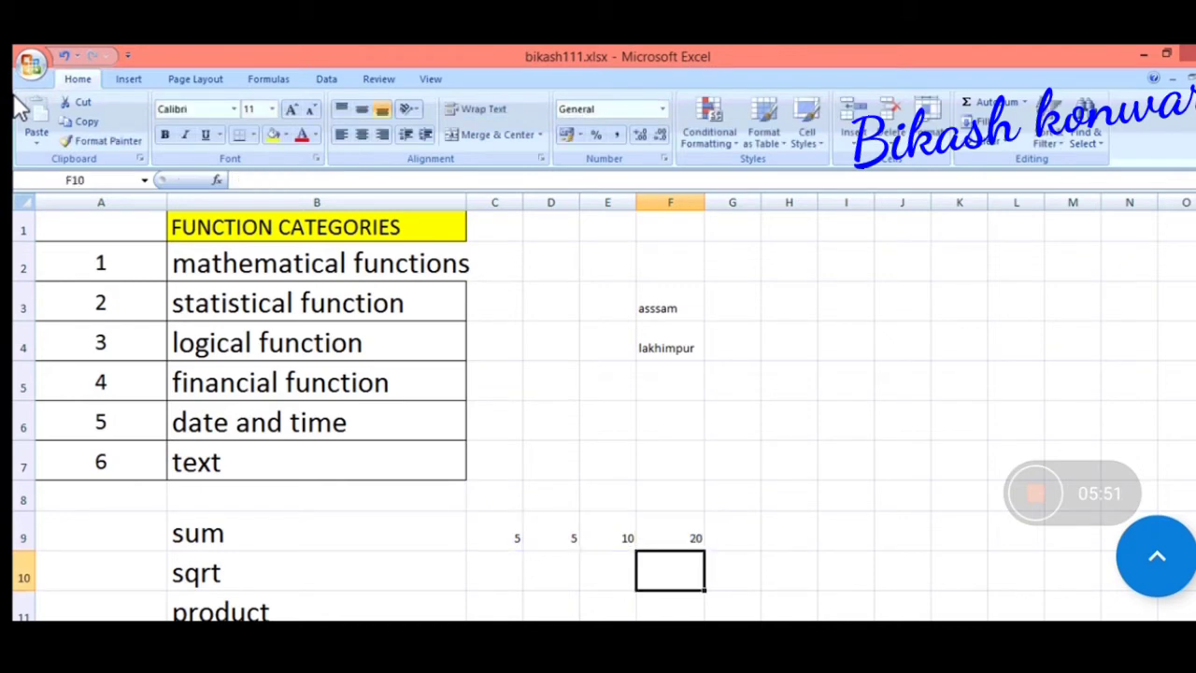
{"action": "key", "text": "Up"}
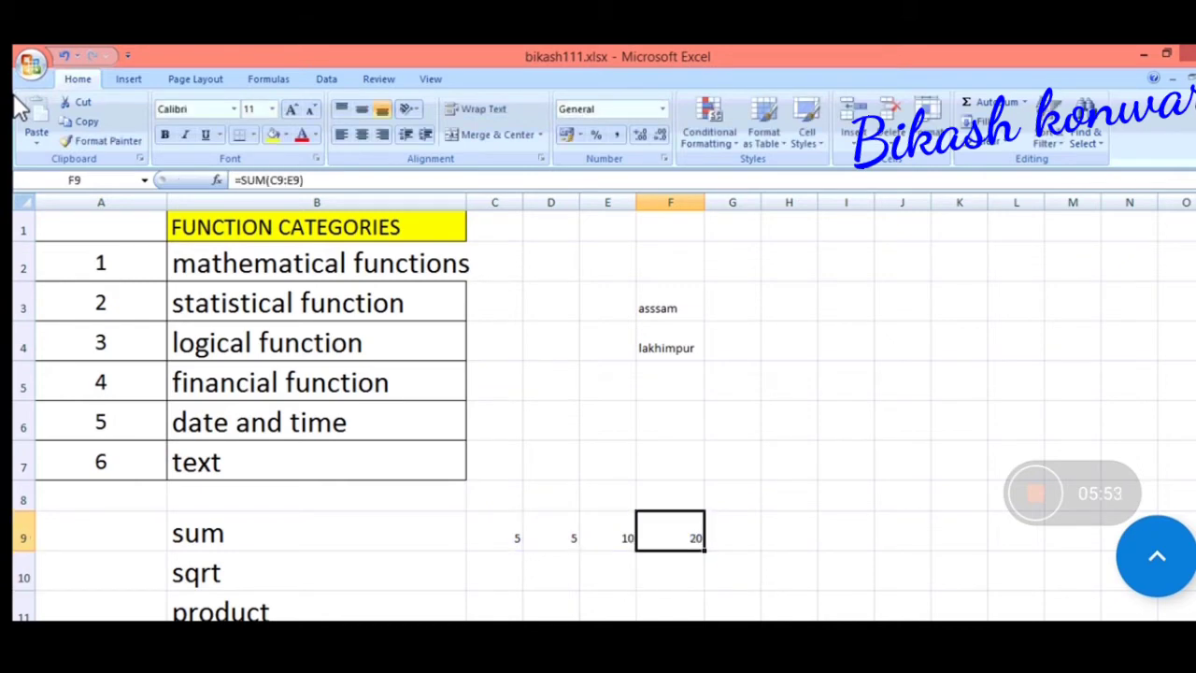
{"action": "key", "text": "Right"}
{"action": "key", "text": "Left"}
{"action": "key", "text": "Left"}
{"action": "key", "text": "Left"}
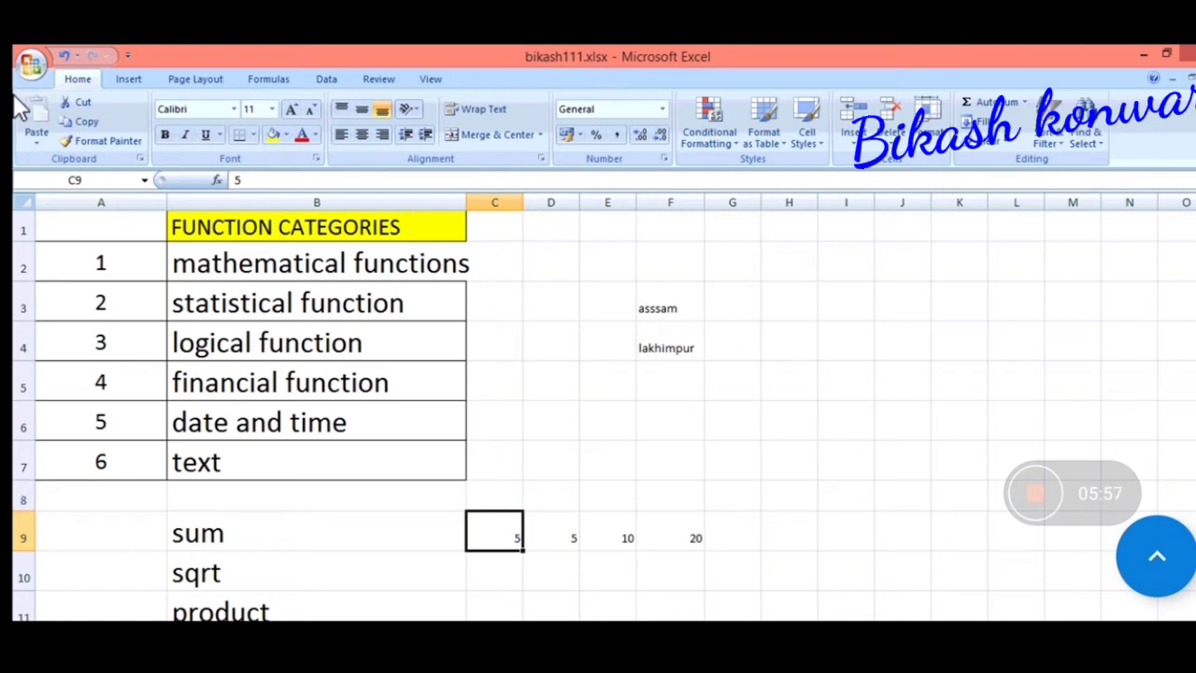
Shorten row 8 and enlarge all of row 9's text to 48-point
{"action": "scroll", "coordinate": [18, 107], "scroll_direction": "down", "scroll_amount": 1}
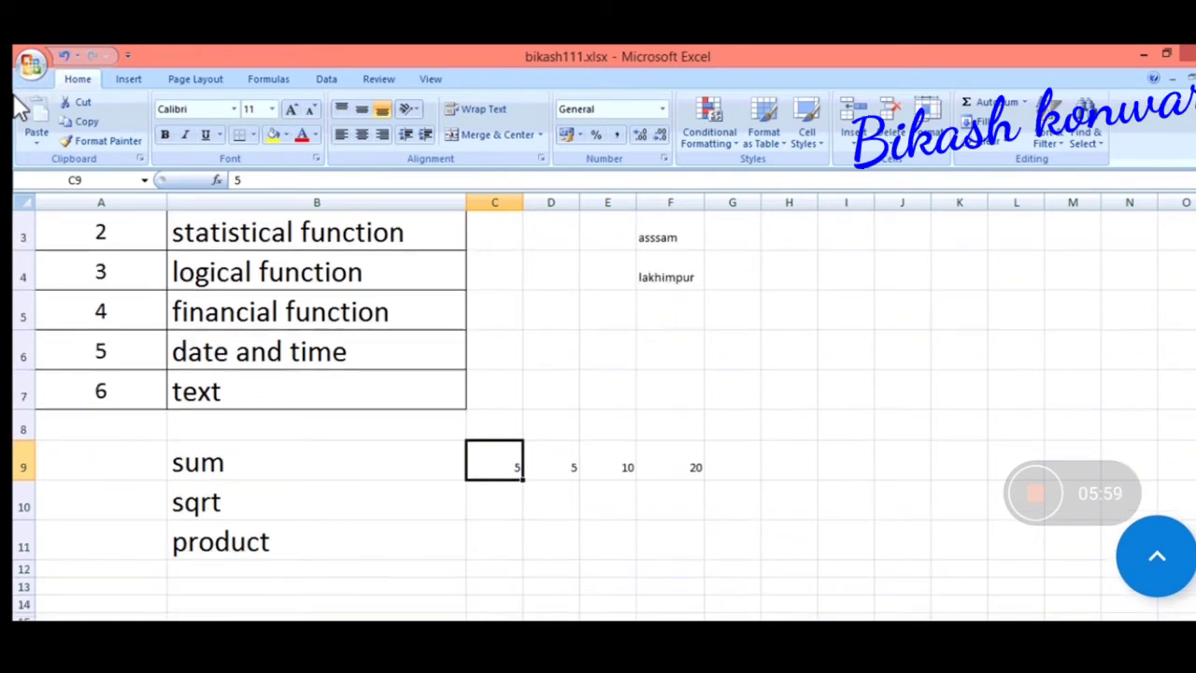
{"action": "left_click_drag", "start_coordinate": [23, 440], "coordinate": [23, 430]}
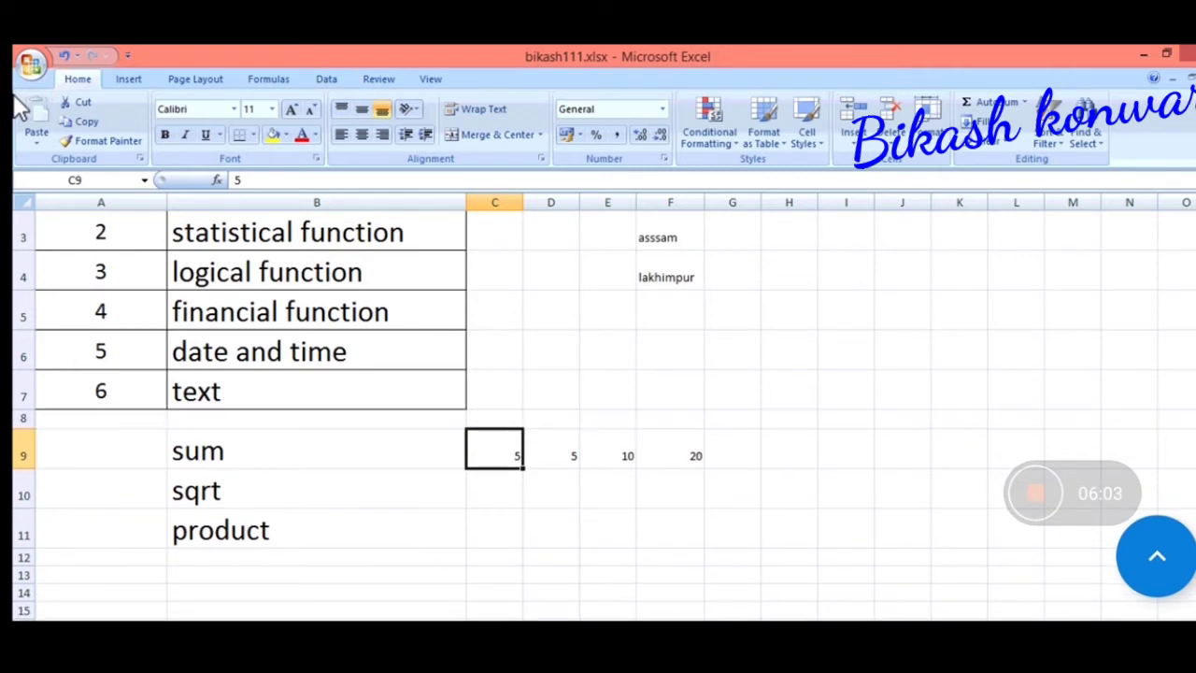
{"action": "left_click", "coordinate": [23, 456]}
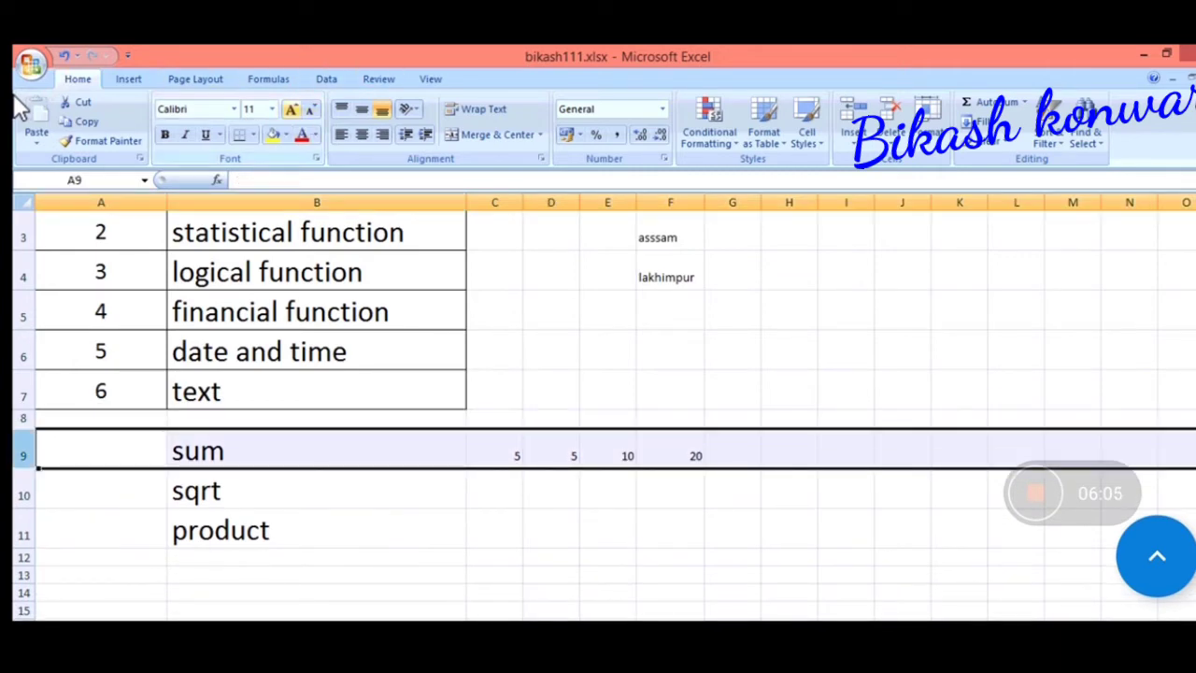
{"action": "left_click", "coordinate": [291, 109]}
{"action": "left_click", "coordinate": [292, 108]}
{"action": "left_click", "coordinate": [291, 108]}
{"action": "left_click", "coordinate": [292, 109]}
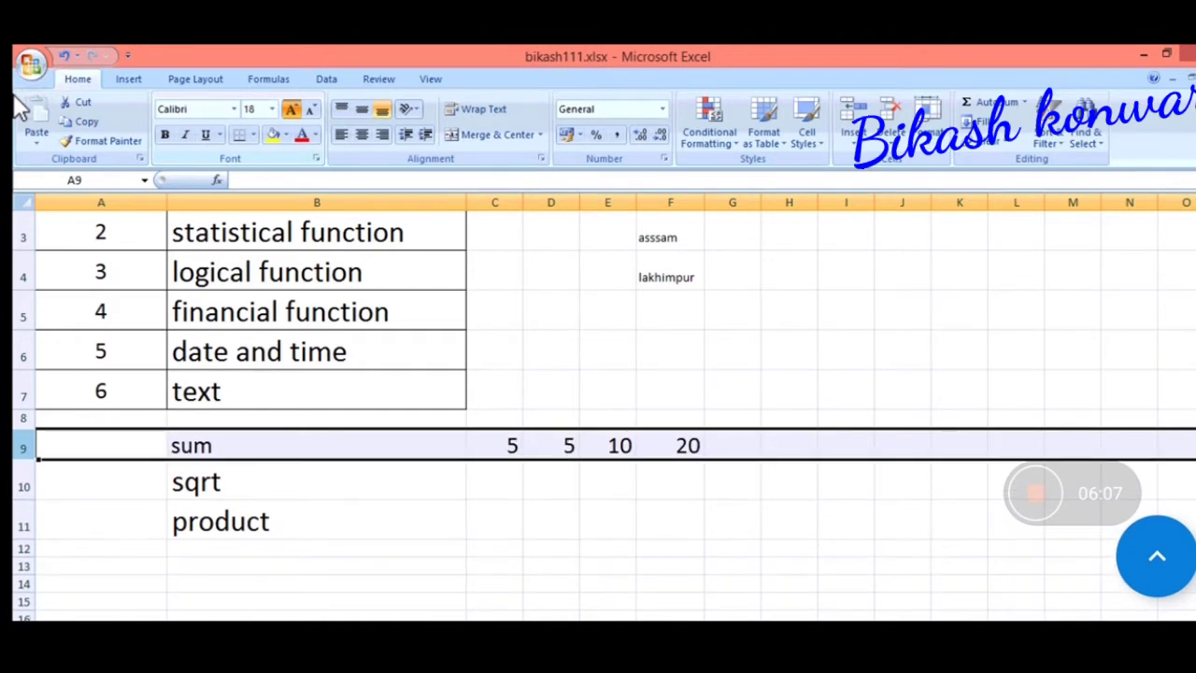
{"action": "left_click", "coordinate": [292, 109]}
{"action": "left_click", "coordinate": [292, 108]}
{"action": "left_click", "coordinate": [292, 108]}
{"action": "left_click", "coordinate": [291, 108]}
{"action": "left_click", "coordinate": [292, 108]}
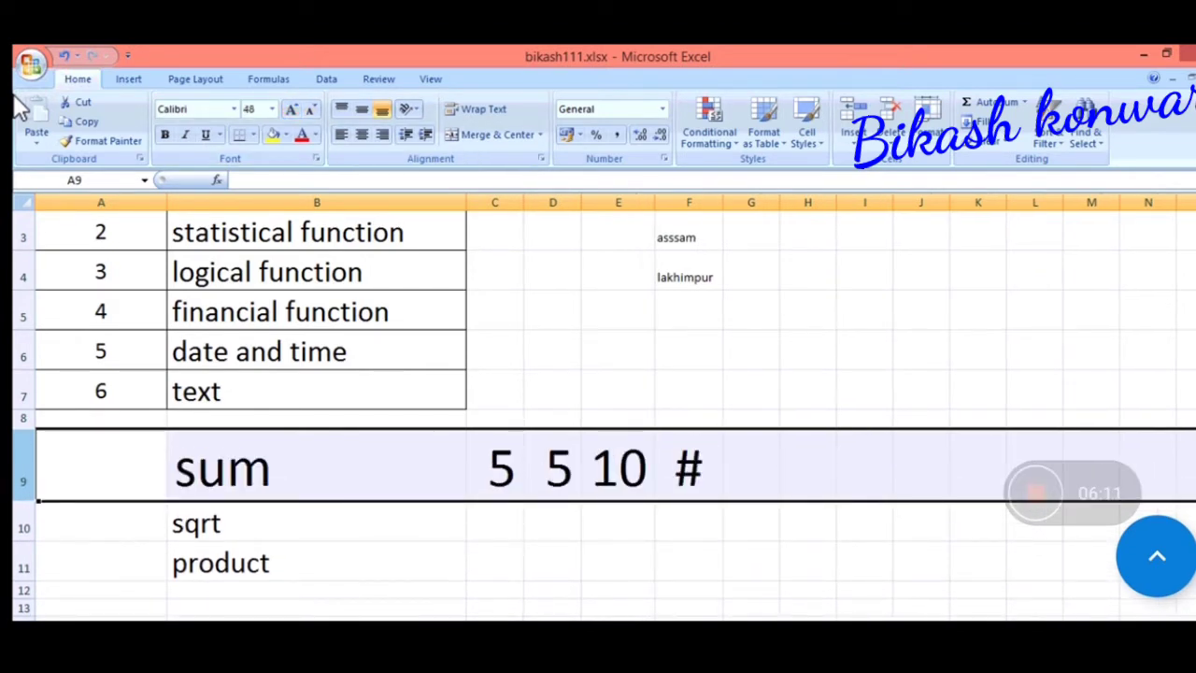
Widen column F so the total 20 in F9 displays fully
{"action": "left_click_drag", "start_coordinate": [722, 202], "coordinate": [755, 202]}
{"action": "left_click", "coordinate": [839, 391]}
{"action": "left_click", "coordinate": [704, 467]}
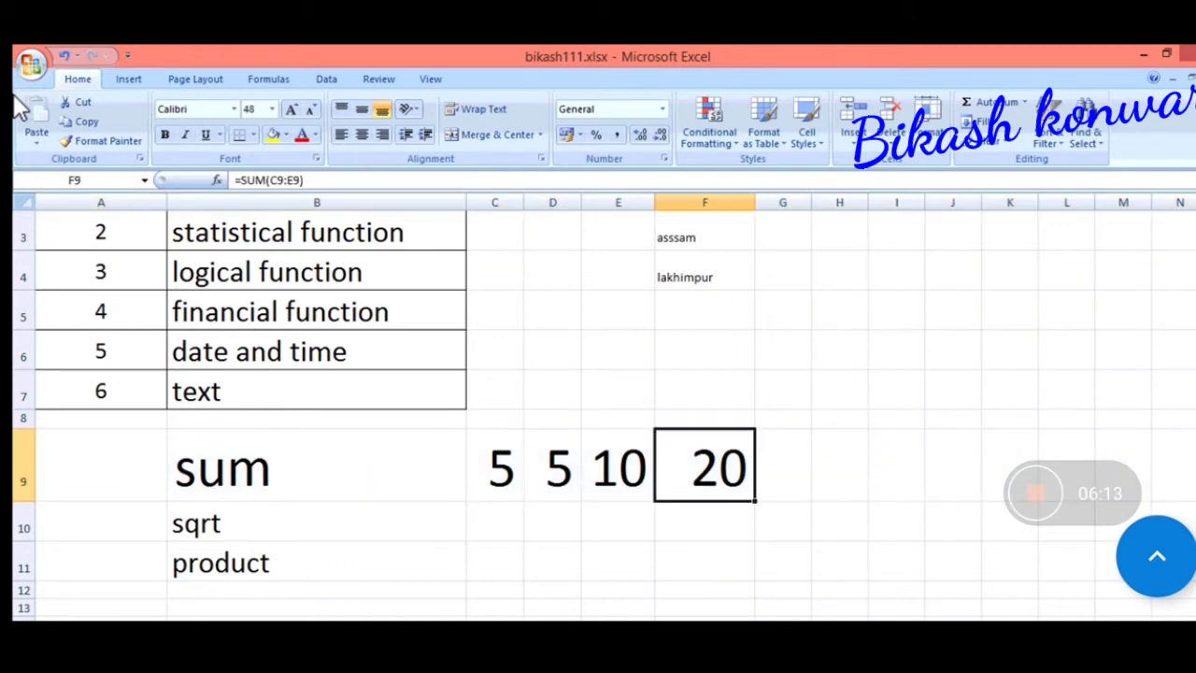
{"action": "key", "text": "Right"}
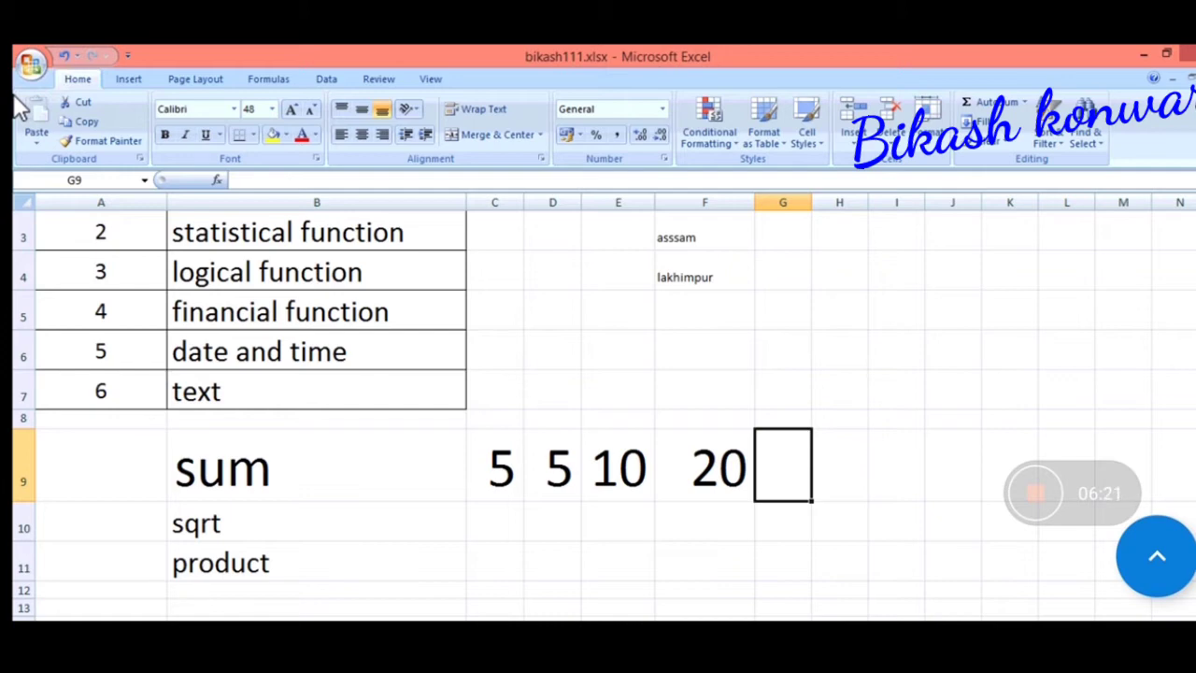
{"action": "type", "text": "="}
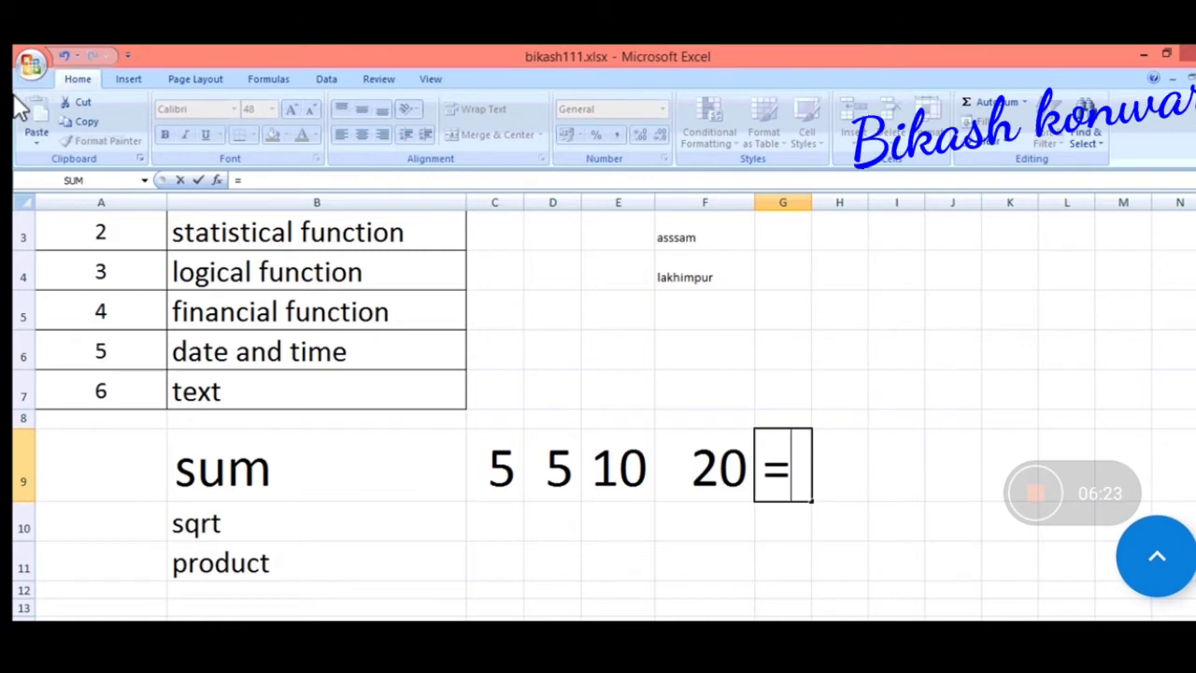
{"action": "key", "text": "BackSpace"}
{"action": "key", "text": "Tab"}
{"action": "key", "text": "Left"}
{"action": "key", "text": "Left"}
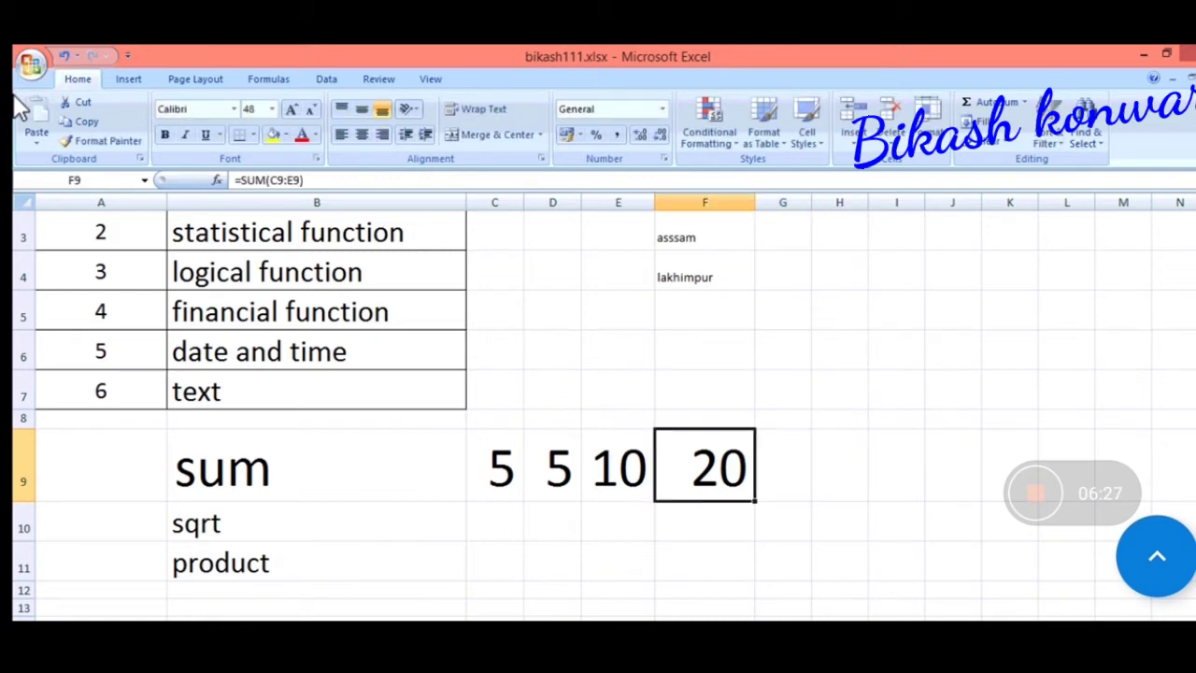
{"action": "key", "text": "Right"}
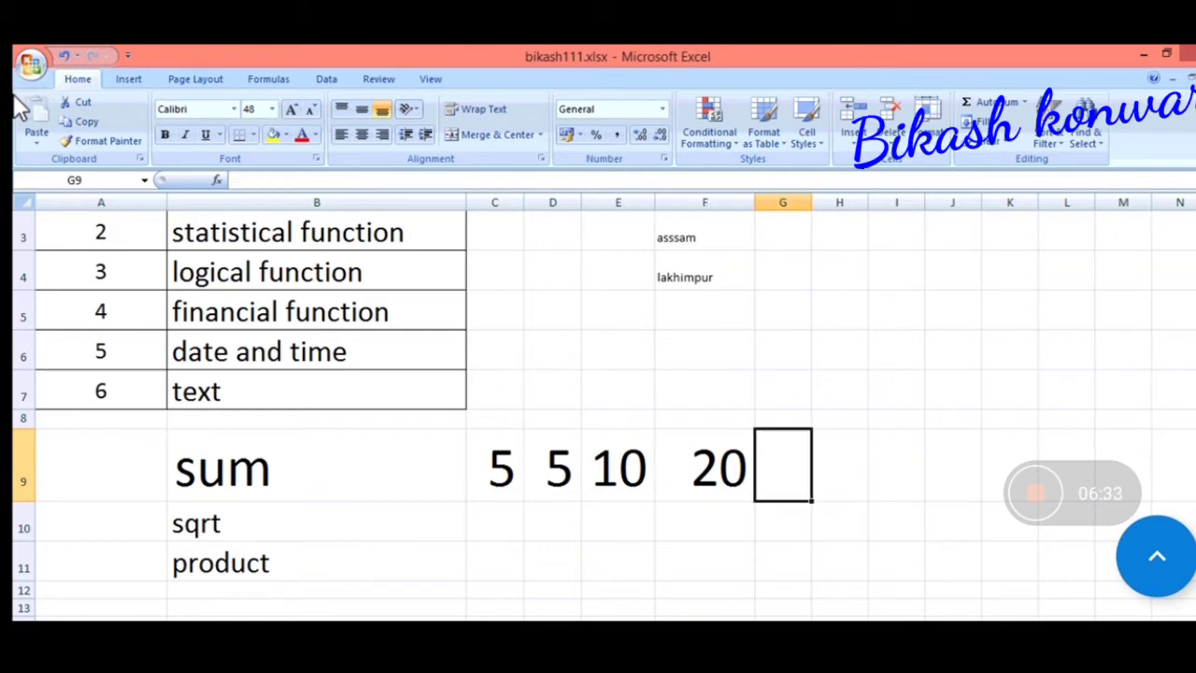
{"action": "left_click_drag", "start_coordinate": [496, 465], "coordinate": [784, 465]}
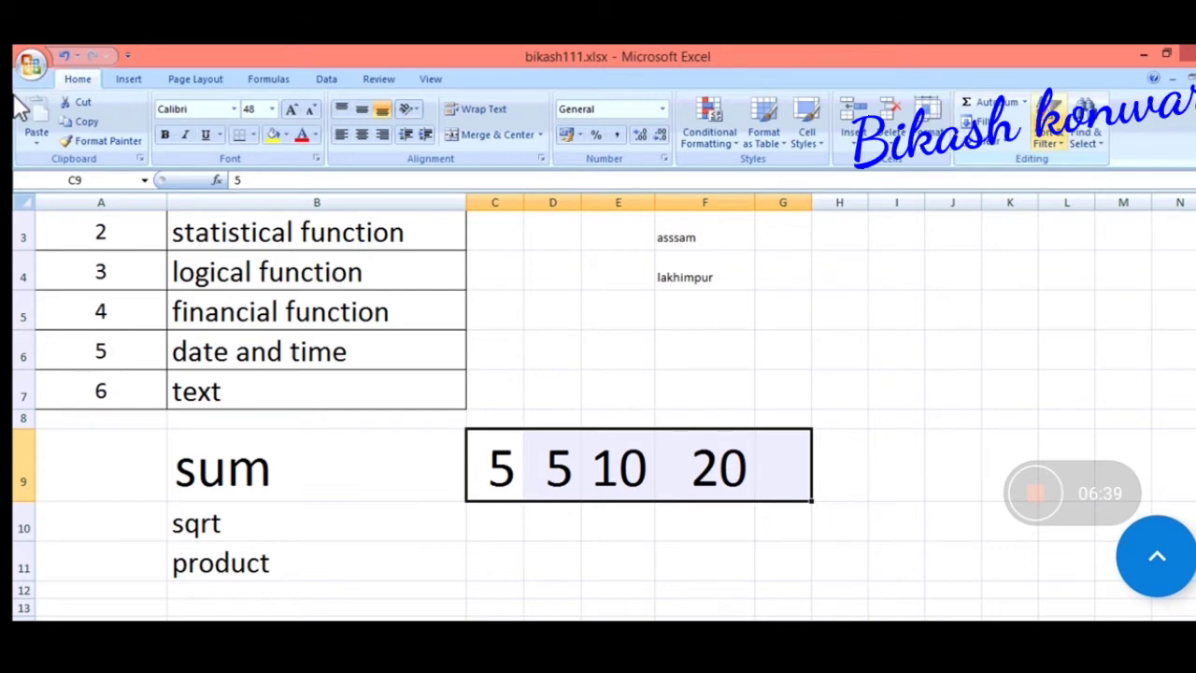
{"action": "key", "text": "alt+equal"}
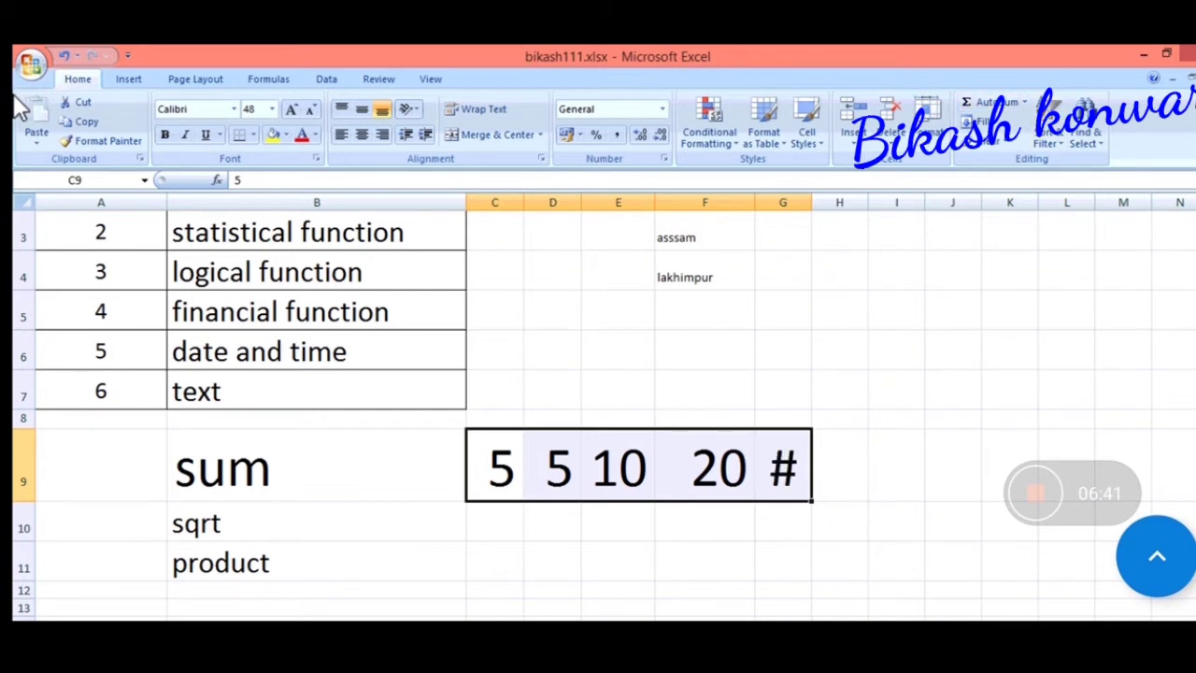
{"action": "left_click_drag", "start_coordinate": [812, 202], "coordinate": [853, 202]}
{"action": "left_click", "coordinate": [803, 465]}
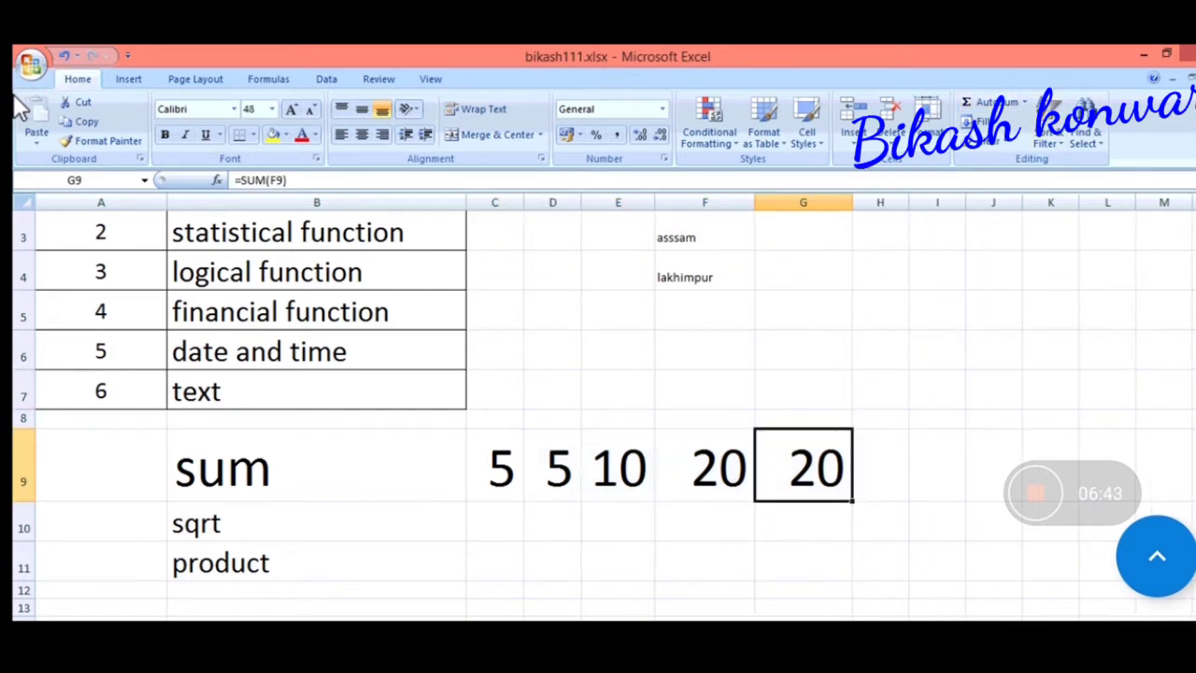
{"action": "key", "text": "Left"}
{"action": "key", "text": "Right"}
{"action": "key", "text": "Delete"}
{"action": "key", "text": "Left"}
{"action": "key", "text": "Left"}
{"action": "key", "text": "shift+Down"}
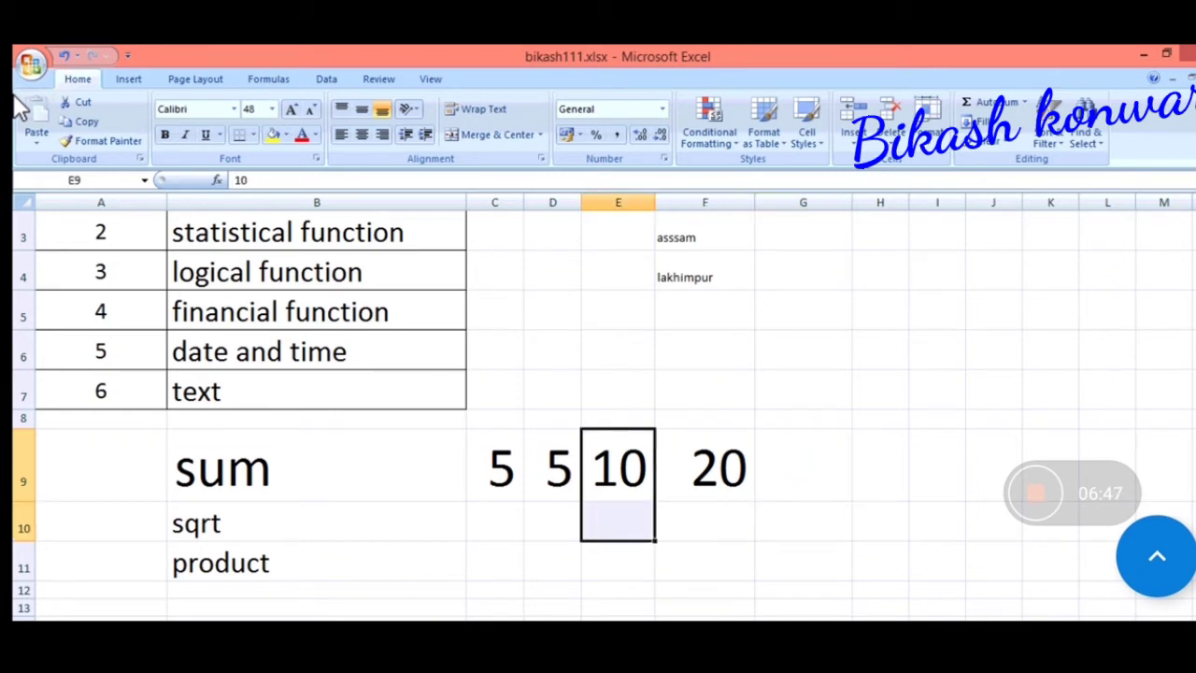
{"action": "key", "text": "Down"}
{"action": "key", "text": "Left"}
{"action": "key", "text": "Left"}
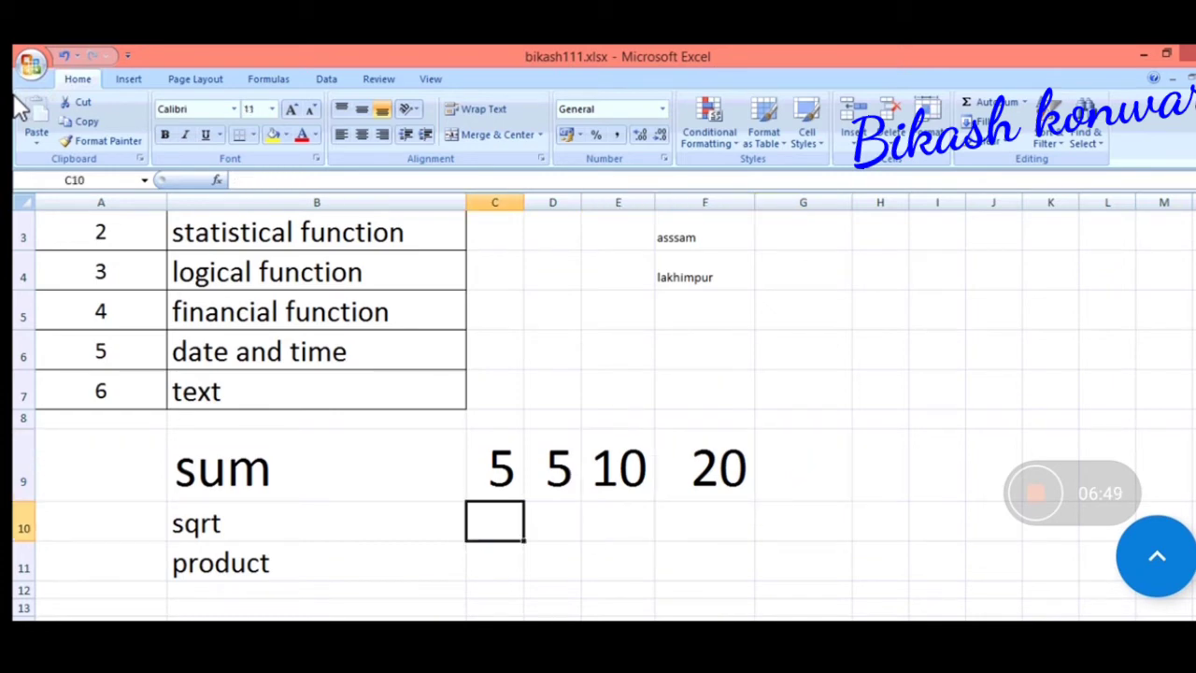
{"action": "key", "text": "Up"}
{"action": "key", "text": "shift+Right"}
{"action": "key", "text": "Right"}
{"action": "key", "text": "Right"}
{"action": "key", "text": "Right"}
{"action": "key", "text": "Delete"}
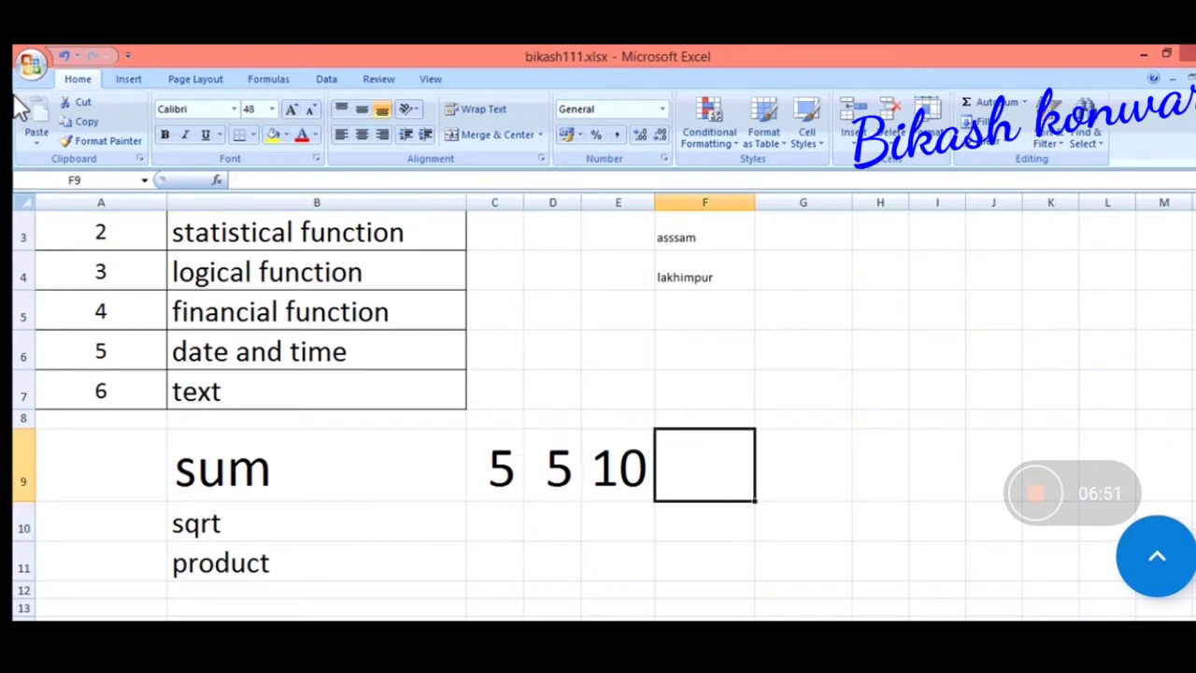
{"action": "key", "text": "Left"}
{"action": "key", "text": "Delete"}
{"action": "key", "text": "Left"}
{"action": "key", "text": "Left"}
{"action": "key", "text": "shift+Right"}
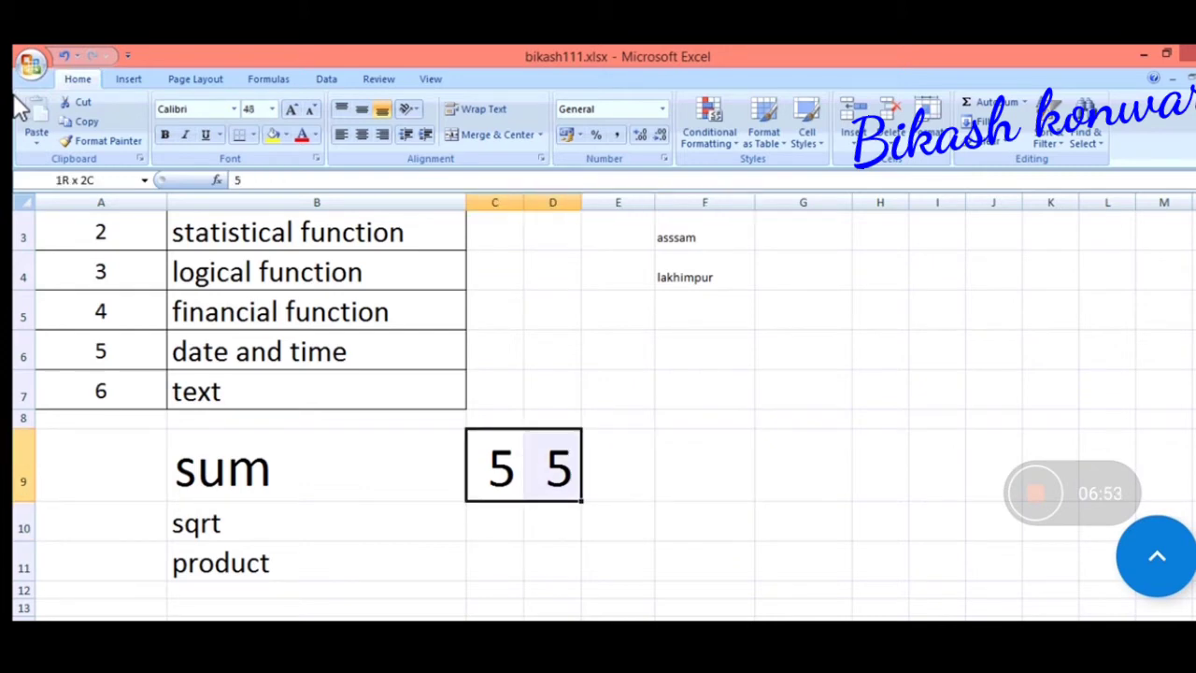
{"action": "key", "text": "shift+Right"}
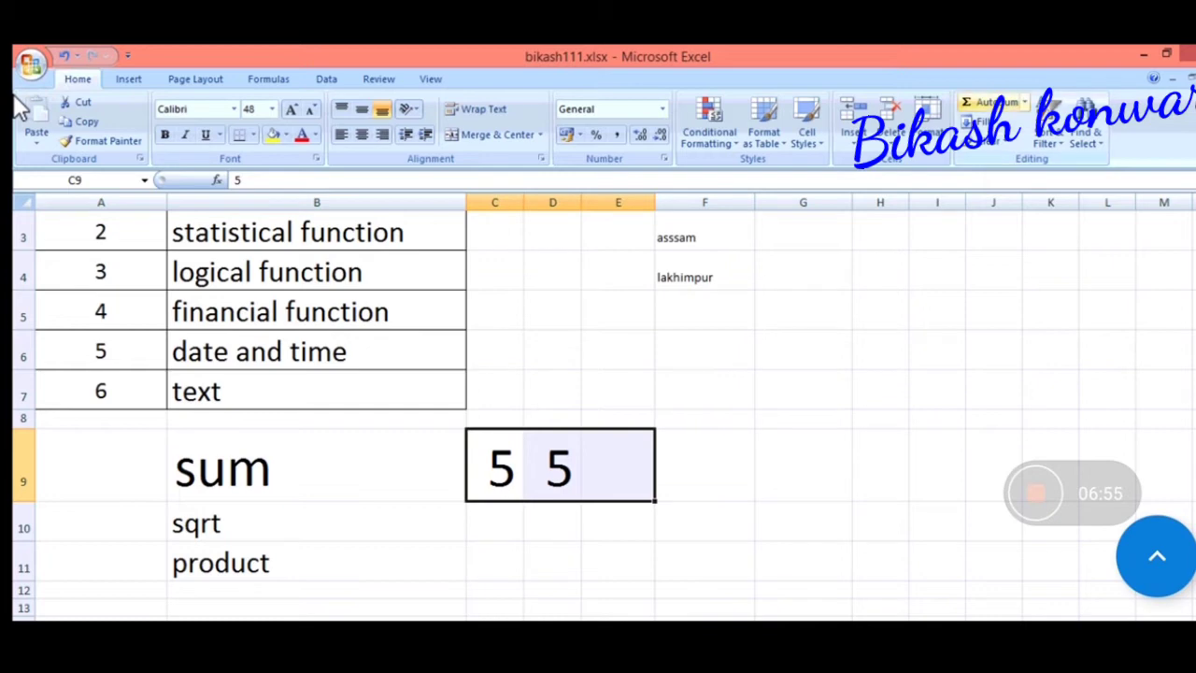
{"action": "key", "text": "alt+equal"}
{"action": "key", "text": "Right"}
{"action": "key", "text": "Right"}
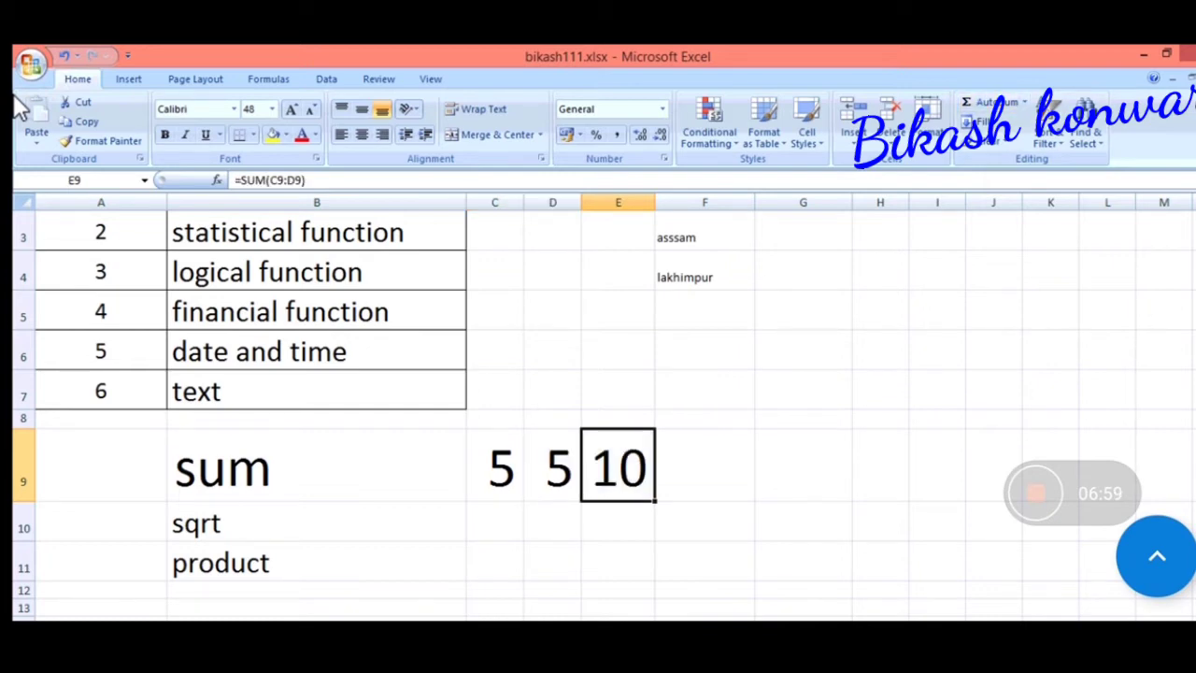
{"action": "key", "text": "Return"}
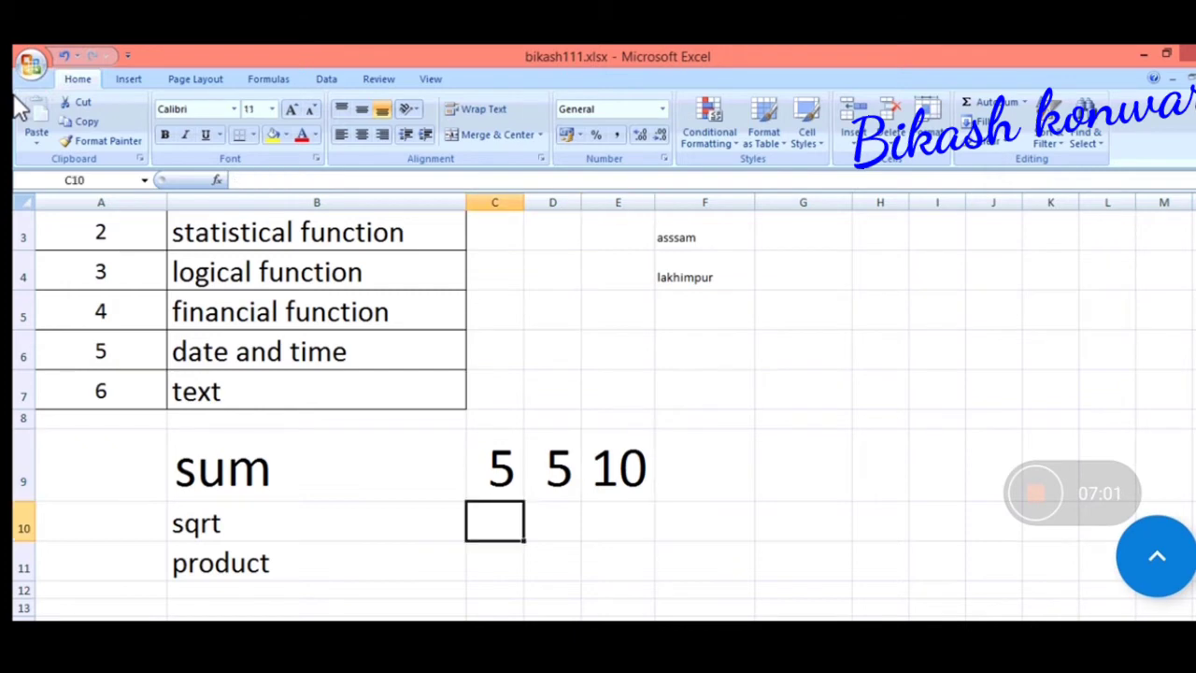
{"action": "key", "text": "Right"}
{"action": "key", "text": "Right"}
{"action": "key", "text": "Right"}
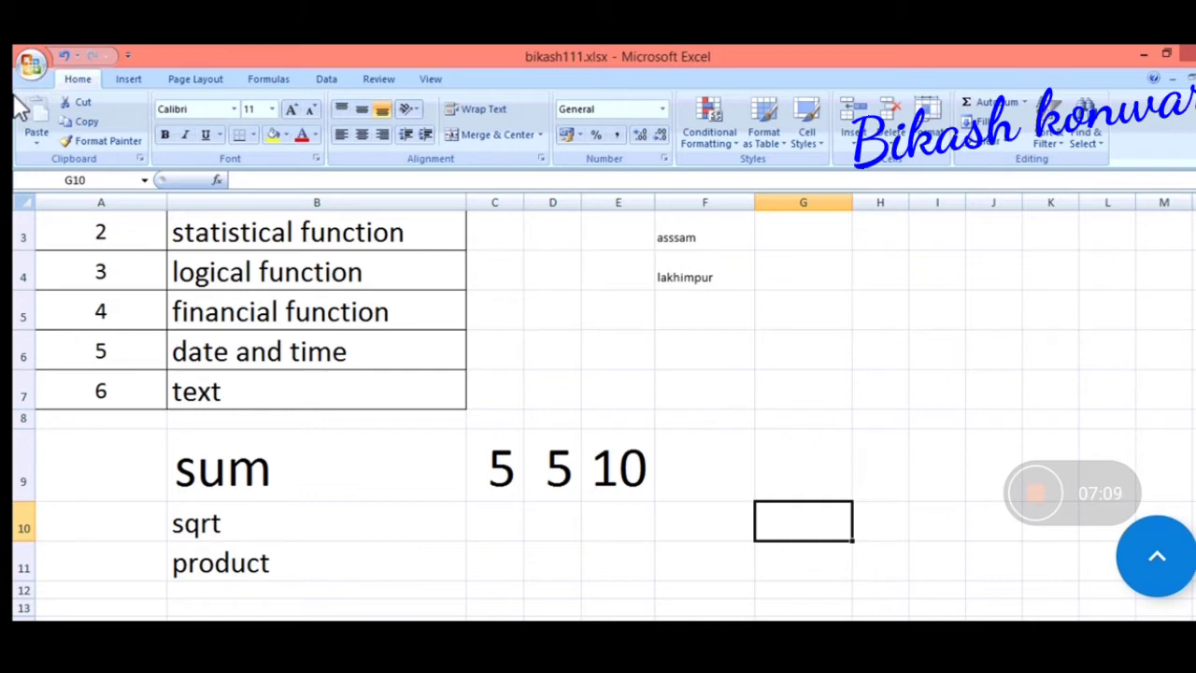
Enter =9*9 in G10 so it shows 81
{"action": "type", "text": "sq"}
{"action": "key", "text": "BackSpace"}
{"action": "key", "text": "BackSpace"}
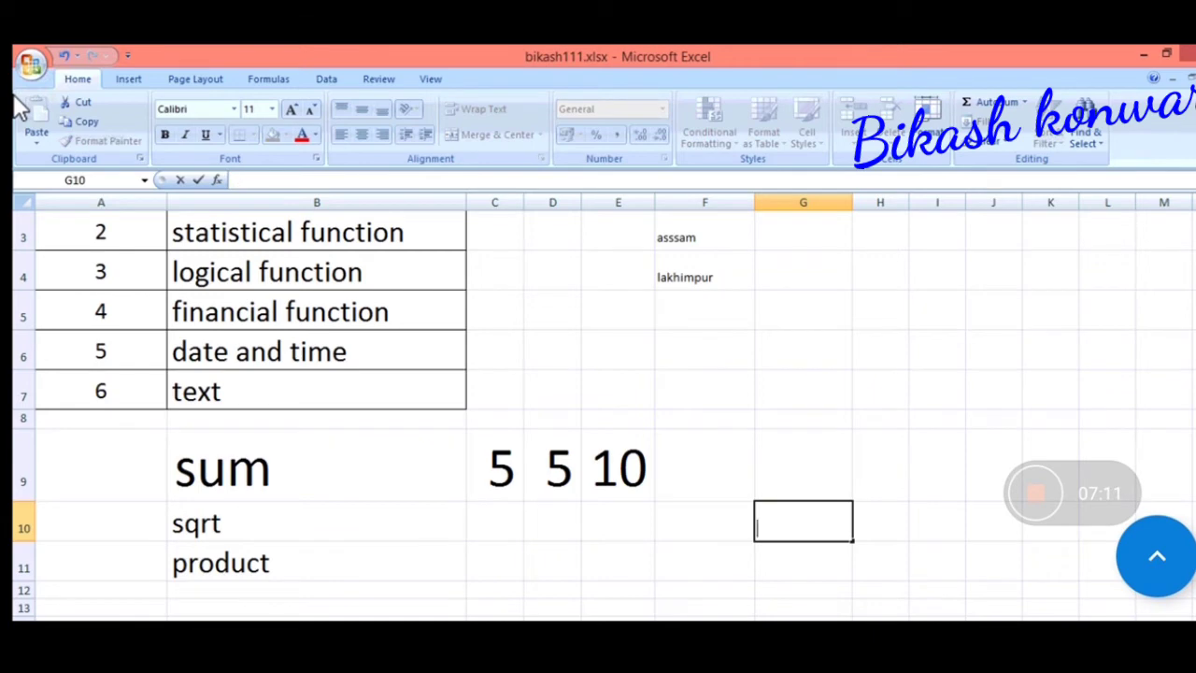
{"action": "type", "text": "=9*9"}
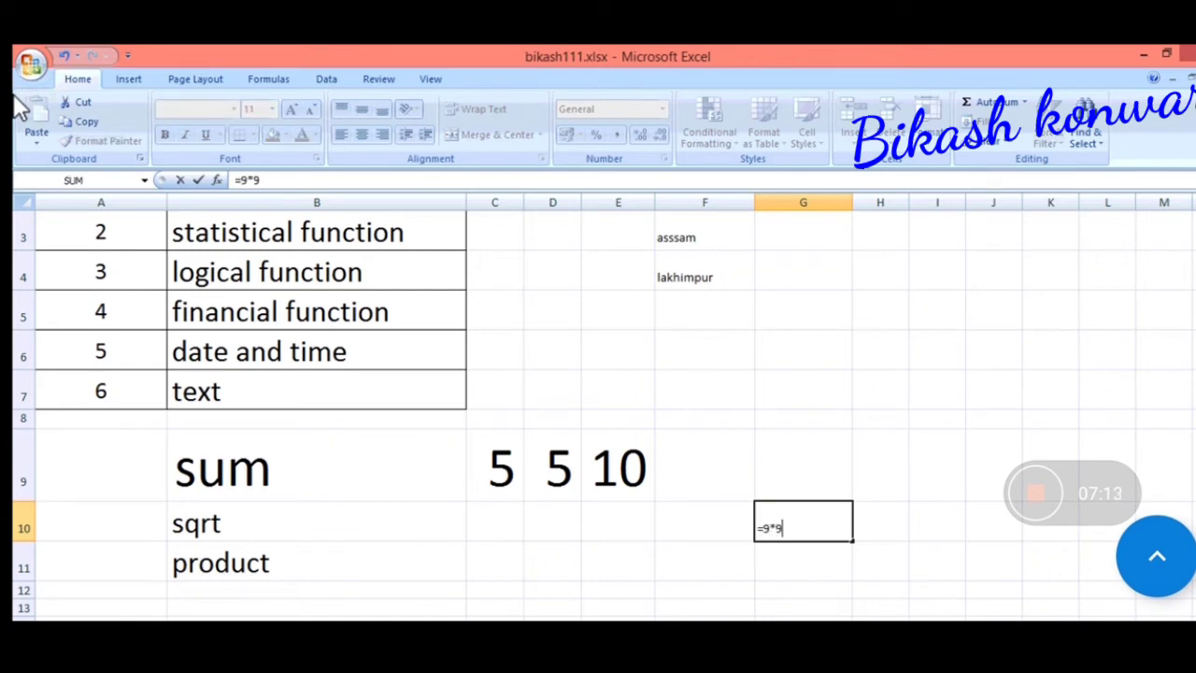
{"action": "key", "text": "Return"}
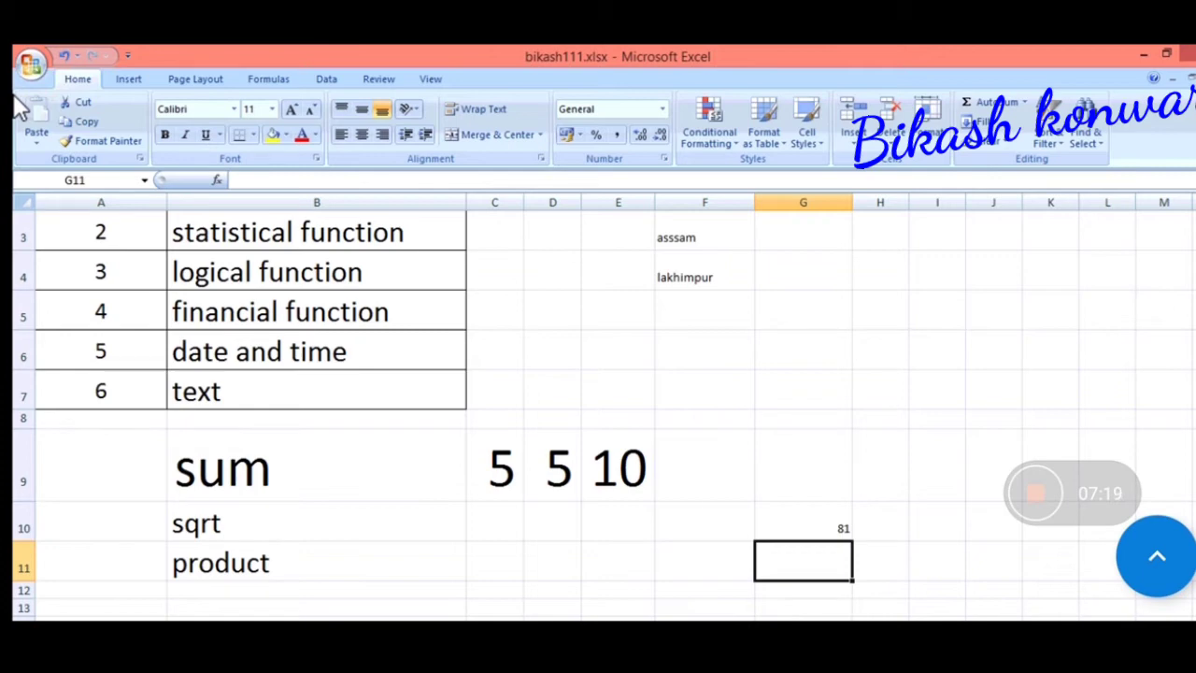
Enlarge C10's font two steps and enter =sqrt(81) there, showing 9
{"action": "key", "text": "Up"}
{"action": "key", "text": "Left"}
{"action": "key", "text": "Left"}
{"action": "key", "text": "Left"}
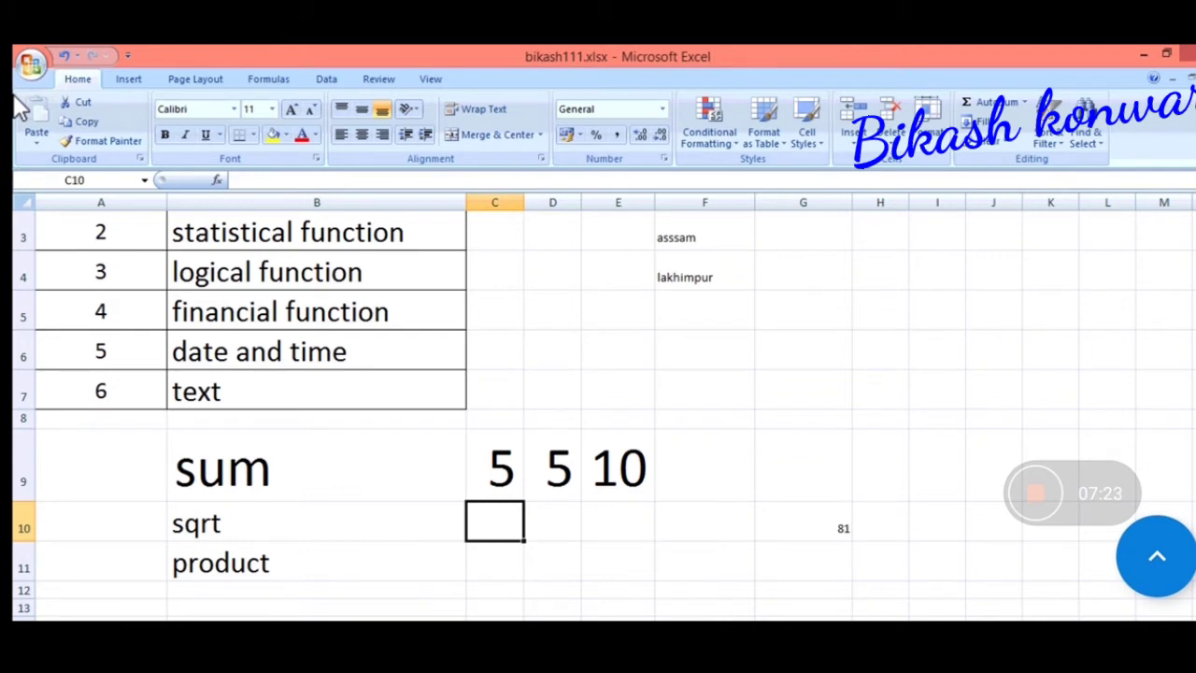
{"action": "key", "text": "ctrl+shift+period"}
{"action": "key", "text": "ctrl+shift+period"}
{"action": "key", "text": "ctrl+shift+period"}
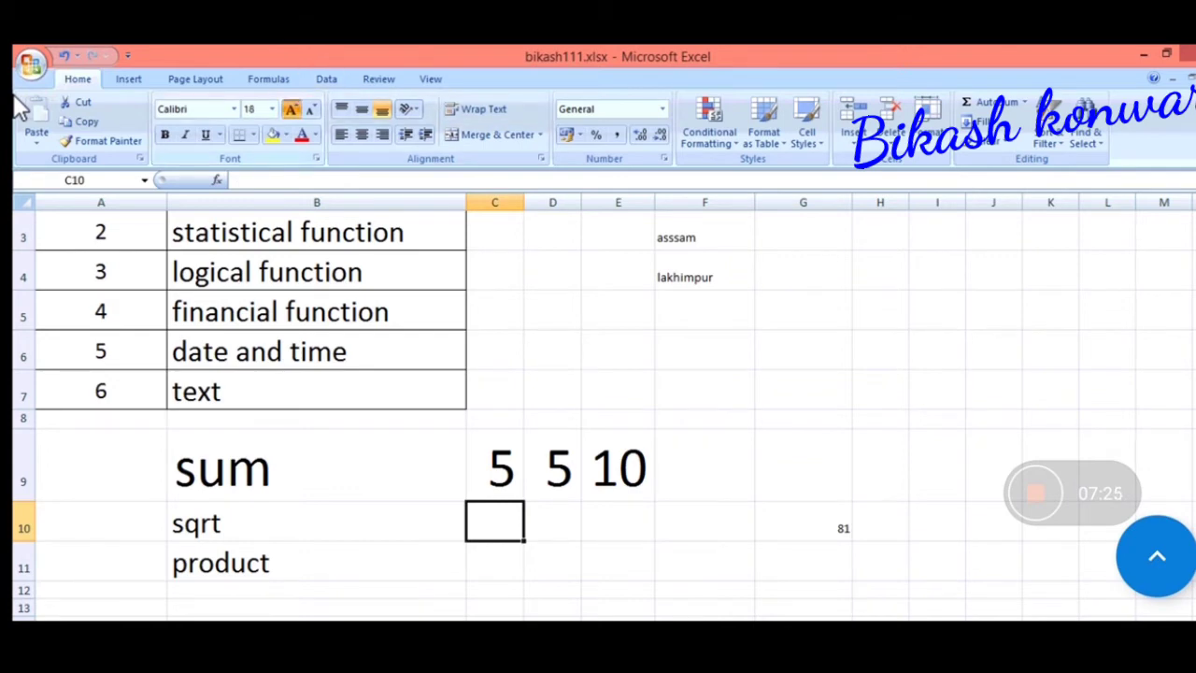
{"action": "key", "text": "ctrl+shift+period"}
{"action": "type", "text": "="}
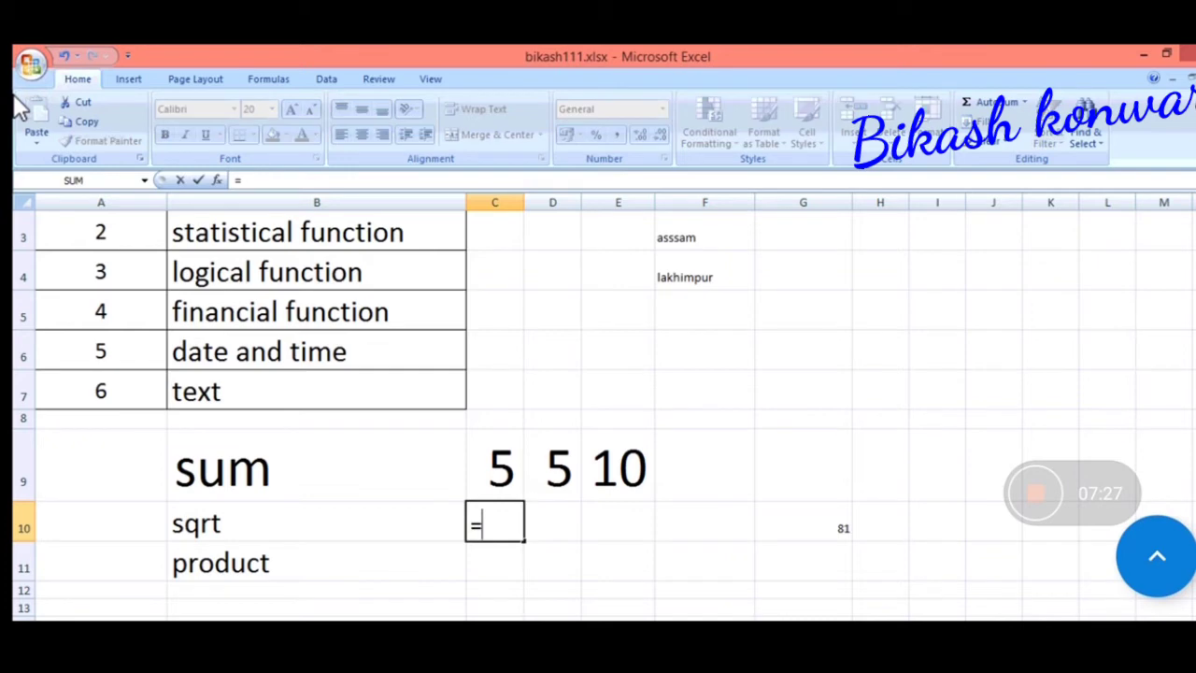
{"action": "key", "text": "shift+space"}
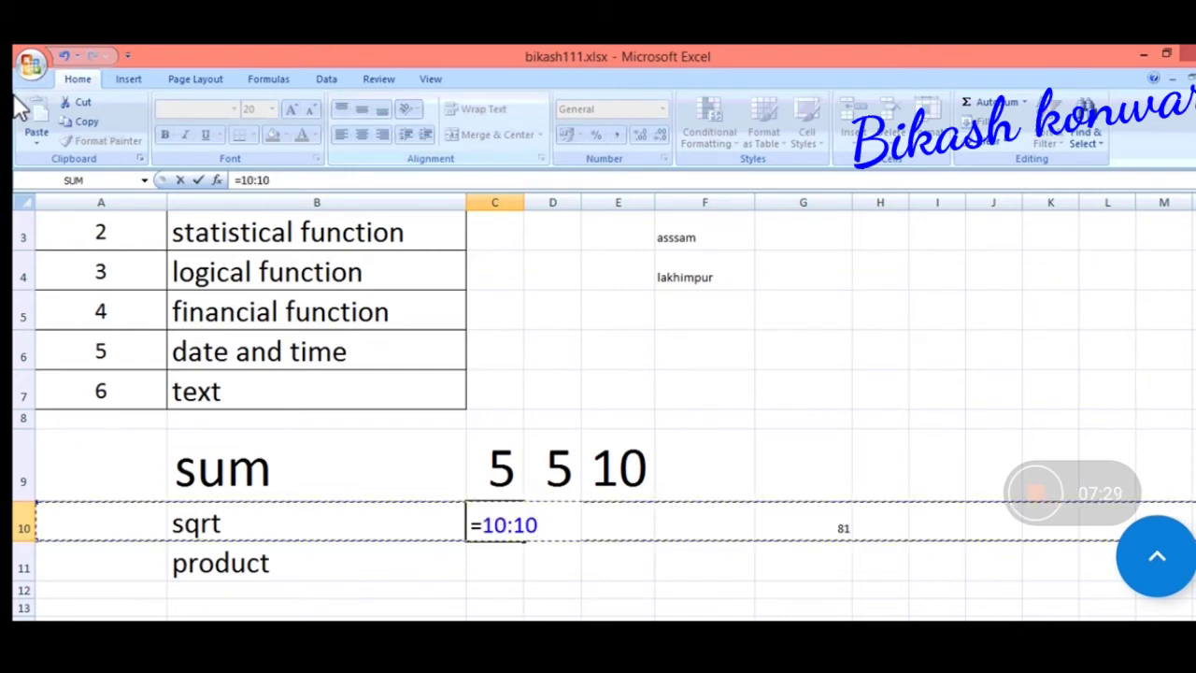
{"action": "key", "text": "BackSpace"}
{"action": "key", "text": "BackSpace"}
{"action": "key", "text": "BackSpace"}
{"action": "key", "text": "BackSpace"}
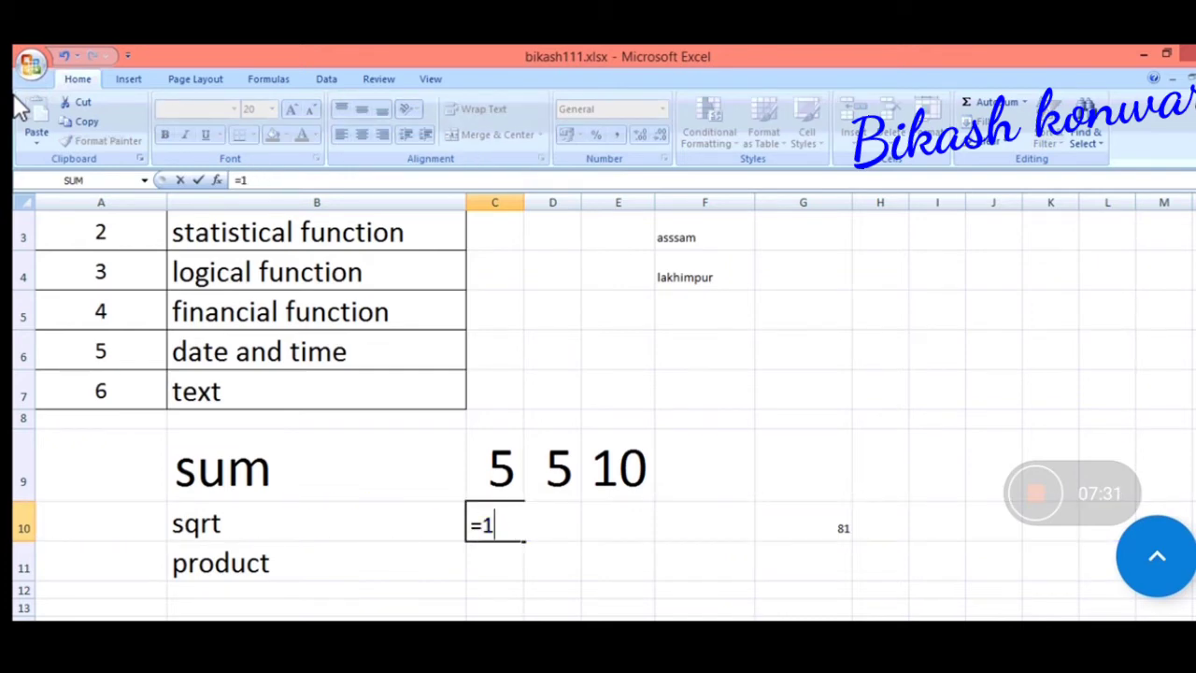
{"action": "key", "text": "BackSpace"}
{"action": "type", "text": "s"}
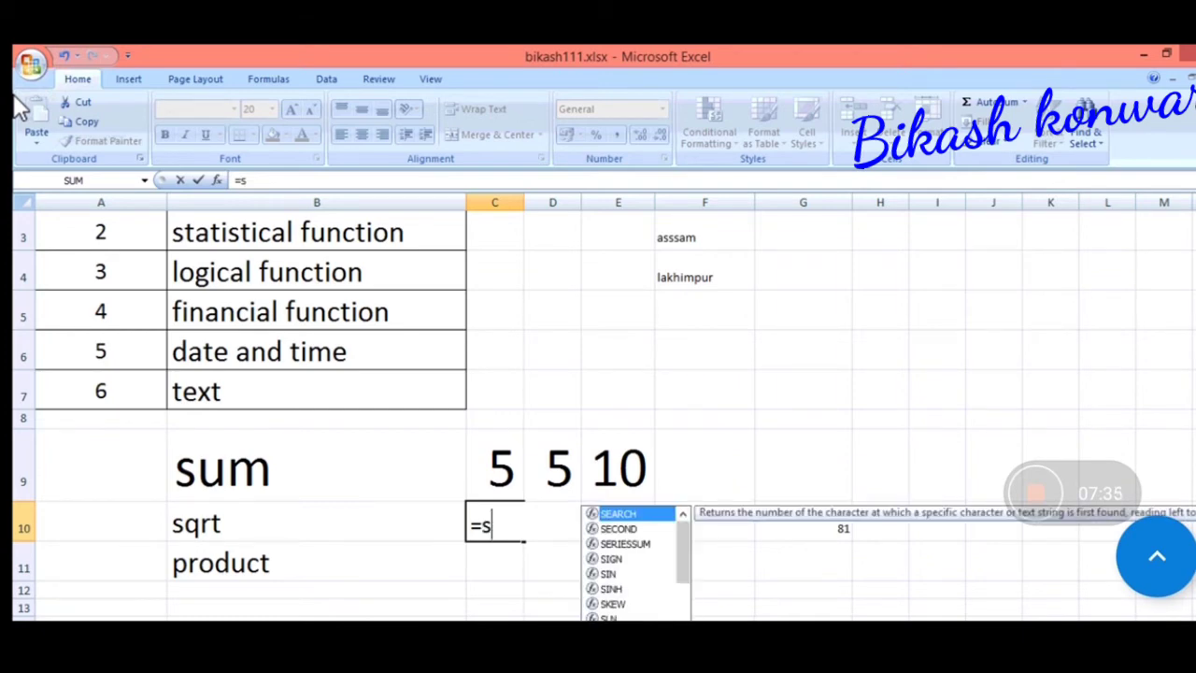
{"action": "type", "text": "qrt"}
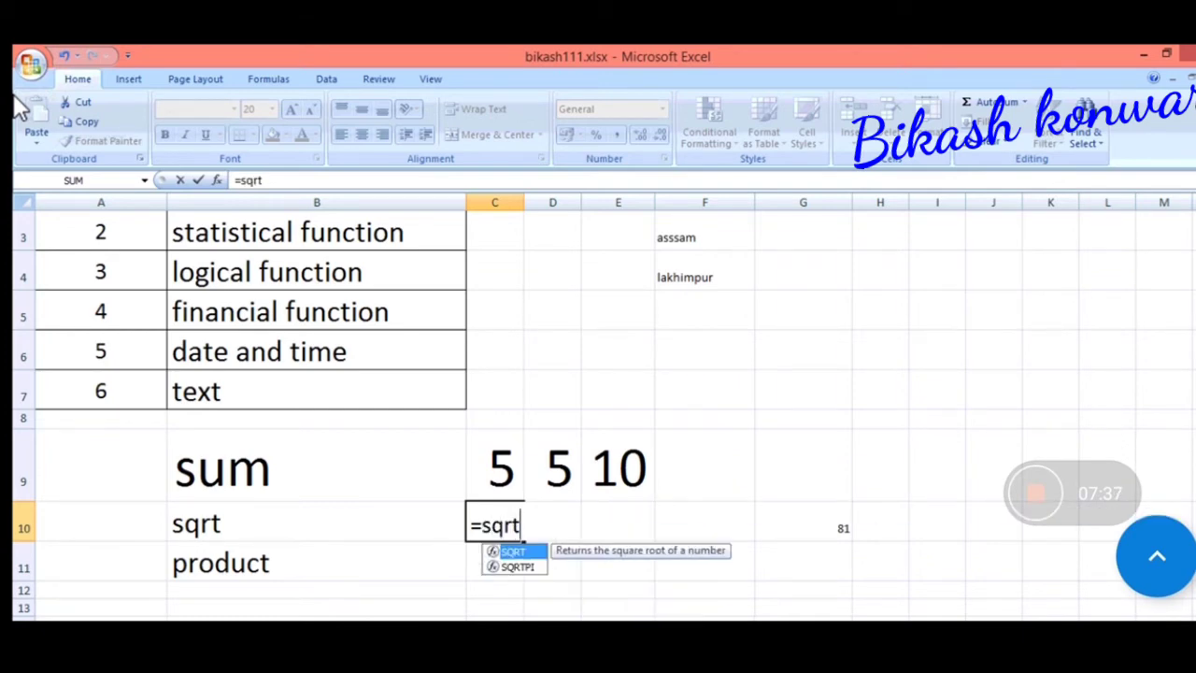
{"action": "type", "text": "("}
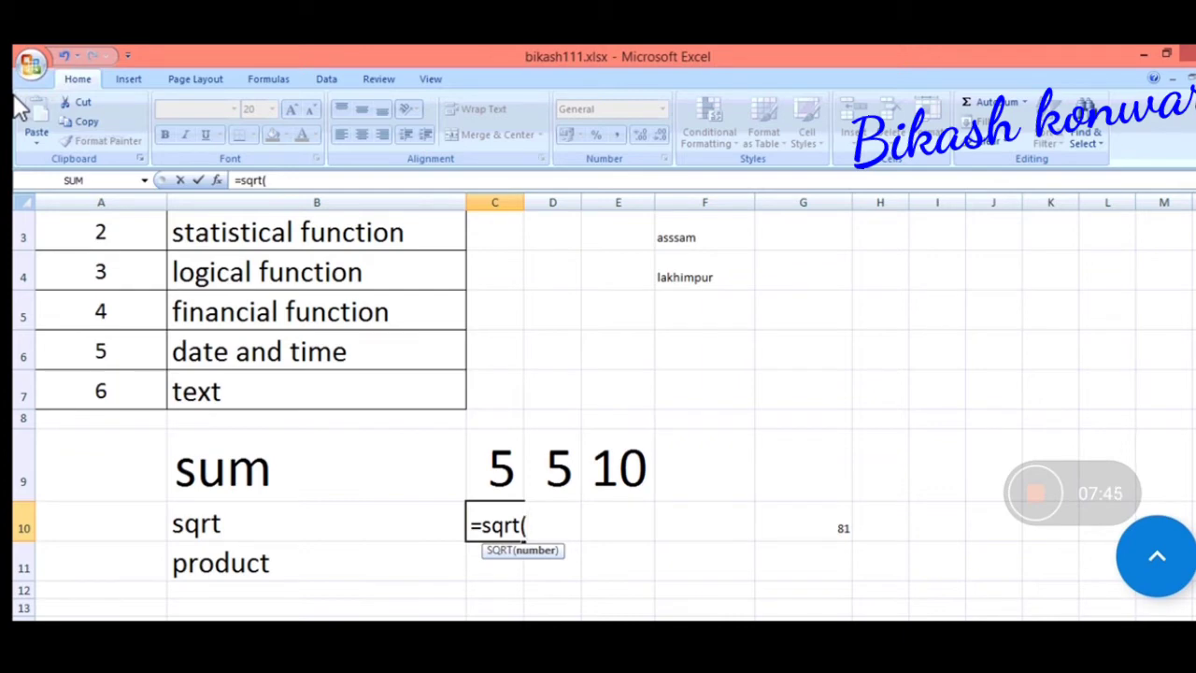
{"action": "type", "text": "81"}
{"action": "type", "text": ")"}
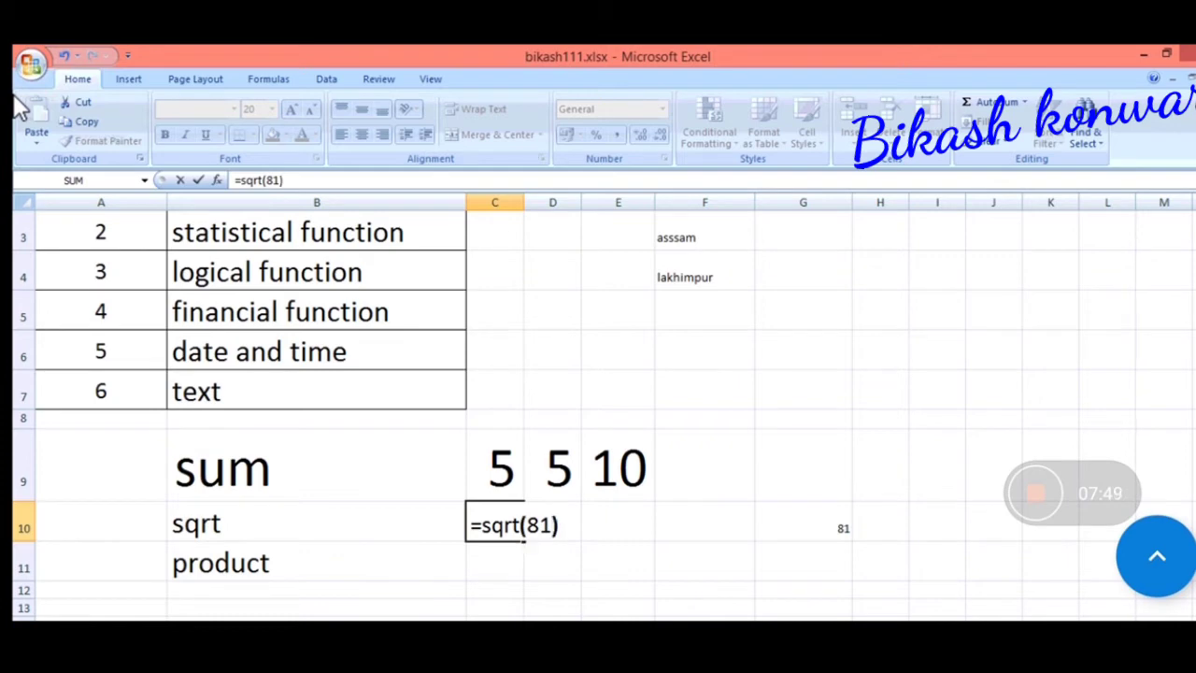
{"action": "key", "text": "Return"}
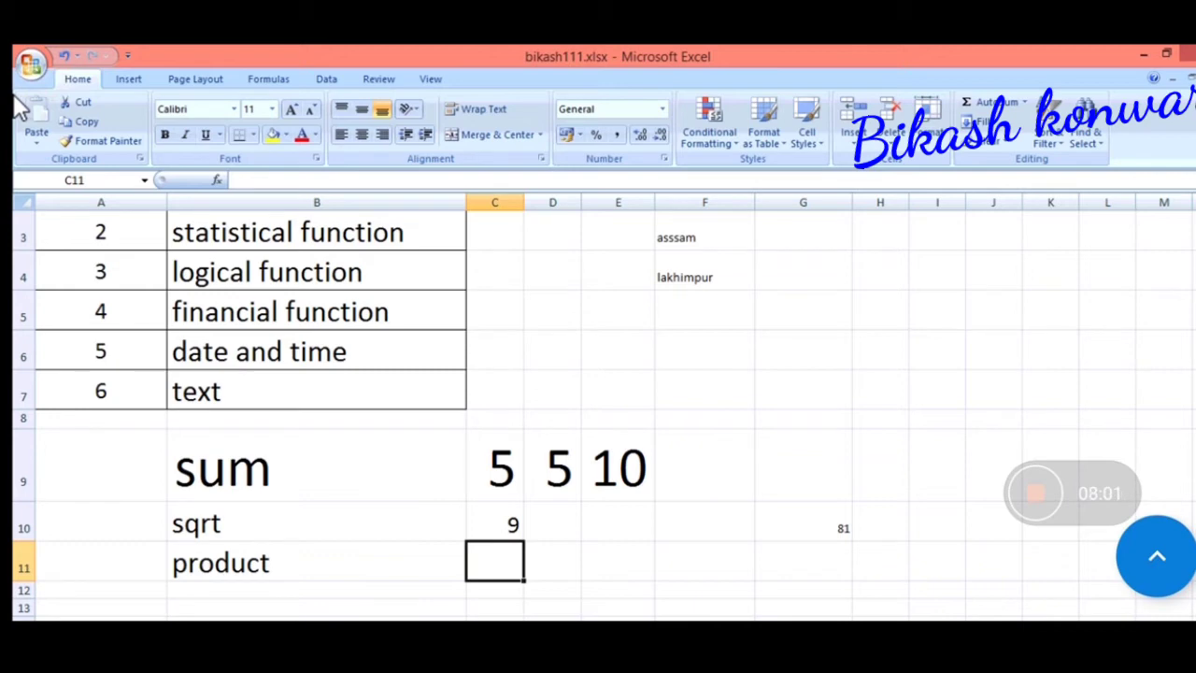
Abandon the stray entry in C11 and enter =sqrt(25) in D10, showing 5
{"action": "type", "text": "="}
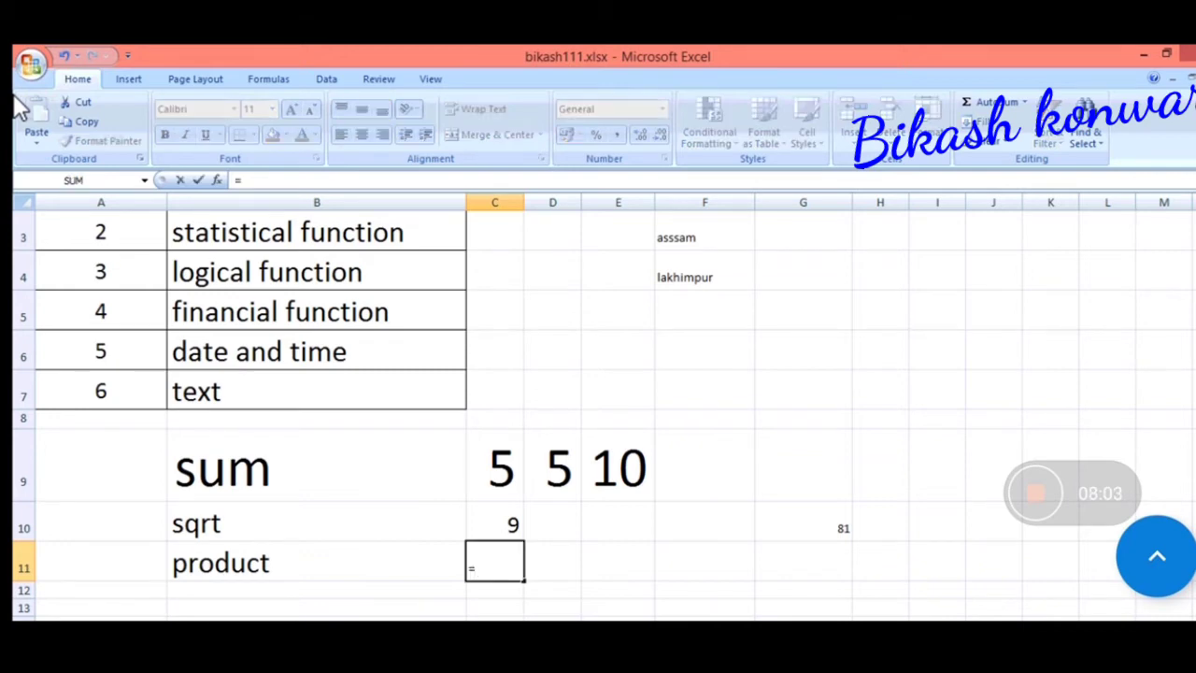
{"action": "key", "text": "BackSpace"}
{"action": "key", "text": "Up"}
{"action": "key", "text": "Right"}
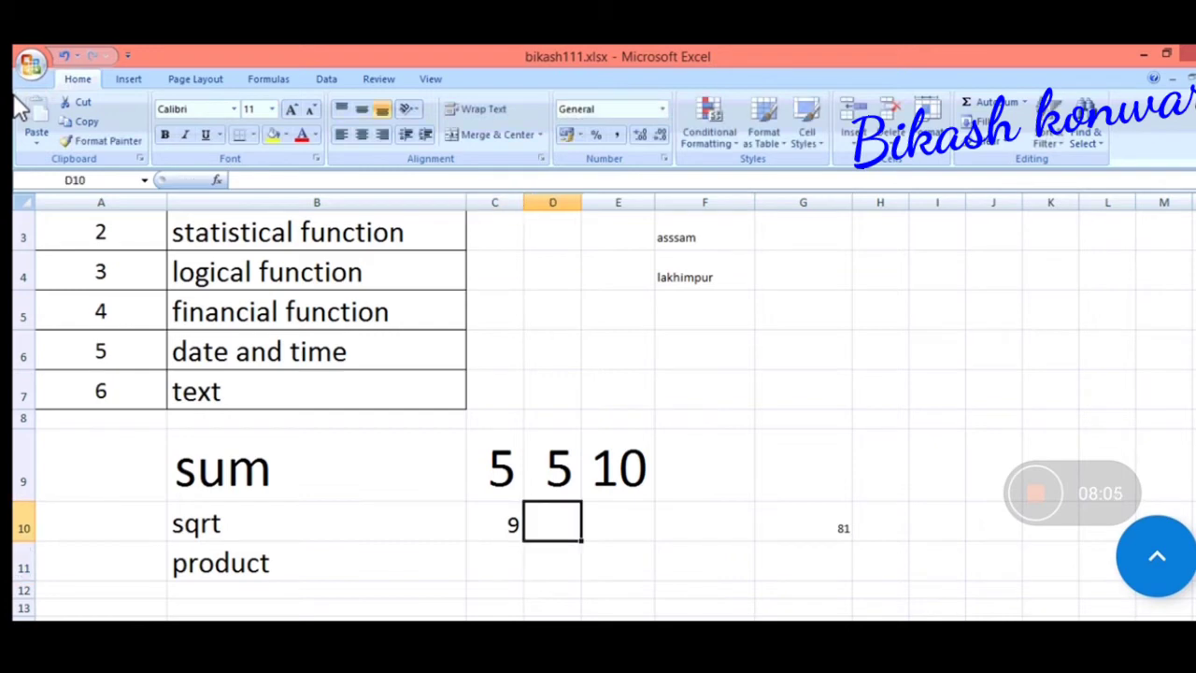
{"action": "type", "text": "="}
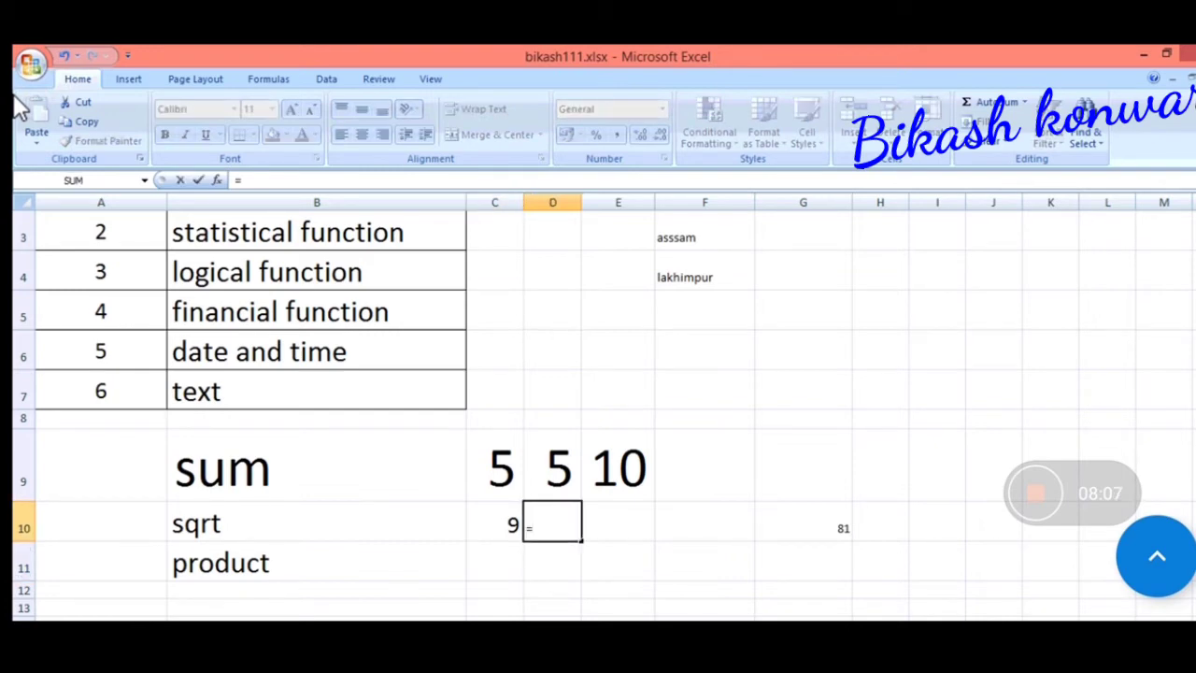
{"action": "type", "text": "sqr"}
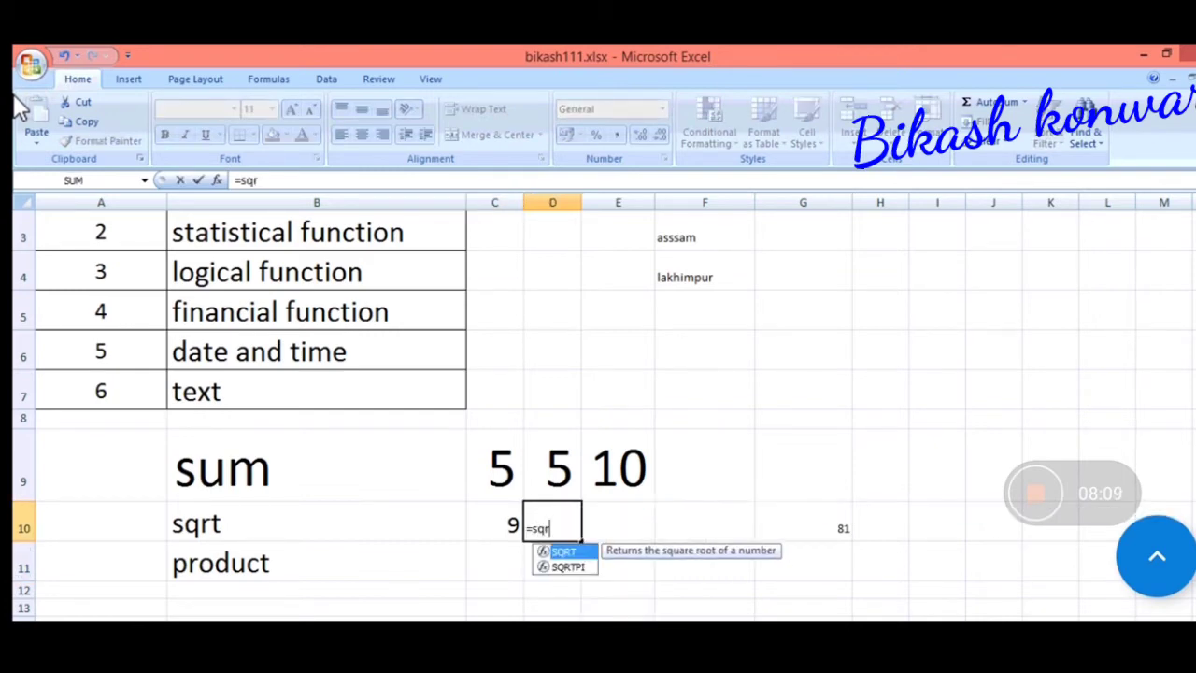
{"action": "type", "text": "t("}
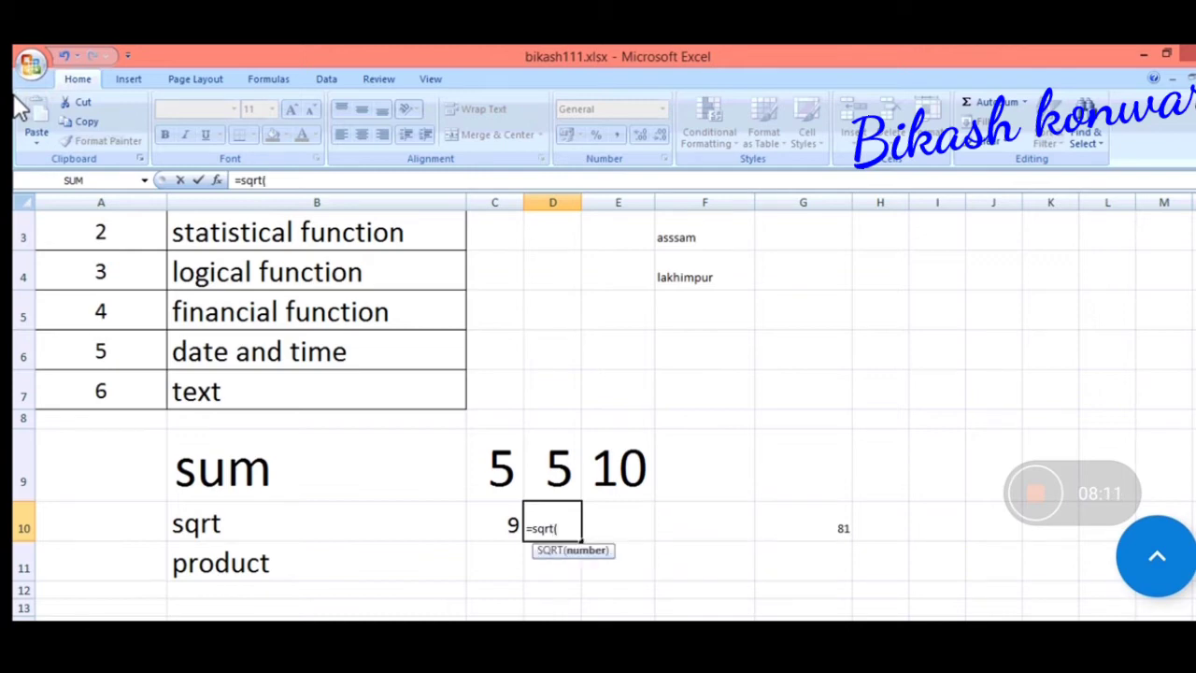
{"action": "type", "text": "25"}
{"action": "type", "text": ")"}
{"action": "key", "text": "Return"}
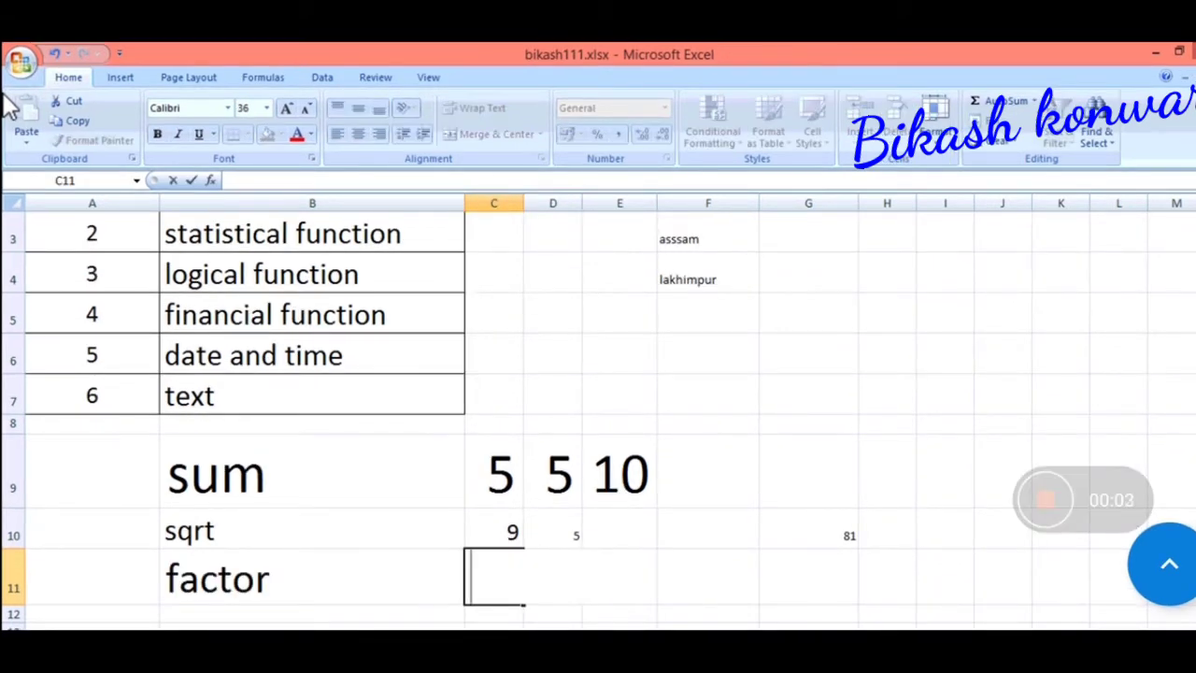
Enter =1*2*3*4*5 in C11 to show 120, then widen column D
{"action": "key", "text": "Left"}
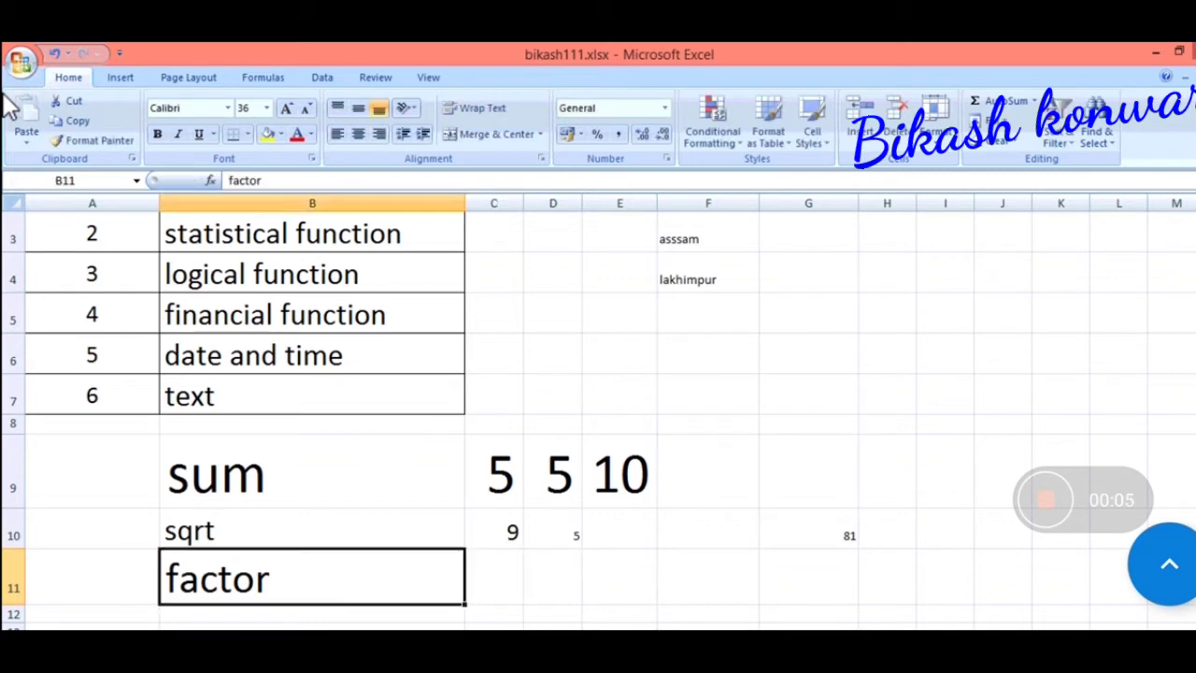
{"action": "key", "text": "Right"}
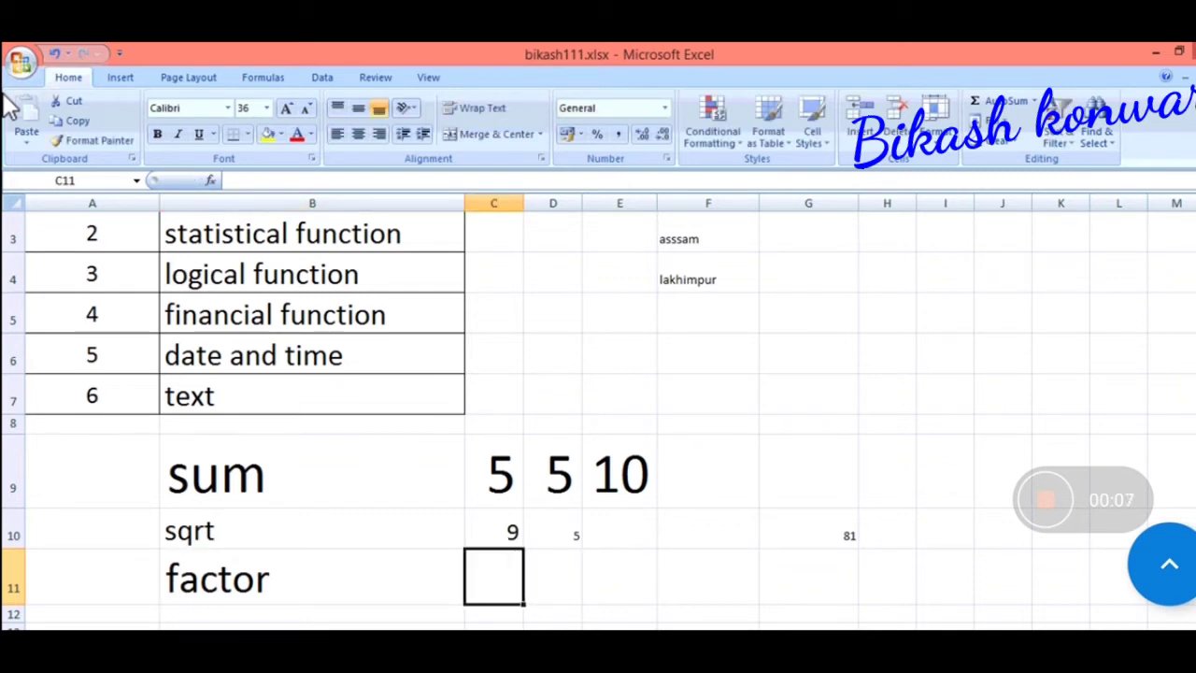
{"action": "type", "text": "=1"}
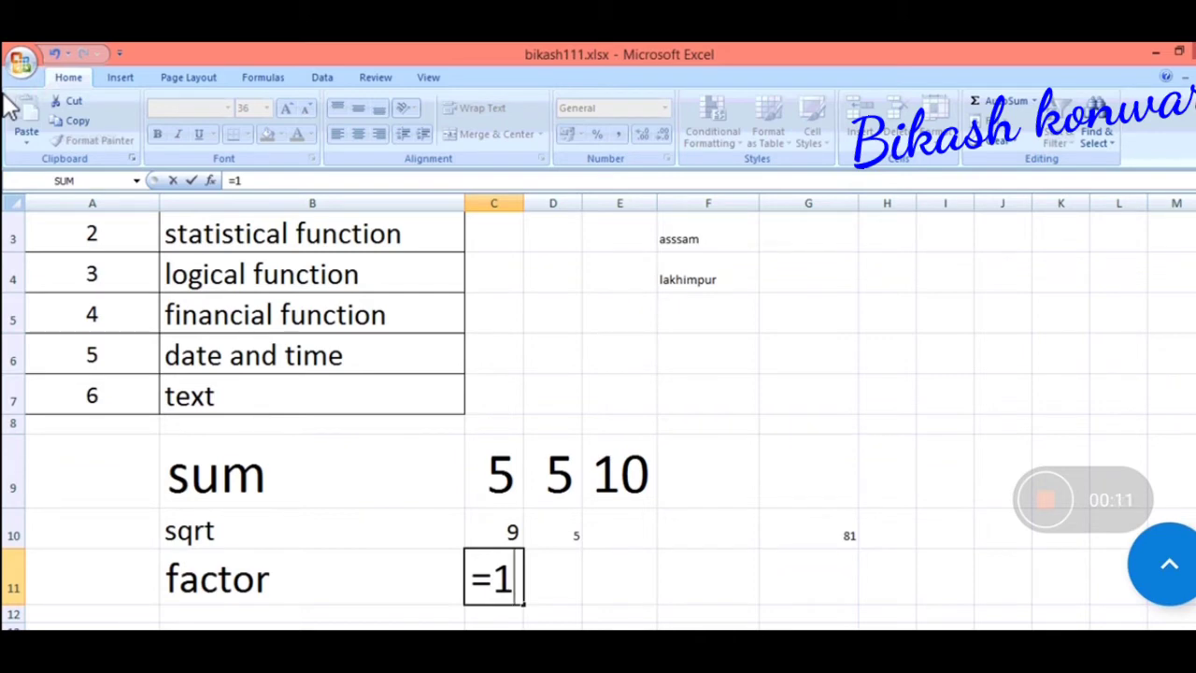
{"action": "type", "text": "*-"}
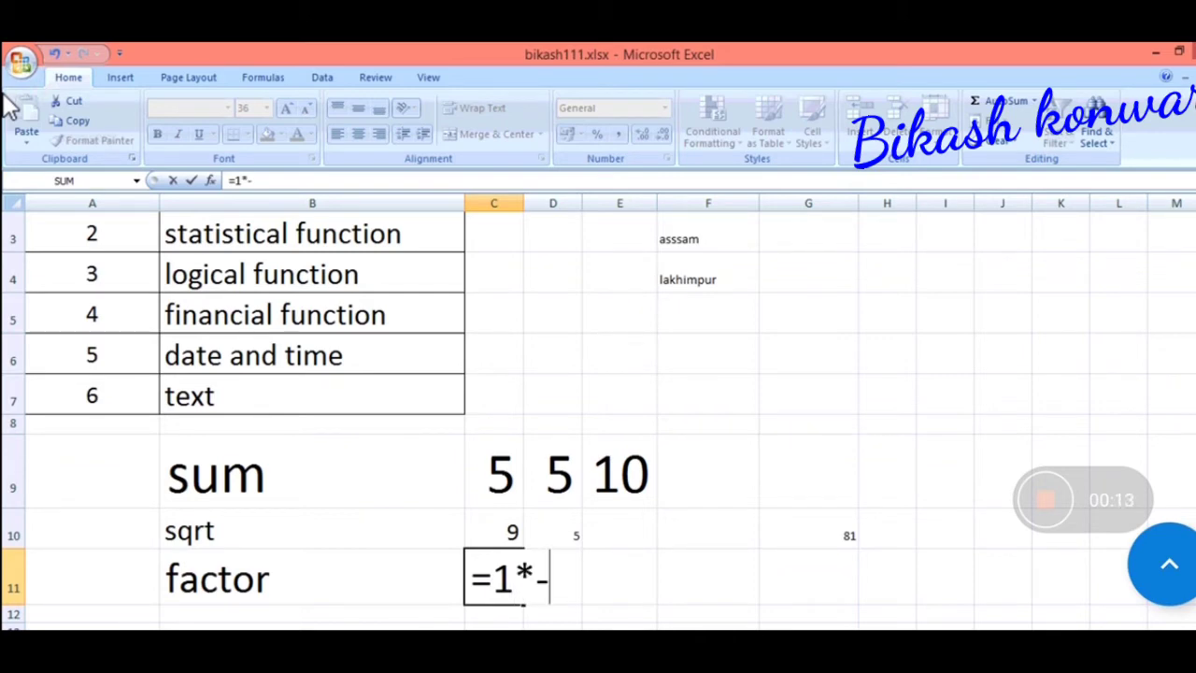
{"action": "key", "text": "BackSpace"}
{"action": "type", "text": "2*"}
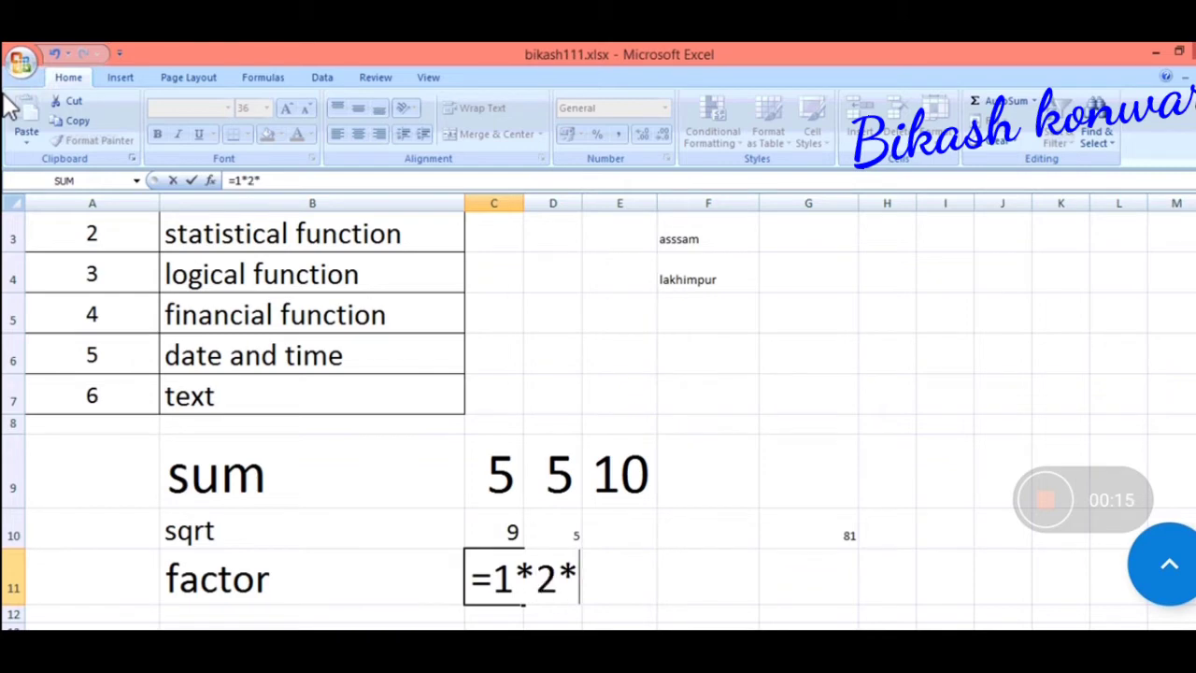
{"action": "type", "text": "3*4*5"}
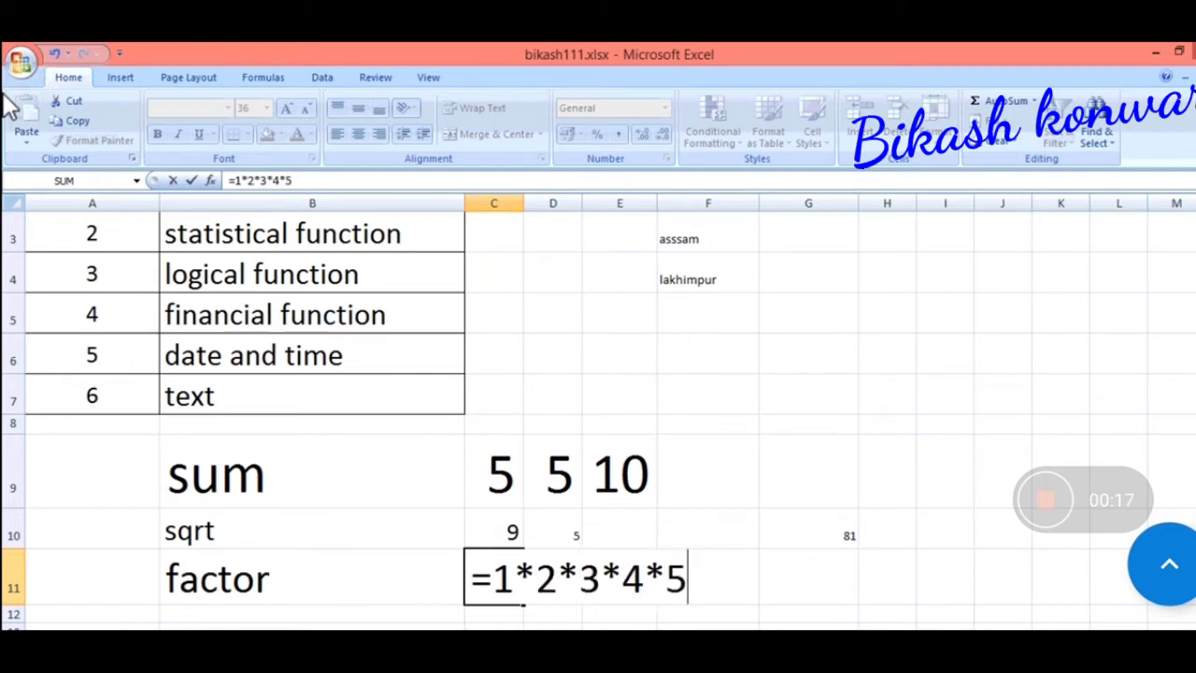
{"action": "key", "text": "Return"}
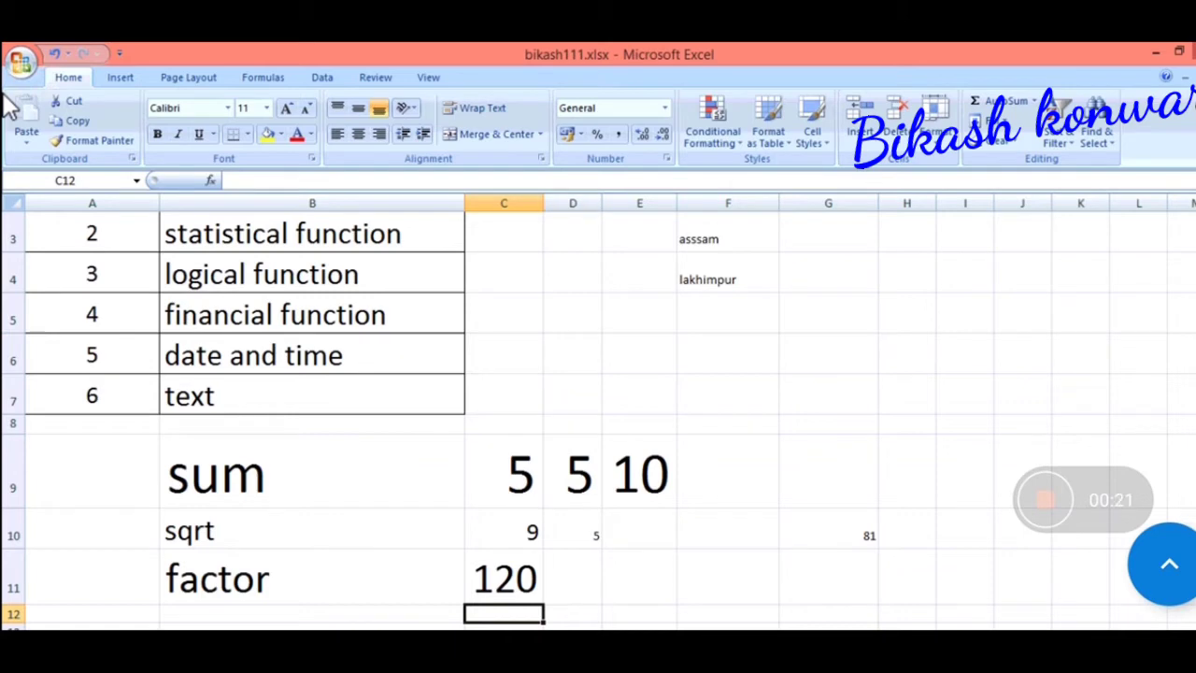
{"action": "left_click_drag", "start_coordinate": [602, 203], "coordinate": [620, 203]}
Enter =fact(5) in D11 so it also displays 120
{"action": "left_click", "coordinate": [581, 577]}
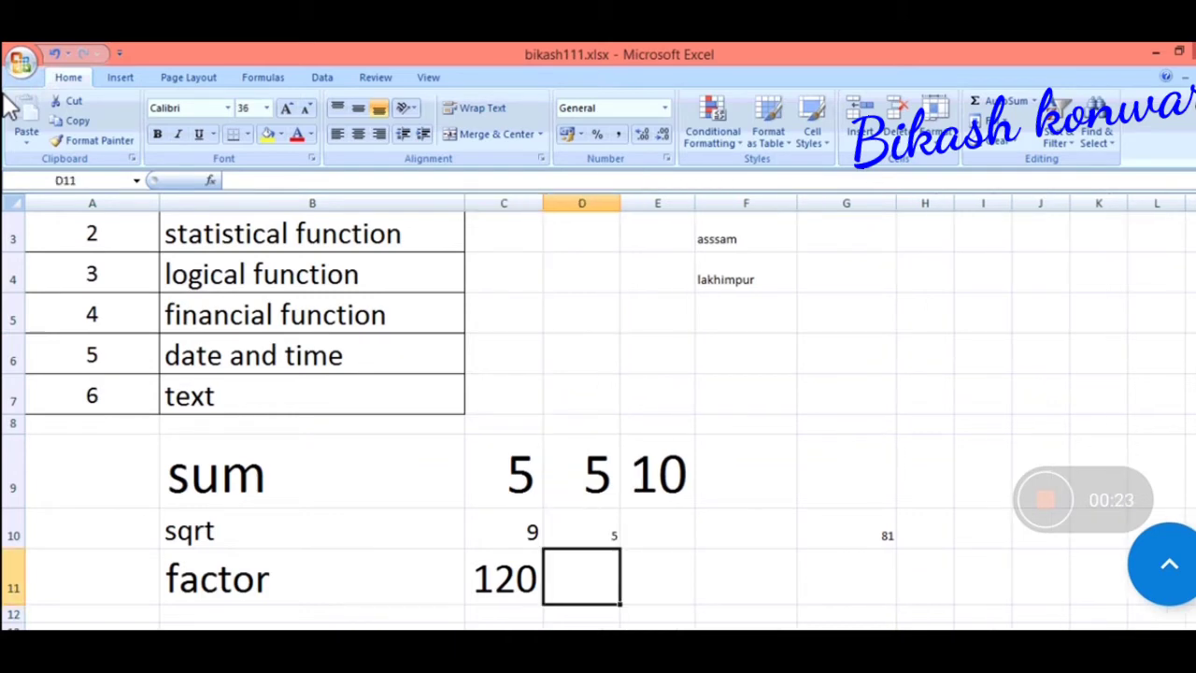
{"action": "type", "text": "="}
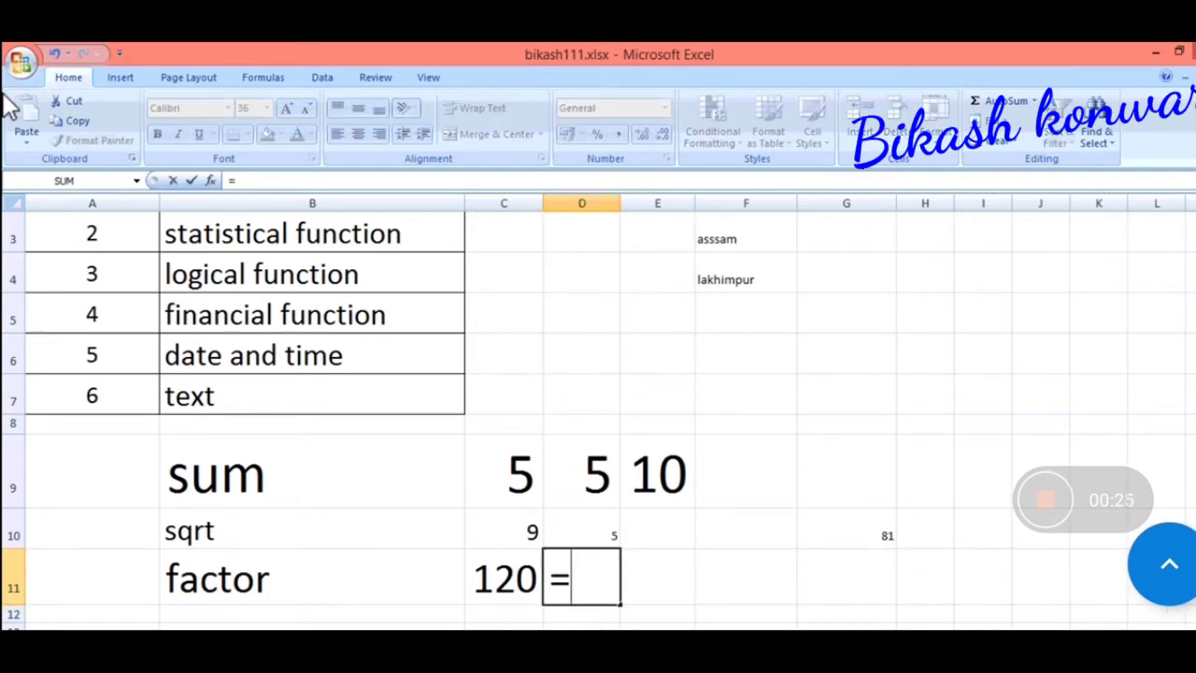
{"action": "type", "text": "fact"}
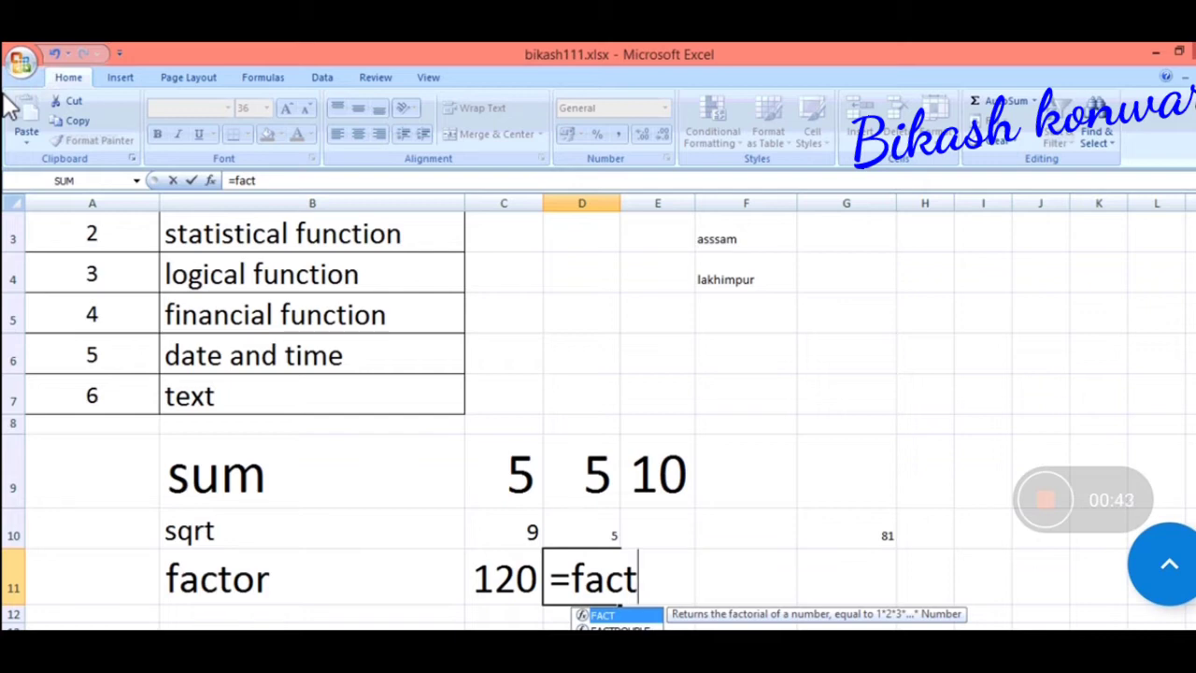
{"action": "type", "text": "("}
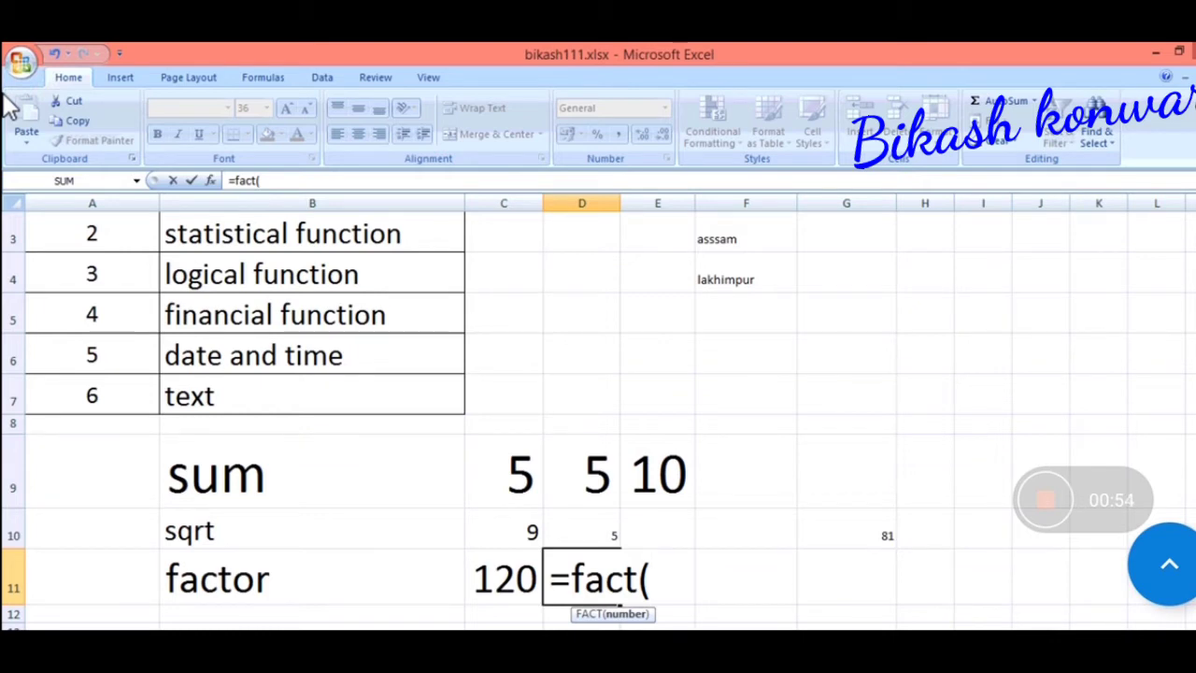
{"action": "type", "text": "5"}
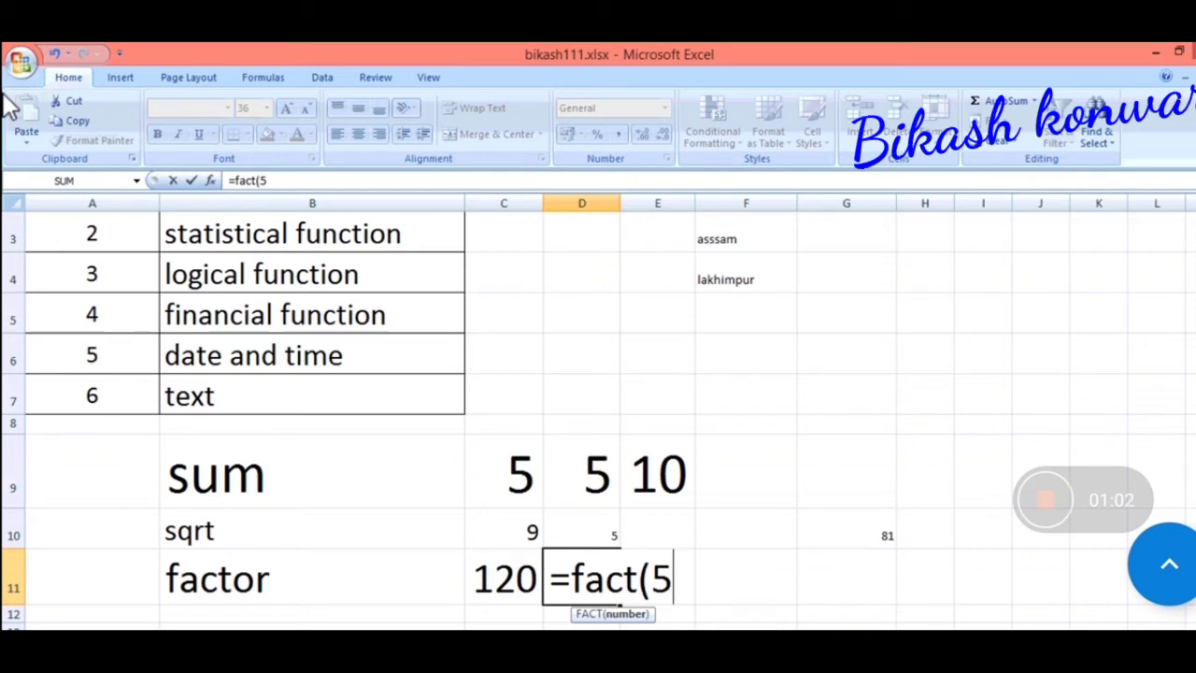
{"action": "type", "text": ")"}
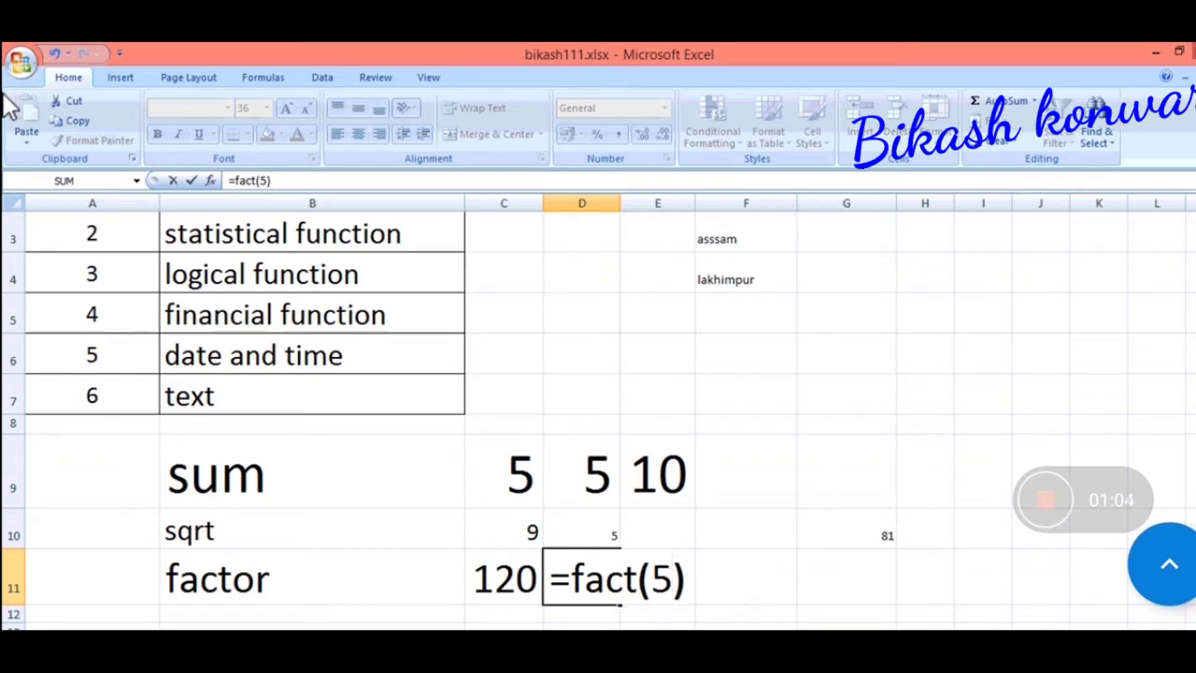
{"action": "key", "text": "Return"}
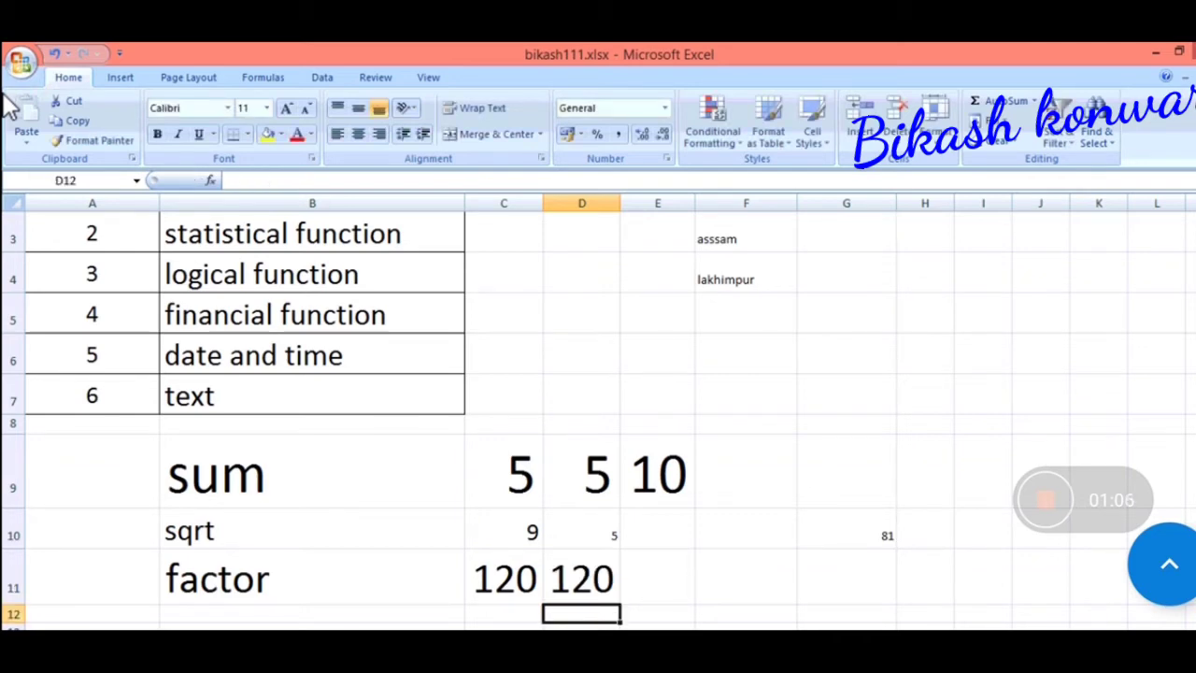
{"action": "key", "text": "Up"}
{"action": "key", "text": "Right"}
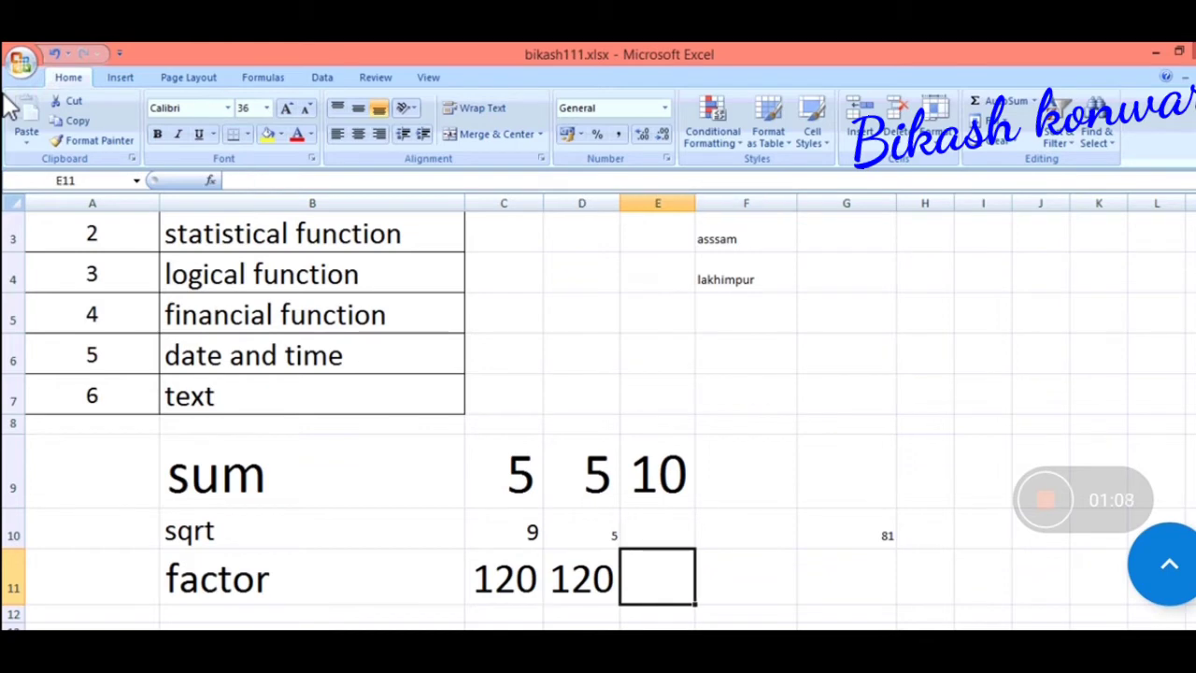
Widen column E and enter =fact(10) in E11, displaying 3628800
{"action": "left_click_drag", "start_coordinate": [695, 203], "coordinate": [944, 203]}
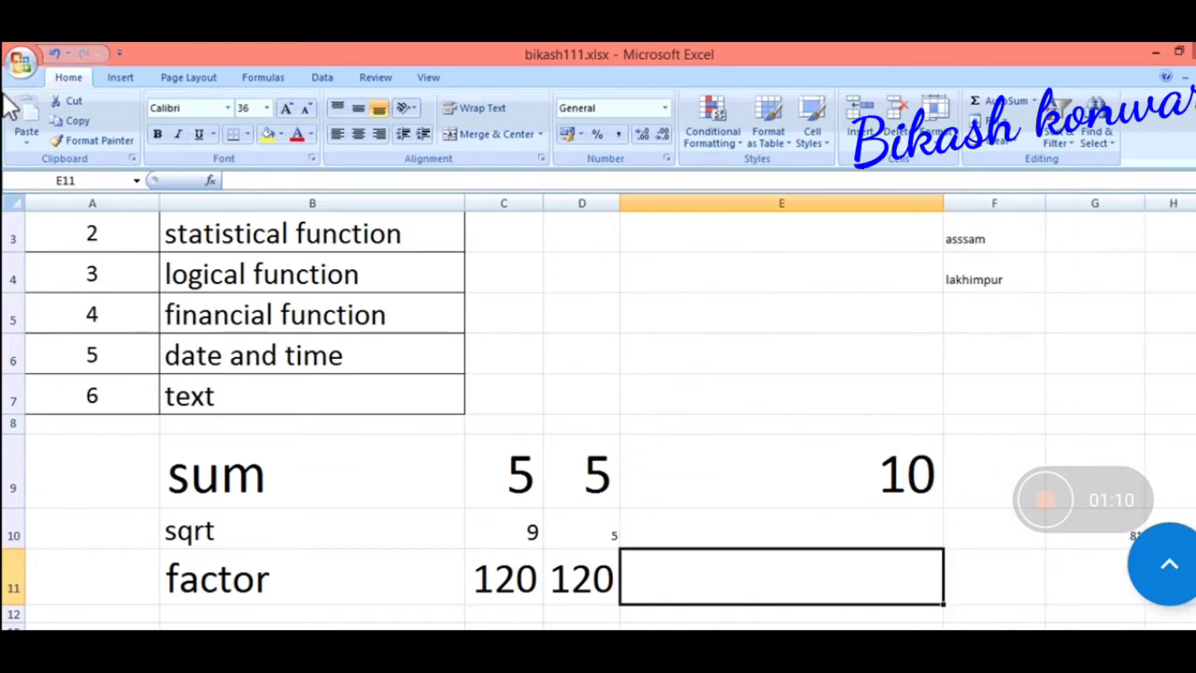
{"action": "type", "text": "="}
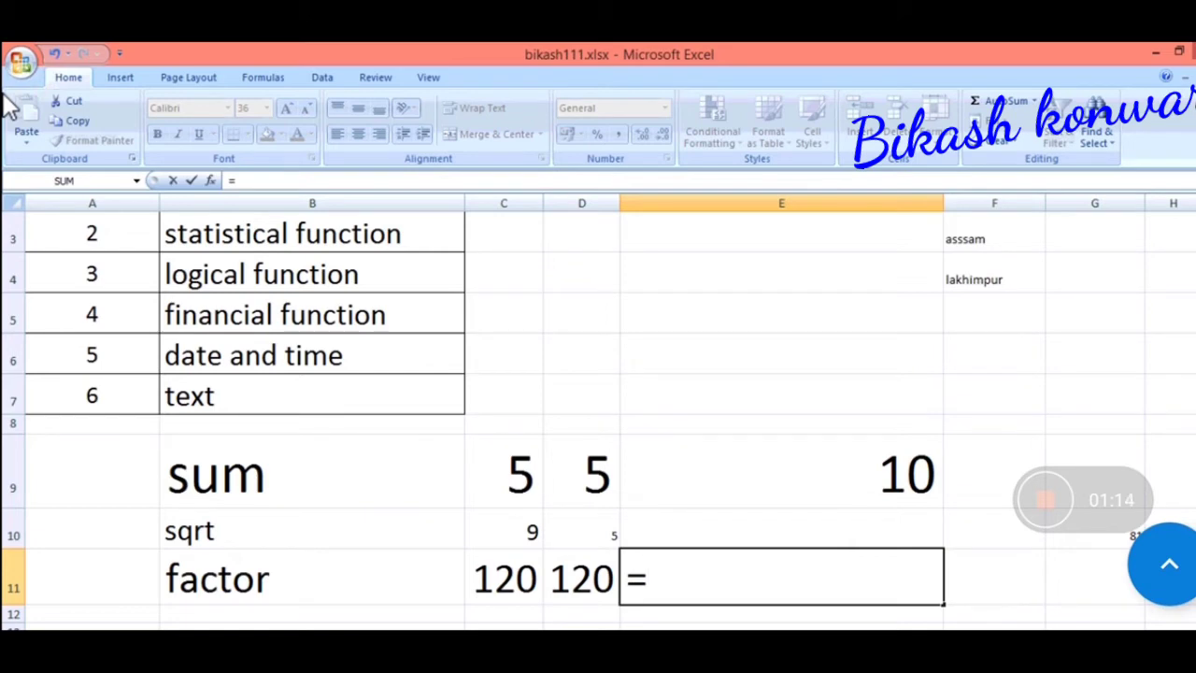
{"action": "type", "text": "fact"}
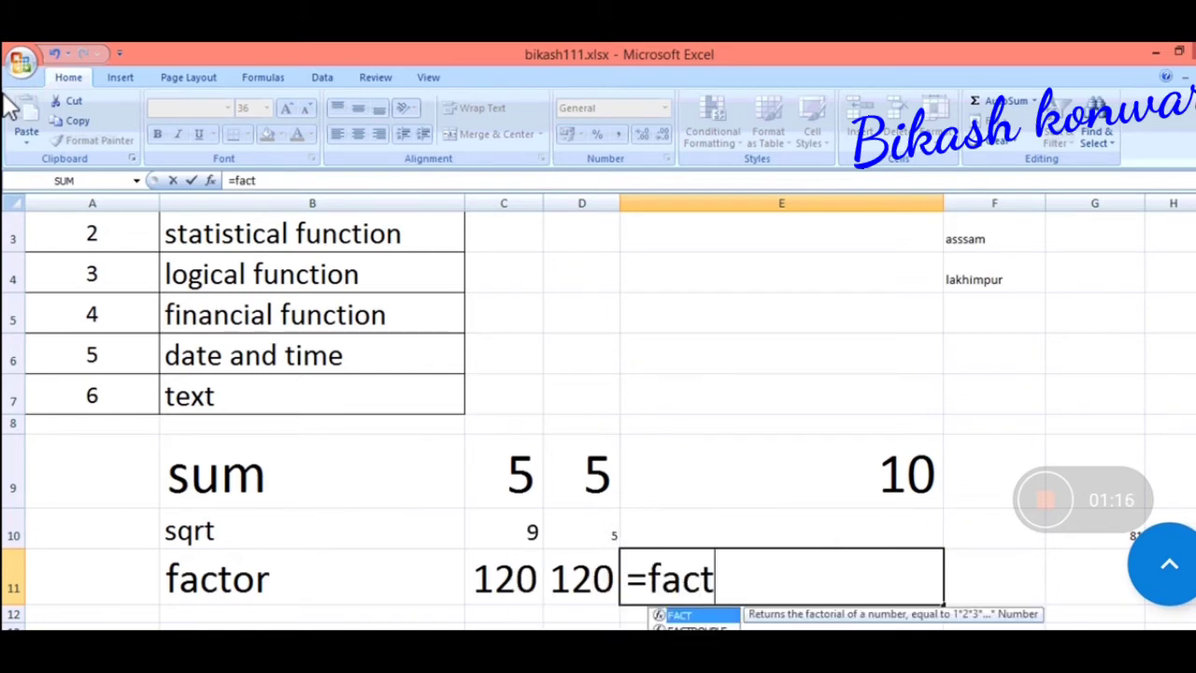
{"action": "type", "text": "("}
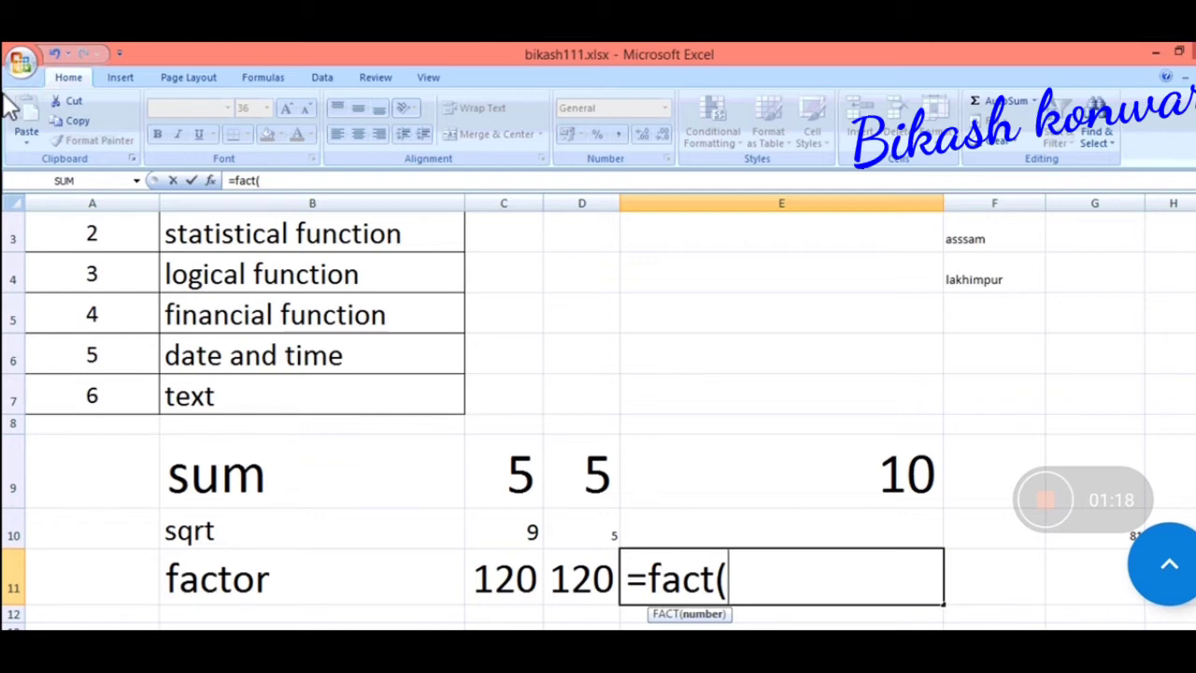
{"action": "type", "text": "10)"}
{"action": "key", "text": "Return"}
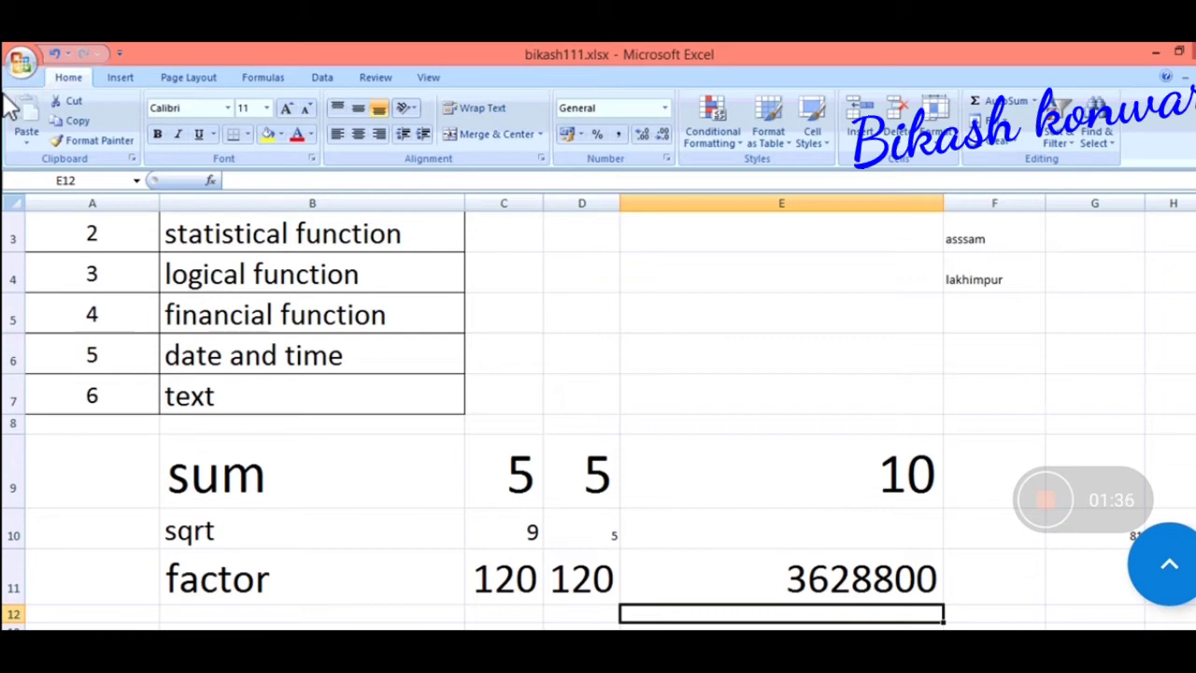
{"action": "scroll", "coordinate": [598, 411], "scroll_direction": "up", "scroll_amount": 1}
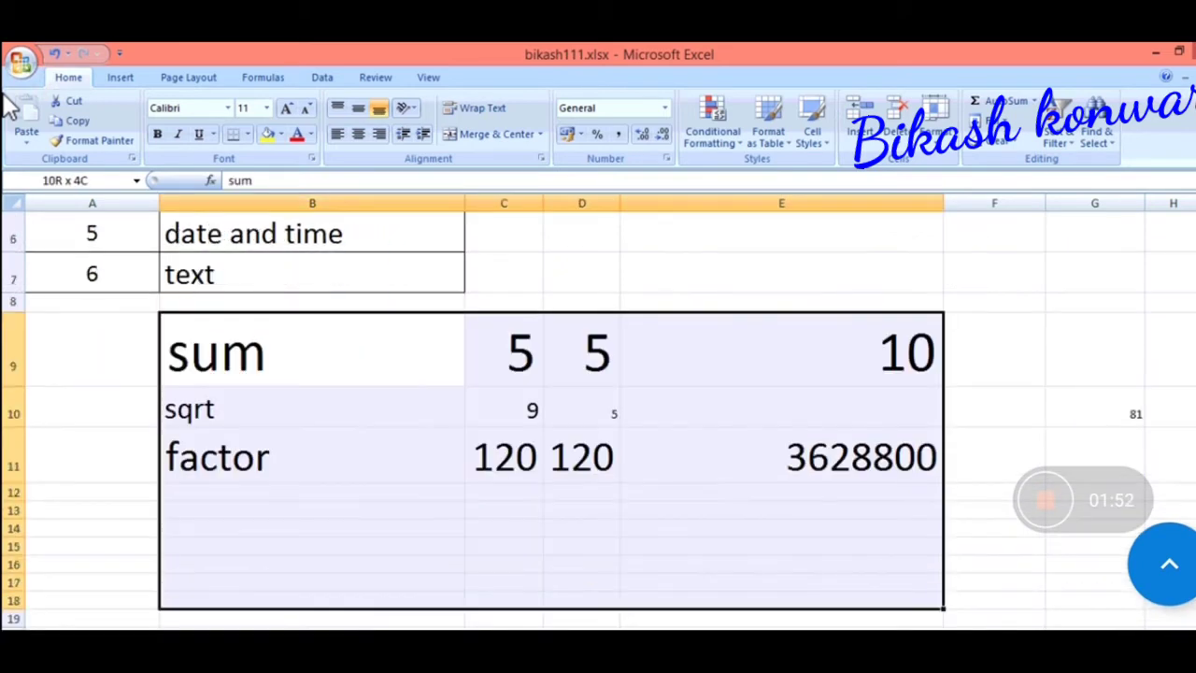
Delete the sum, sqrt and factor examples, then start choosing a fill colour for B2
{"action": "key", "text": "Delete"}
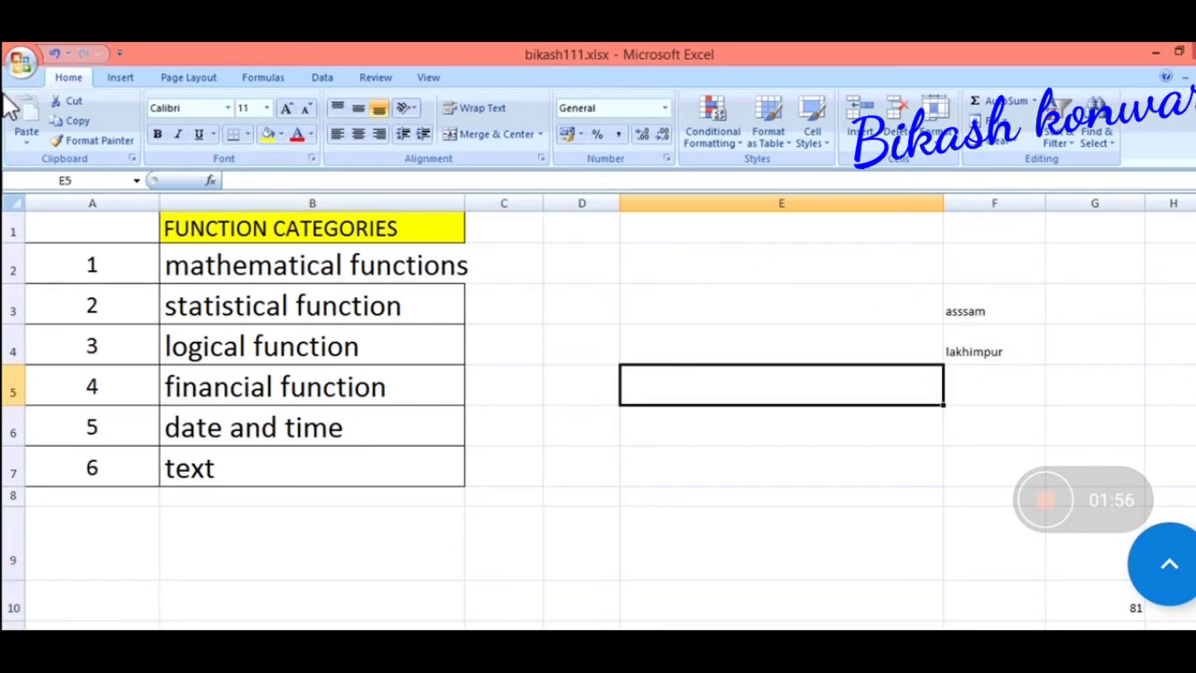
{"action": "key", "text": "Left"}
{"action": "key", "text": "Left"}
{"action": "key", "text": "Left"}
{"action": "key", "text": "Up"}
{"action": "key", "text": "Up"}
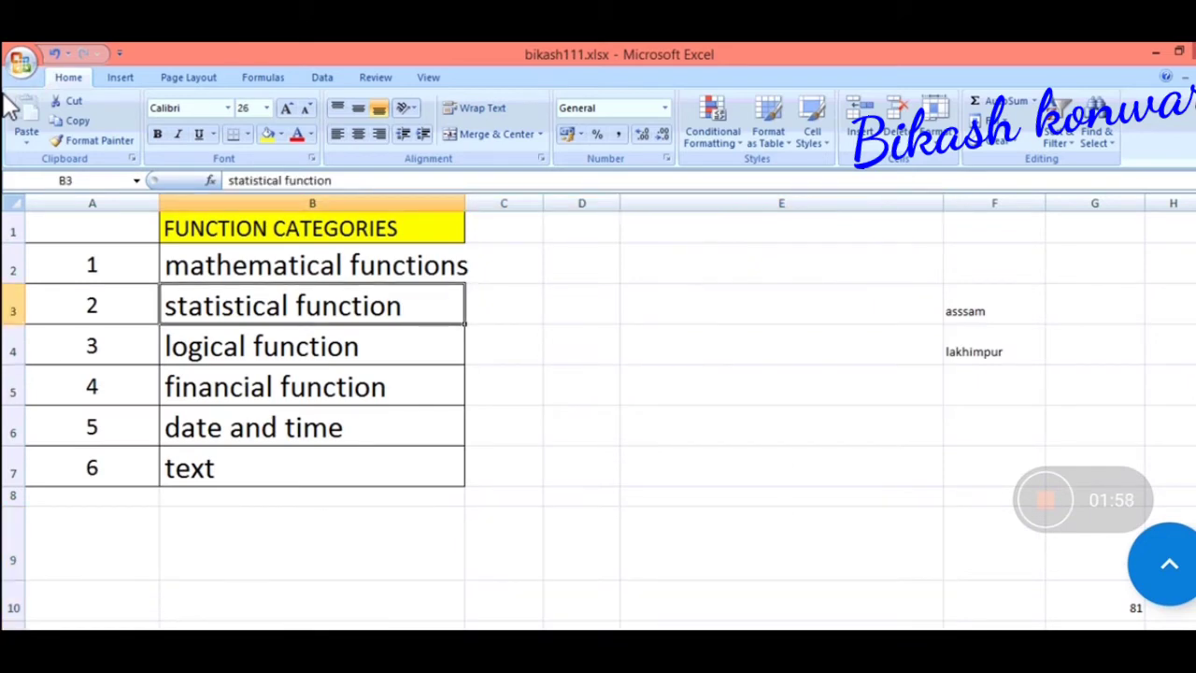
{"action": "key", "text": "Up"}
{"action": "key", "text": "alt+h"}
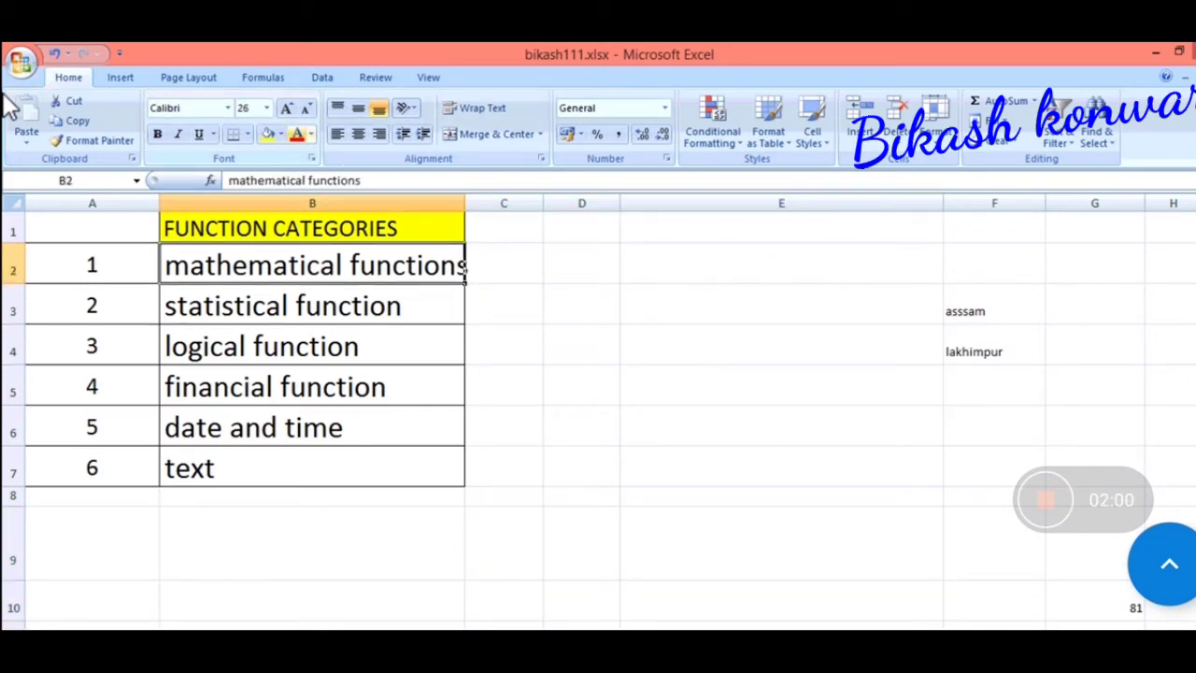
{"action": "key", "text": "h"}
{"action": "key", "text": "Right"}
Fill B2 'mathematical functions' light blue and AutoFit column B to its text
{"action": "key", "text": "Down"}
{"action": "key", "text": "Down"}
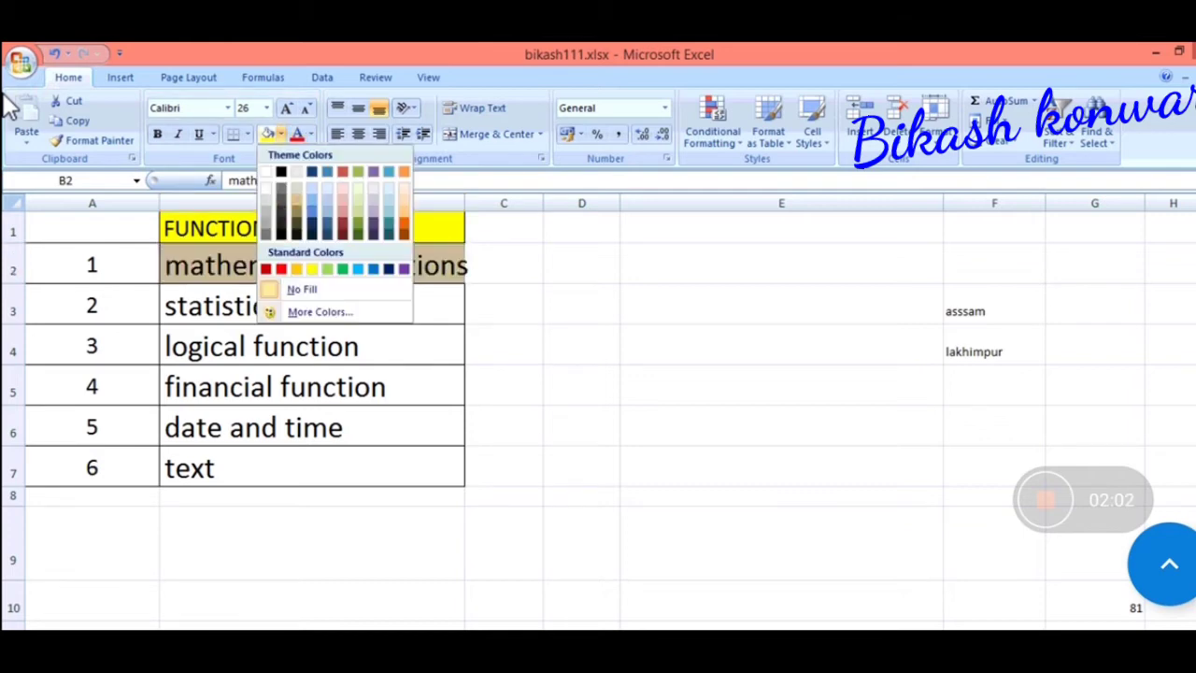
{"action": "key", "text": "Down"}
{"action": "key", "text": "Right"}
{"action": "key", "text": "Right"}
{"action": "key", "text": "Return"}
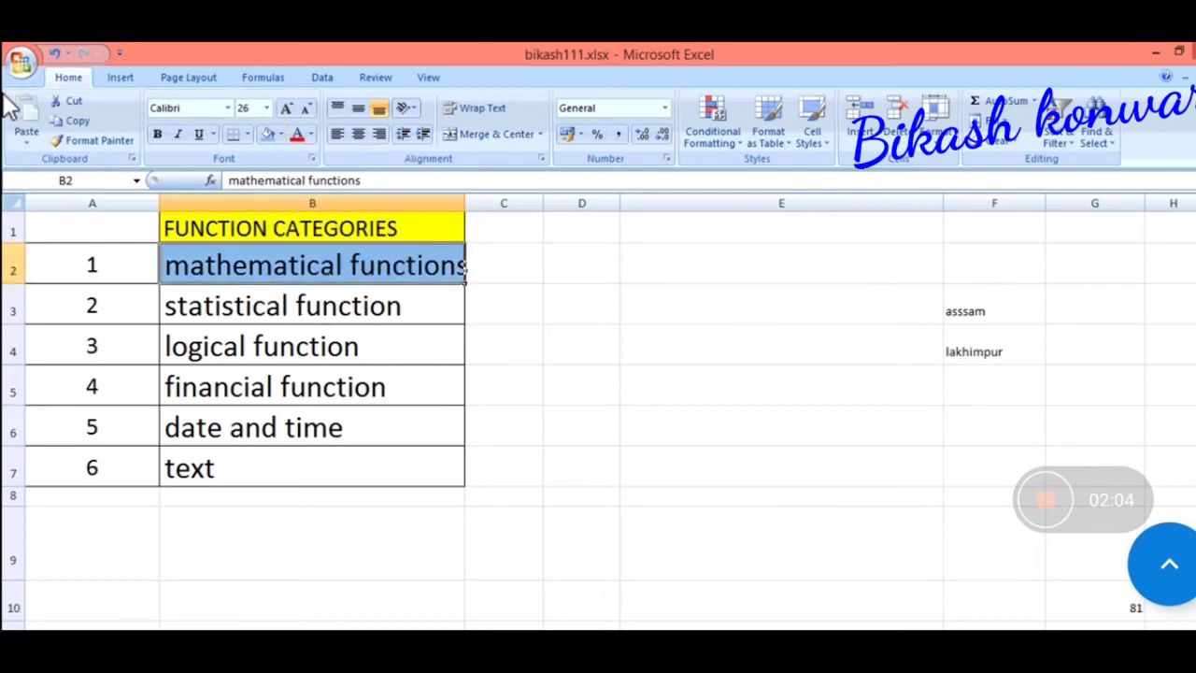
{"action": "key", "text": "Down"}
{"action": "key", "text": "Right"}
{"action": "key", "text": "Right"}
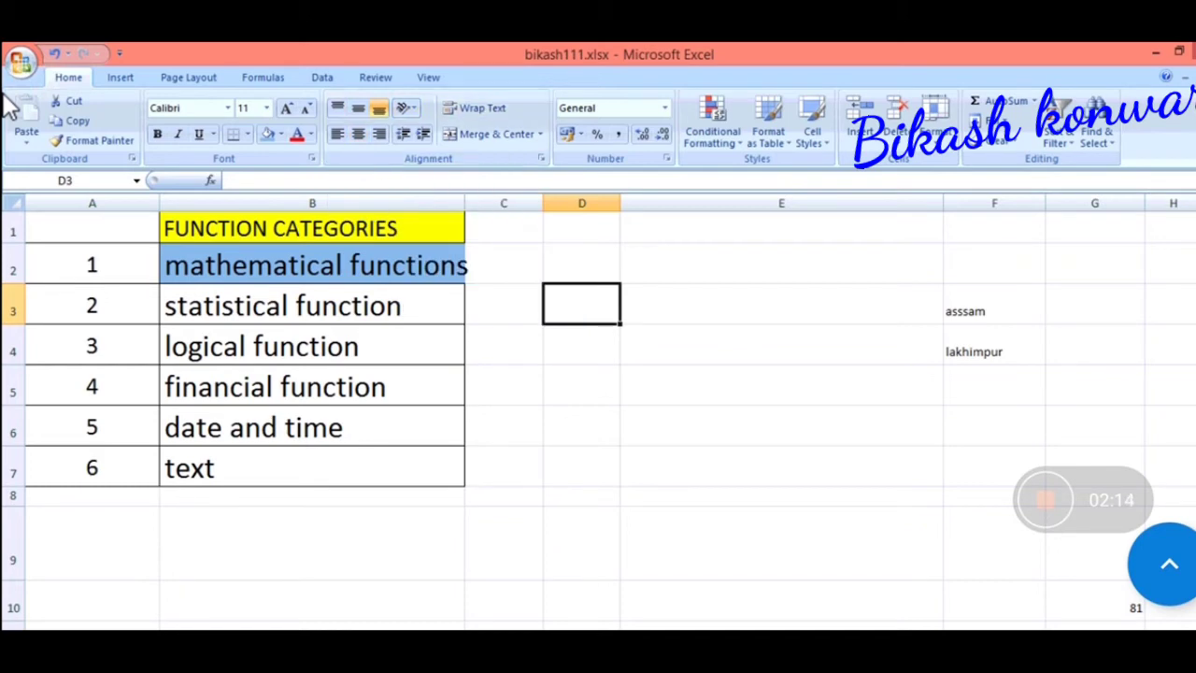
{"action": "double_click", "coordinate": [465, 203]}
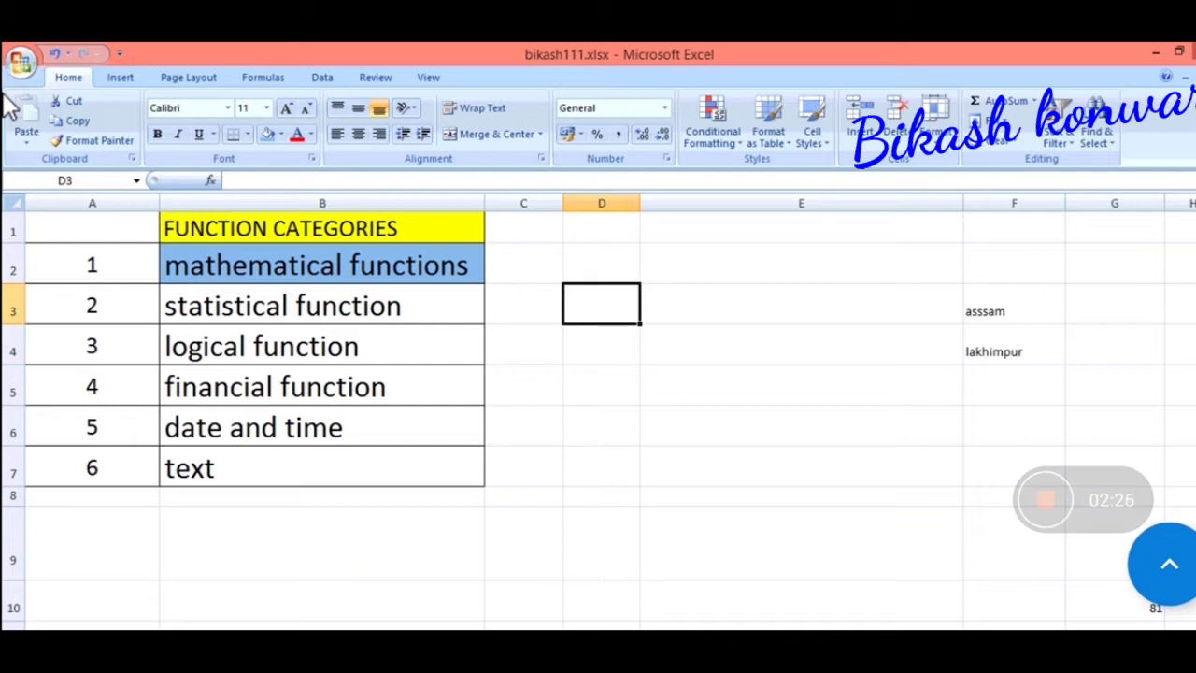
{"action": "key", "text": "Left"}
{"action": "key", "text": "Left"}
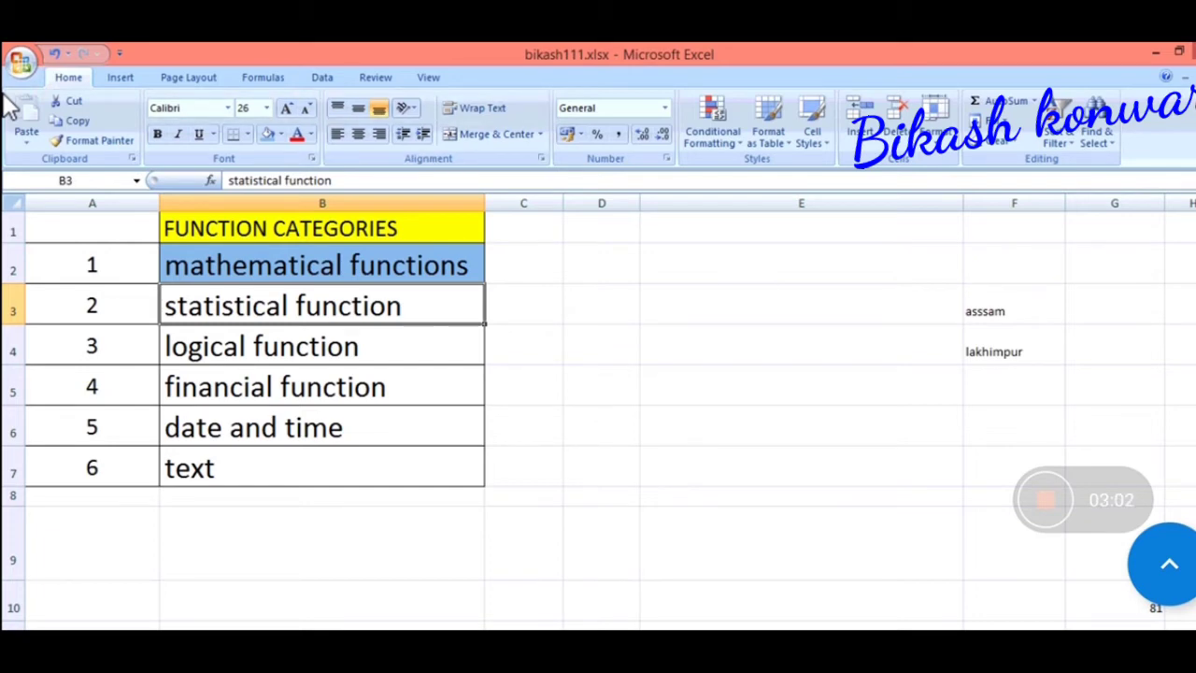
{"action": "key", "text": "Down"}
{"action": "key", "text": "Down"}
{"action": "key", "text": "Down"}
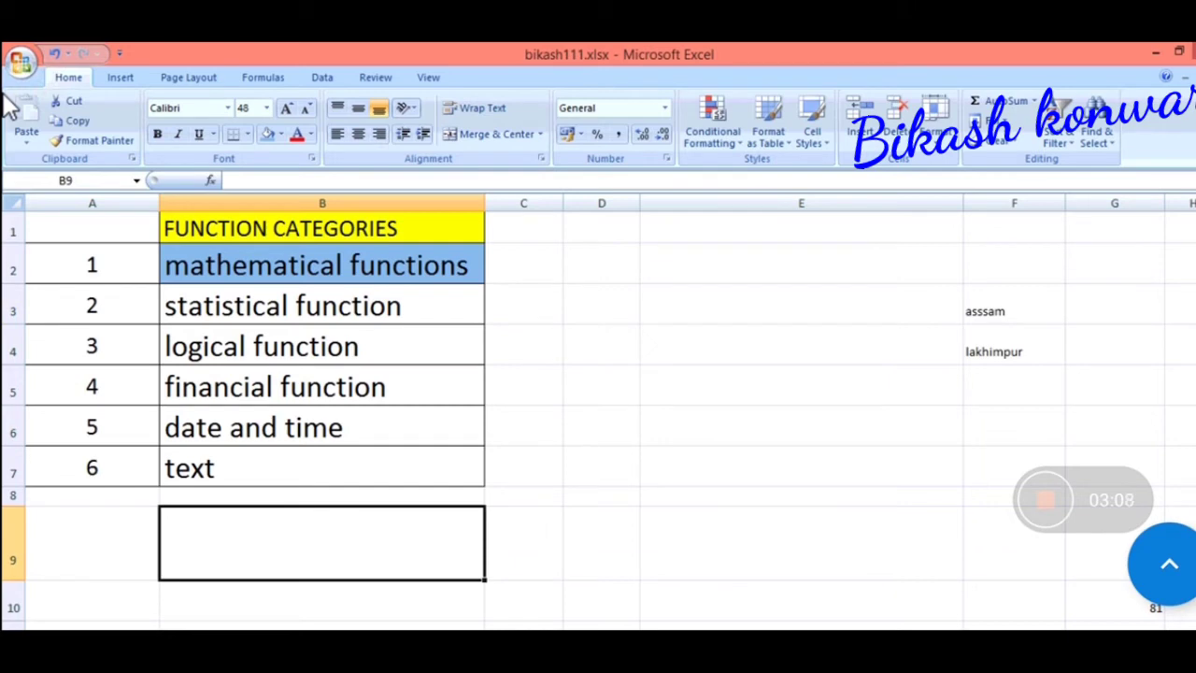
{"action": "key", "text": "Up"}
{"action": "key", "text": "Up"}
{"action": "key", "text": "Up"}
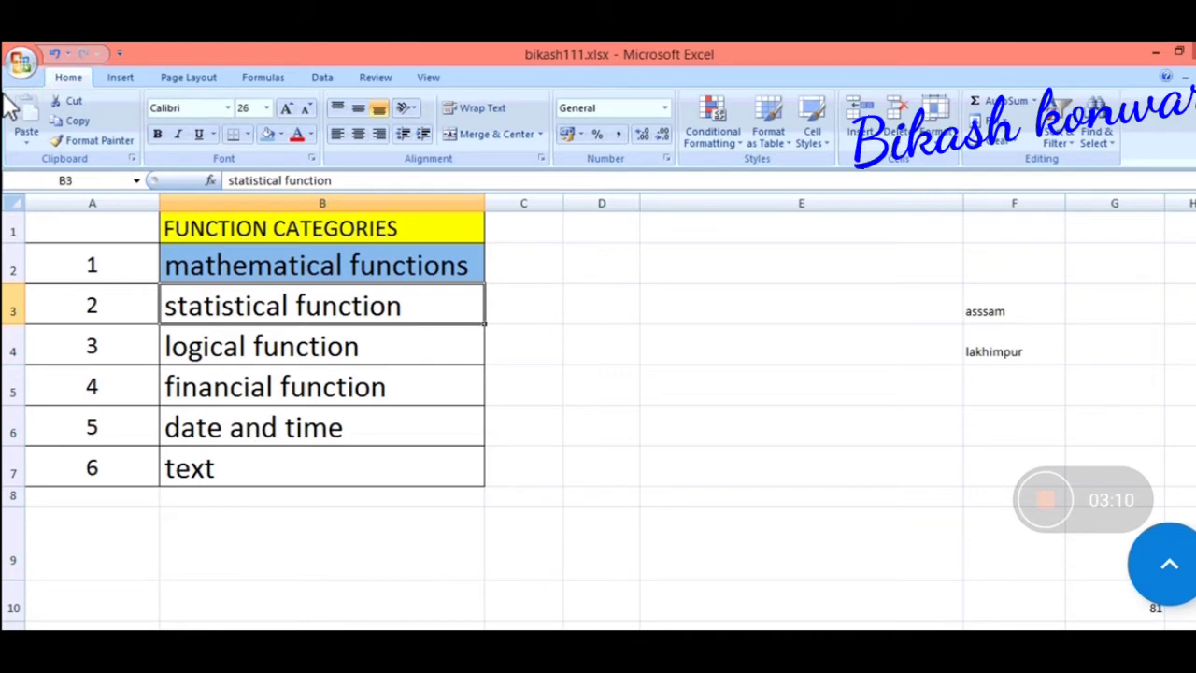
{"action": "key", "text": "Down"}
{"action": "key", "text": "Down"}
{"action": "key", "text": "Down"}
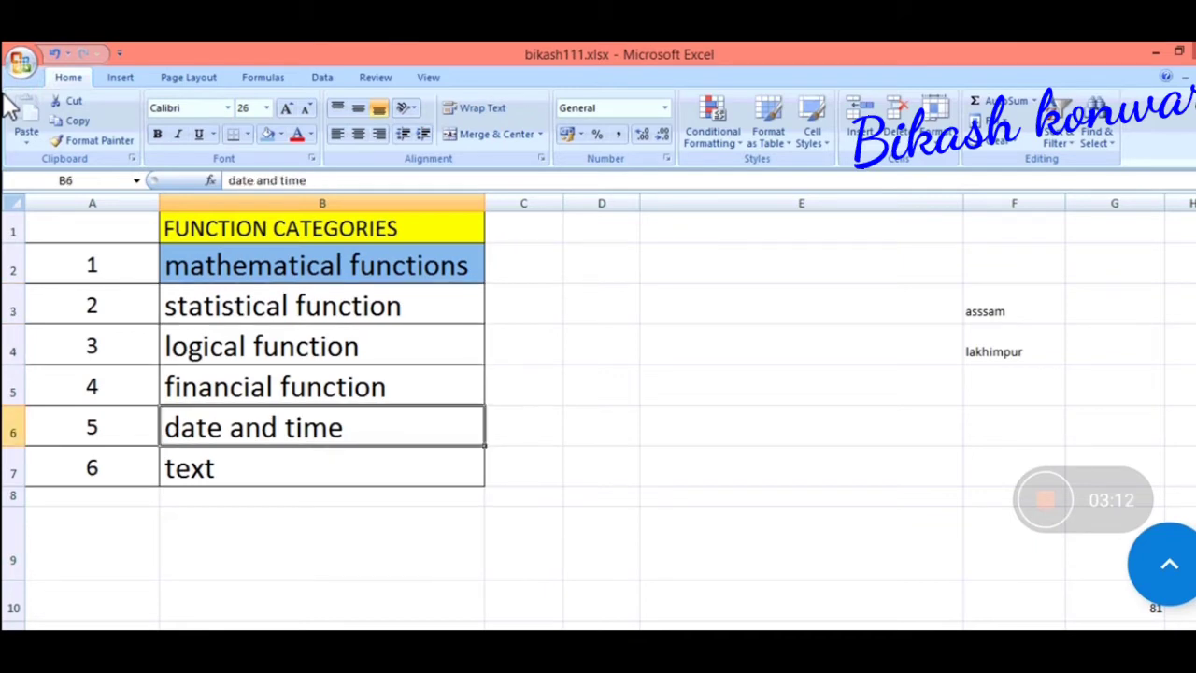
{"action": "key", "text": "Up"}
{"action": "key", "text": "Up"}
{"action": "key", "text": "Up"}
{"action": "key", "text": "Down"}
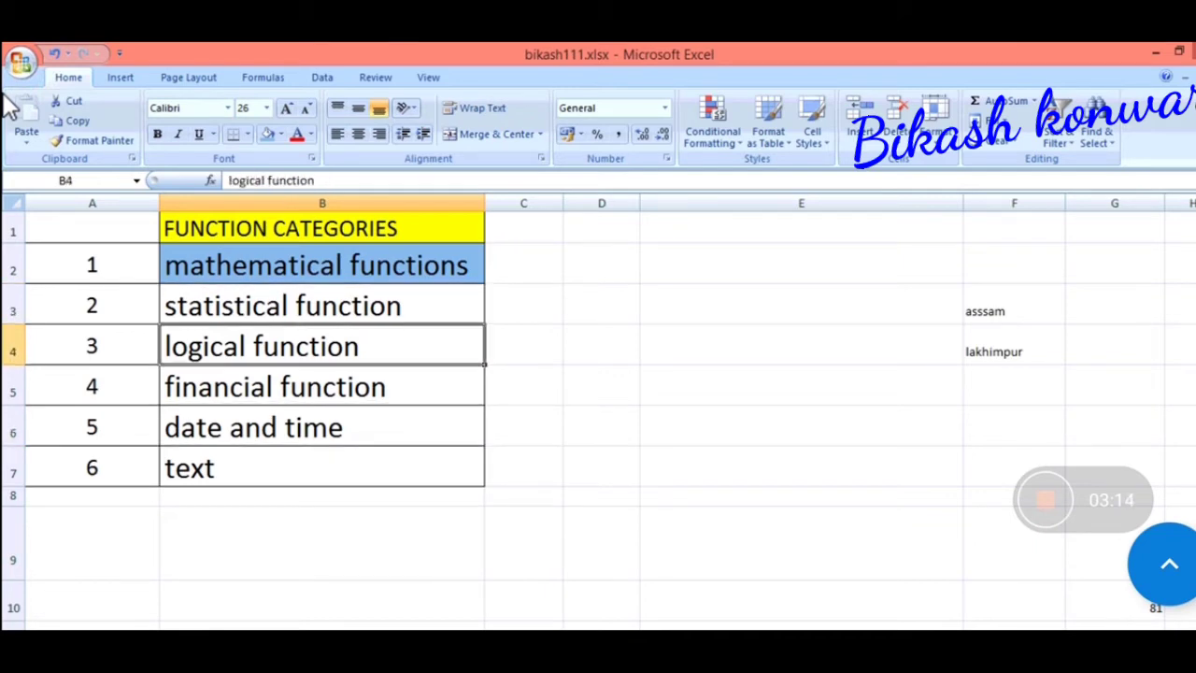
{"action": "key", "text": "Down"}
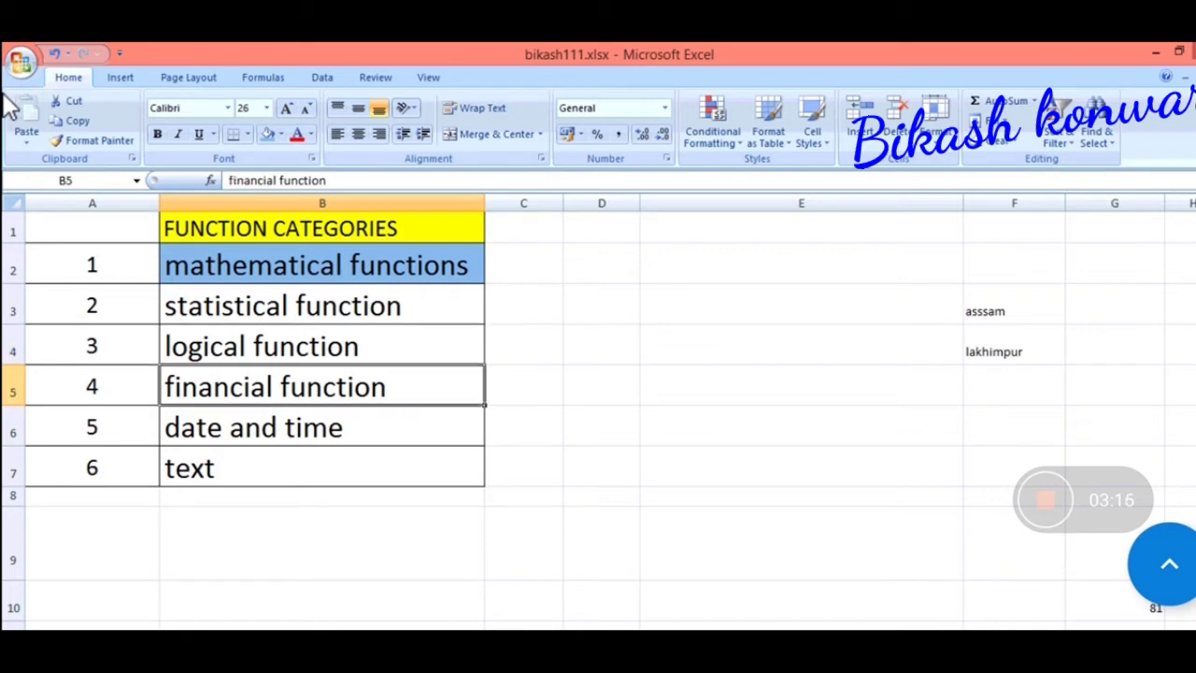
{"action": "key", "text": "Down"}
{"action": "key", "text": "Down"}
{"action": "scroll", "coordinate": [7, 106], "scroll_direction": "down", "scroll_amount": 3}
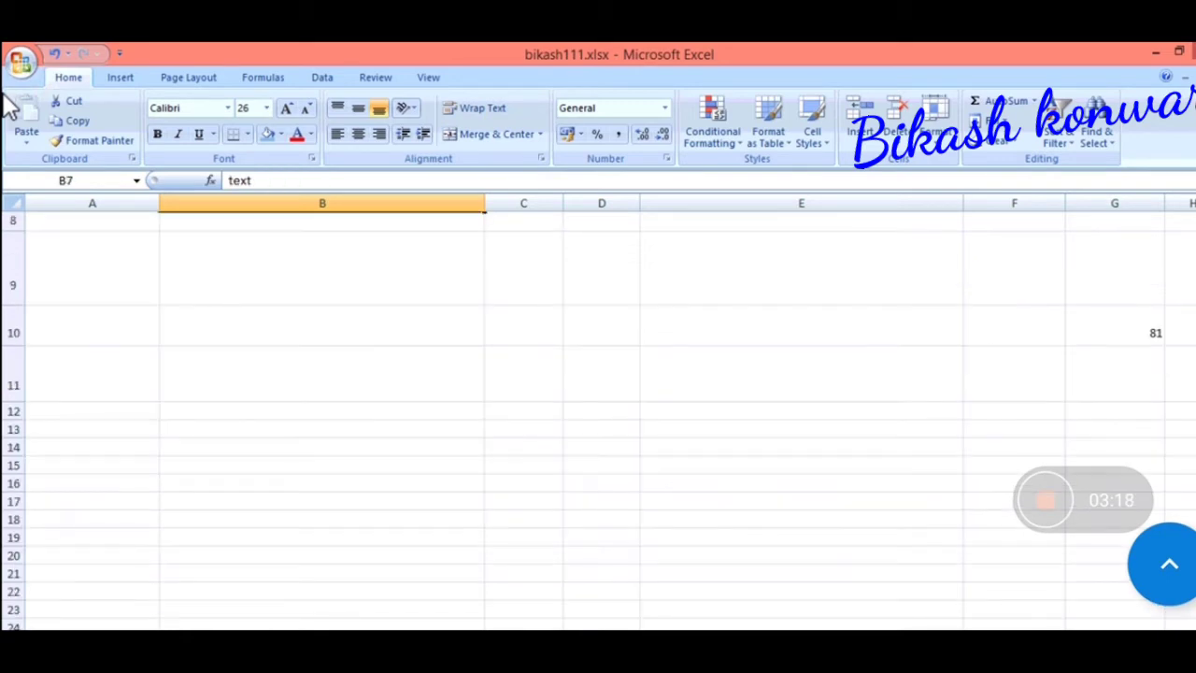
{"action": "scroll", "coordinate": [7, 106], "scroll_direction": "up", "scroll_amount": 3}
{"action": "key", "text": "Down"}
{"action": "key", "text": "Down"}
{"action": "key", "text": "Left"}
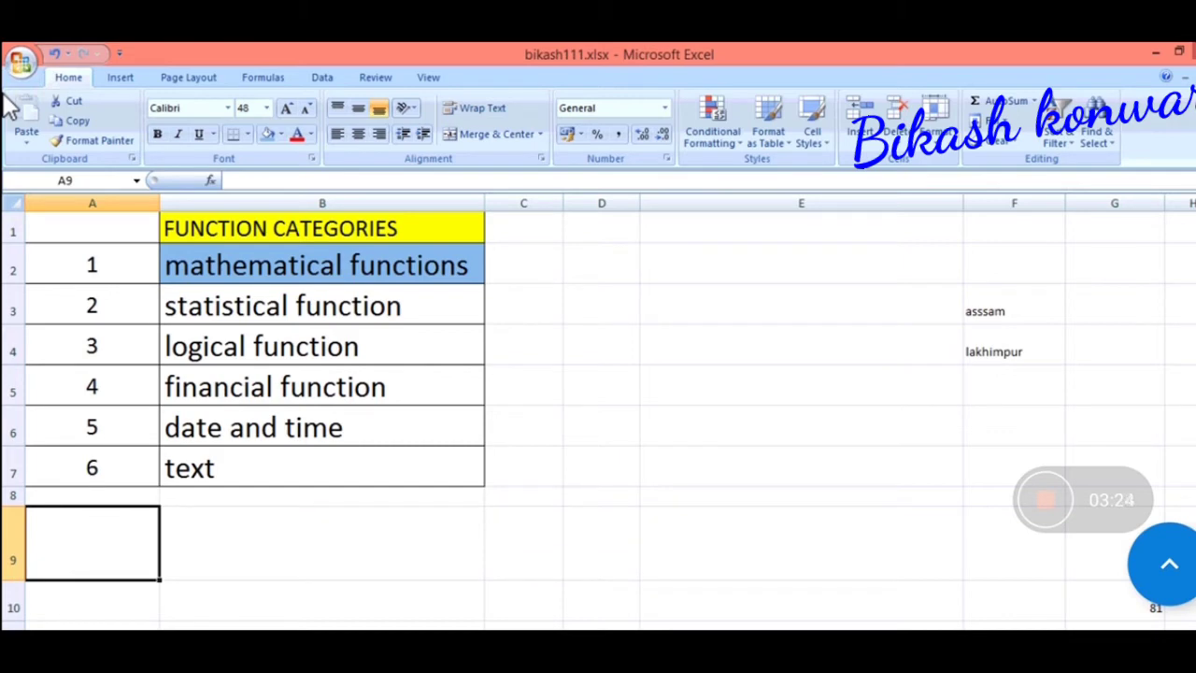
Give the 'text' category cell the same light blue fill using F4
{"action": "key", "text": "Up"}
{"action": "key", "text": "Up"}
{"action": "key", "text": "Right"}
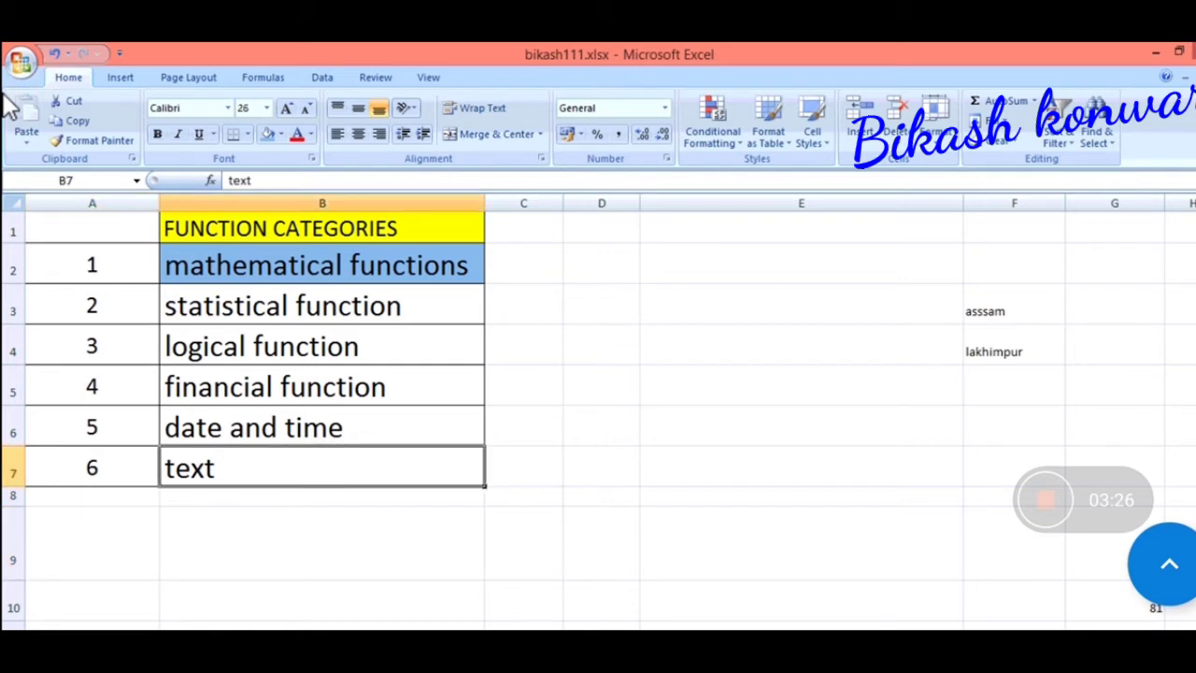
{"action": "key", "text": "F4"}
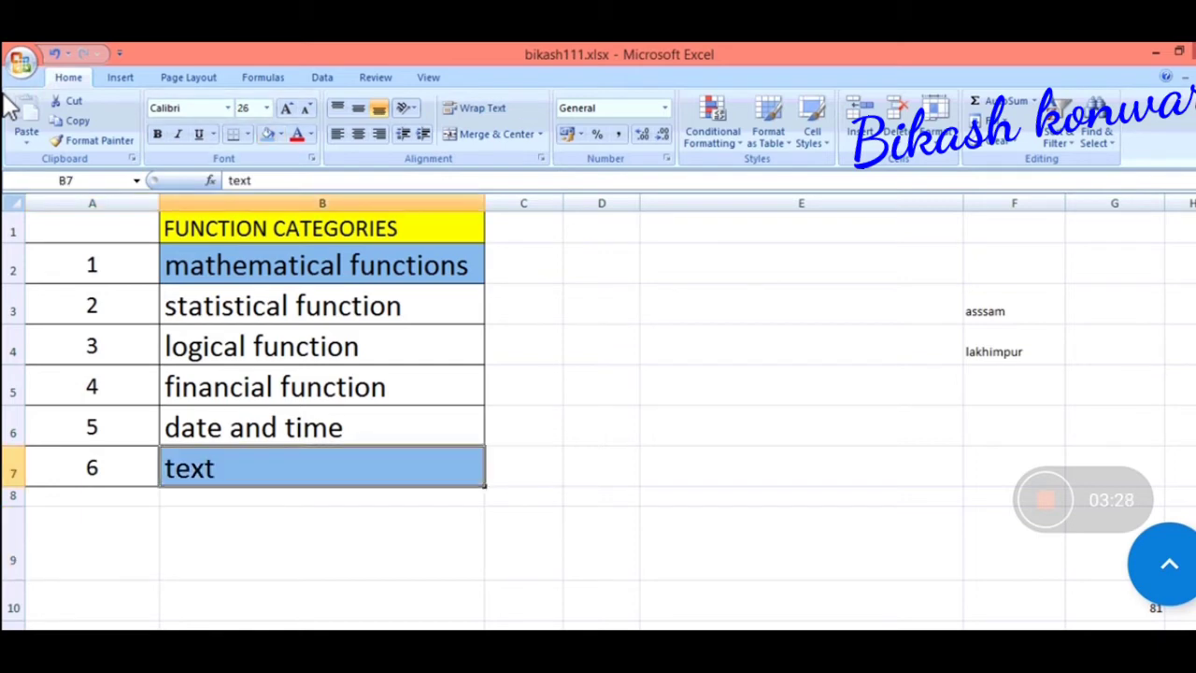
Enter the label 'proper' in cell A9 below the table
{"action": "key", "text": "Down"}
{"action": "key", "text": "Down"}
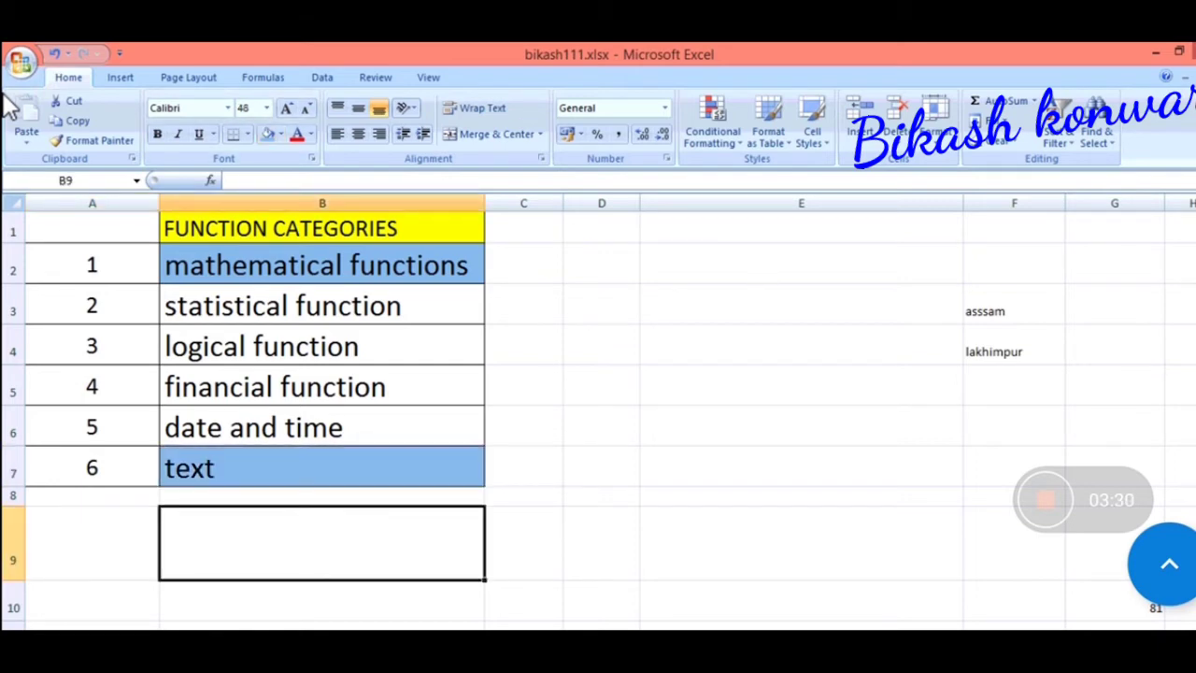
{"action": "type", "text": "="}
{"action": "key", "text": "BackSpace"}
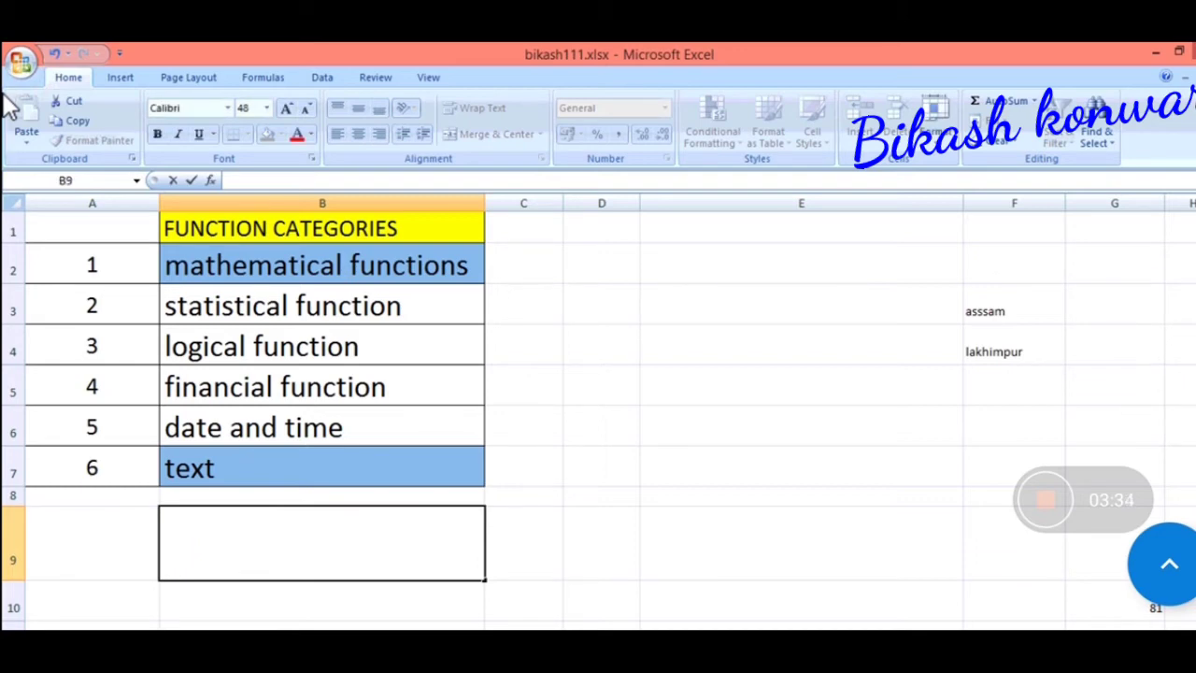
{"action": "key", "text": "Left"}
{"action": "type", "text": "p"}
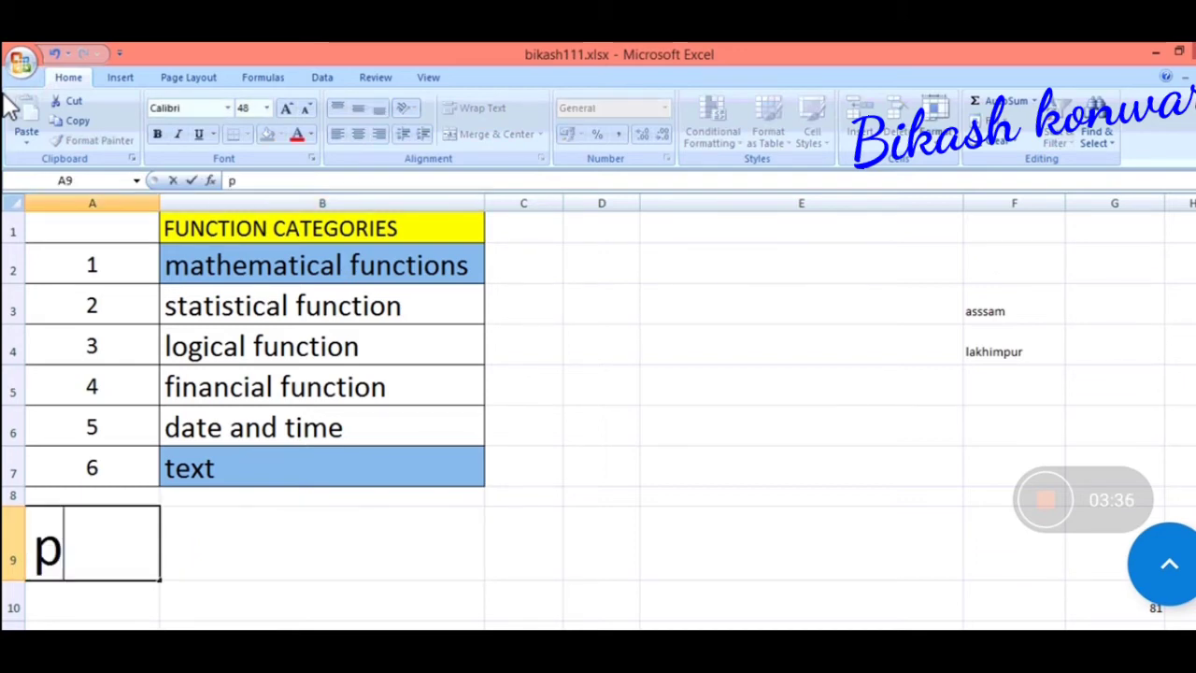
{"action": "type", "text": "roper"}
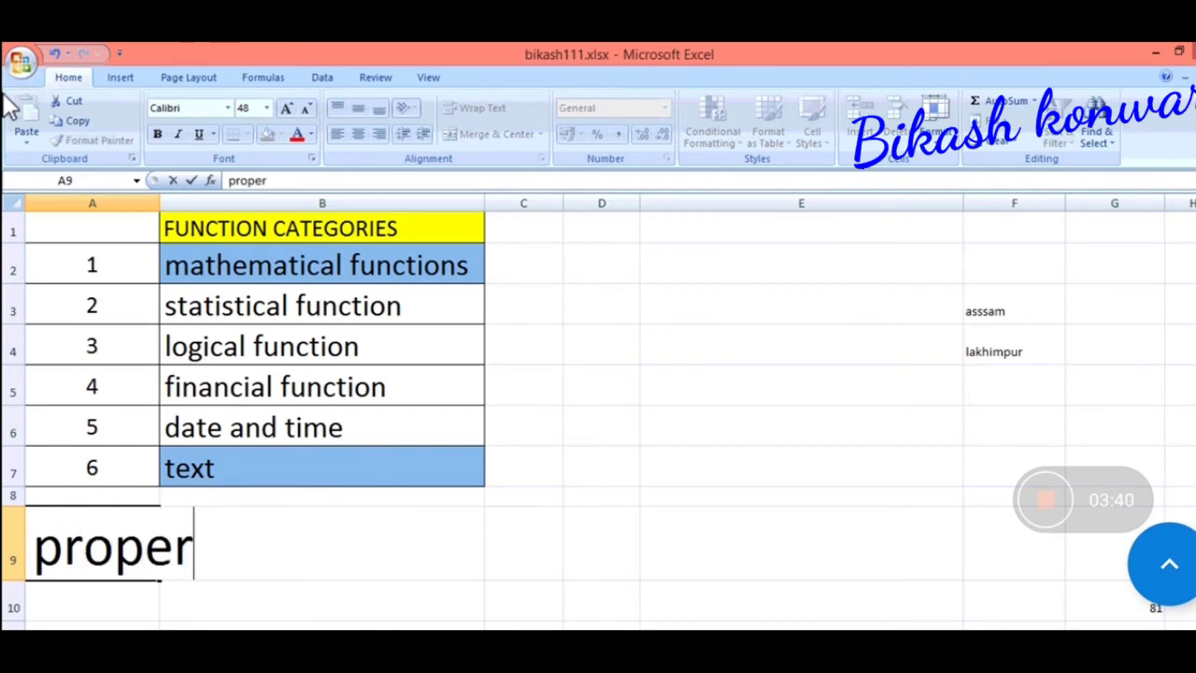
{"action": "scroll", "coordinate": [598, 374], "scroll_direction": "down", "scroll_amount": 3}
Confirm 'proper' in A9 and widen column A
{"action": "left_click", "coordinate": [321, 374]}
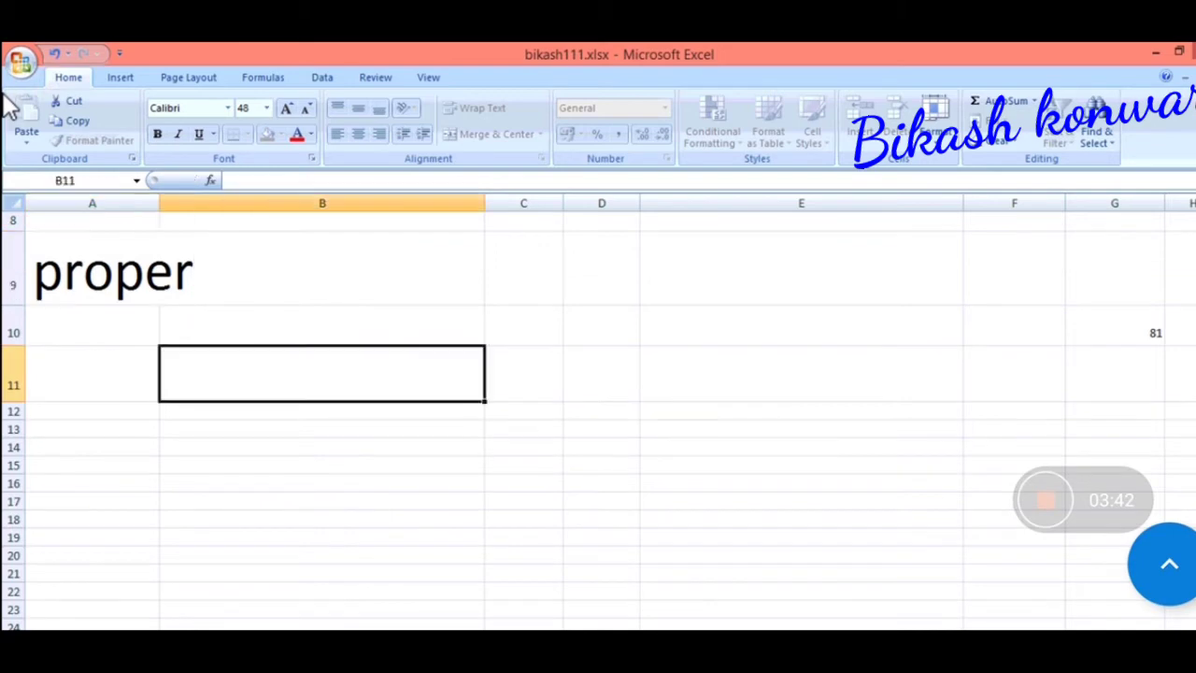
{"action": "left_click_drag", "start_coordinate": [160, 203], "coordinate": [200, 203]}
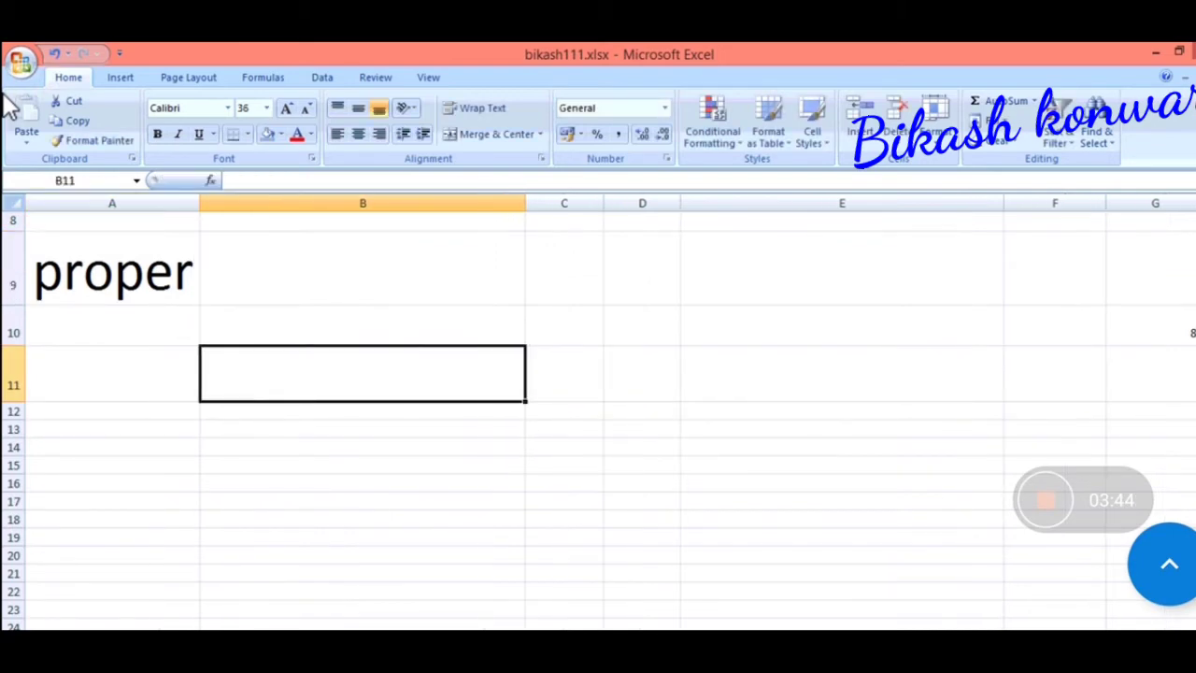
{"action": "left_click", "coordinate": [112, 325]}
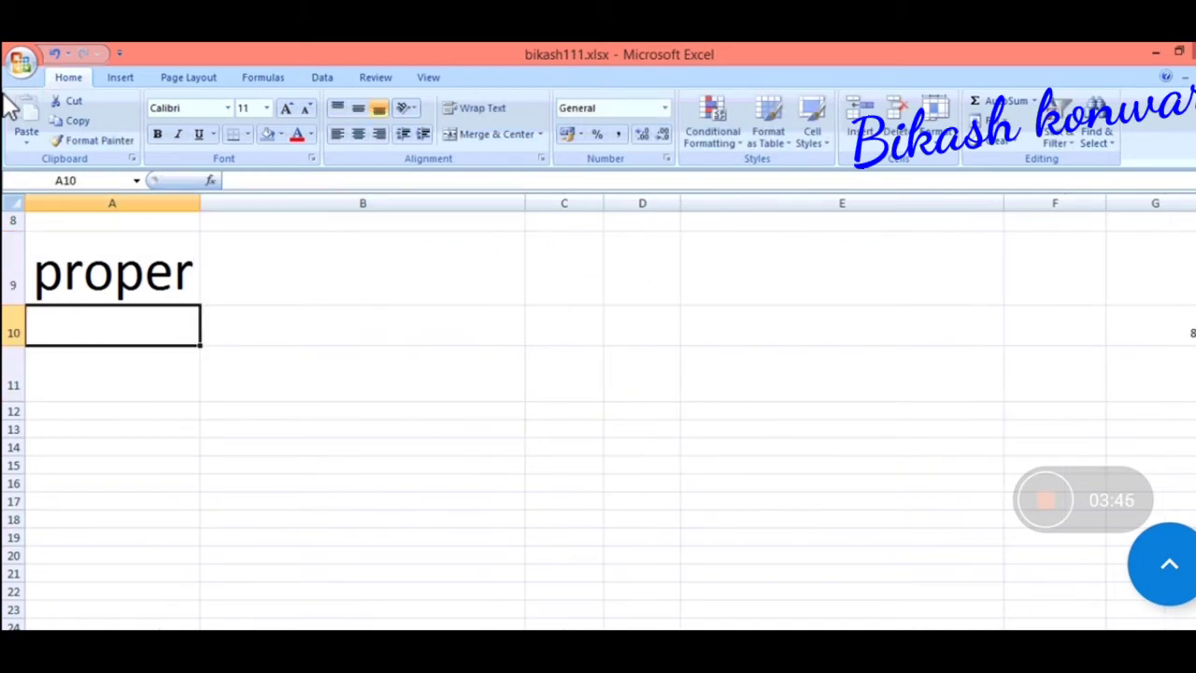
{"action": "type", "text": "uppe"}
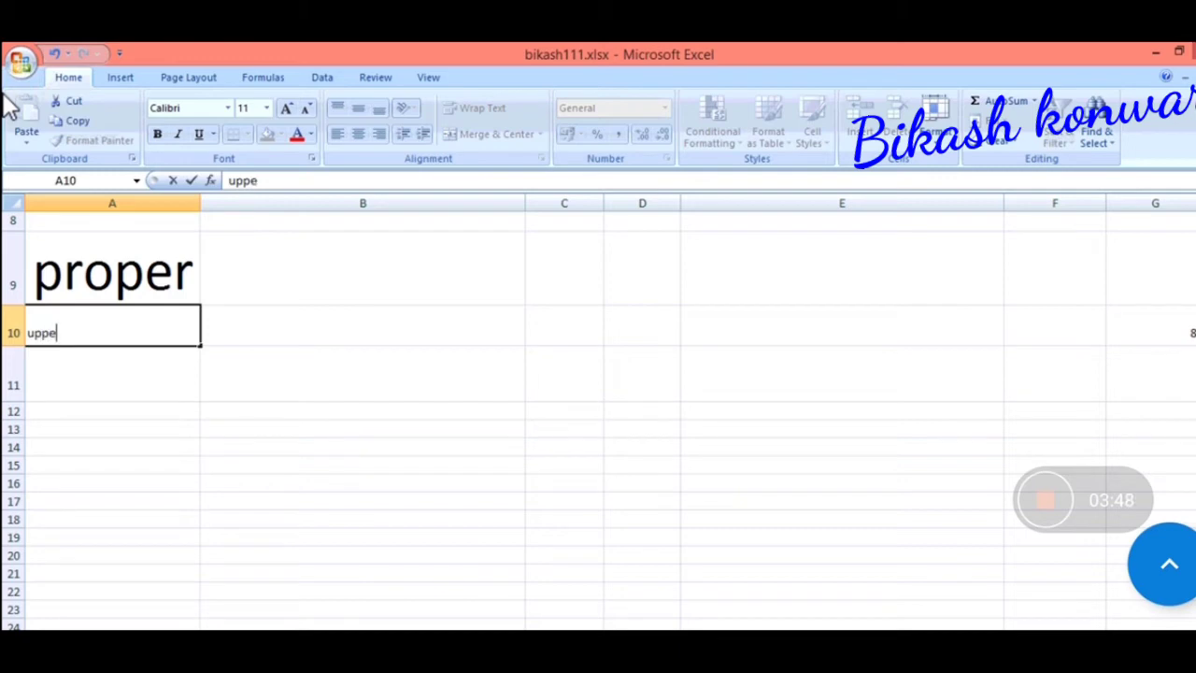
{"action": "type", "text": "r"}
{"action": "key", "text": "BackSpace"}
{"action": "key", "text": "BackSpace"}
{"action": "key", "text": "BackSpace"}
{"action": "key", "text": "BackSpace"}
{"action": "key", "text": "BackSpace"}
{"action": "left_click", "coordinate": [363, 374]}
Increase the font size of cells A10:A23 by three steps
{"action": "left_click_drag", "start_coordinate": [112, 325], "coordinate": [112, 610]}
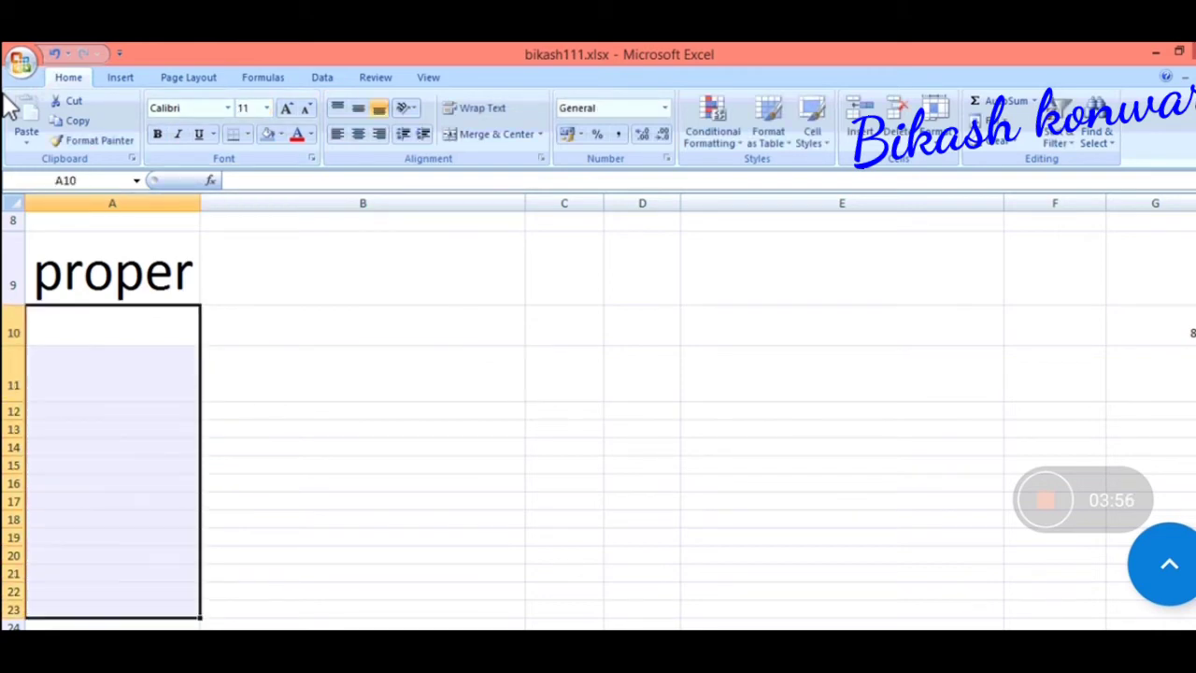
{"action": "key", "text": "ctrl+shift+period"}
{"action": "key", "text": "ctrl+shift+period"}
{"action": "key", "text": "ctrl+shift+period"}
{"action": "key", "text": "ctrl+shift+period"}
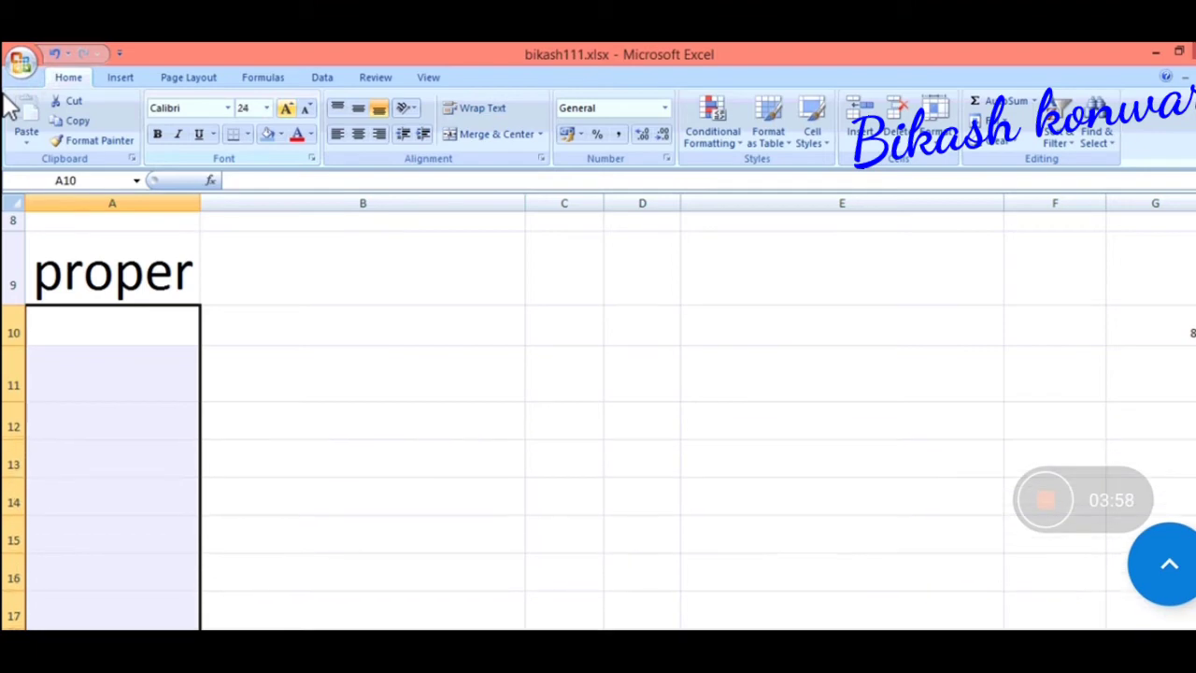
{"action": "key", "text": "ctrl+shift+period"}
{"action": "key", "text": "ctrl+shift+period"}
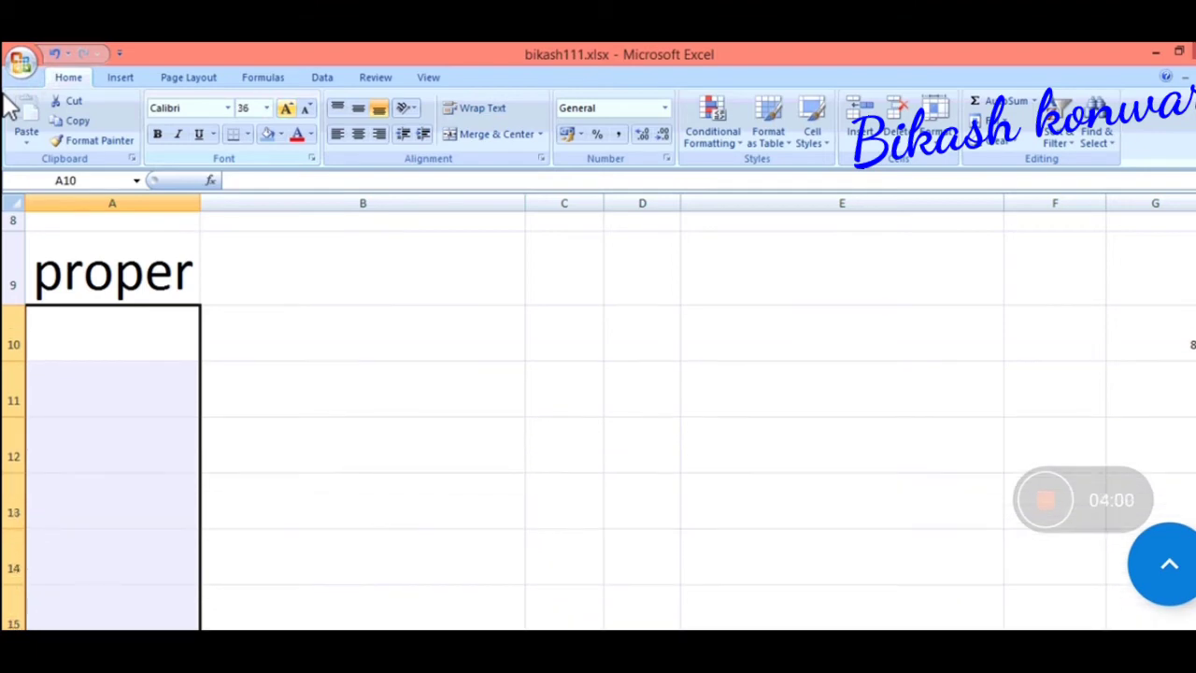
{"action": "key", "text": "ctrl+shift+period"}
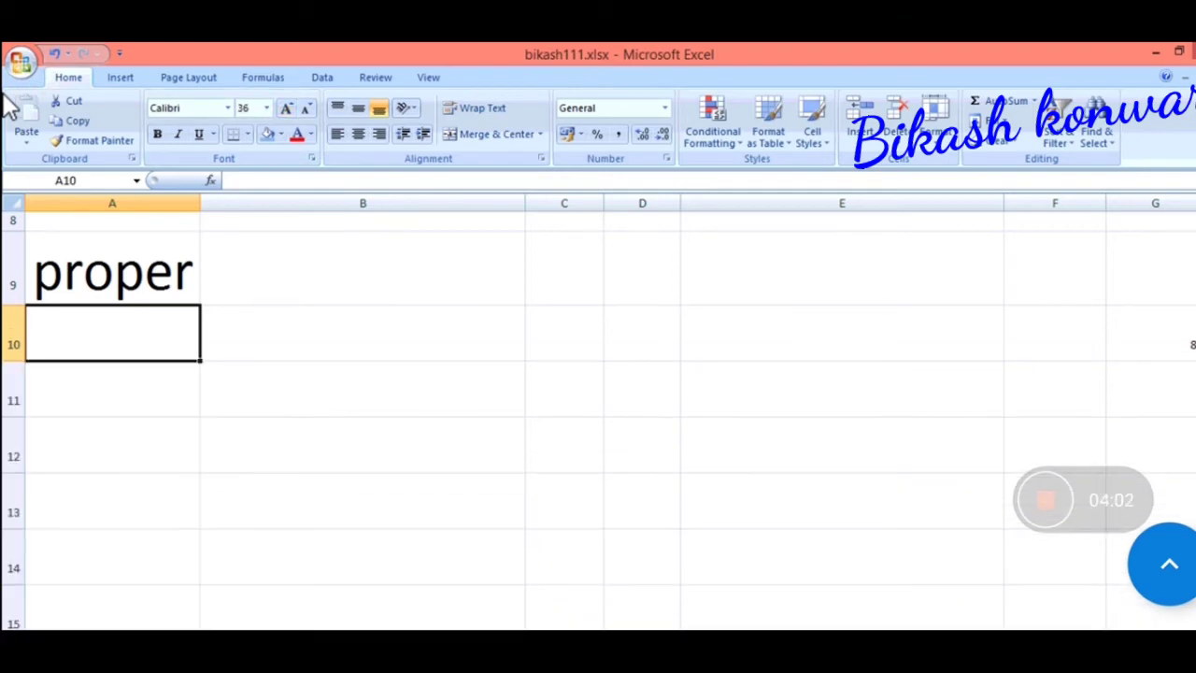
Enter 'upper', 'lower' and 'concatenate' in A10 through A12
{"action": "type", "text": "upper"}
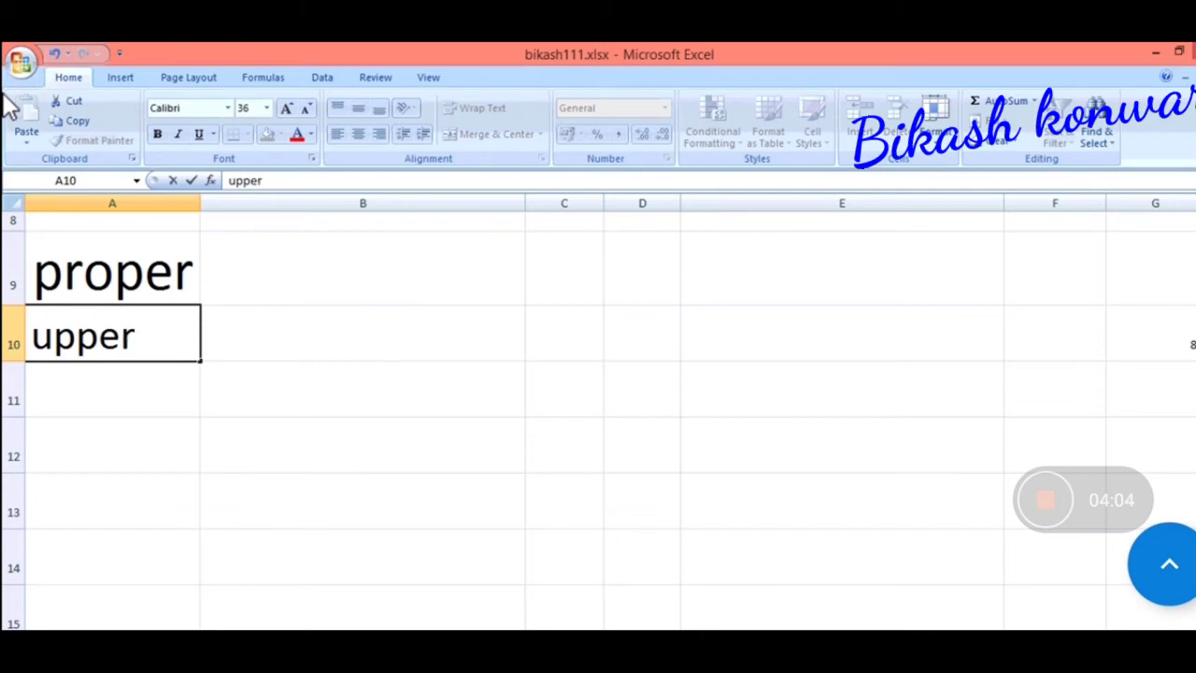
{"action": "key", "text": "Return"}
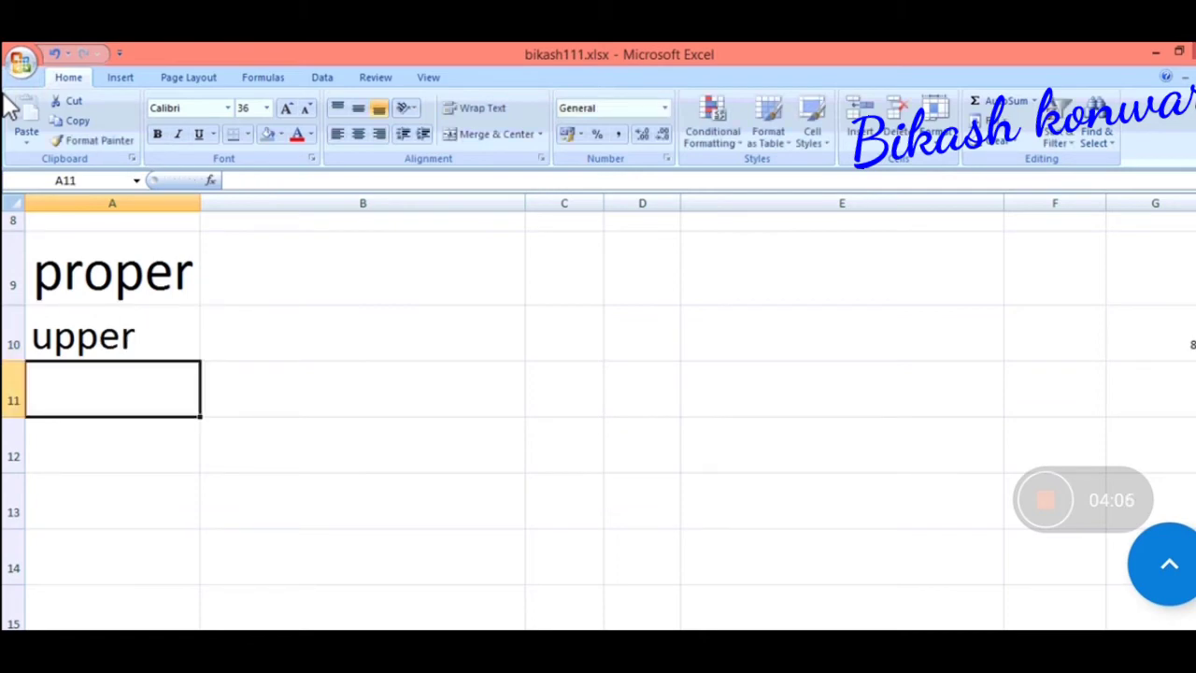
{"action": "type", "text": "lower"}
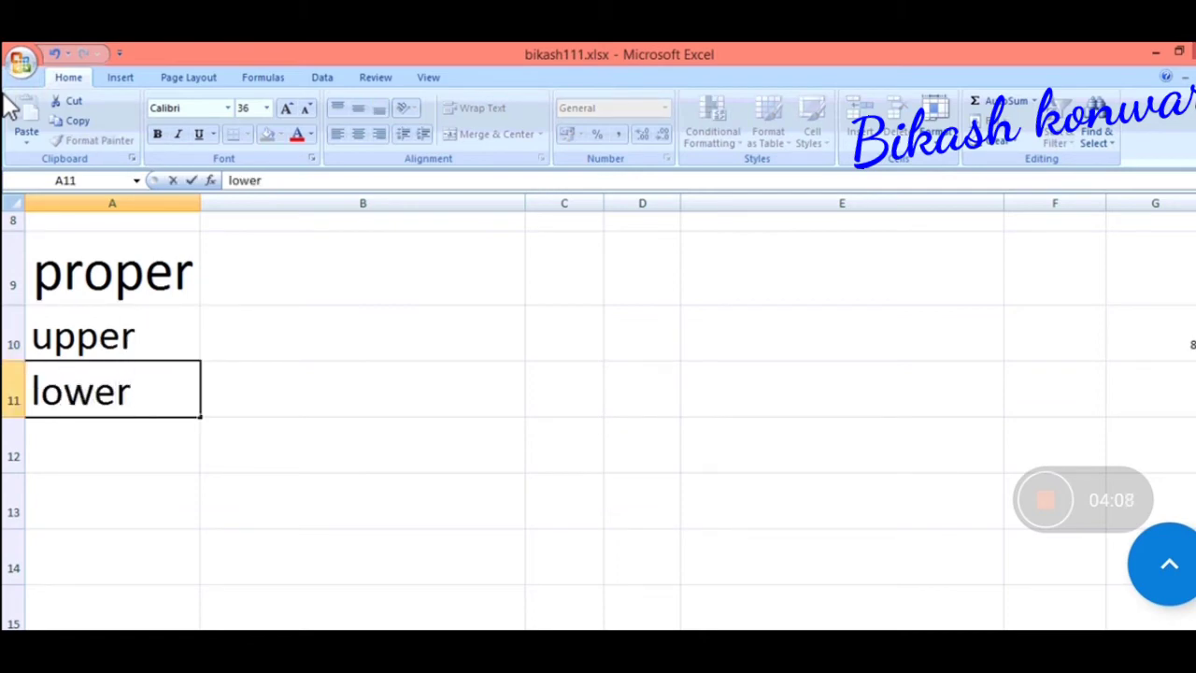
{"action": "key", "text": "Return"}
{"action": "type", "text": "con"}
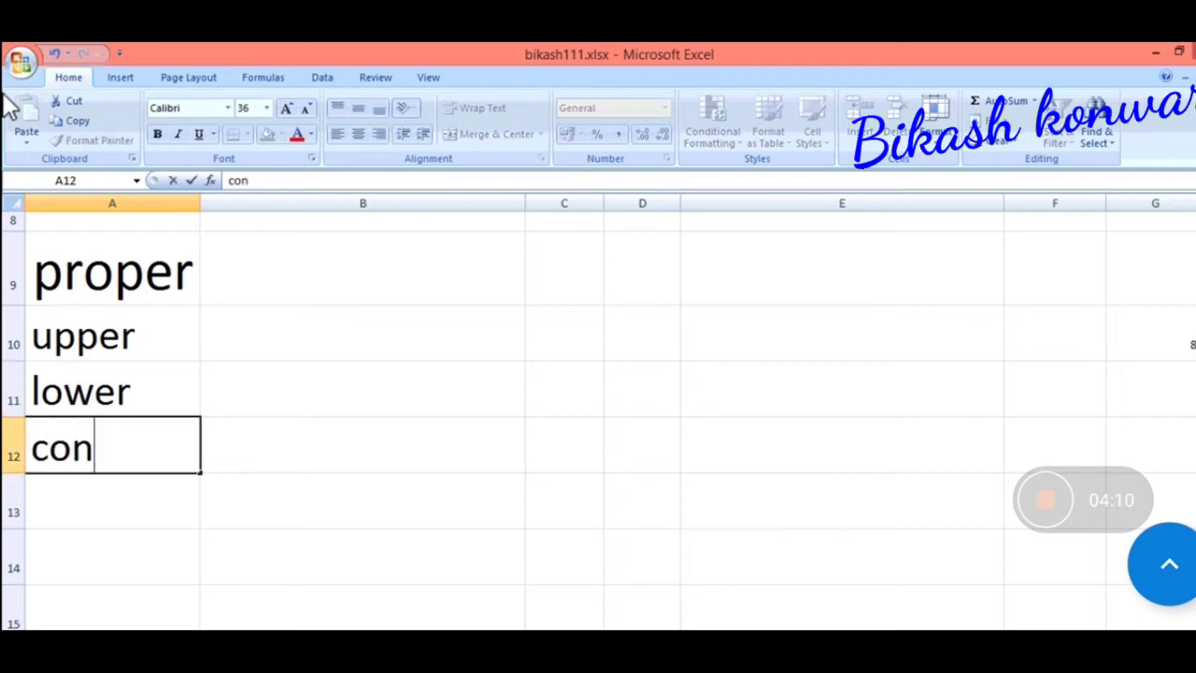
{"action": "type", "text": "catena"}
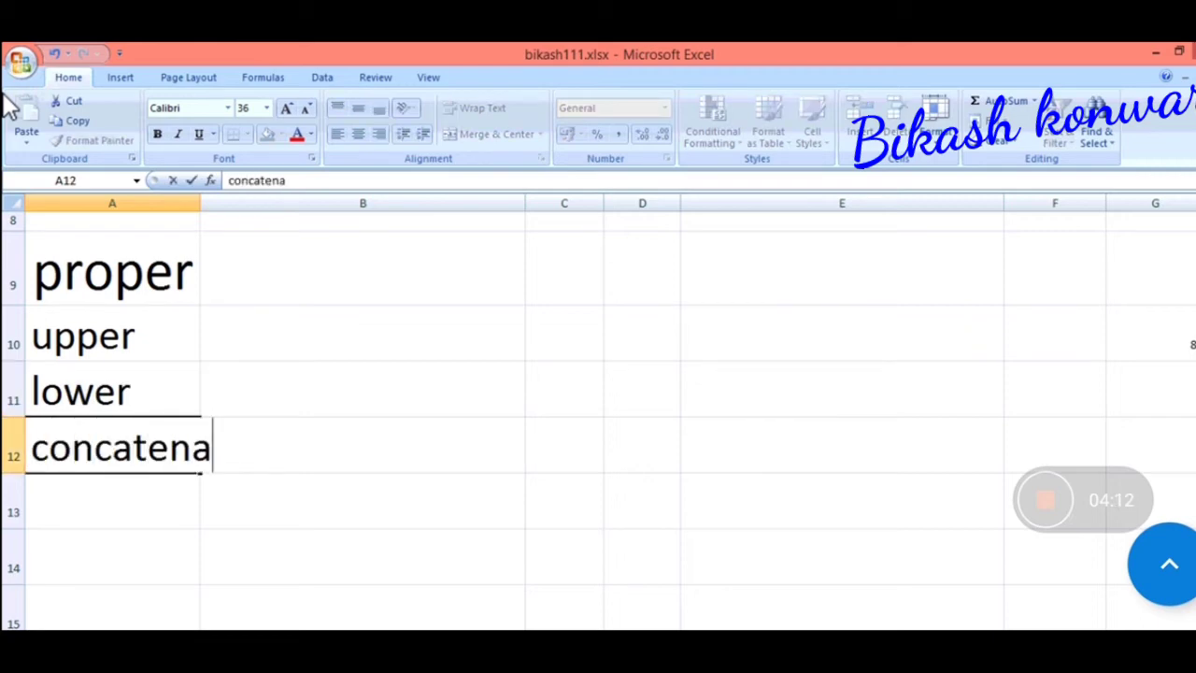
{"action": "type", "text": "te"}
{"action": "key", "text": "Return"}
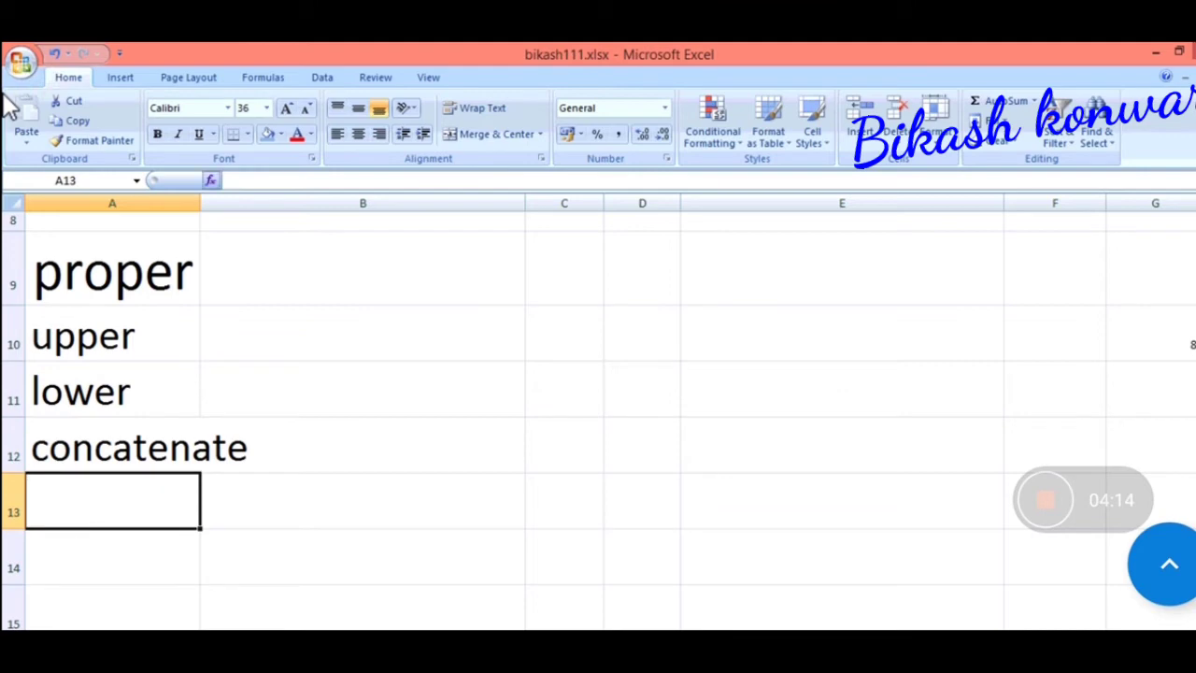
Widen column A so 'concatenate' fits, then move to cell B9 beside 'proper'
{"action": "left_click_drag", "start_coordinate": [200, 203], "coordinate": [252, 203]}
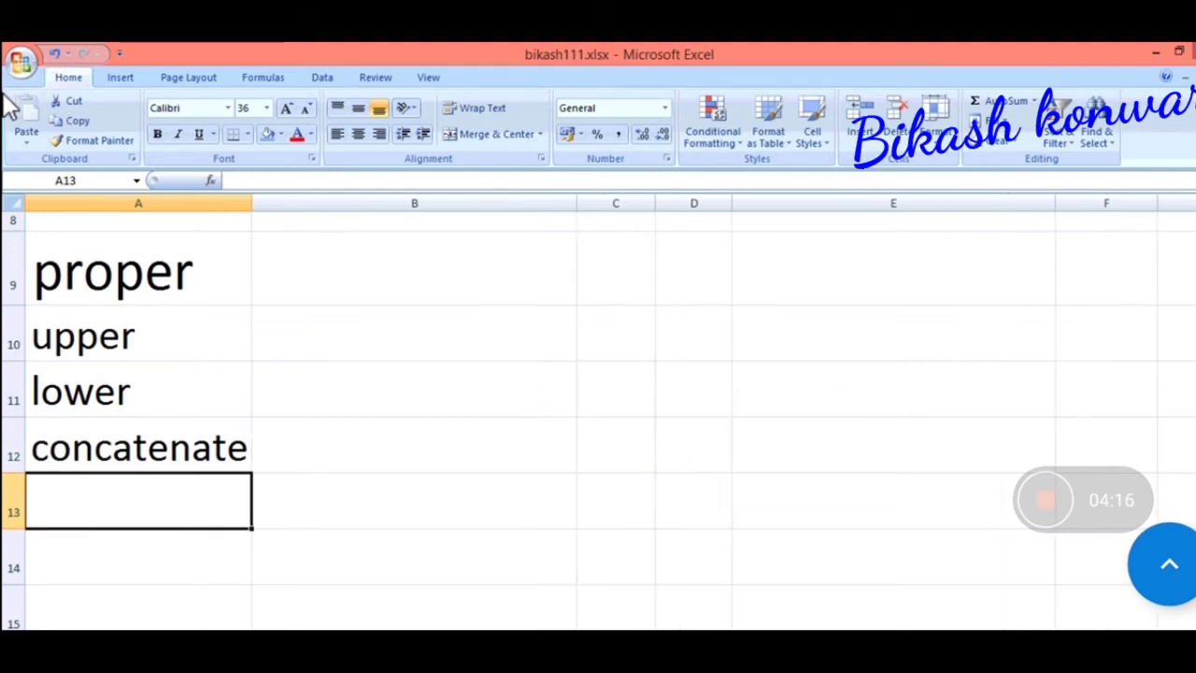
{"action": "key", "text": "Up"}
{"action": "key", "text": "Up"}
{"action": "key", "text": "Up"}
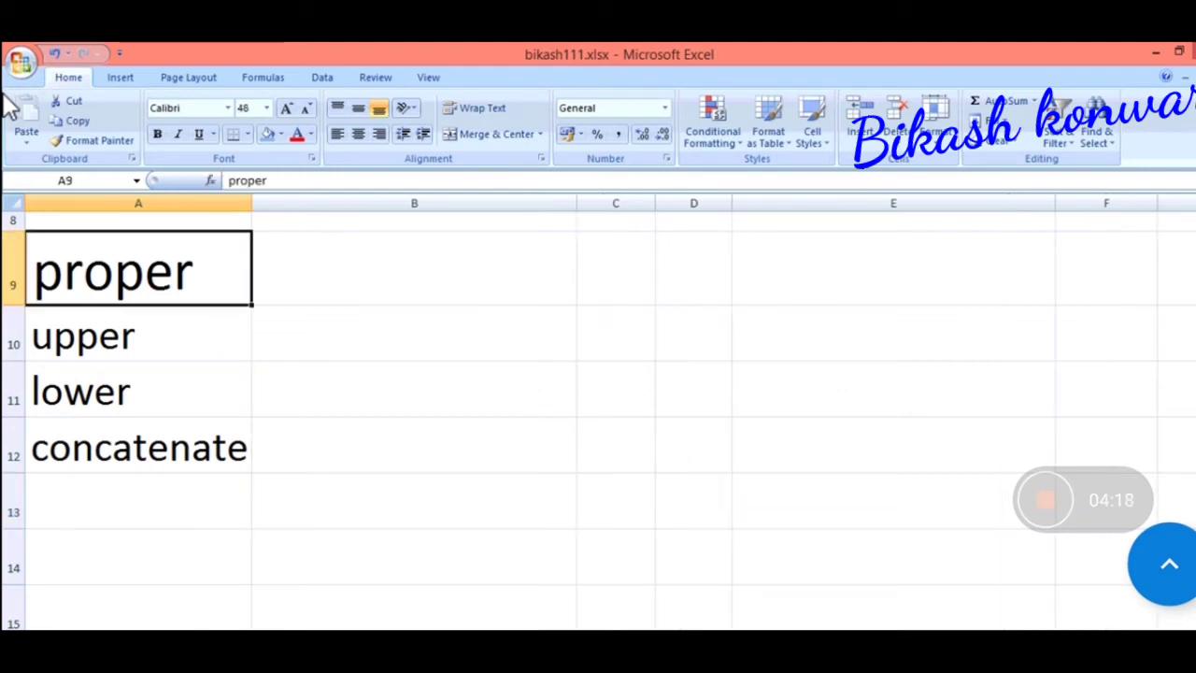
{"action": "key", "text": "Down"}
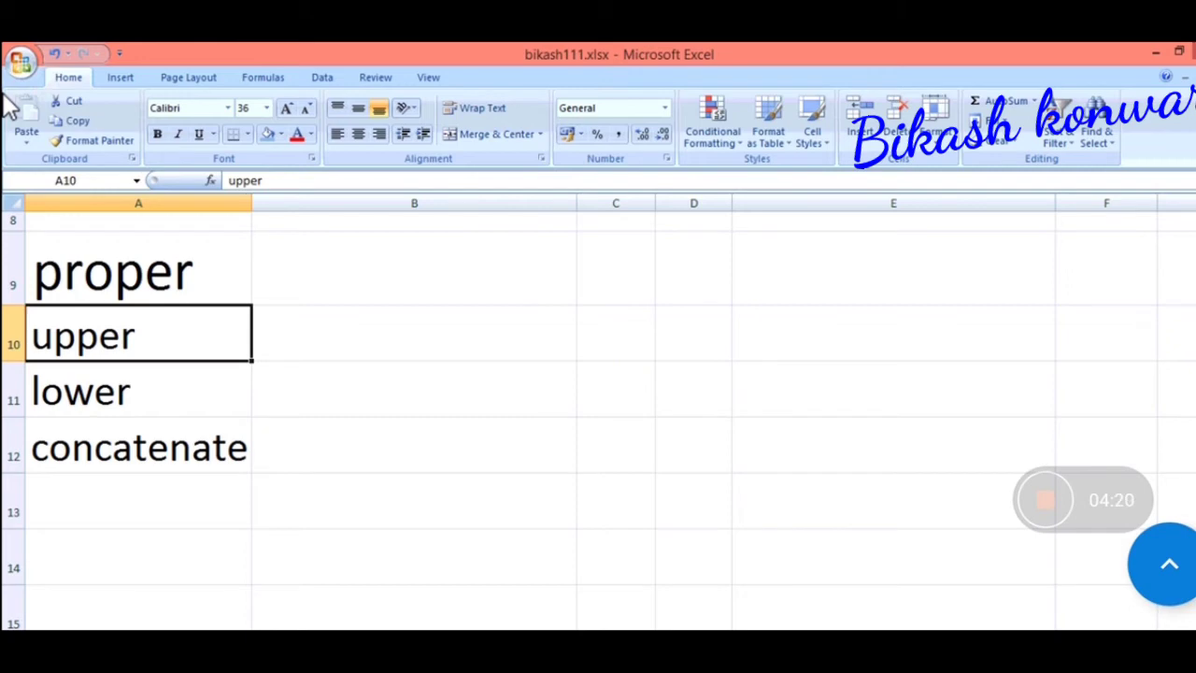
{"action": "key", "text": "Down"}
{"action": "key", "text": "Down"}
{"action": "key", "text": "Up"}
{"action": "key", "text": "Up"}
{"action": "key", "text": "Up"}
{"action": "key", "text": "Right"}
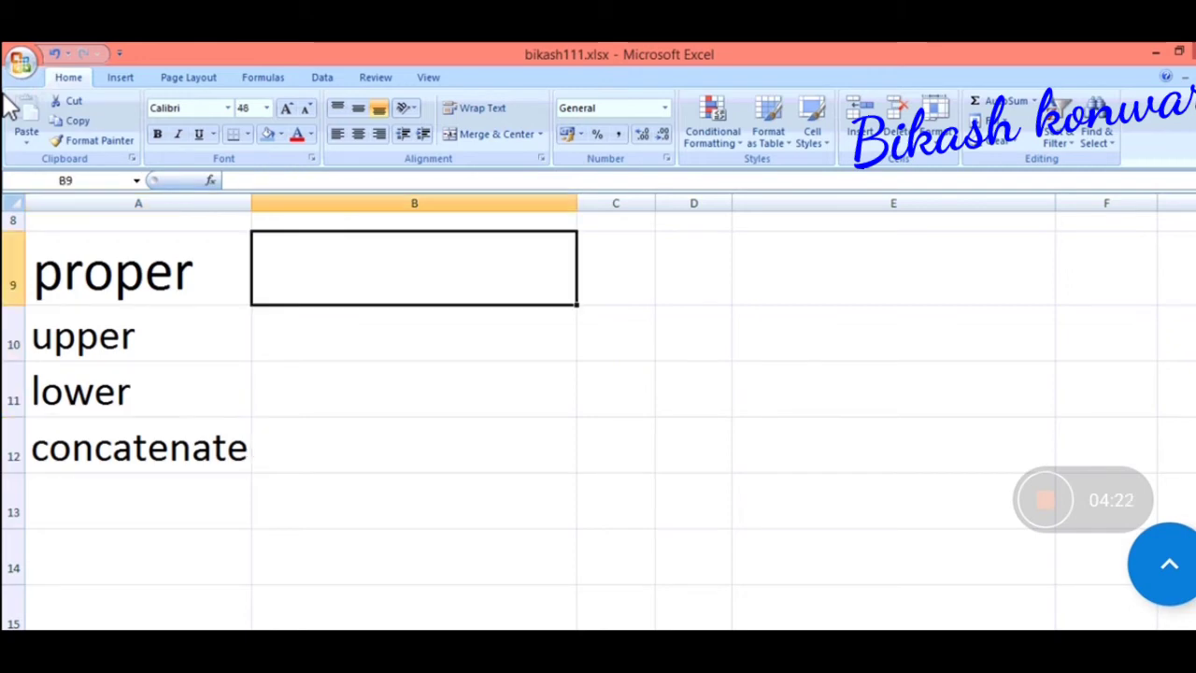
{"action": "key", "text": "Down"}
{"action": "key", "text": "Up"}
{"action": "key", "text": "Right"}
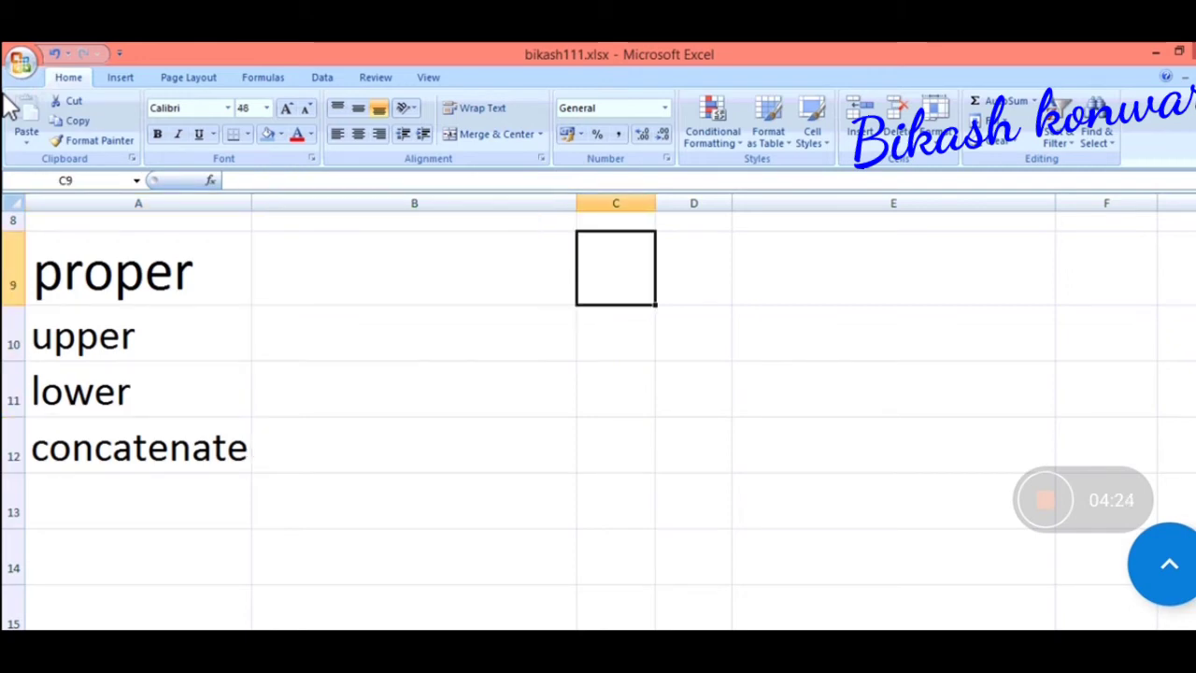
{"action": "key", "text": "Left"}
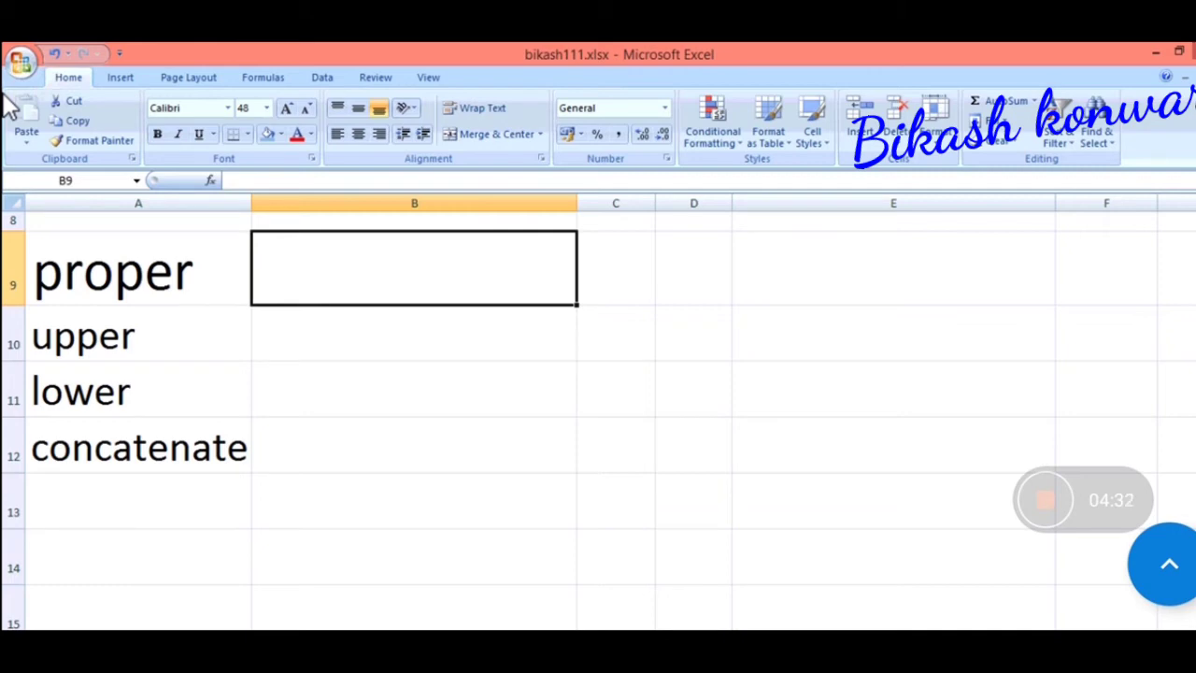
Enter the sample names popi, lipi, lucky and dimpi in B9 through B12
{"action": "type", "text": "pop"}
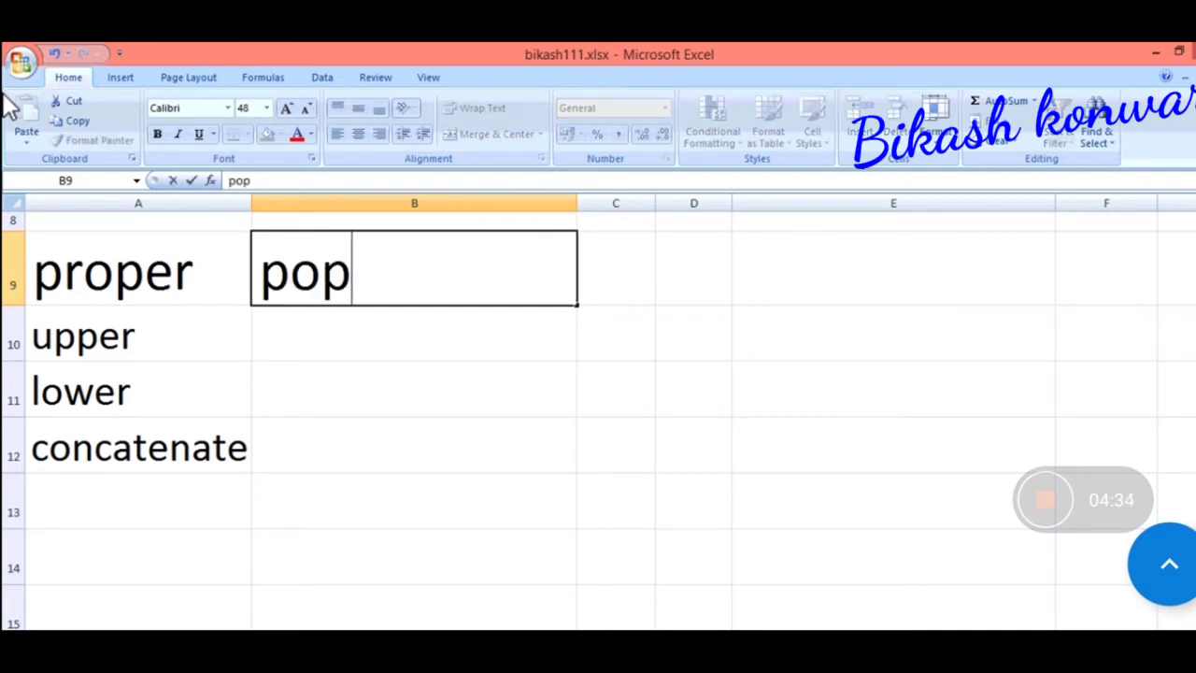
{"action": "type", "text": "i"}
{"action": "key", "text": "Return"}
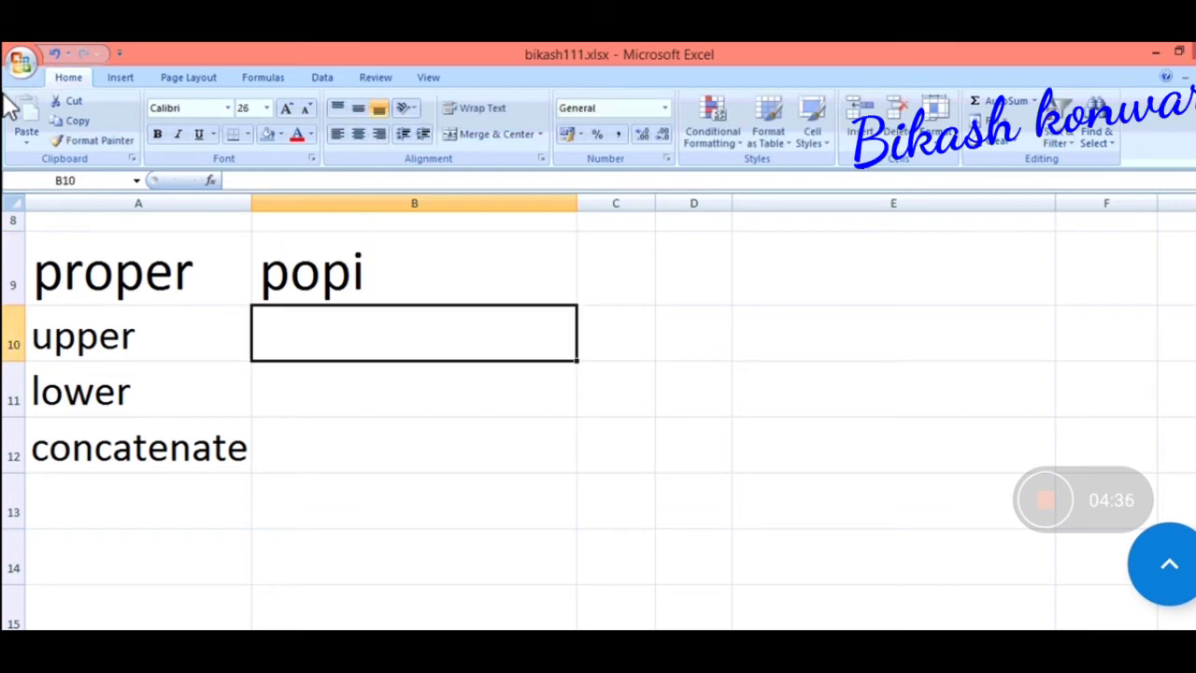
{"action": "type", "text": "lipi"}
{"action": "key", "text": "Return"}
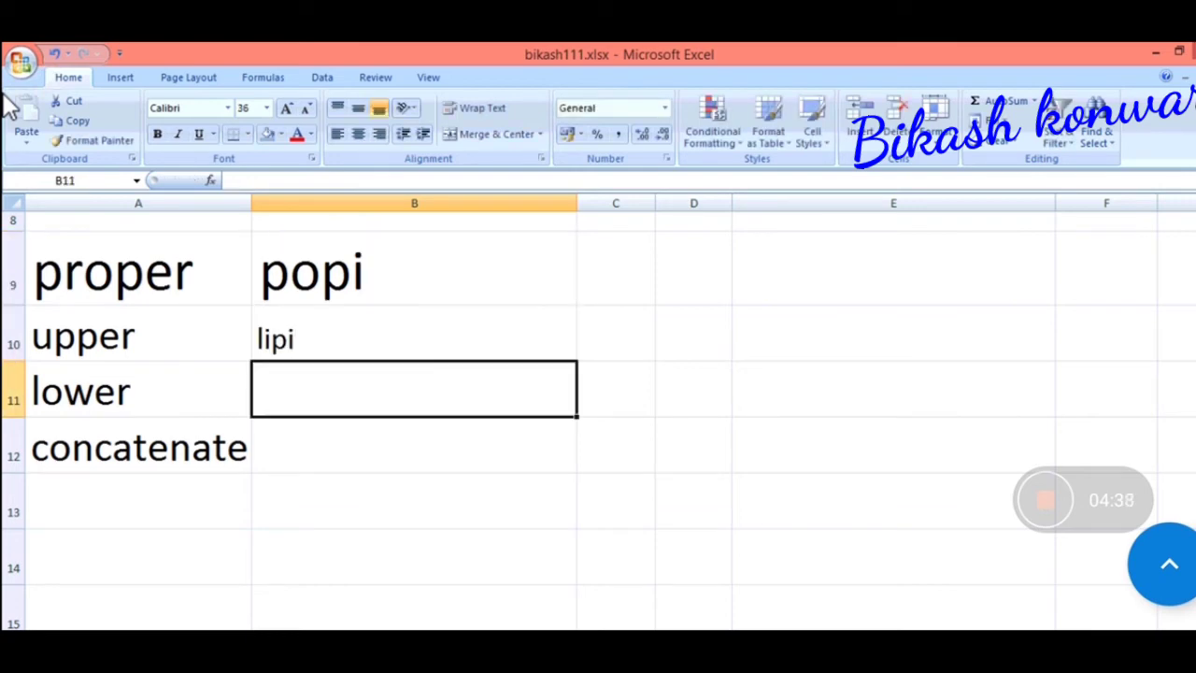
{"action": "type", "text": "luck"}
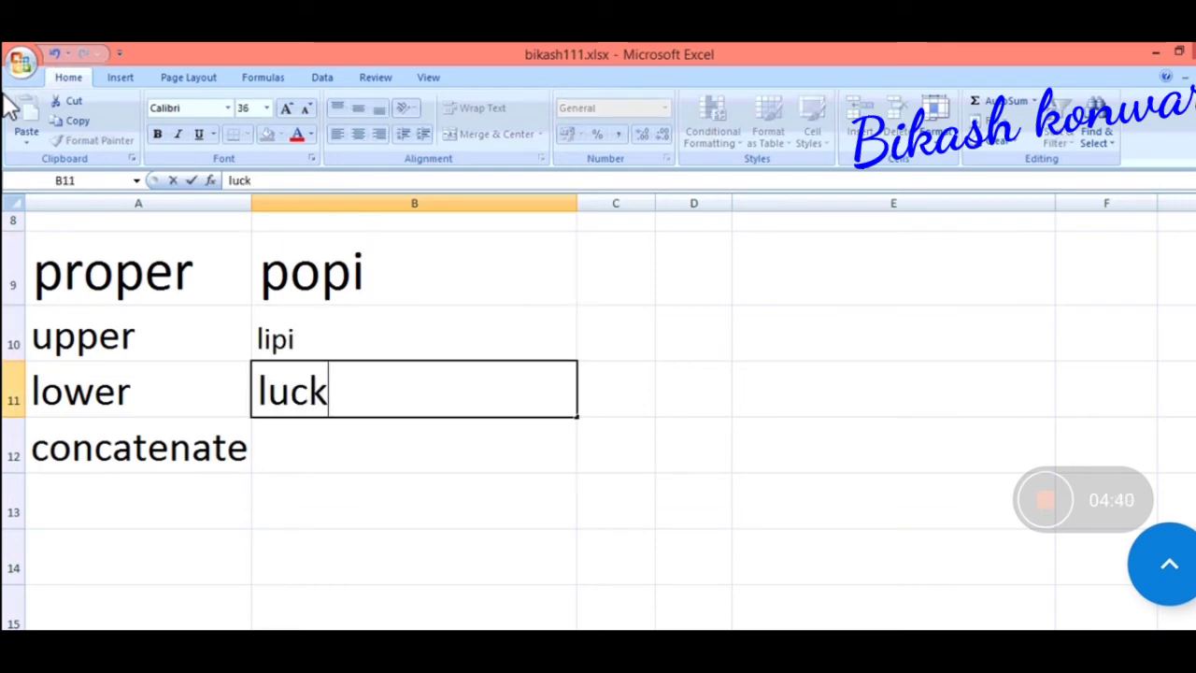
{"action": "type", "text": "y"}
{"action": "key", "text": "Return"}
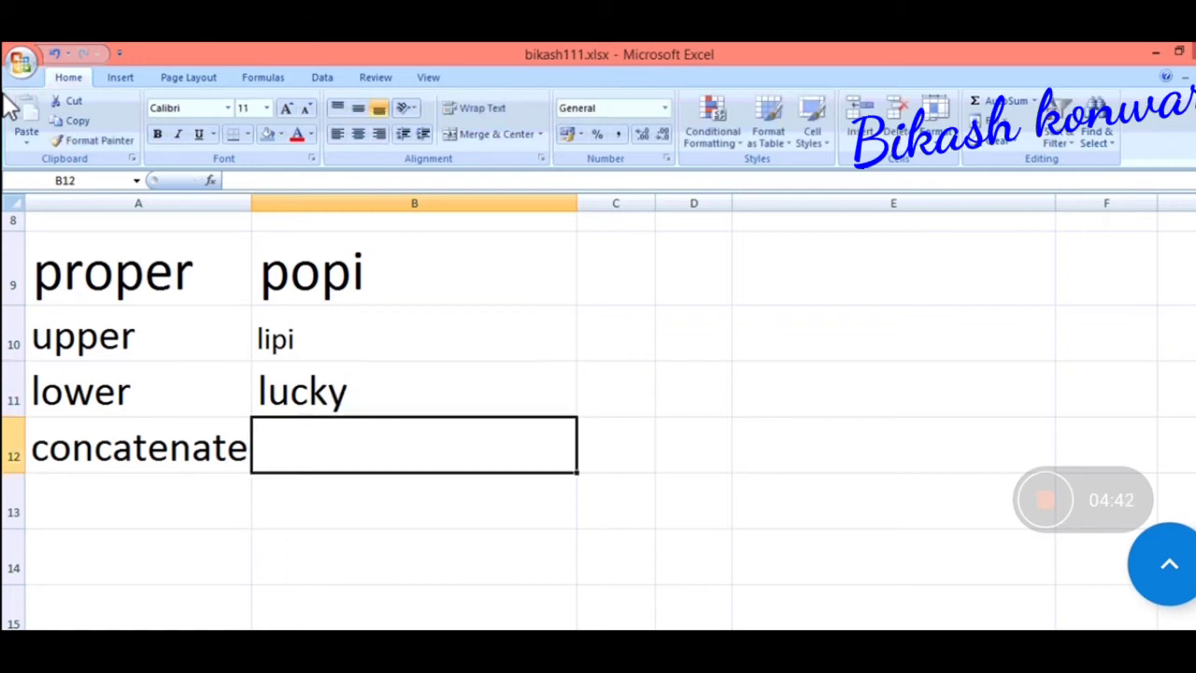
{"action": "type", "text": "dim"}
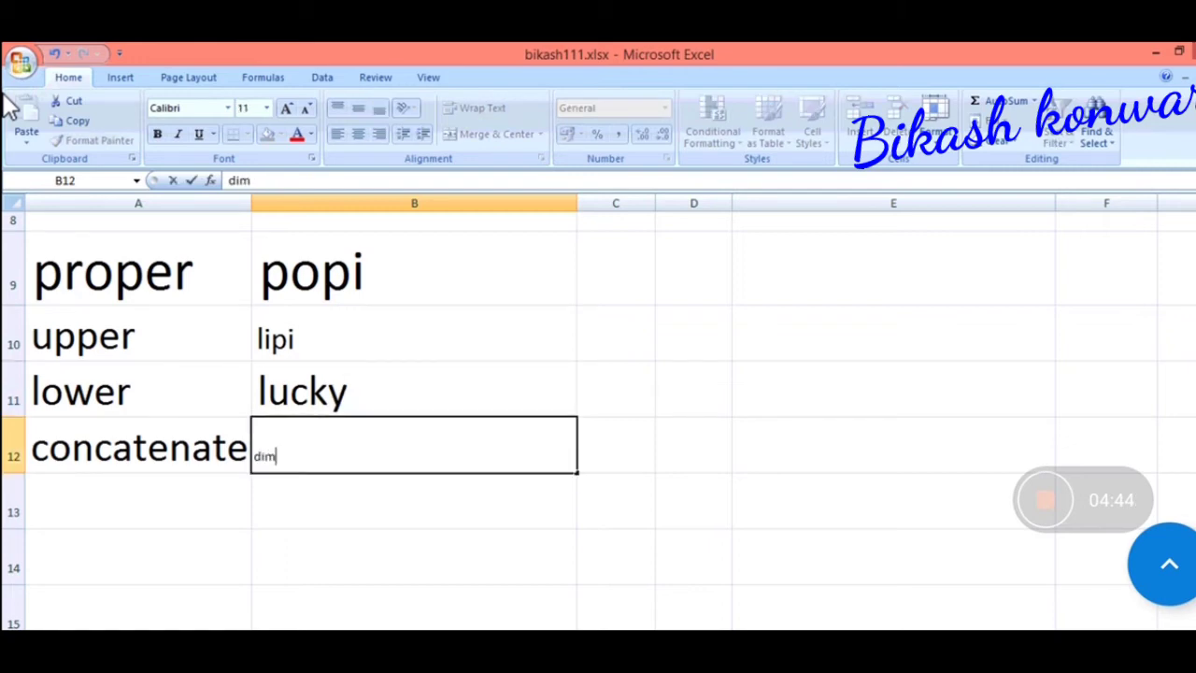
{"action": "type", "text": "pi"}
{"action": "key", "text": "Return"}
Enlarge dimpi in B12 to 48-point text with Grow Font
{"action": "key", "text": "Up"}
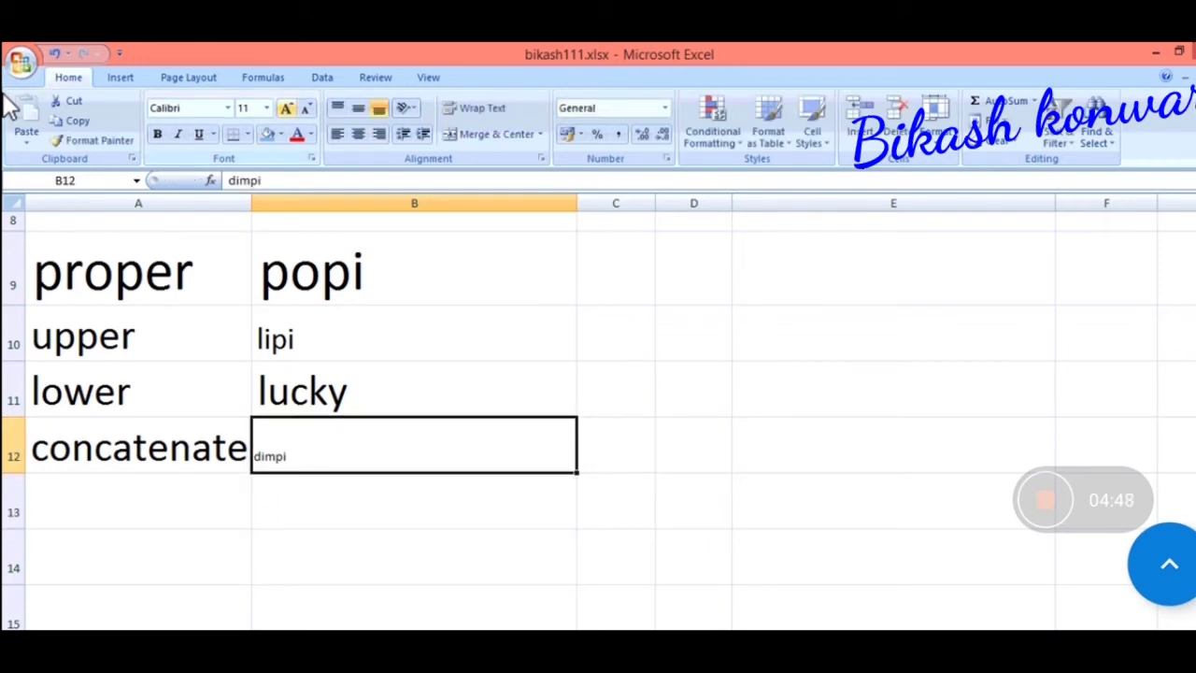
{"action": "key", "text": "ctrl+shift+period"}
{"action": "key", "text": "ctrl+shift+period"}
{"action": "key", "text": "ctrl+shift+period"}
{"action": "key", "text": "ctrl+shift+period"}
{"action": "key", "text": "ctrl+shift+period"}
{"action": "key", "text": "ctrl+shift+period"}
{"action": "key", "text": "ctrl+shift+period"}
{"action": "key", "text": "ctrl+shift+period"}
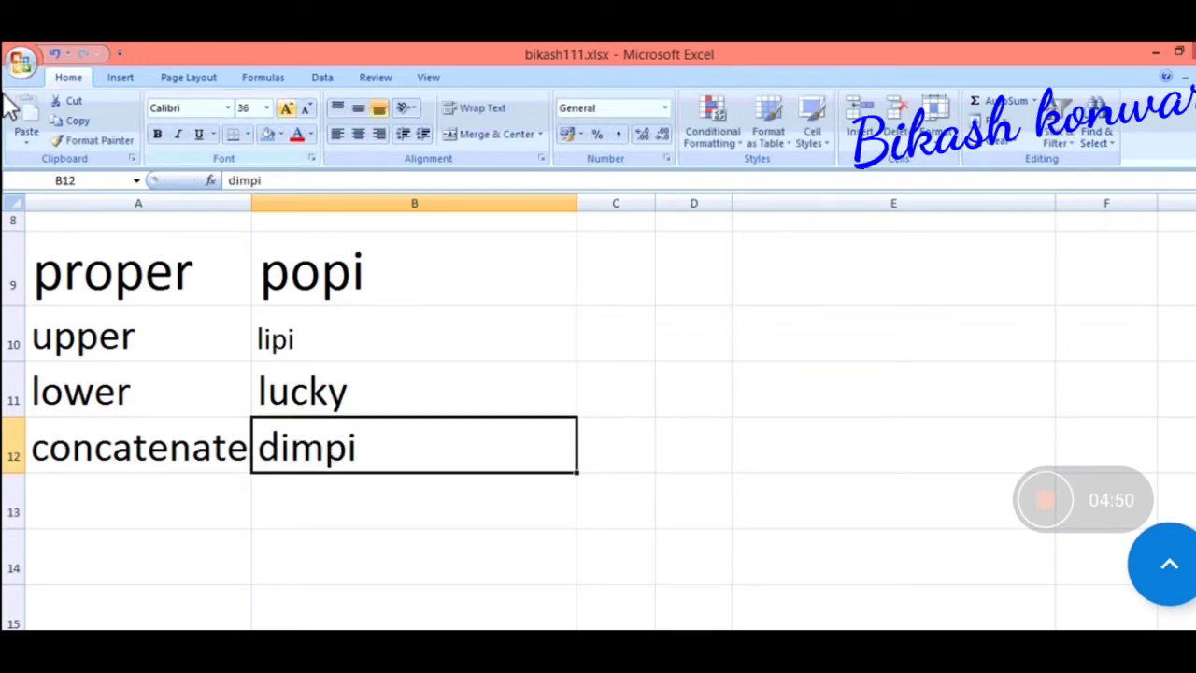
{"action": "key", "text": "ctrl+shift+period"}
{"action": "key", "text": "ctrl+shift+period"}
{"action": "key", "text": "ctrl+shift+period"}
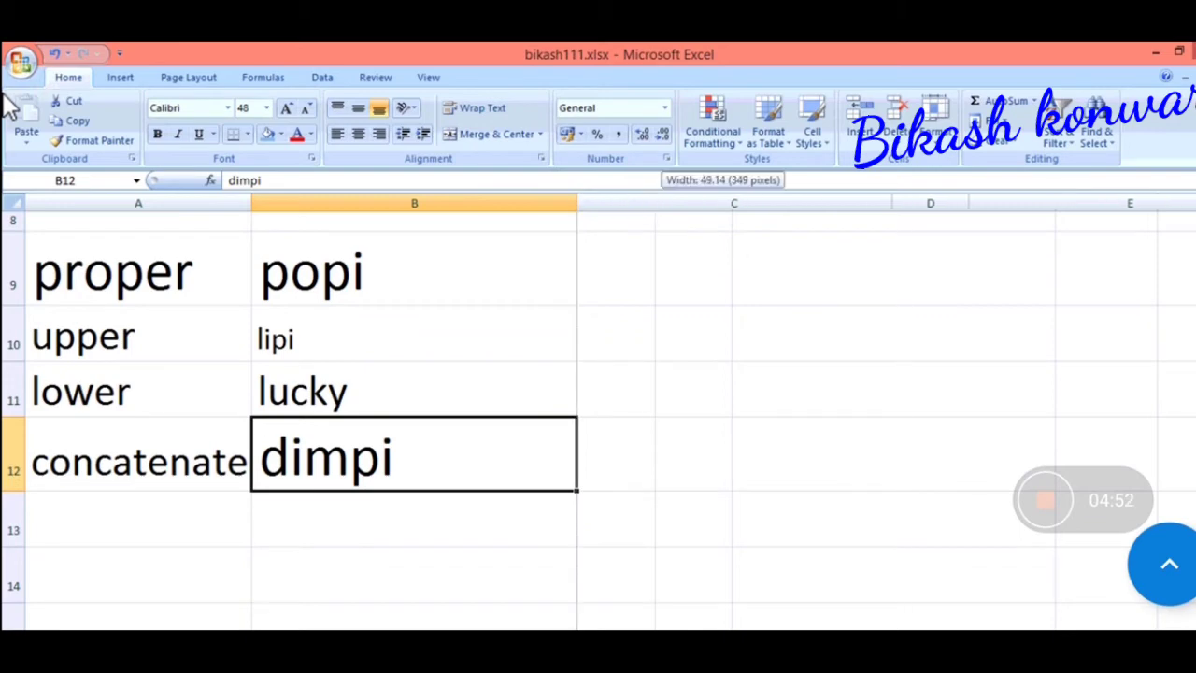
Widen columns C and D, then select cell C9 for the new formula
{"action": "left_click_drag", "start_coordinate": [655, 202], "coordinate": [870, 203]}
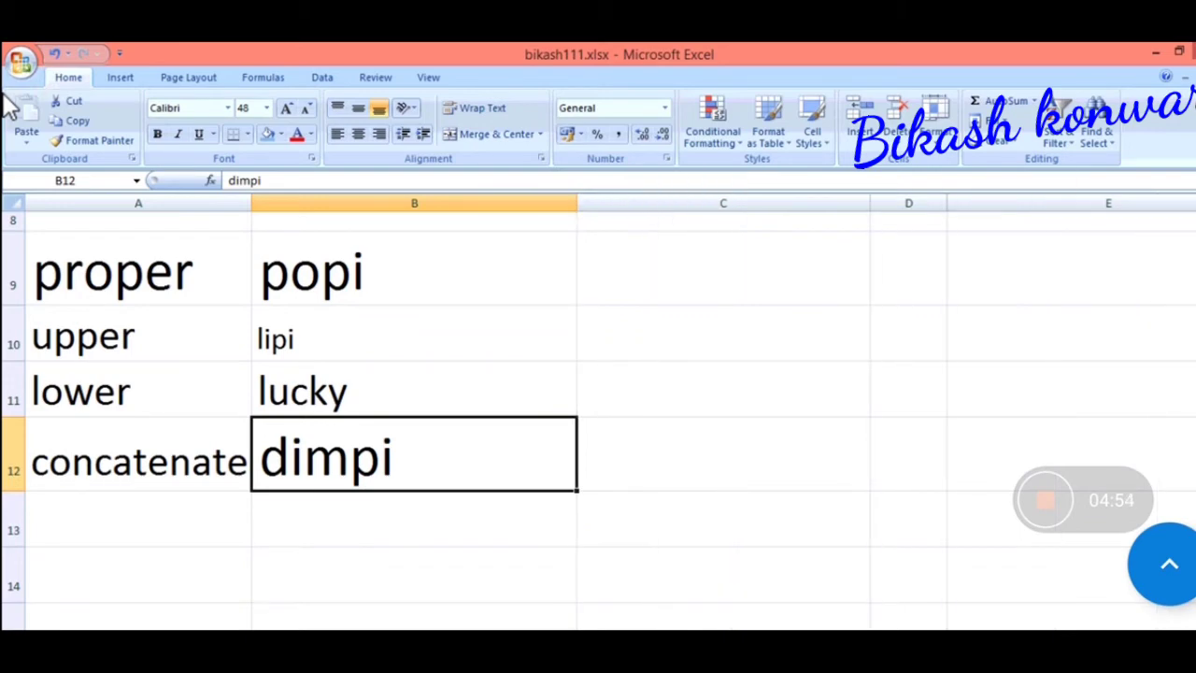
{"action": "left_click_drag", "start_coordinate": [946, 202], "coordinate": [1195, 203]}
{"action": "left_click_drag", "start_coordinate": [870, 203], "coordinate": [912, 203]}
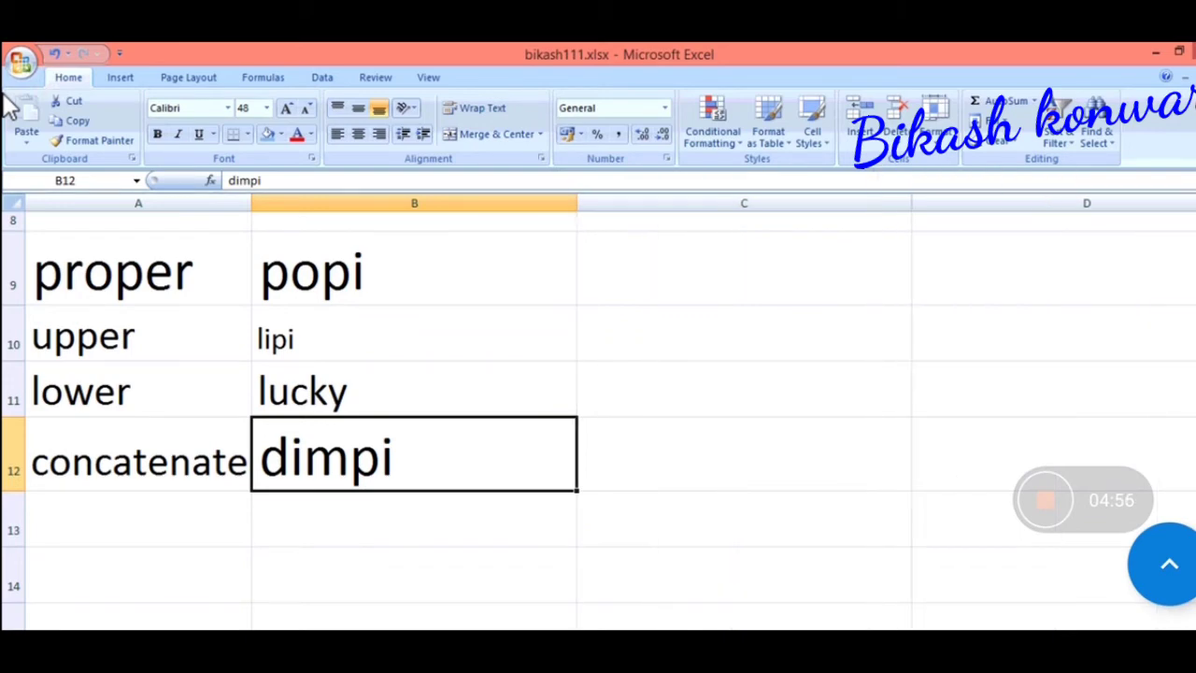
{"action": "left_click", "coordinate": [414, 268]}
{"action": "left_click", "coordinate": [744, 268]}
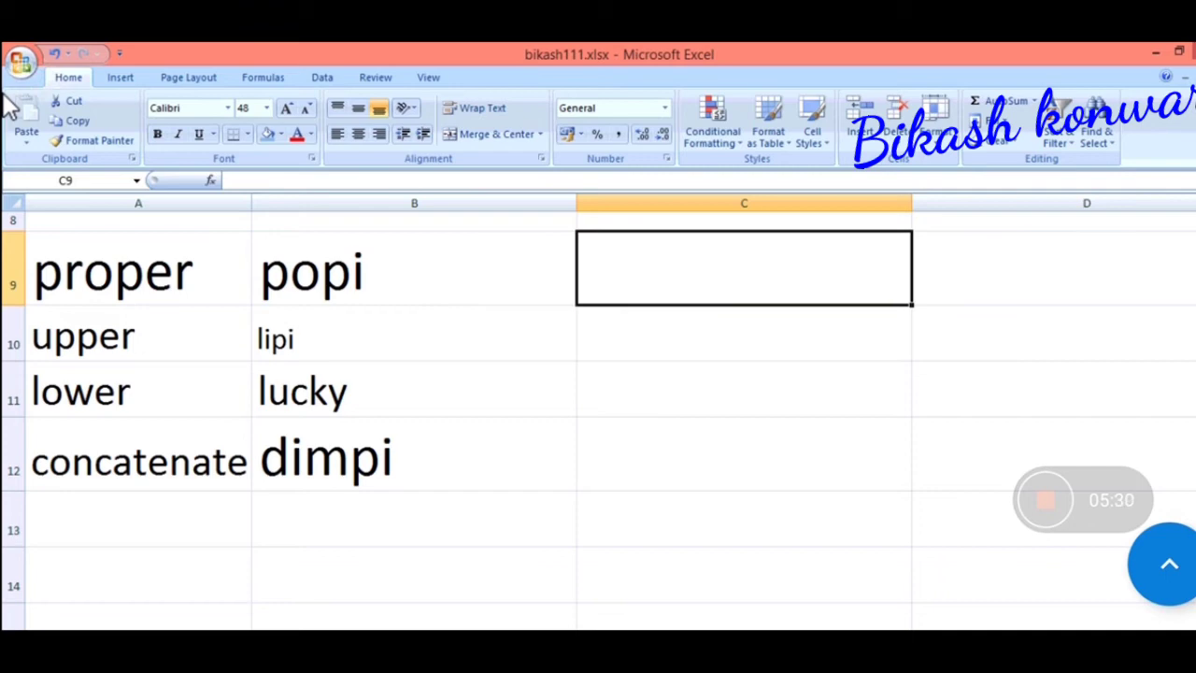
{"action": "type", "text": "="}
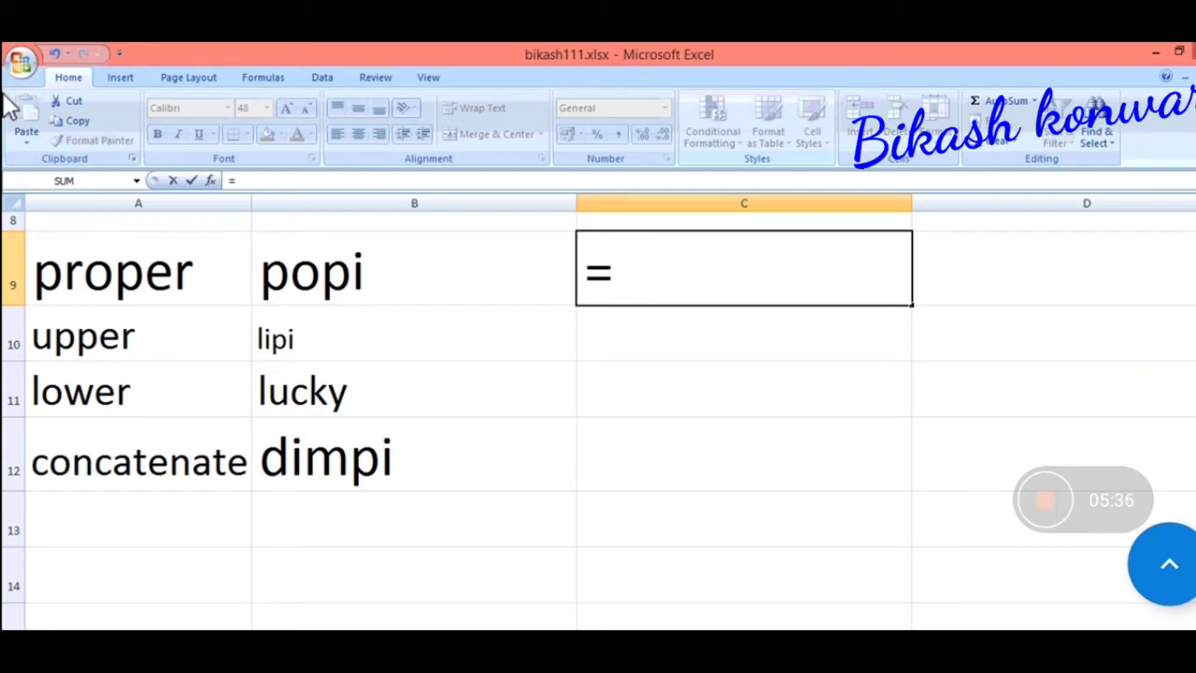
{"action": "key", "text": "BackSpace"}
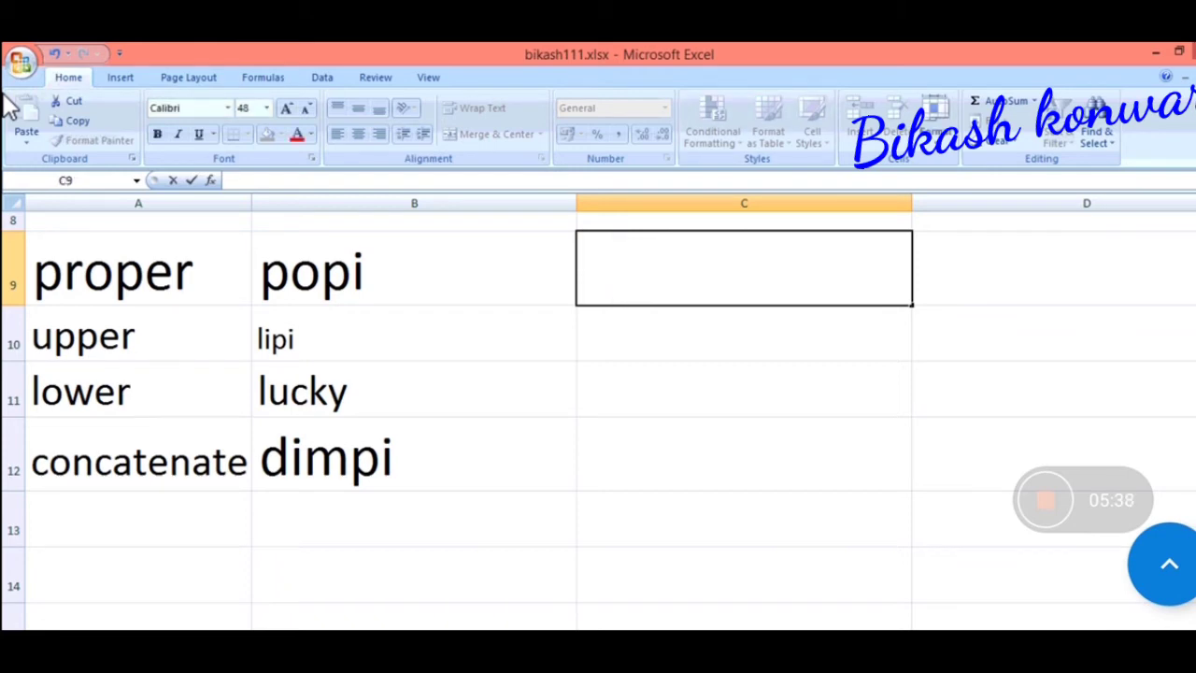
{"action": "type", "text": "="}
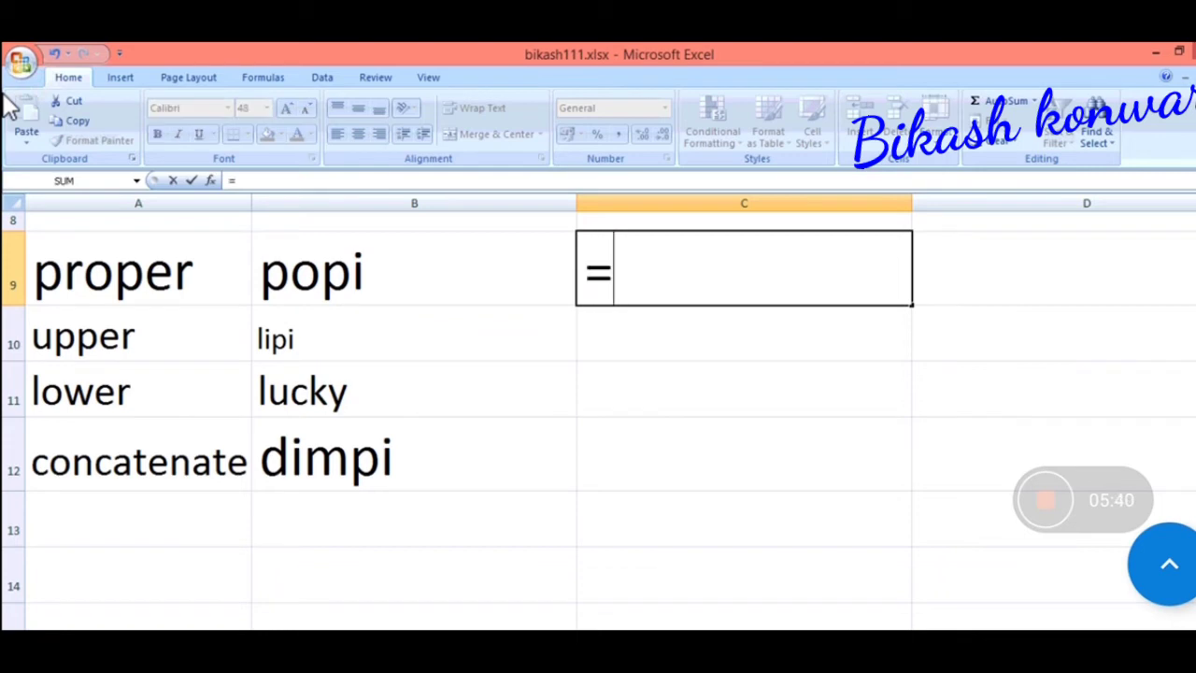
{"action": "type", "text": "p"}
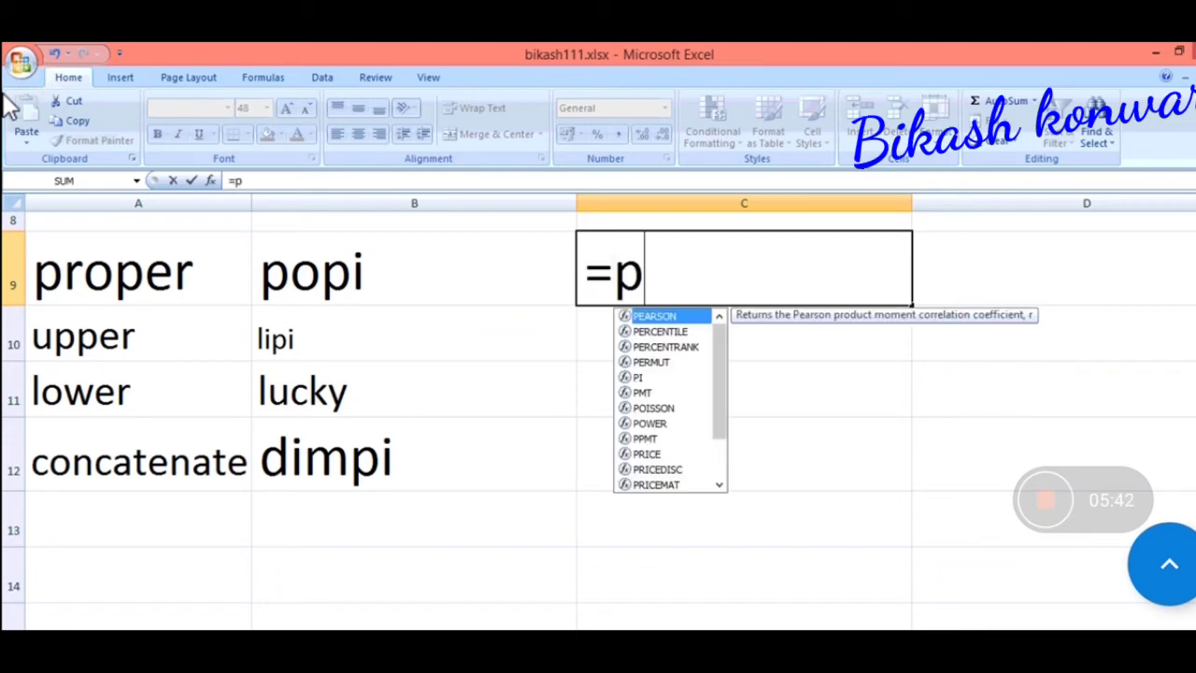
{"action": "type", "text": "rop"}
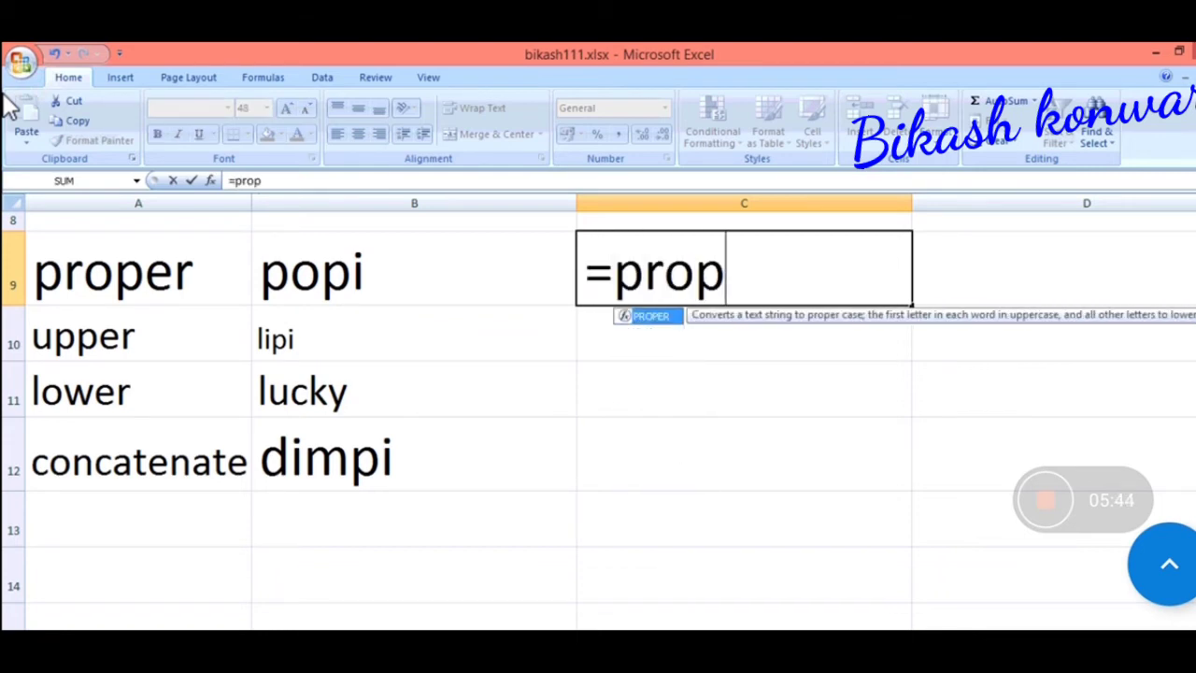
{"action": "type", "text": "er"}
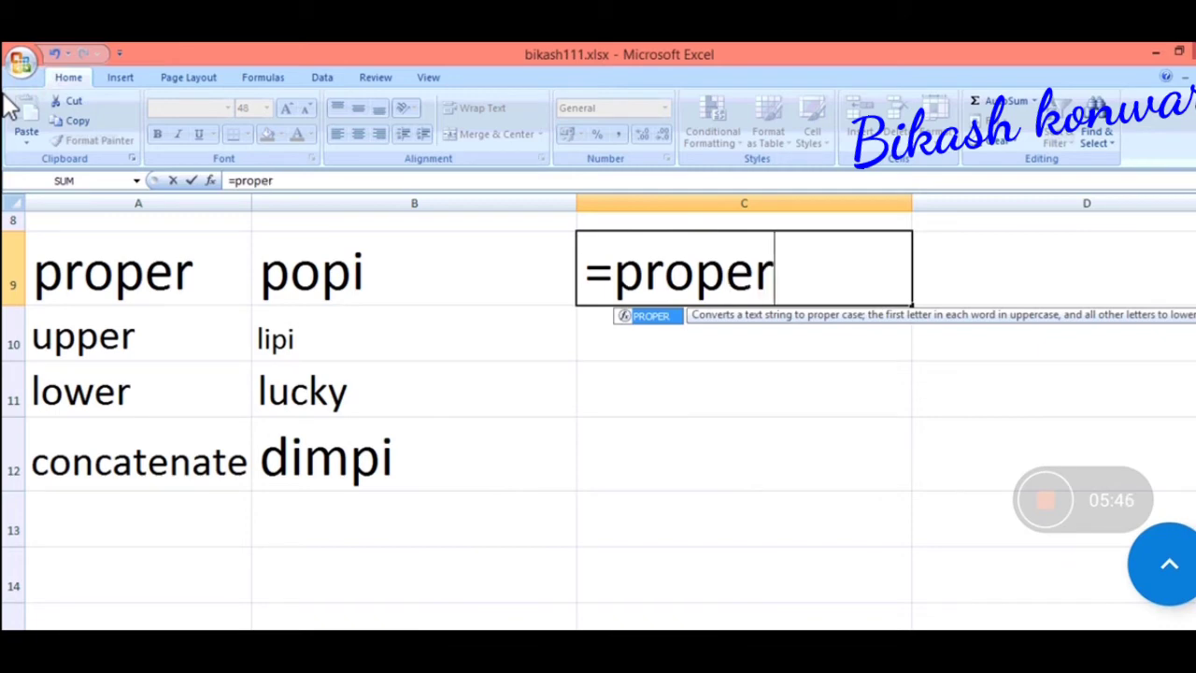
{"action": "type", "text": "("}
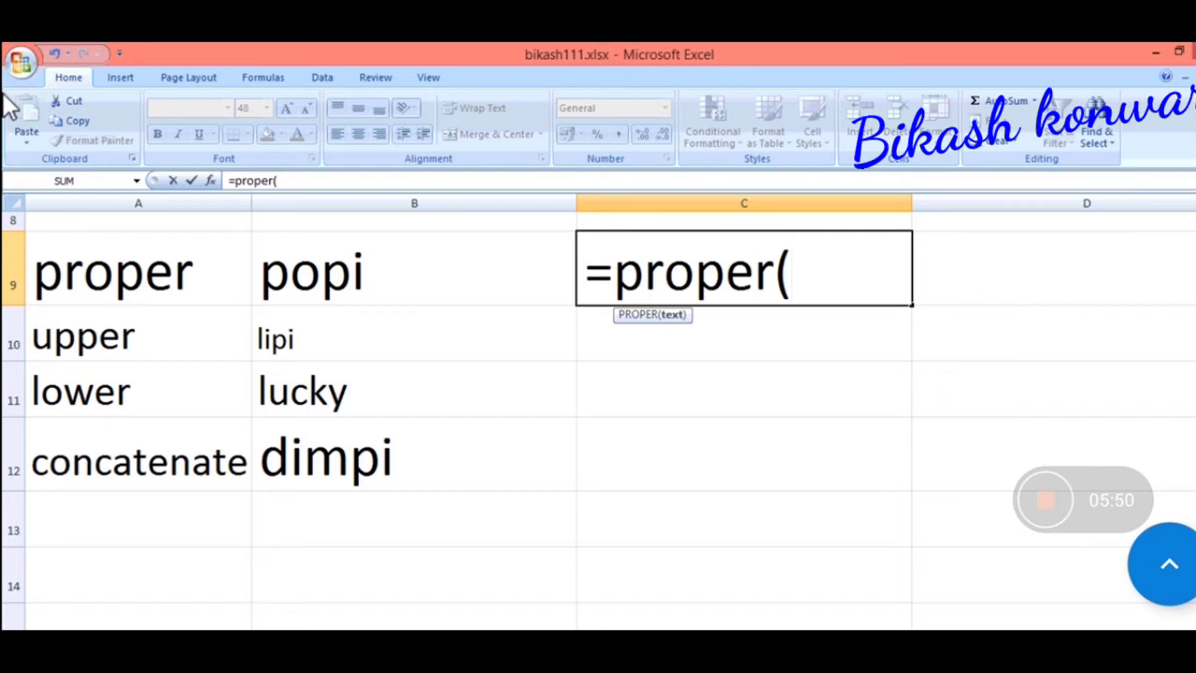
{"action": "key", "text": "Left"}
{"action": "type", "text": ")"}
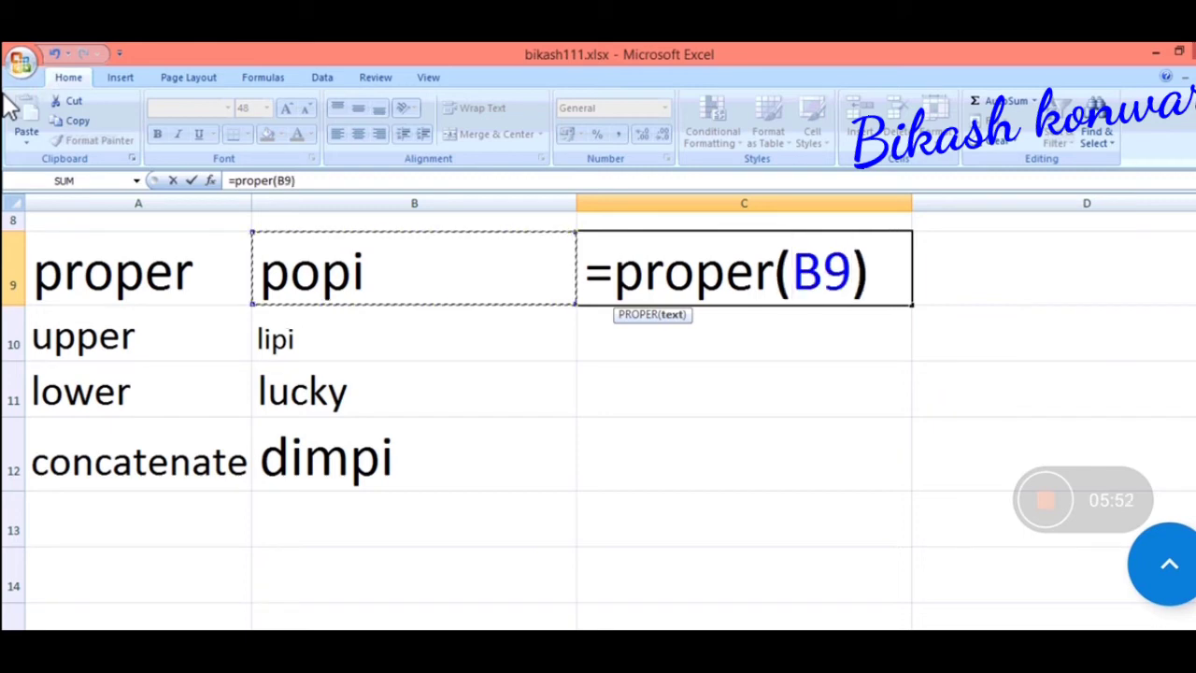
{"action": "key", "text": "Return"}
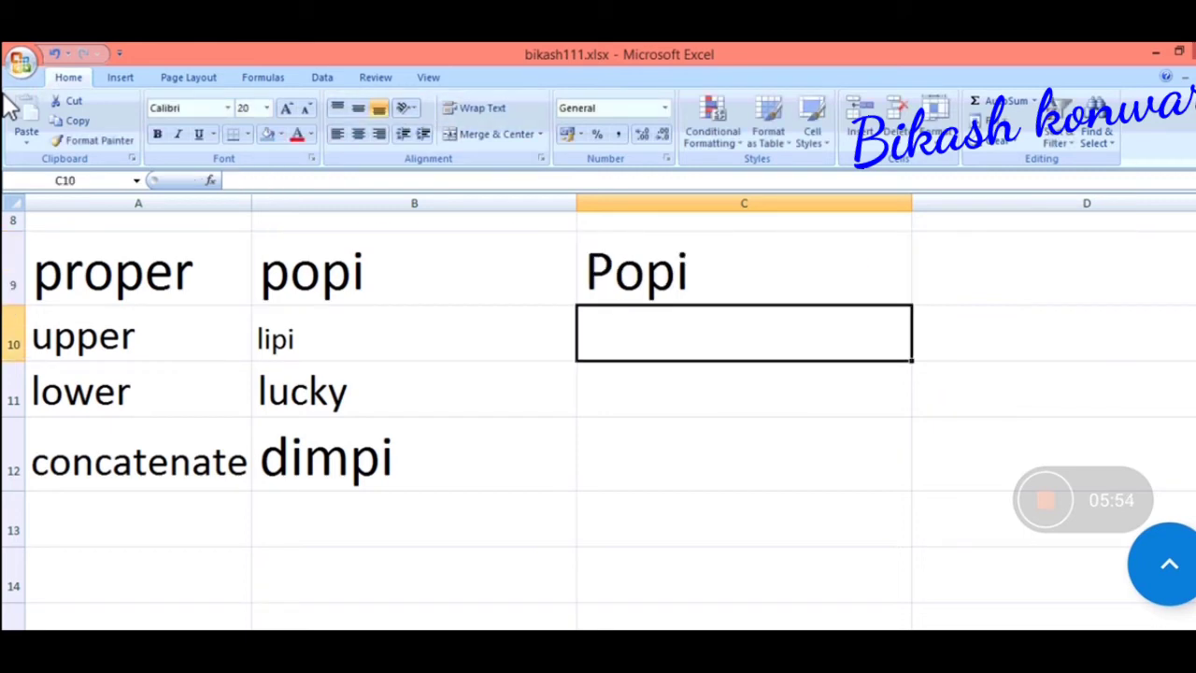
{"action": "key", "text": "Up"}
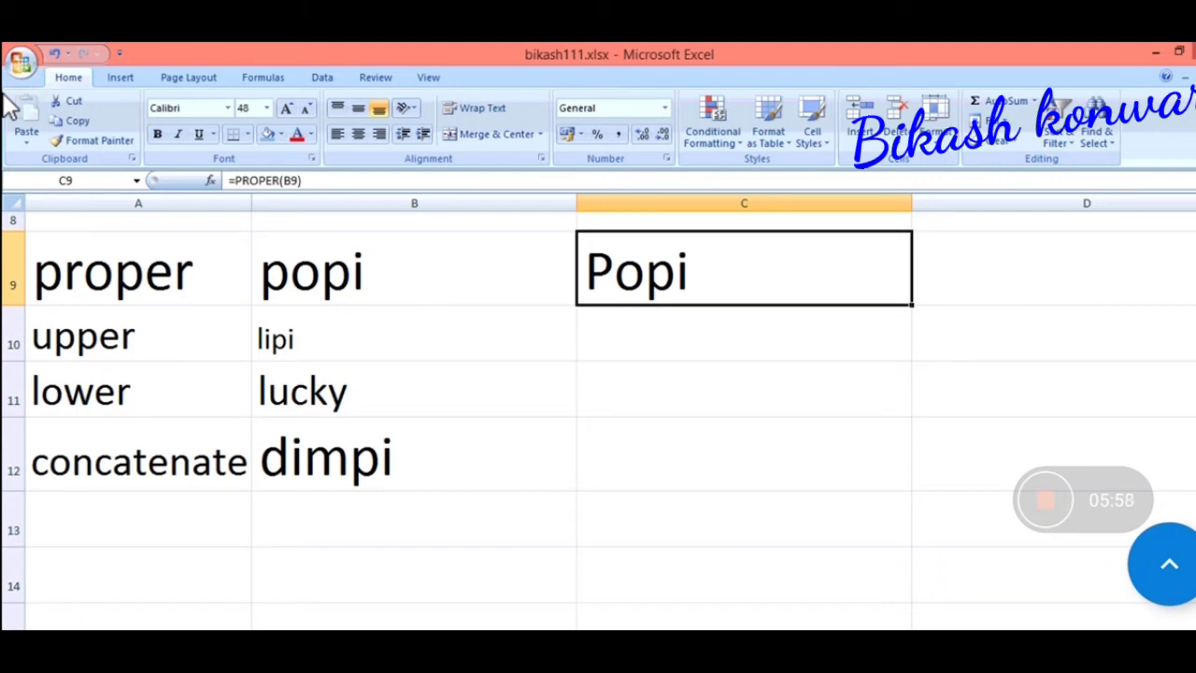
{"action": "left_click_drag", "start_coordinate": [912, 305], "coordinate": [912, 486]}
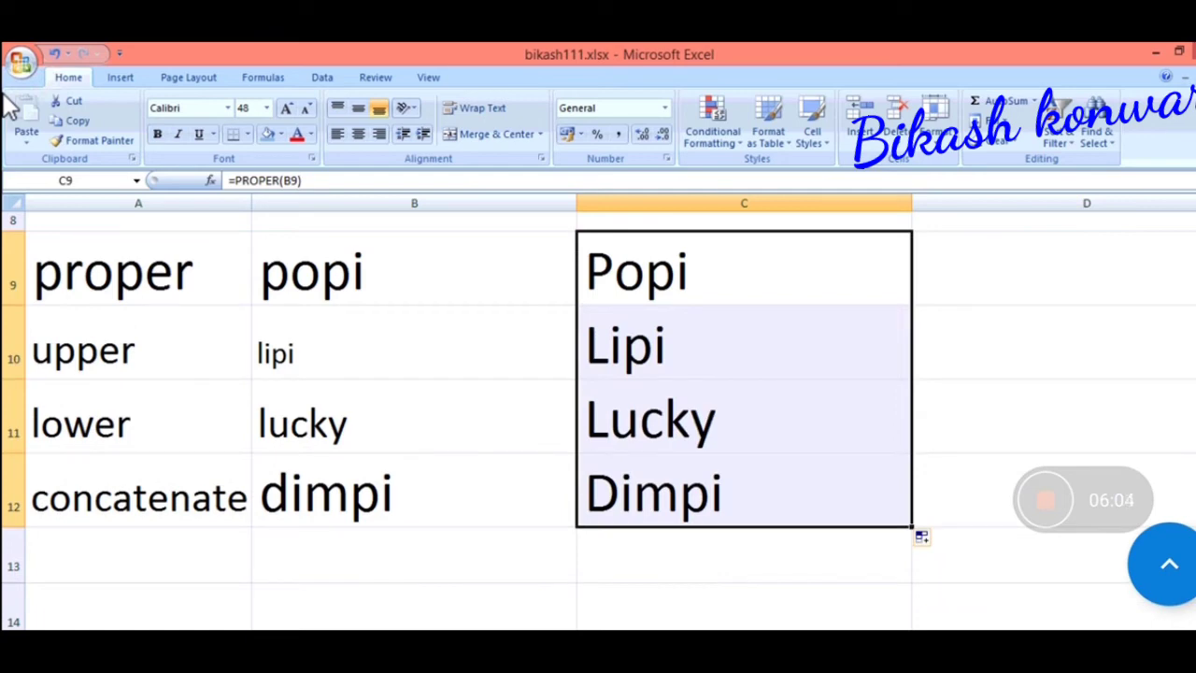
{"action": "key", "text": "Down"}
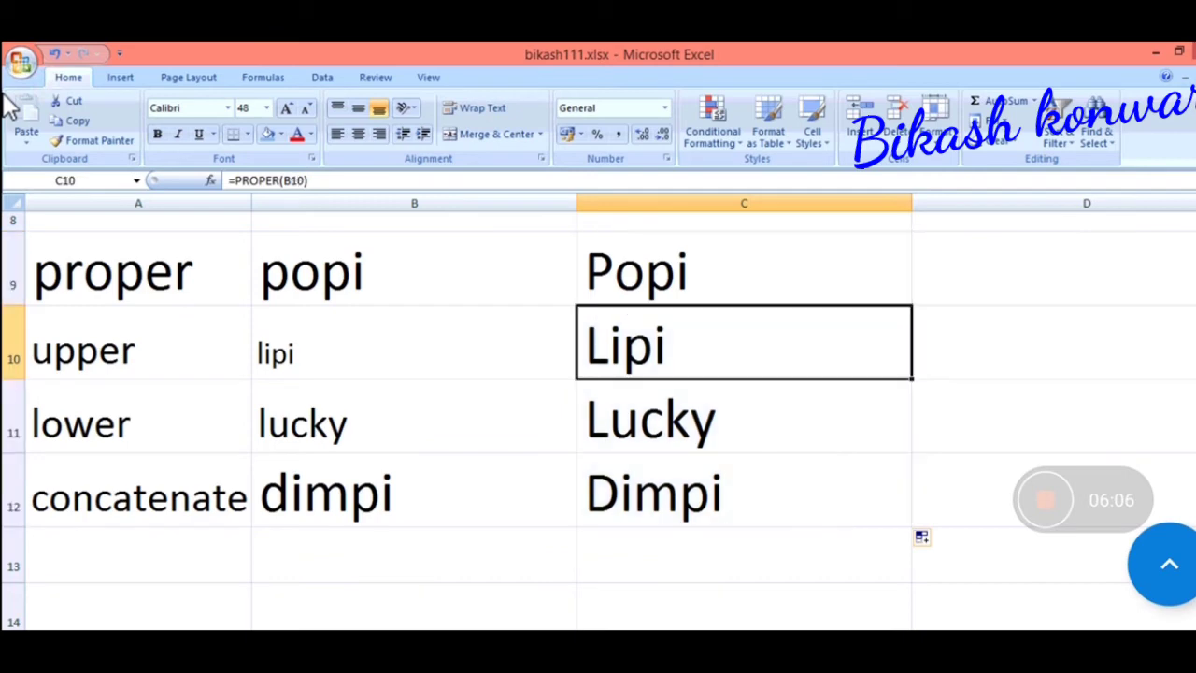
{"action": "key", "text": "Up"}
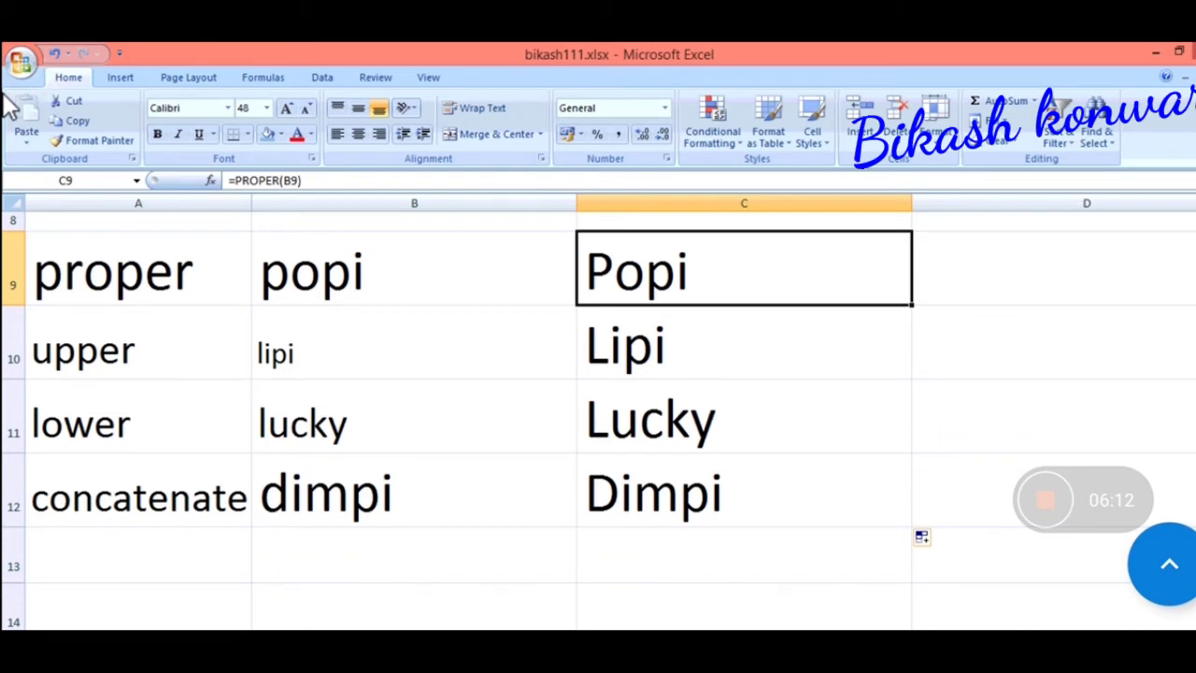
{"action": "key", "text": "shift+Down"}
{"action": "key", "text": "shift+Down"}
{"action": "key", "text": "shift+Down"}
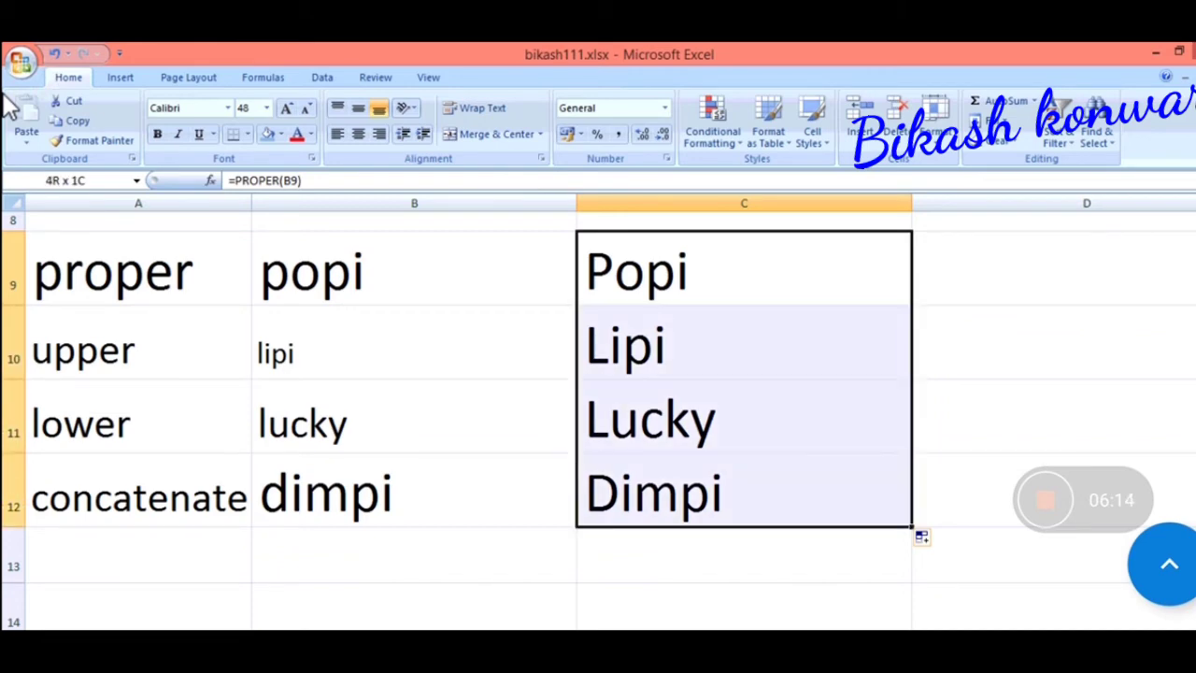
{"action": "key", "text": "Delete"}
Enter =UPPER(B9) in C9 to show POPI
{"action": "key", "text": "shift+Up"}
{"action": "key", "text": "shift+Up"}
{"action": "key", "text": "shift+Up"}
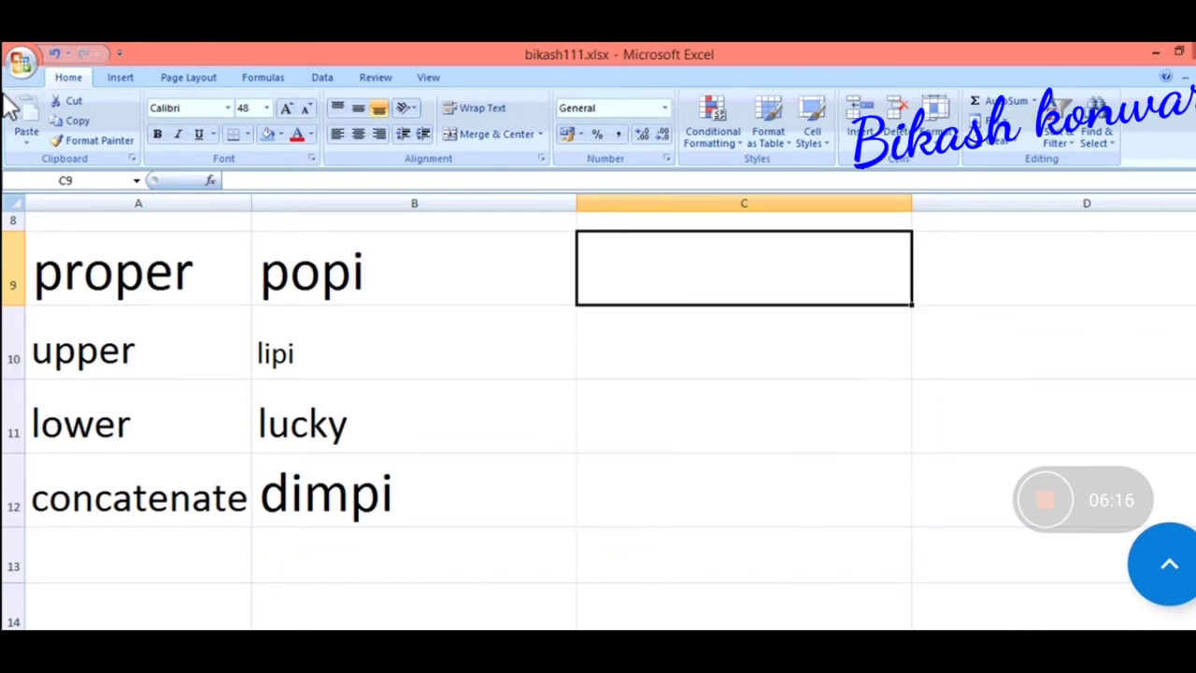
{"action": "type", "text": "="}
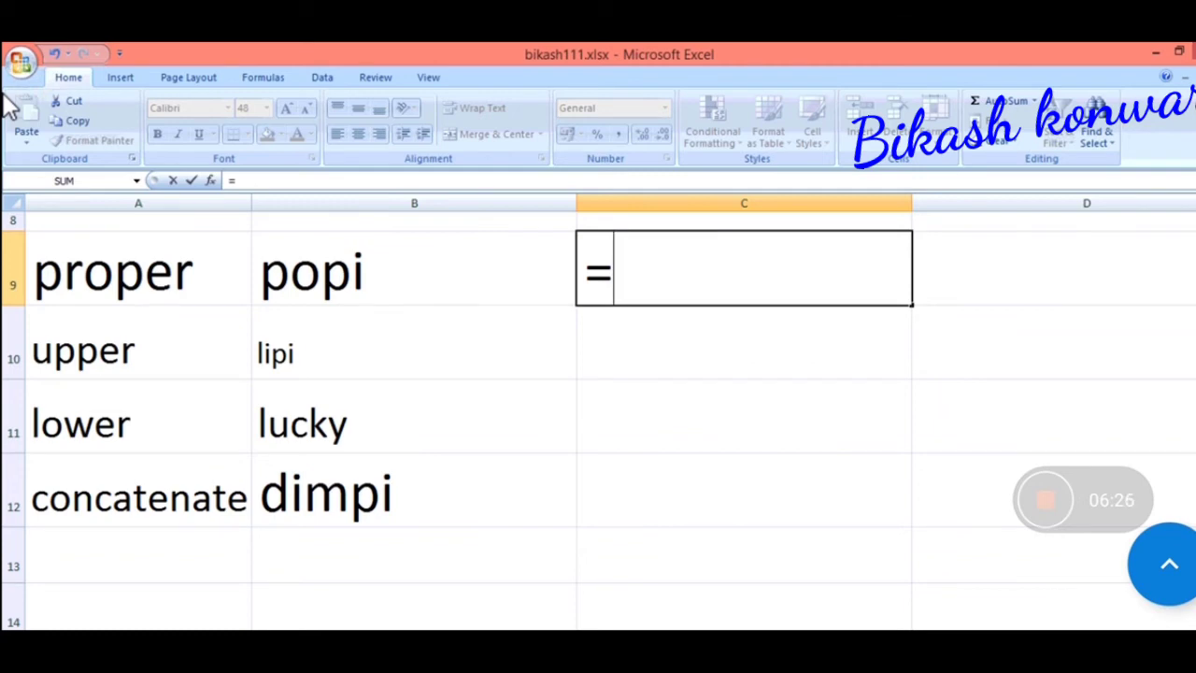
{"action": "type", "text": "upp"}
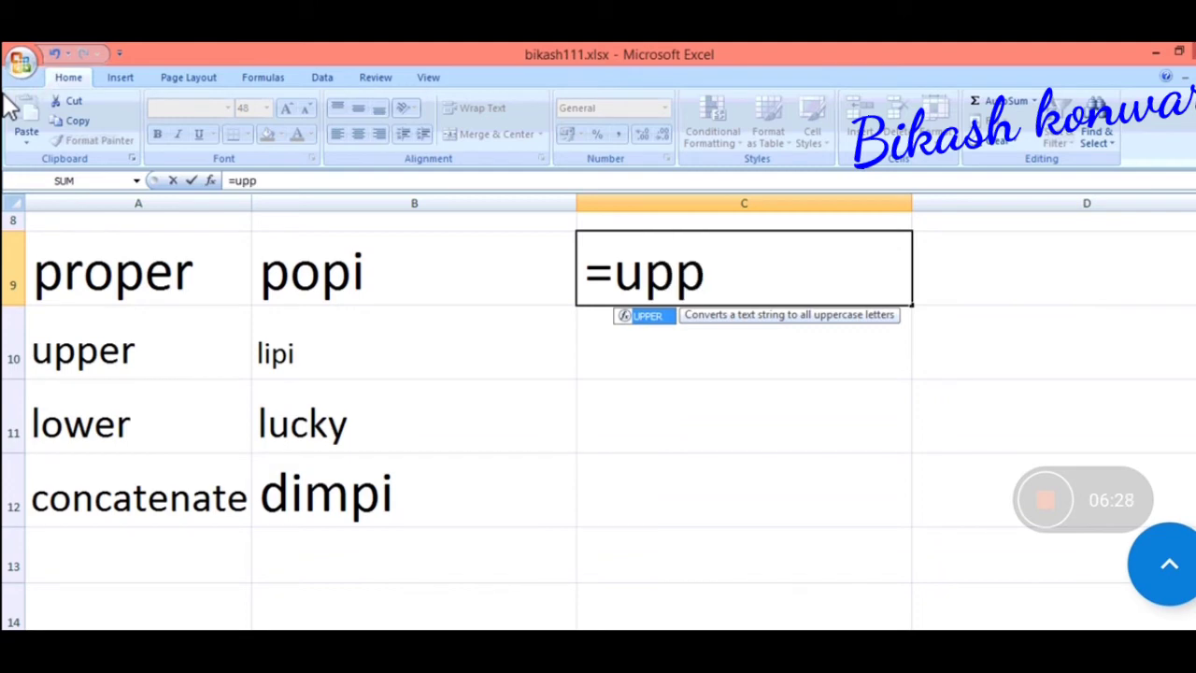
{"action": "type", "text": "er("}
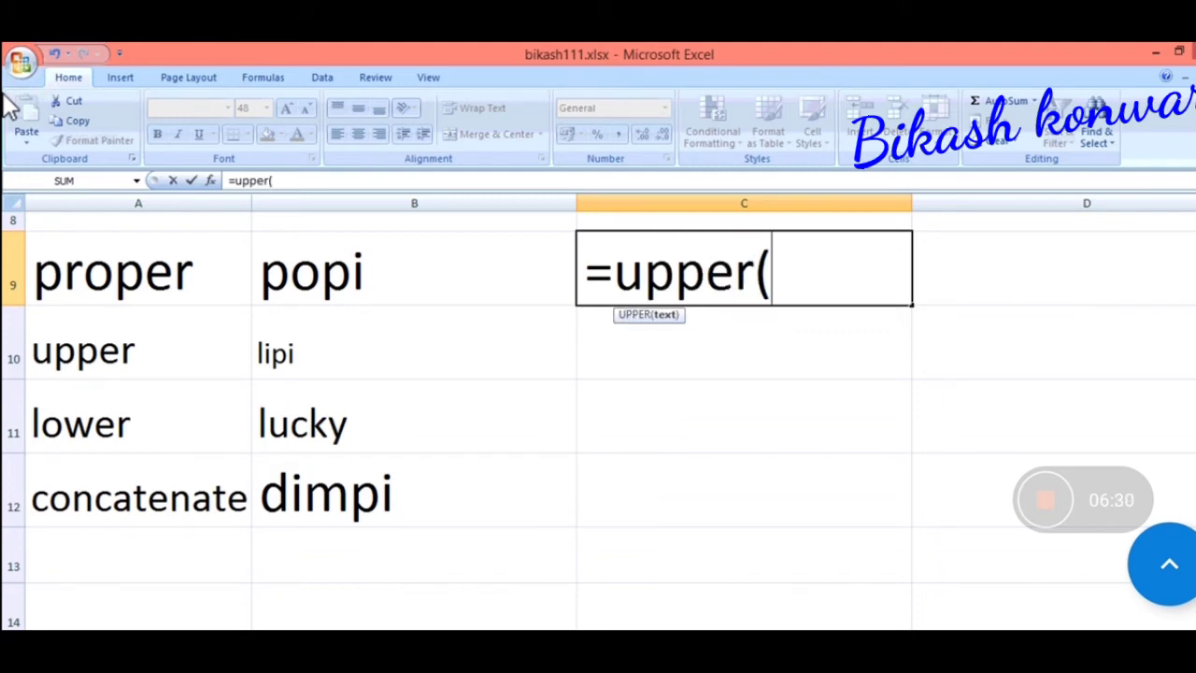
{"action": "key", "text": "Left"}
{"action": "key", "text": "shift+Down"}
{"action": "key", "text": "shift+Up"}
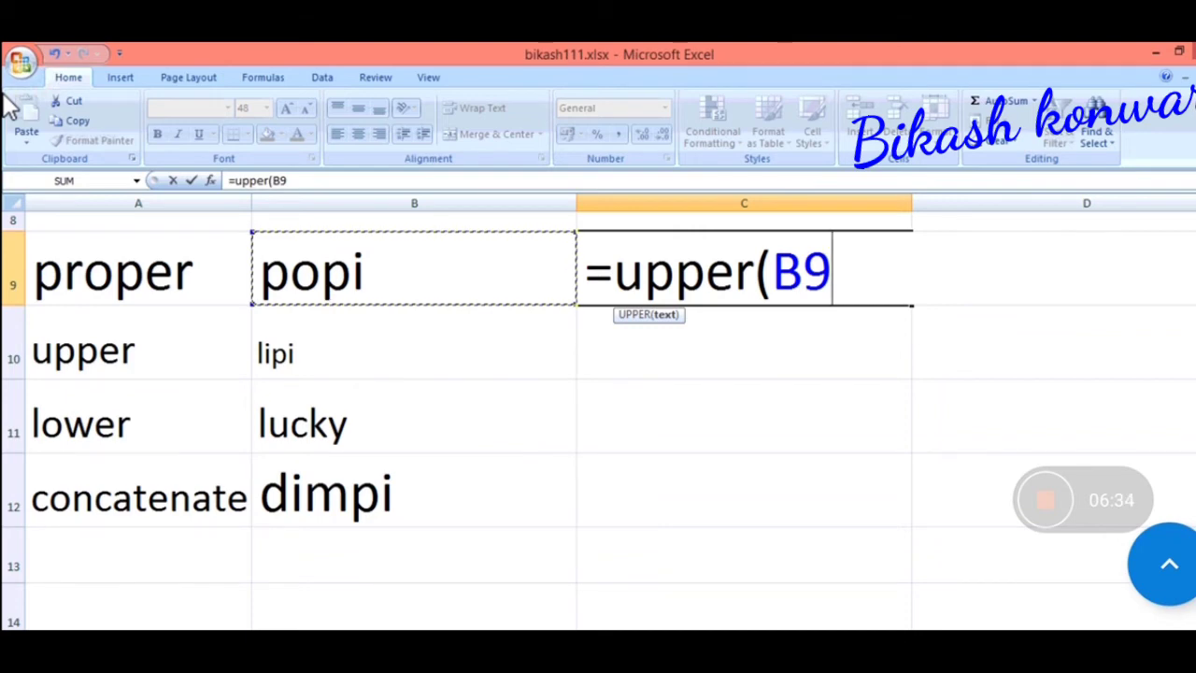
{"action": "type", "text": ")"}
{"action": "key", "text": "Return"}
Fill the UPPER formula down to C12 and start a formula with = in D9
{"action": "key", "text": "Up"}
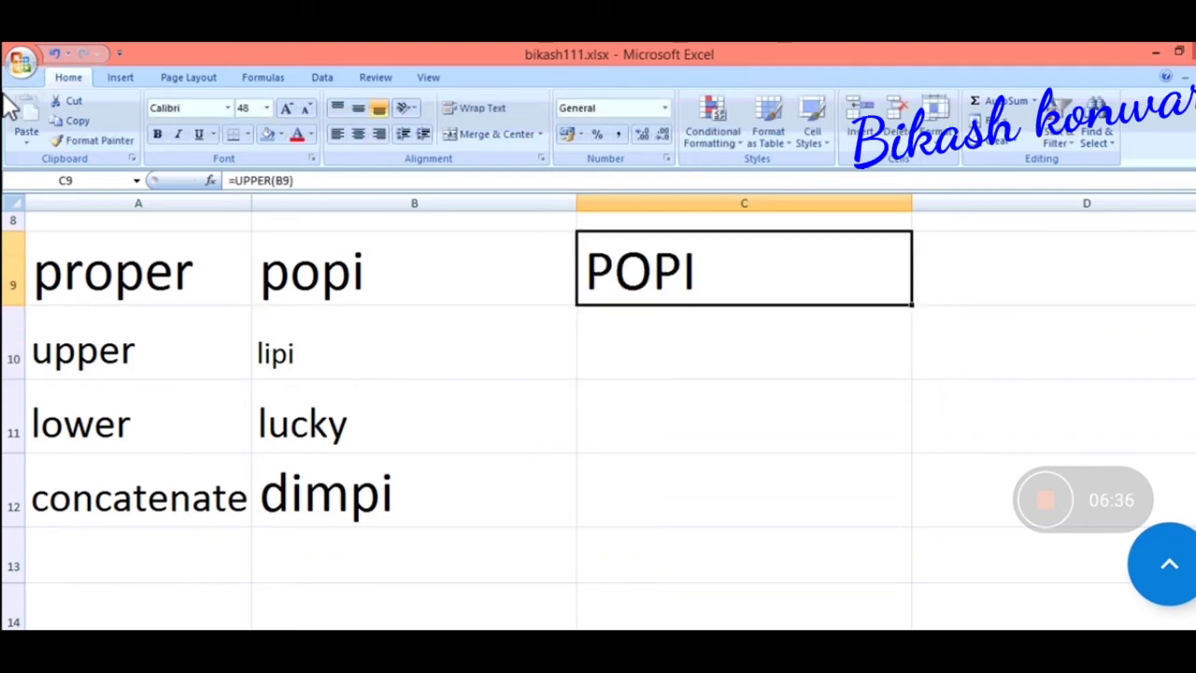
{"action": "left_click_drag", "start_coordinate": [912, 305], "coordinate": [912, 527]}
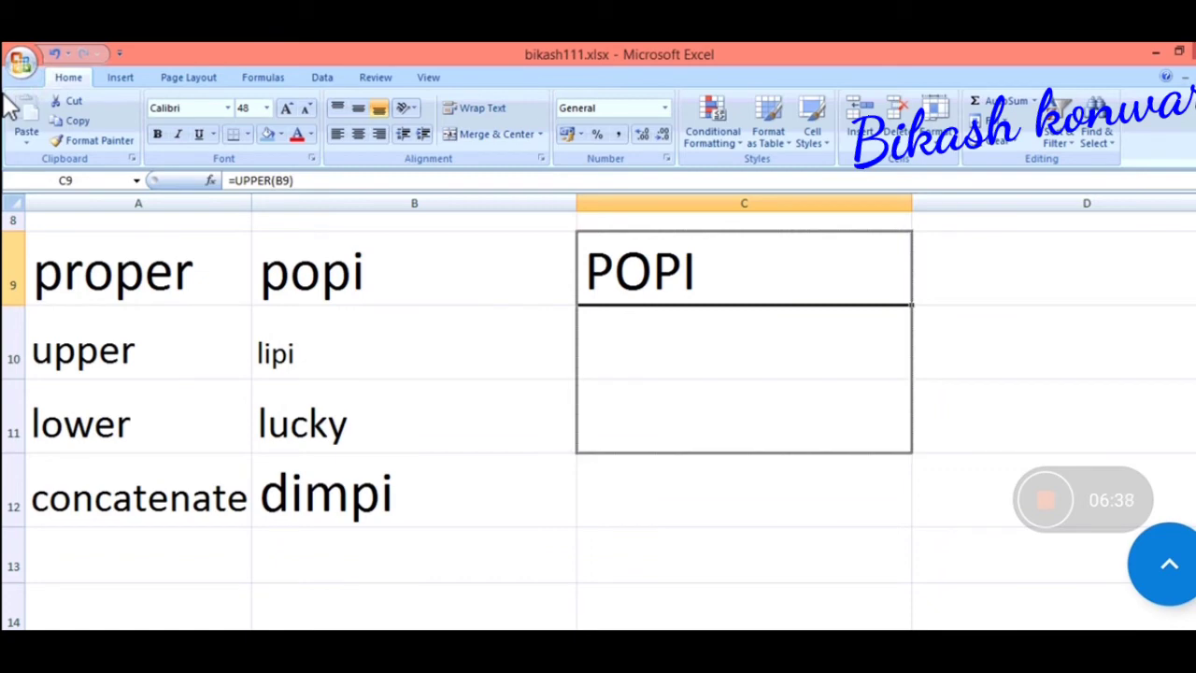
{"action": "key", "text": "Down"}
{"action": "key", "text": "Up"}
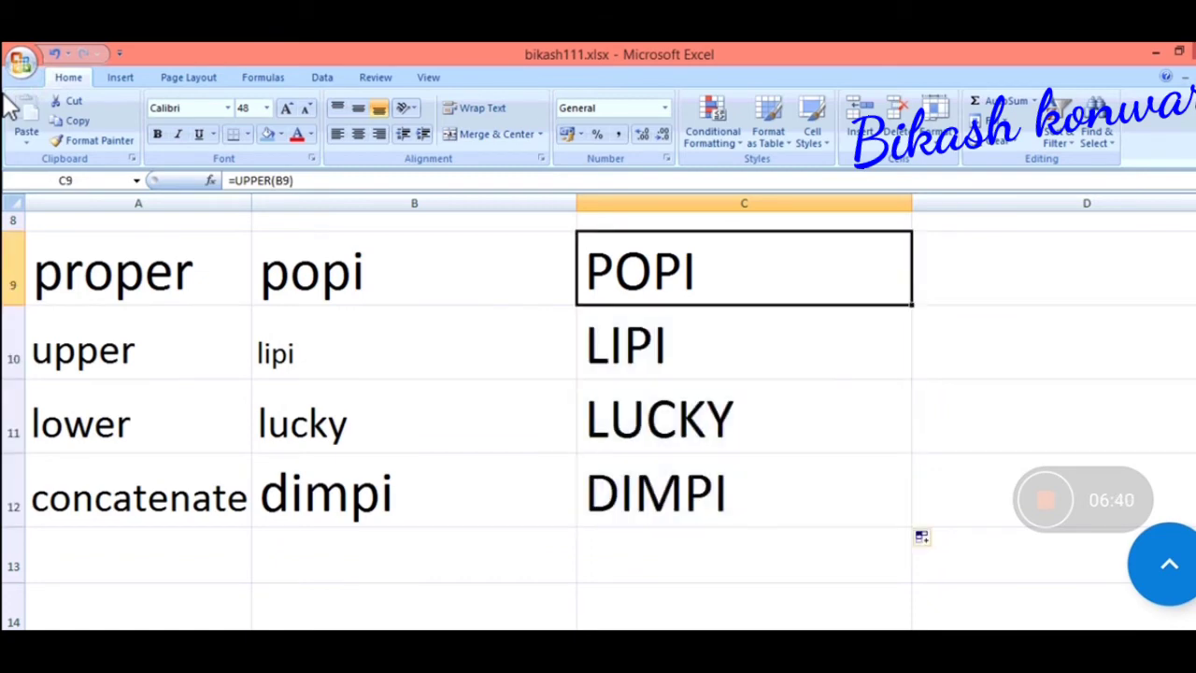
{"action": "key", "text": "Right"}
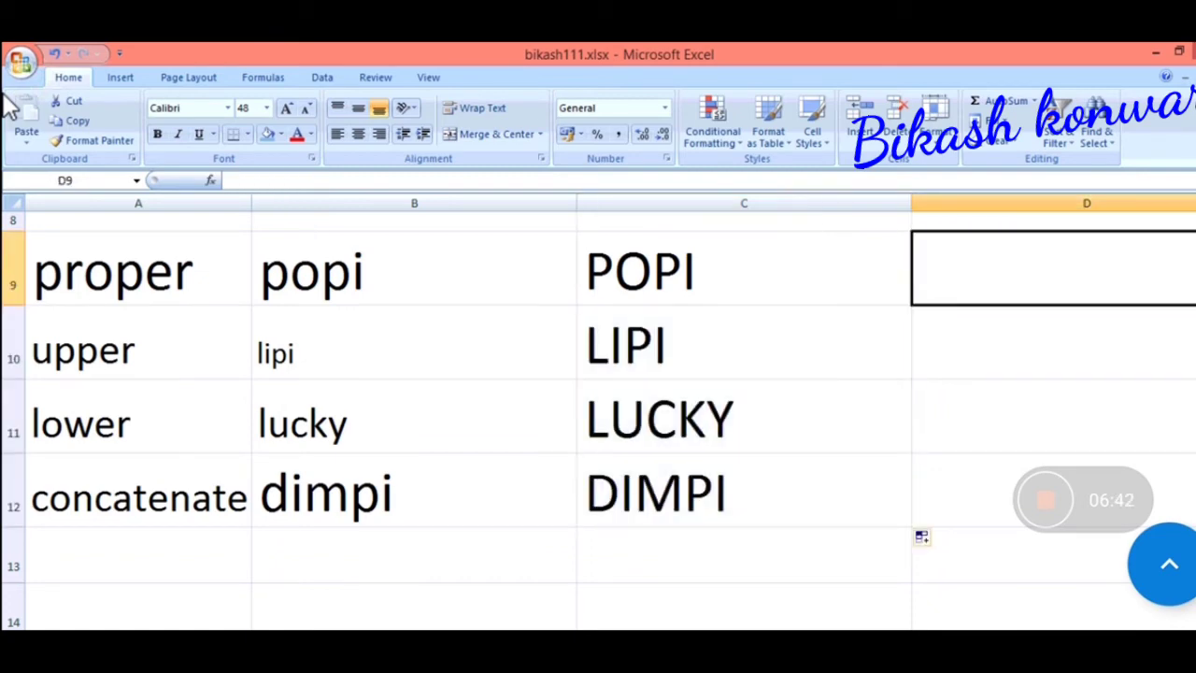
{"action": "type", "text": "="}
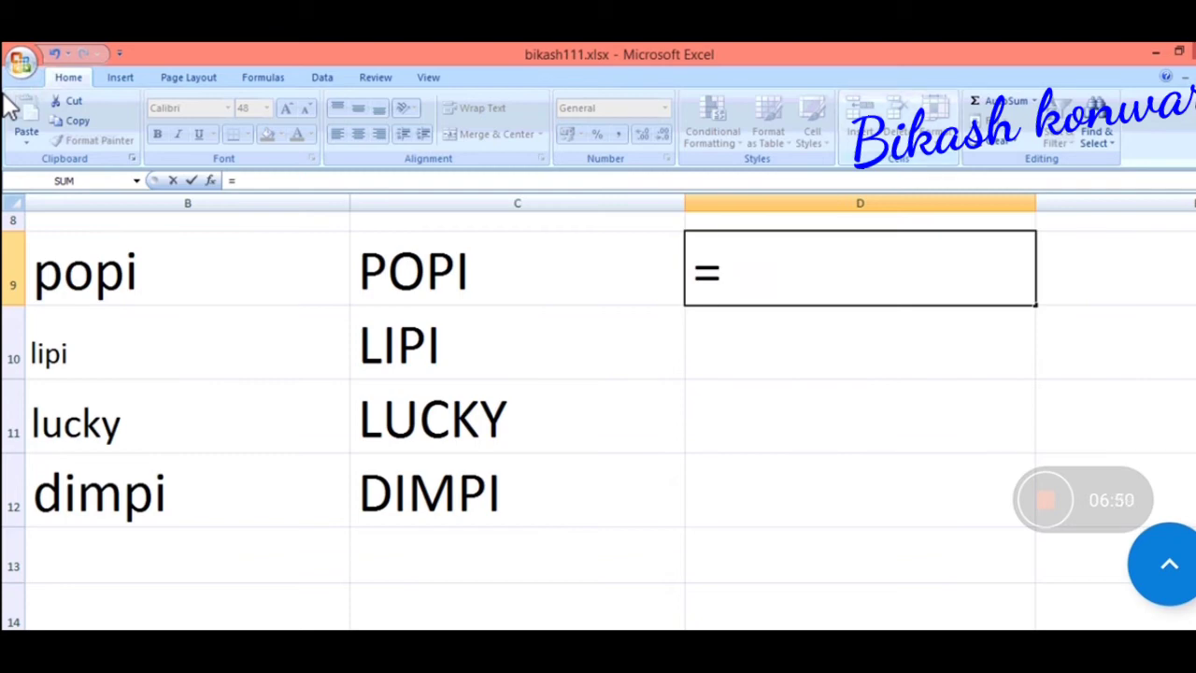
Complete =LOWER(C9) in D9 to convert POPI back to popi
{"action": "type", "text": "lower"}
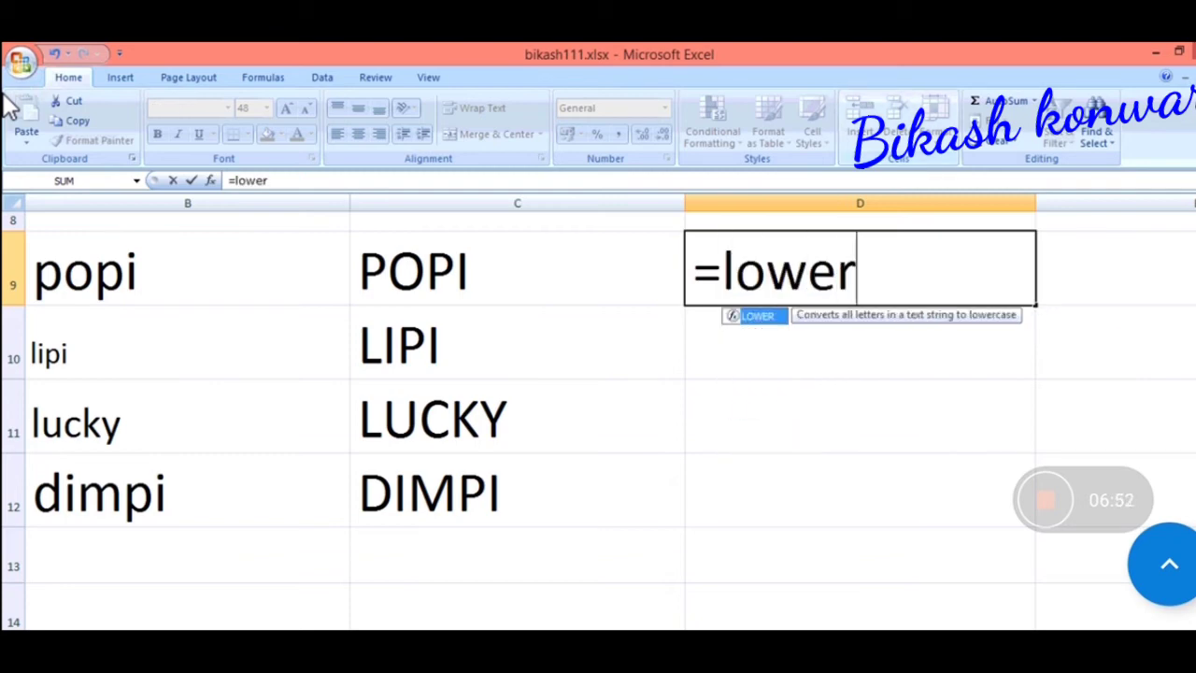
{"action": "type", "text": "("}
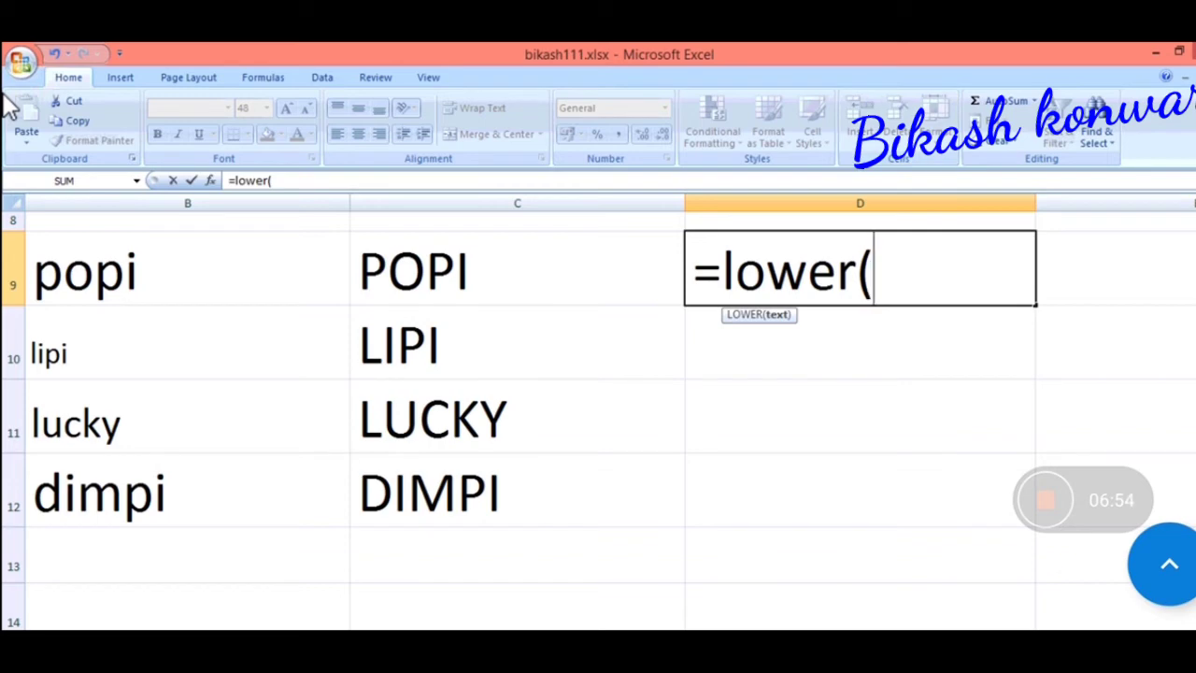
{"action": "key", "text": "Left"}
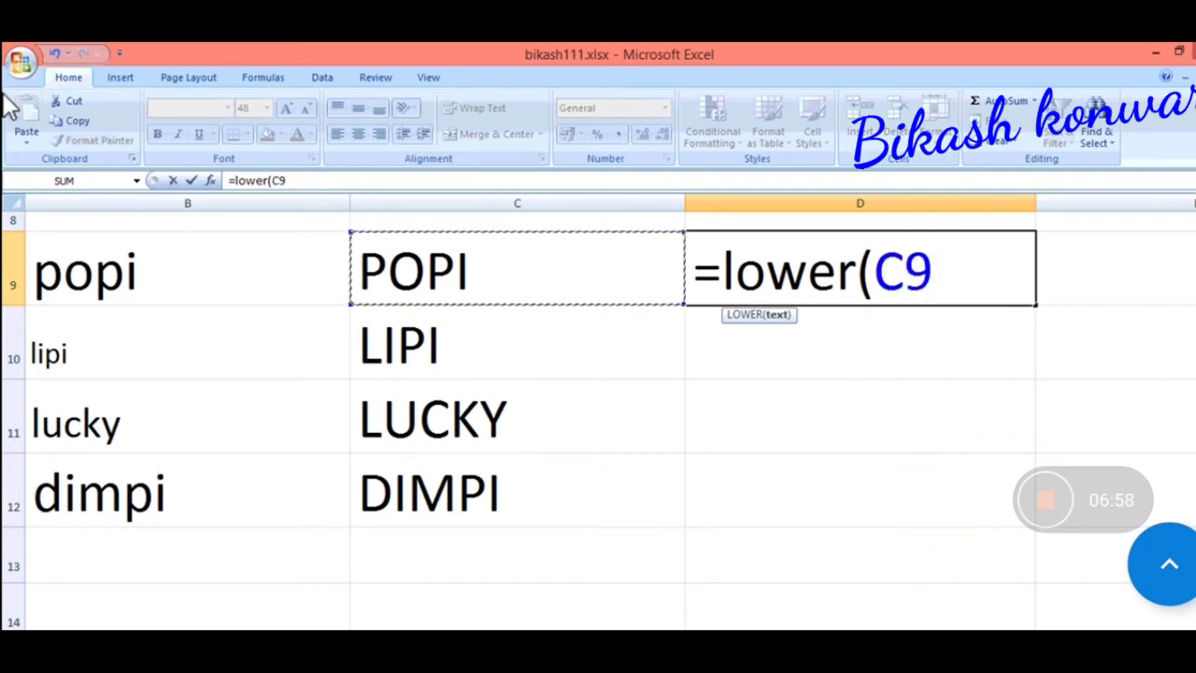
{"action": "type", "text": ")"}
{"action": "key", "text": "Return"}
Fill the LOWER formula down from D9 to D12
{"action": "scroll", "coordinate": [9, 108], "scroll_direction": "up", "scroll_amount": 3}
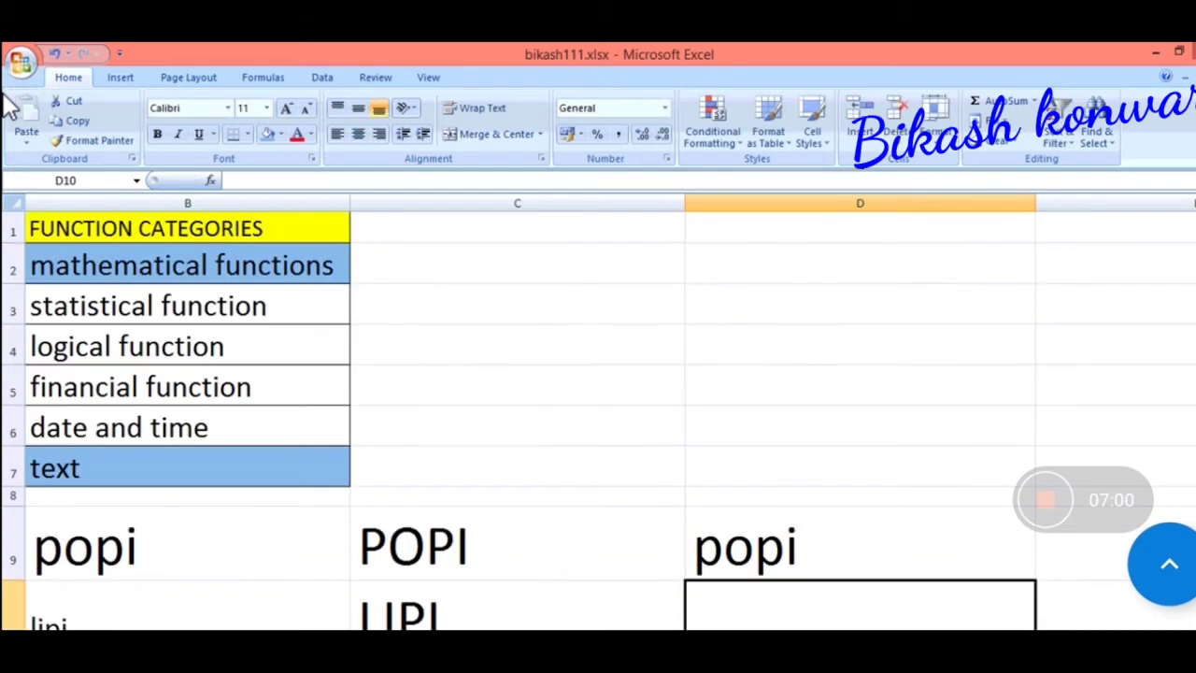
{"action": "scroll", "coordinate": [9, 108], "scroll_direction": "down", "scroll_amount": 3}
{"action": "key", "text": "Up"}
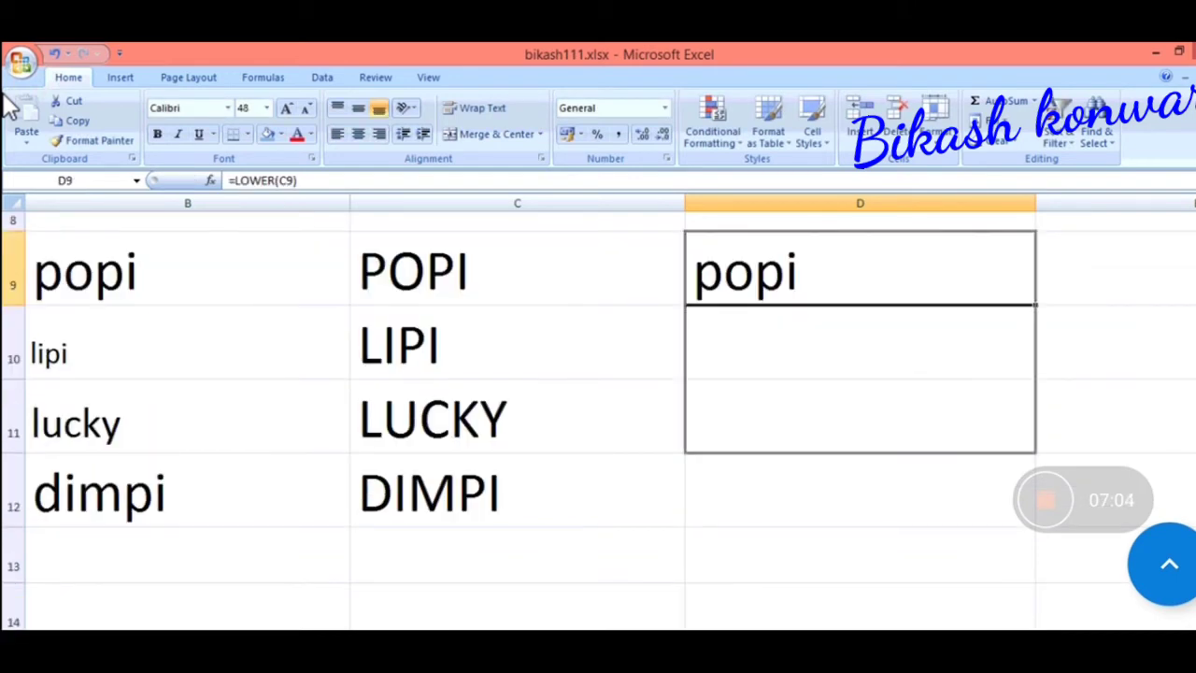
{"action": "left_click_drag", "start_coordinate": [1036, 305], "coordinate": [1036, 526]}
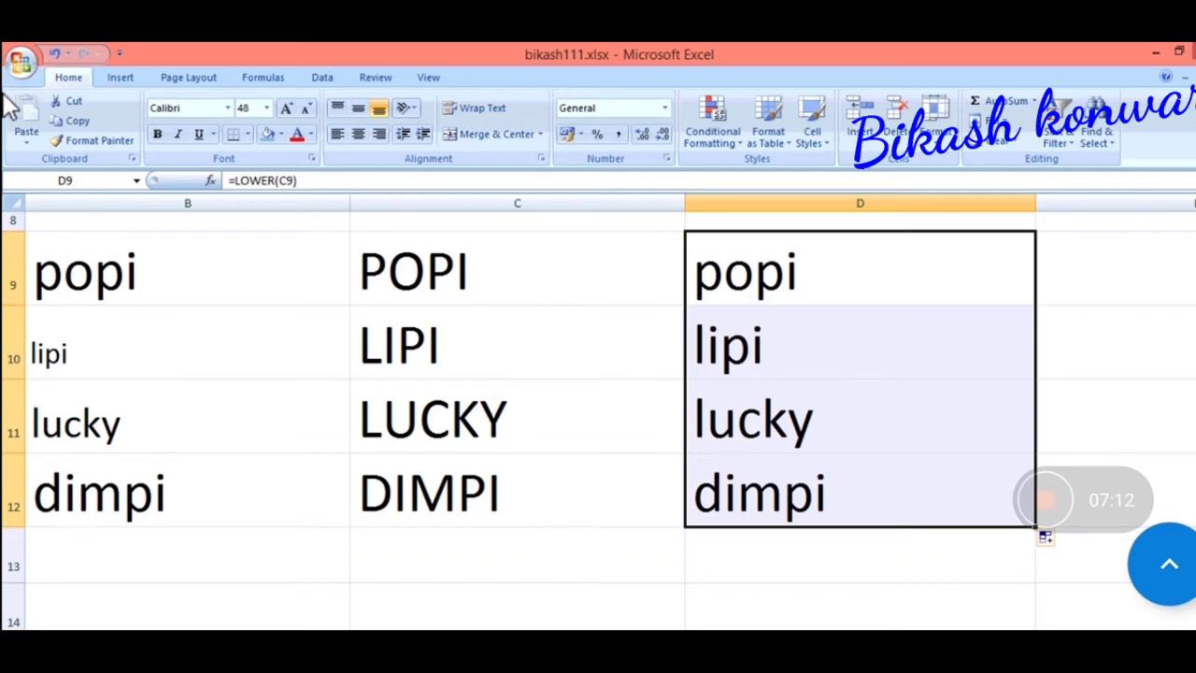
{"action": "scroll", "coordinate": [598, 374], "scroll_direction": "left", "scroll_amount": 2}
{"action": "scroll", "coordinate": [1046, 500], "scroll_direction": "right", "scroll_amount": 2}
{"action": "scroll", "coordinate": [599, 374], "scroll_direction": "left", "scroll_amount": 2}
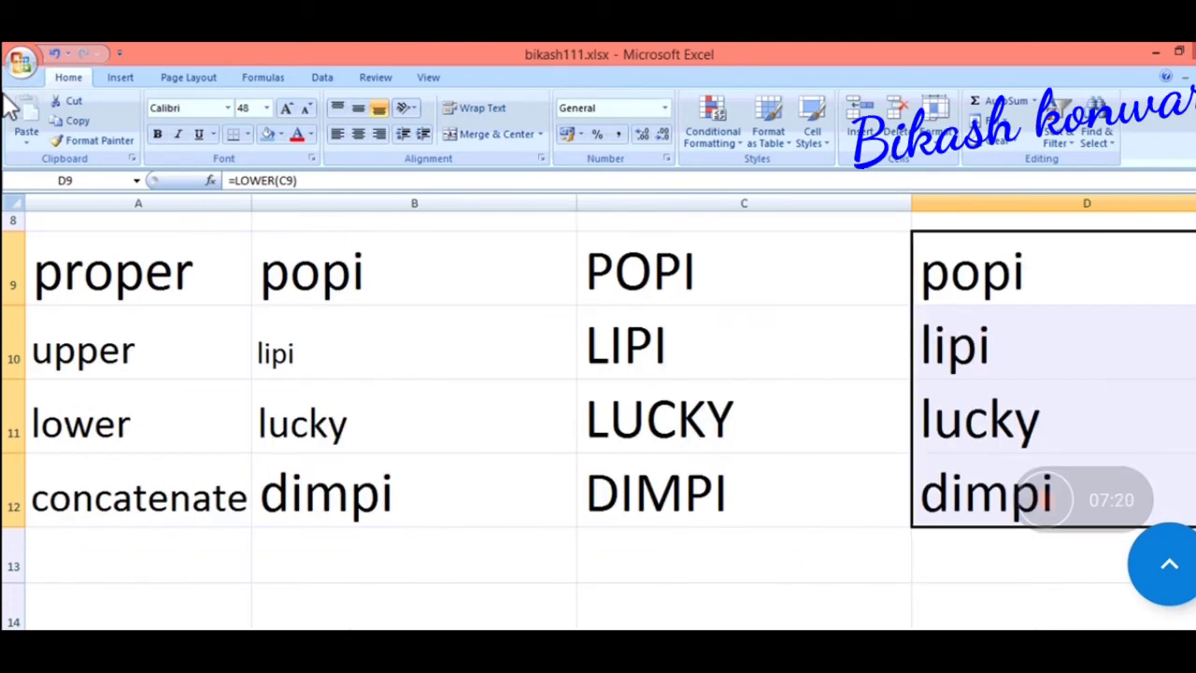
{"action": "scroll", "coordinate": [598, 420], "scroll_direction": "up", "scroll_amount": 3}
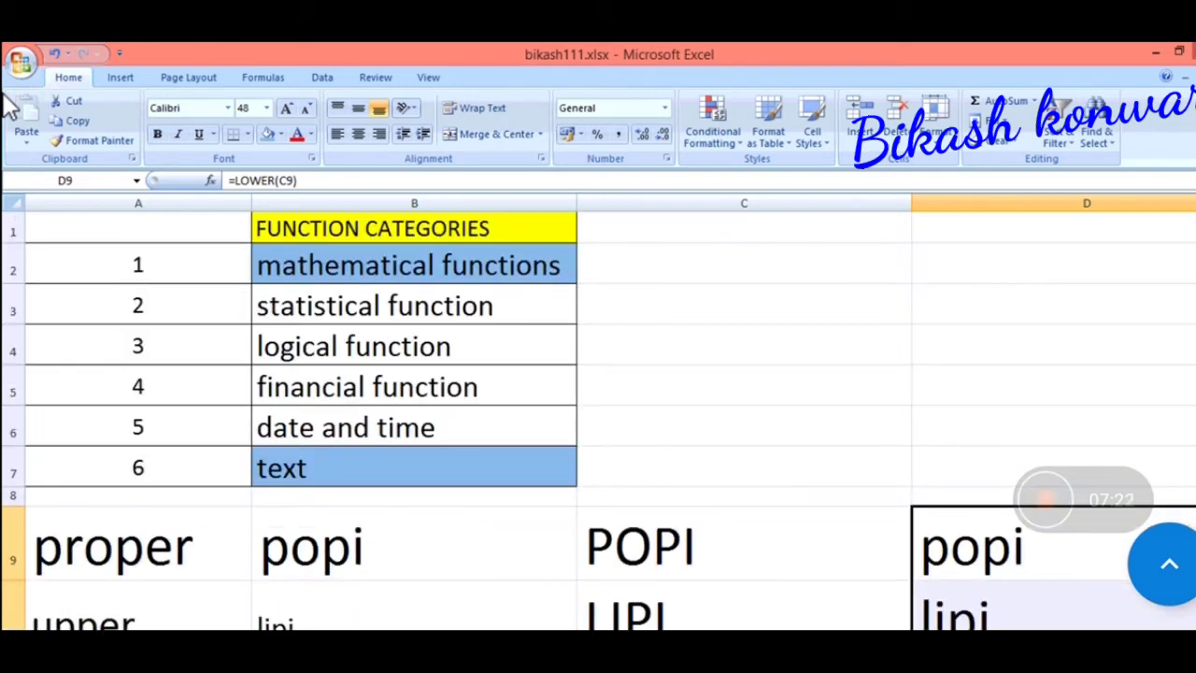
Move to B8 and make row 8 taller for headings
{"action": "key", "text": "Up"}
{"action": "key", "text": "Left"}
{"action": "key", "text": "Left"}
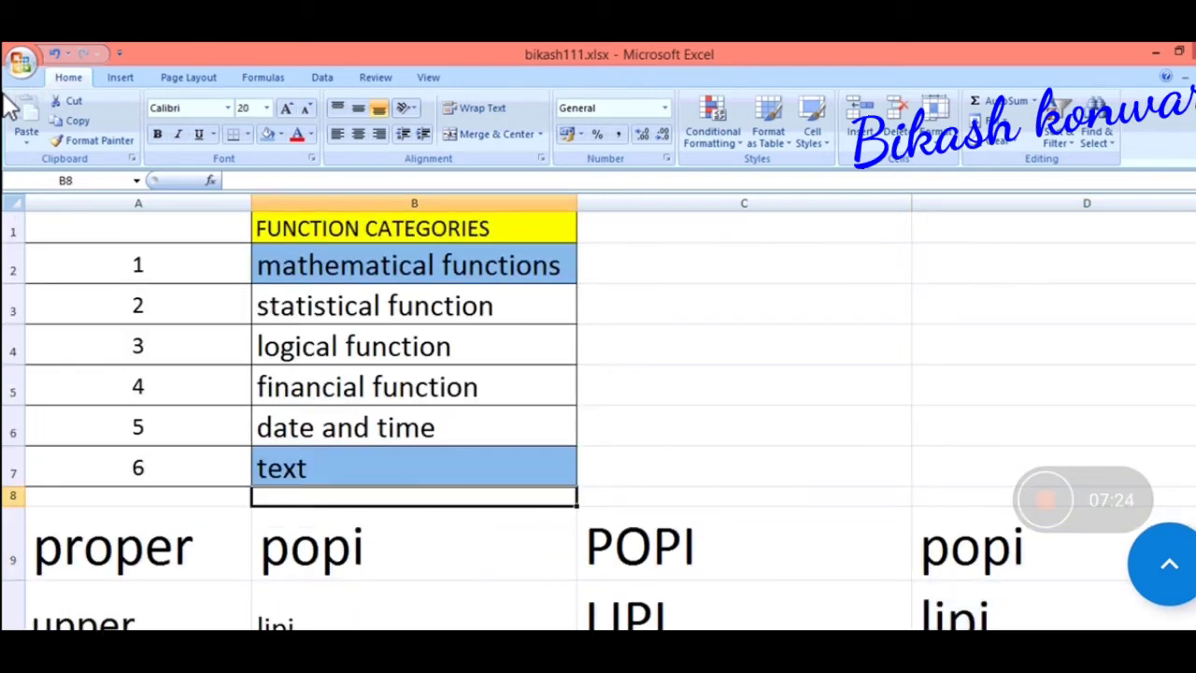
{"action": "left_click_drag", "start_coordinate": [13, 506], "coordinate": [13, 523]}
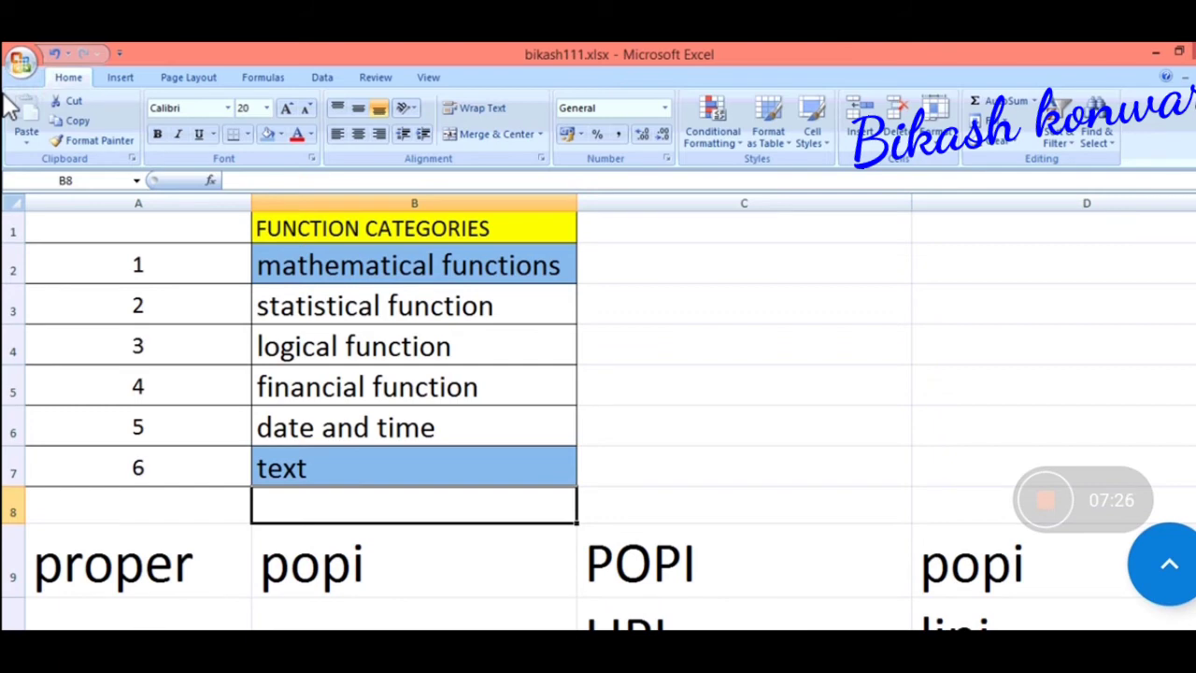
Type the headings 'firt name' in B8, 'middle' in C8 and begin 'last' in D8
{"action": "type", "text": "firt"}
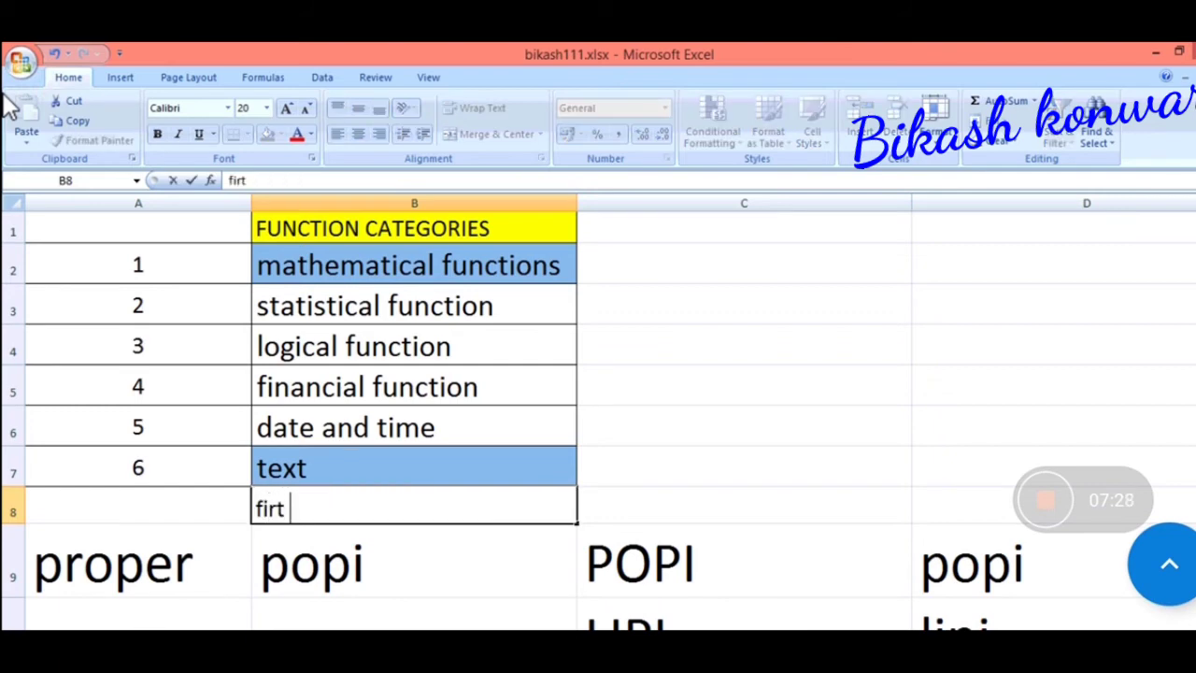
{"action": "type", "text": " name"}
{"action": "key", "text": "Tab"}
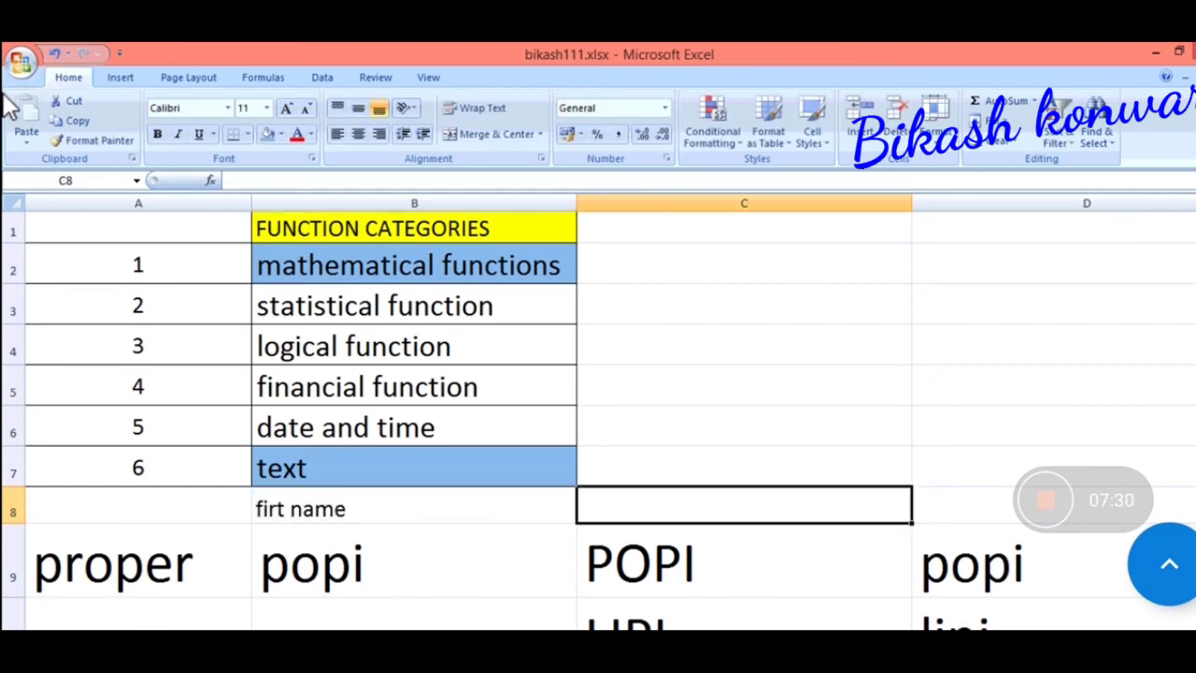
{"action": "type", "text": "mi"}
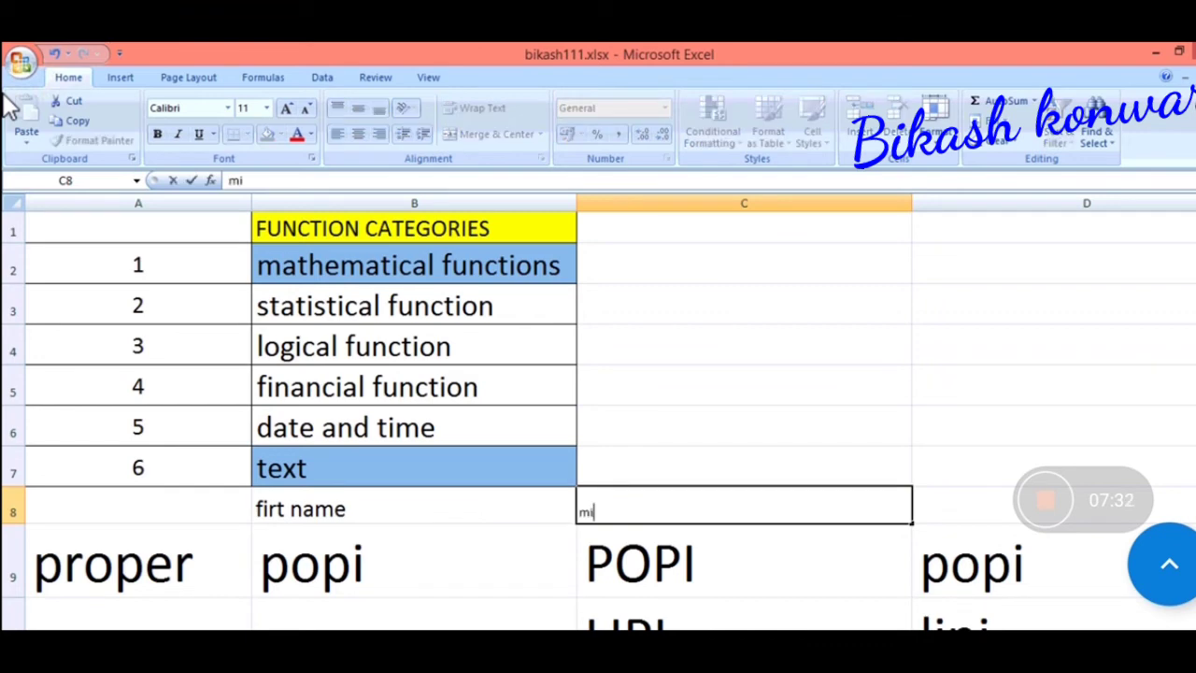
{"action": "type", "text": "ddle"}
{"action": "key", "text": "Tab"}
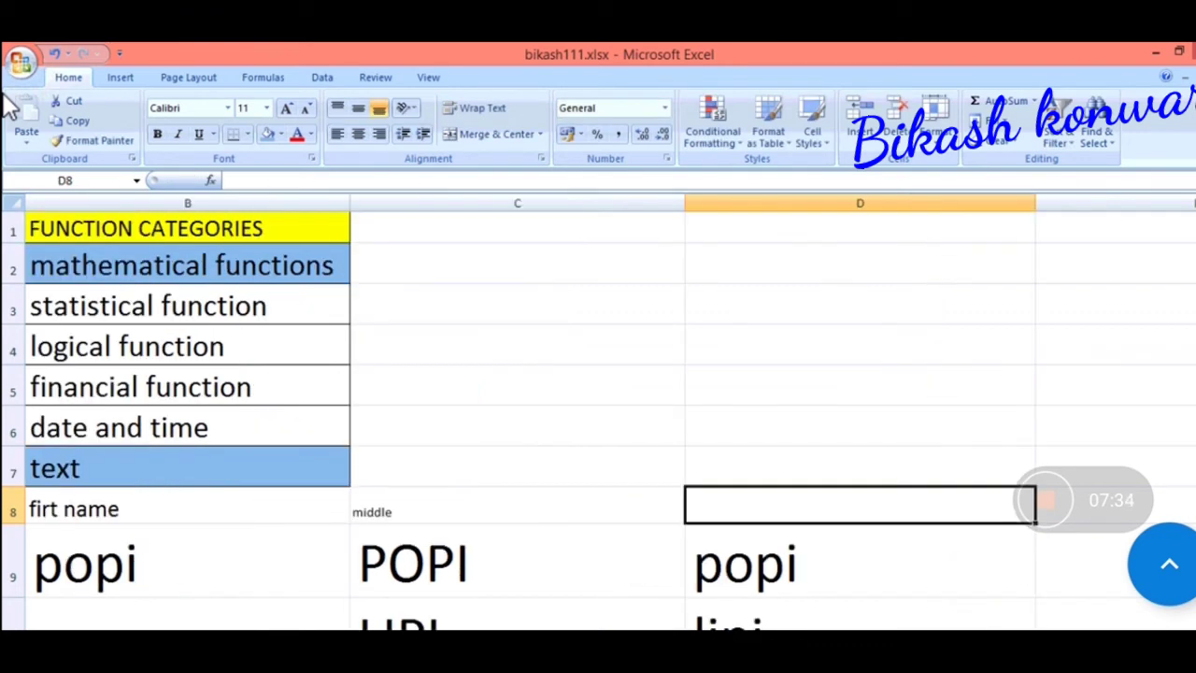
{"action": "type", "text": "last"}
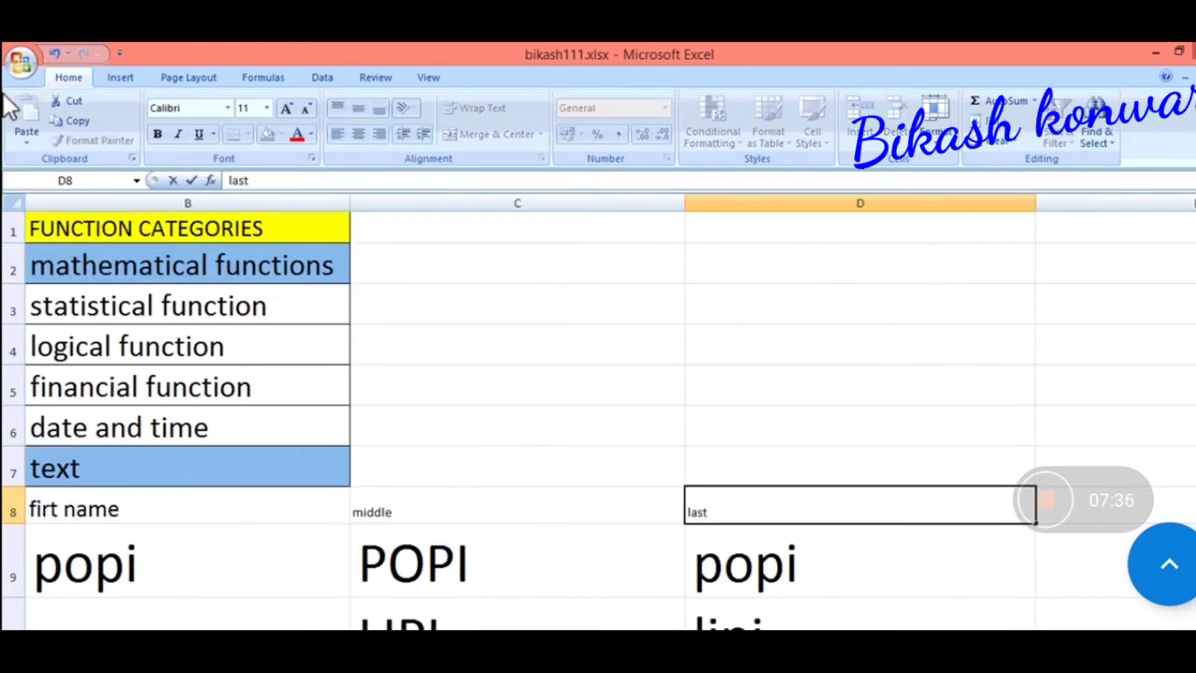
Commit 'last' in D8 and add the heading 'full name' in E8
{"action": "key", "text": "Tab"}
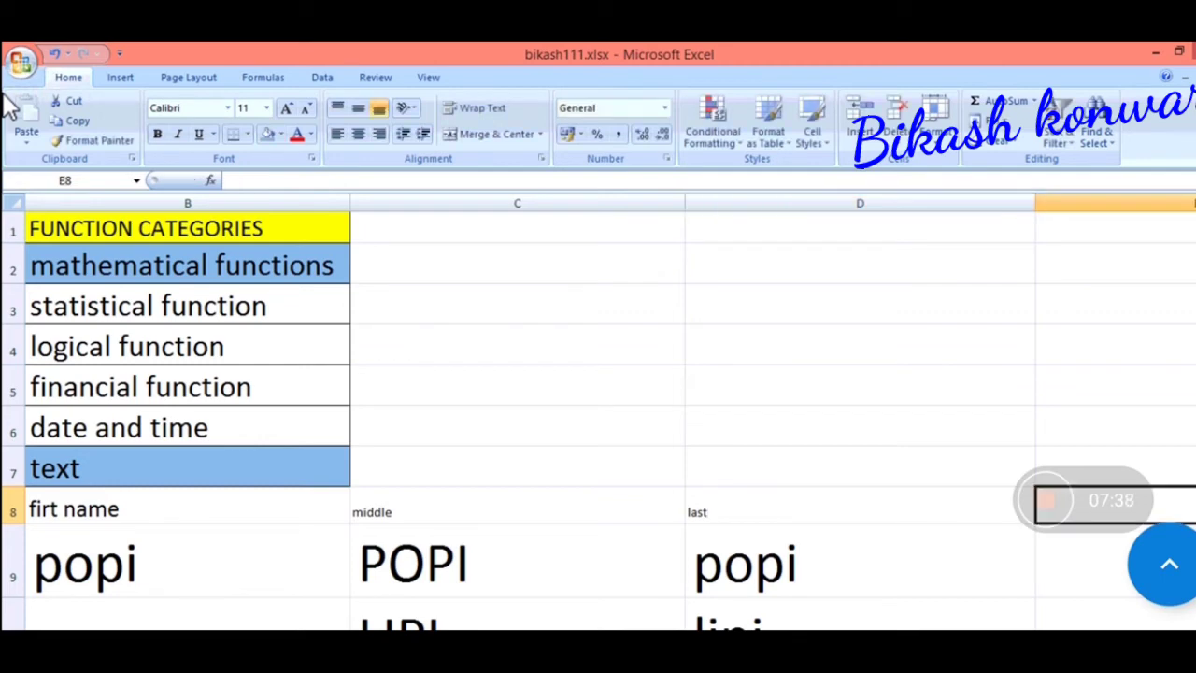
{"action": "type", "text": "full nam"}
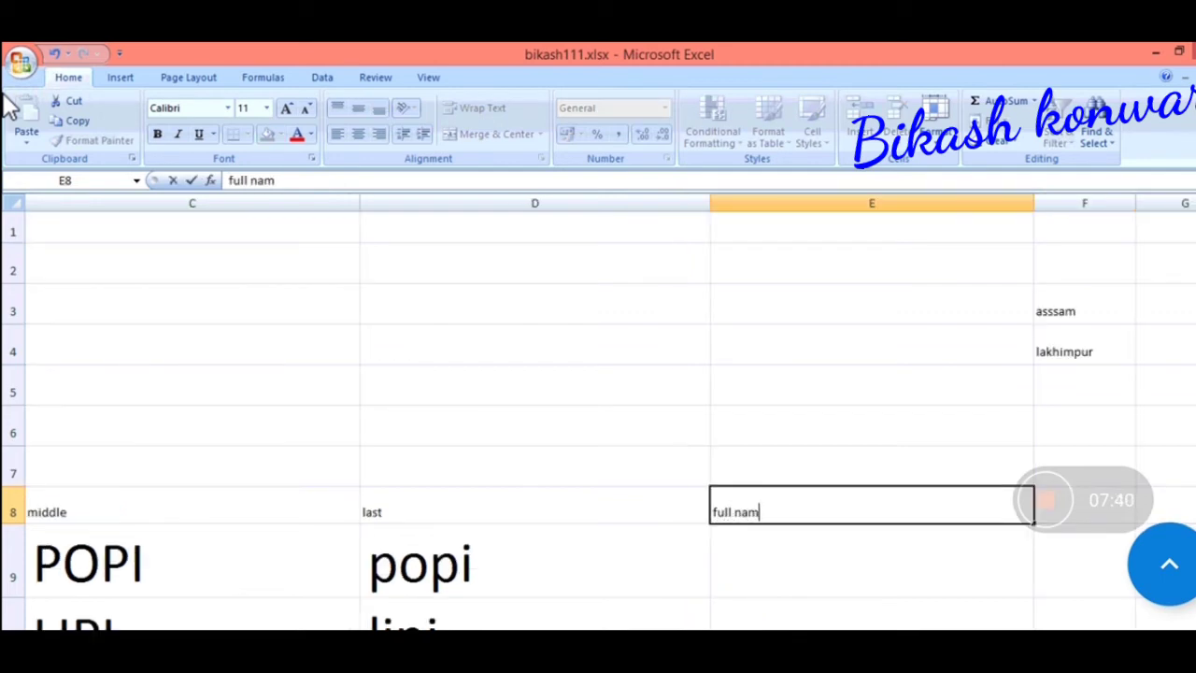
{"action": "type", "text": "e"}
{"action": "scroll", "coordinate": [598, 420], "scroll_direction": "down", "scroll_amount": 3}
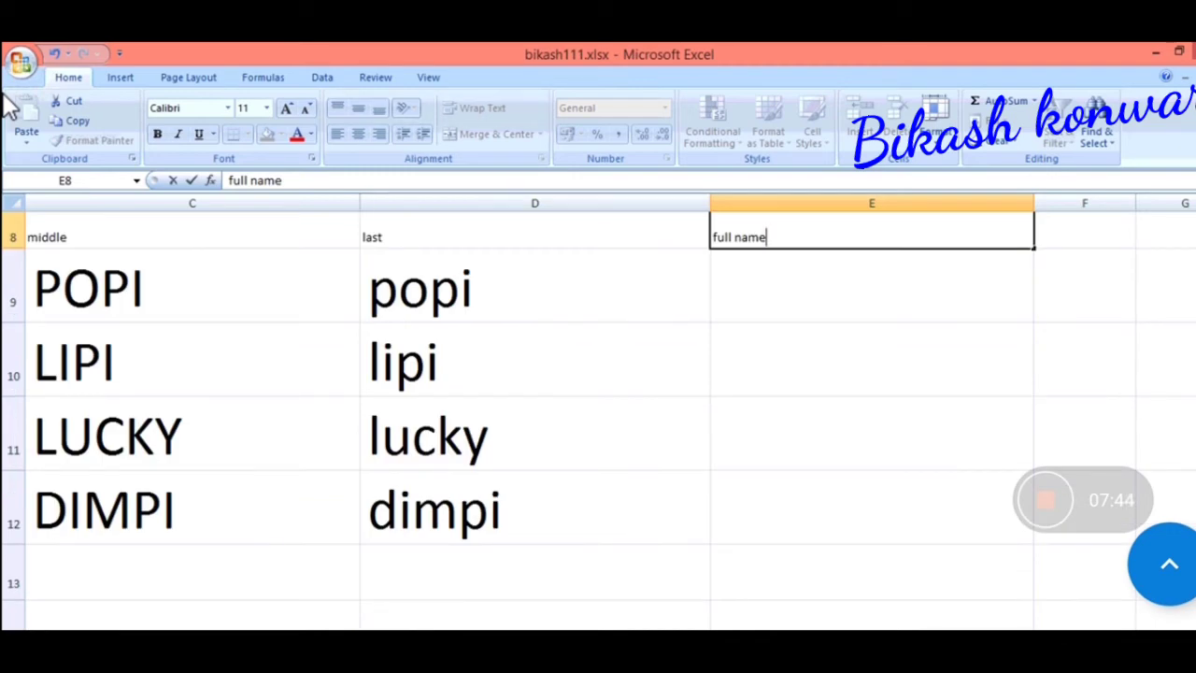
{"action": "key", "text": "Left"}
AutoFit column D's width to its contents
{"action": "key", "text": "ctrl+space"}
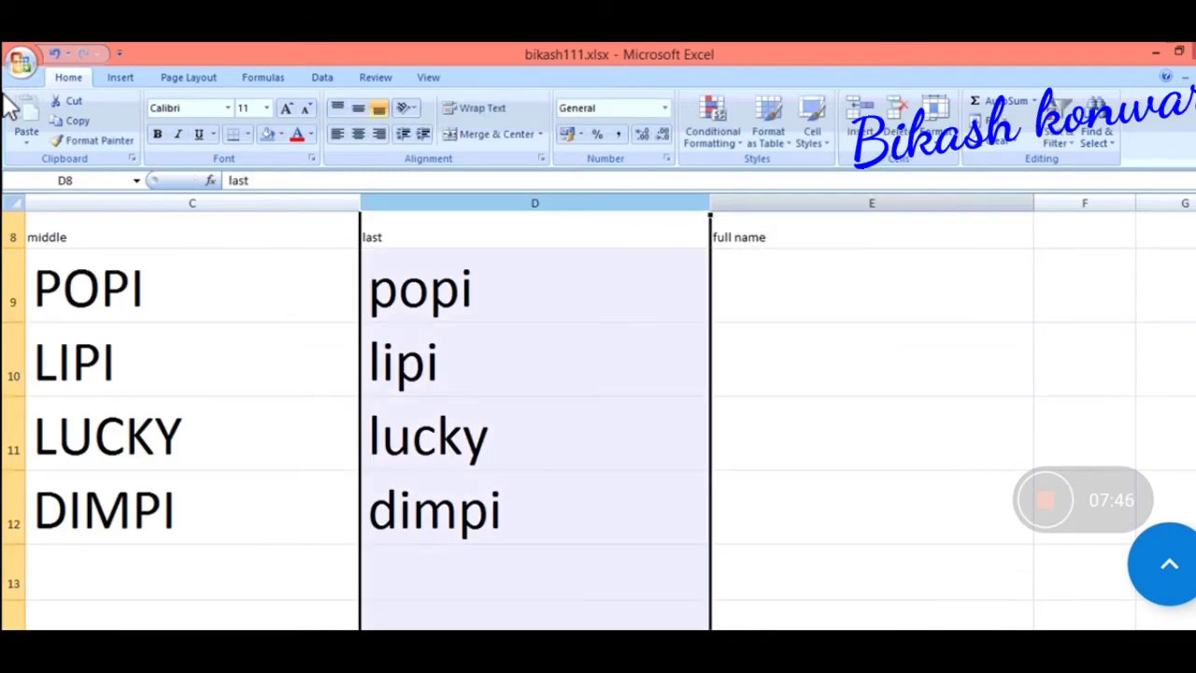
{"action": "key", "text": "alt+h"}
{"action": "key", "text": "o"}
{"action": "key", "text": "i"}
{"action": "key", "text": "Right"}
{"action": "key", "text": "ctrl+space"}
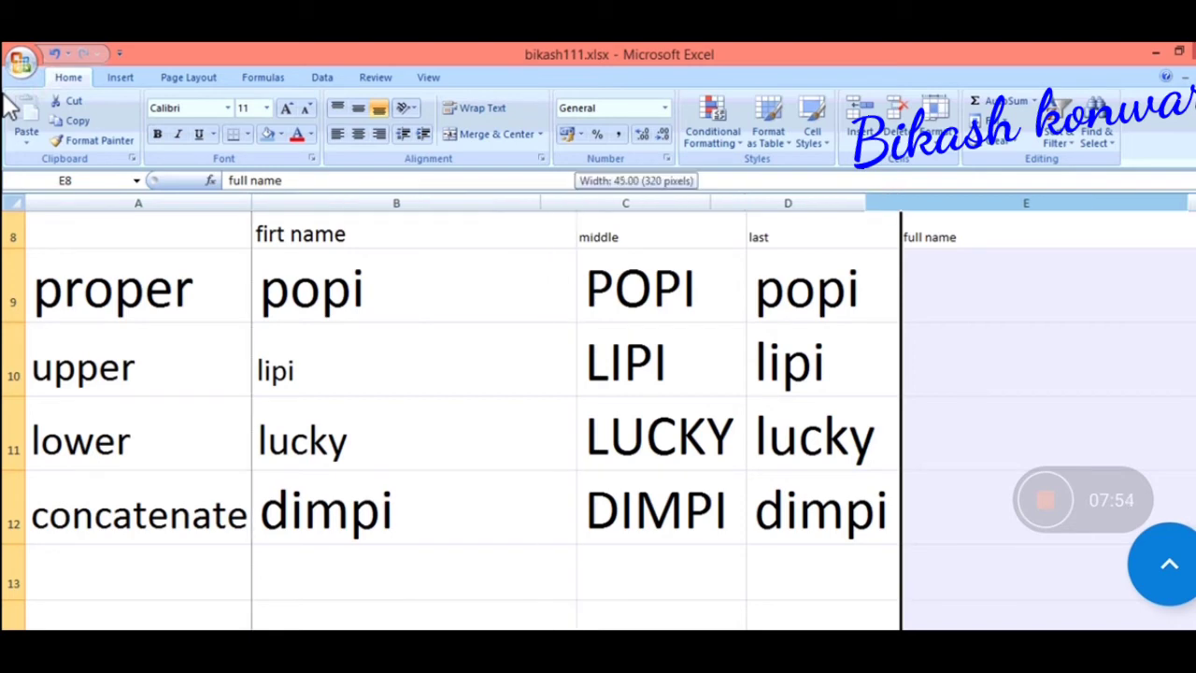
Narrow column B and select cell E9 for the full-name formula
{"action": "left_click_drag", "start_coordinate": [576, 203], "coordinate": [455, 203]}
{"action": "left_click", "coordinate": [941, 359]}
{"action": "left_click", "coordinate": [941, 285]}
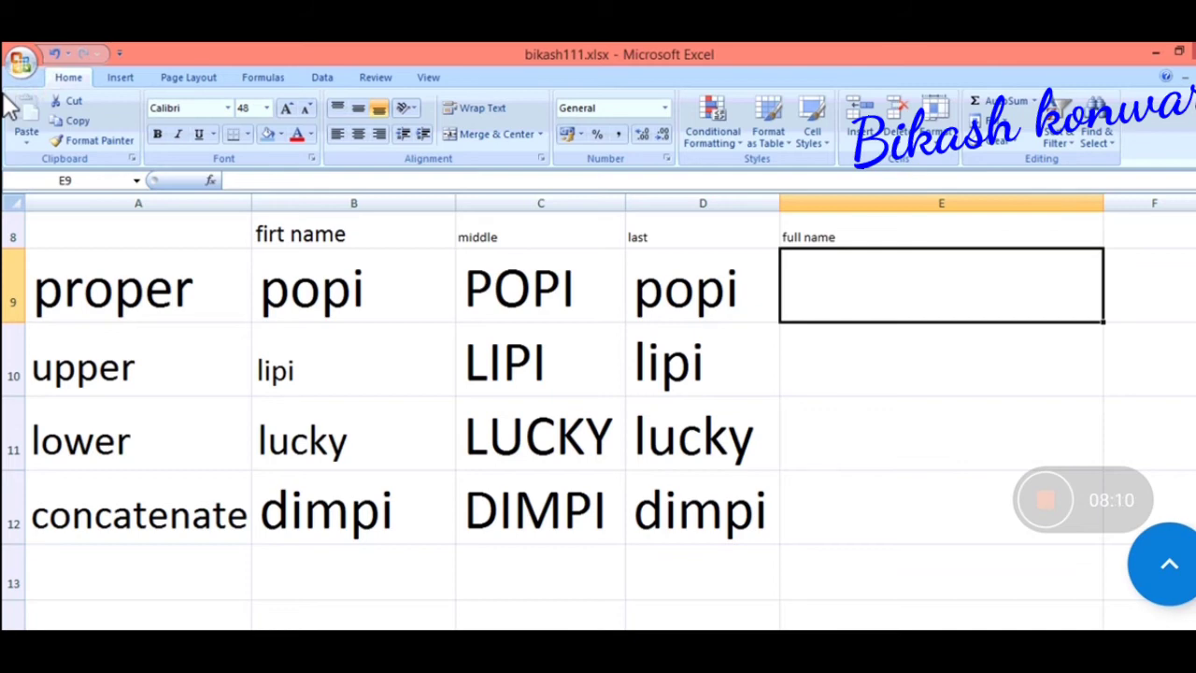
Enter =CONCATENATE(B9,C9,D9) in E9, giving popiPOPIpopi
{"action": "type", "text": "="}
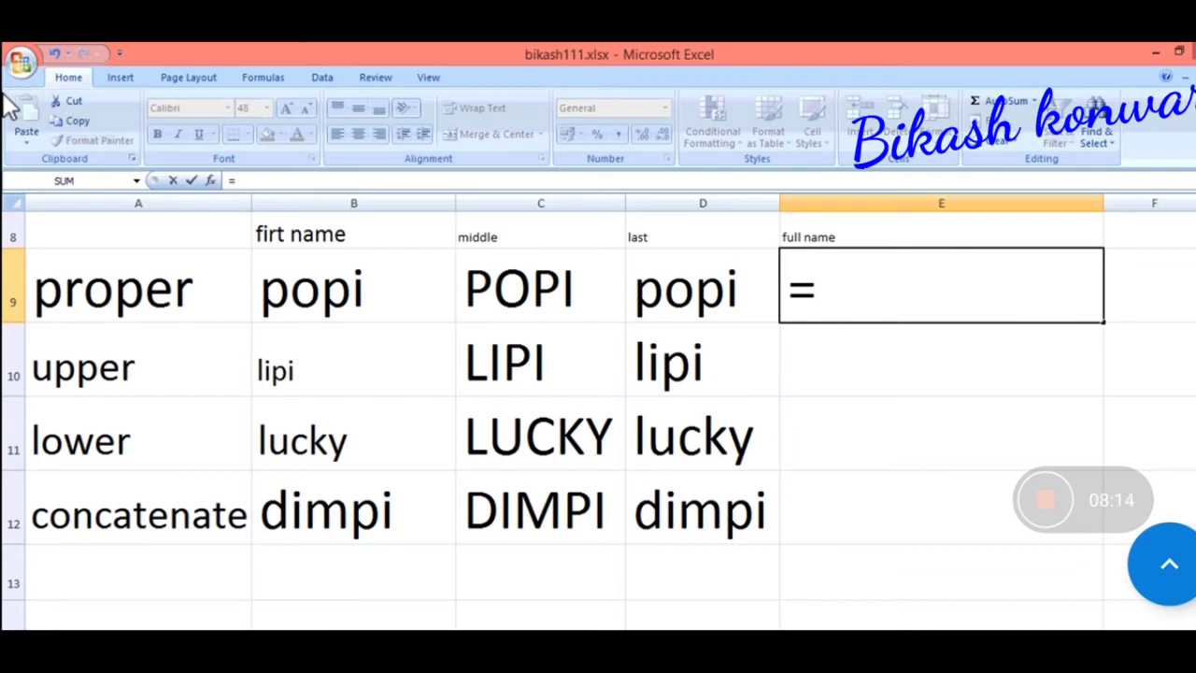
{"action": "type", "text": "con"}
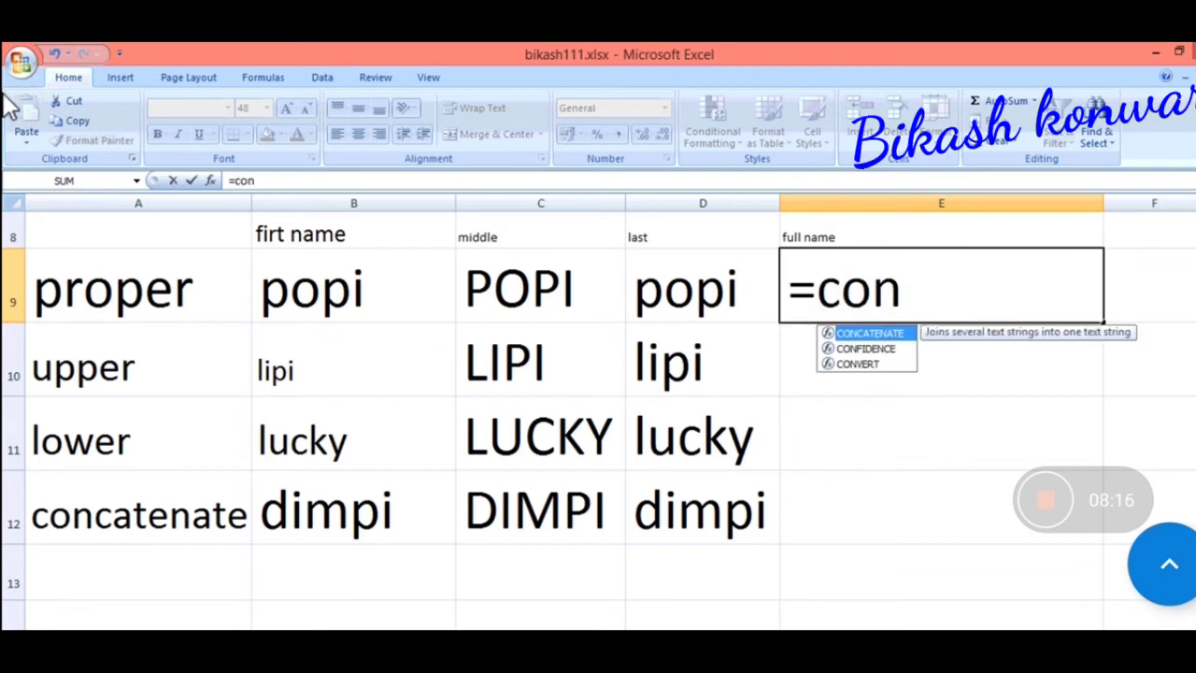
{"action": "type", "text": "catena"}
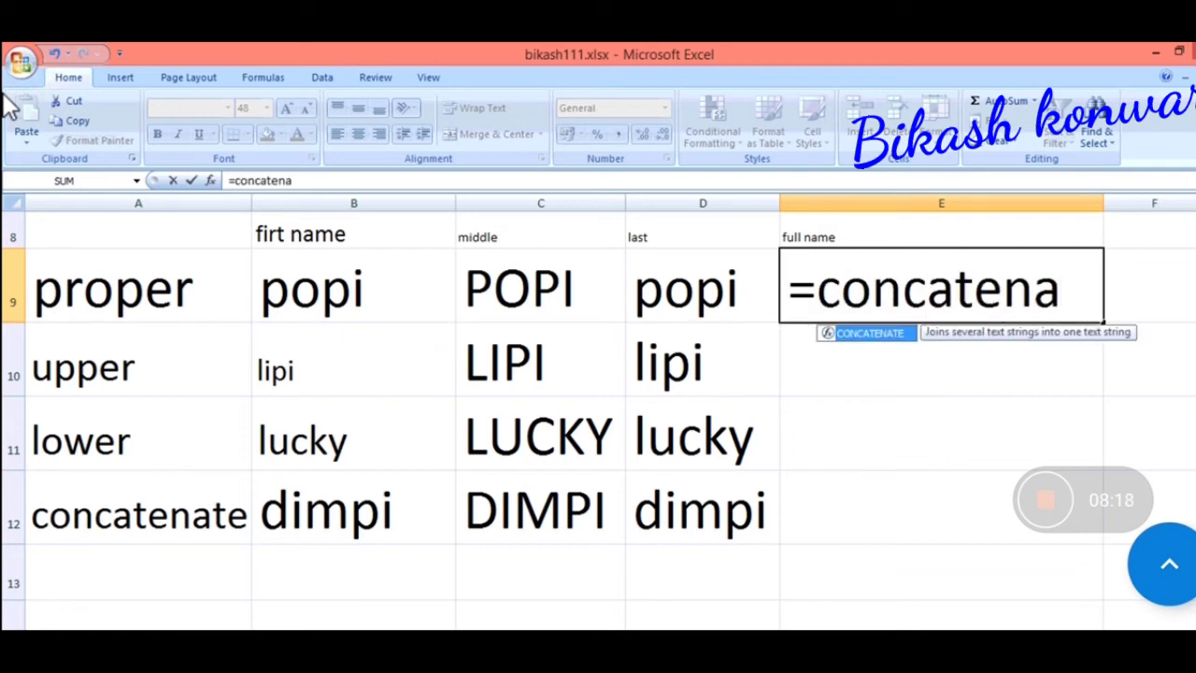
{"action": "type", "text": "te"}
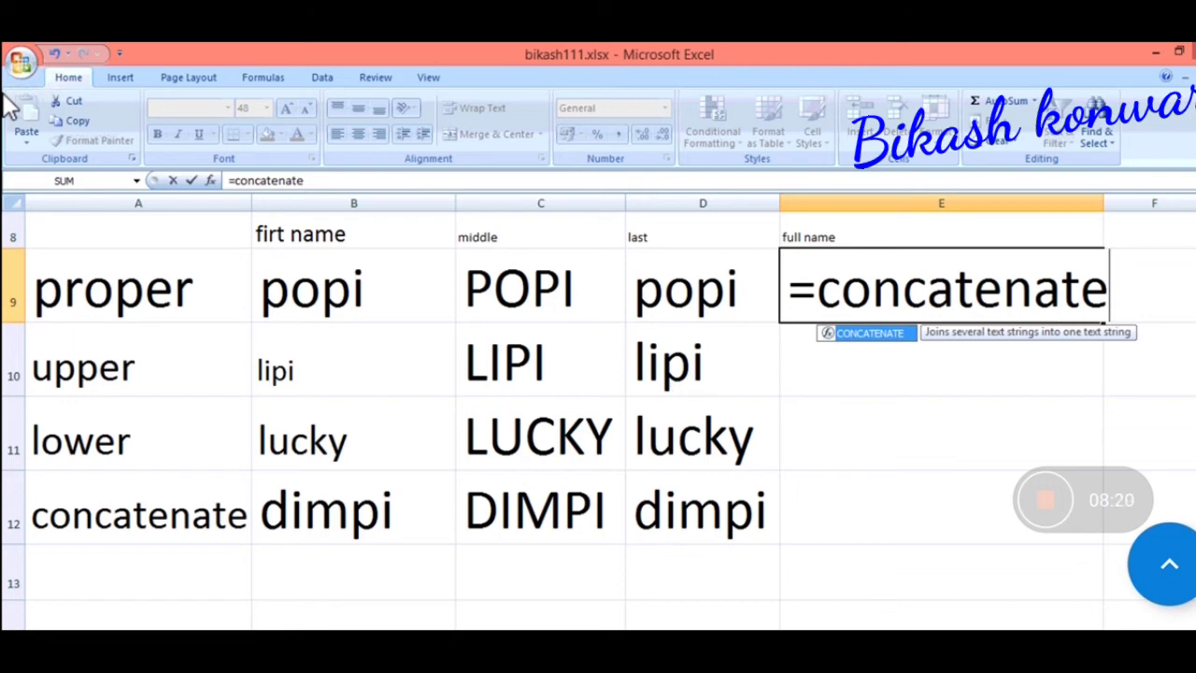
{"action": "type", "text": "("}
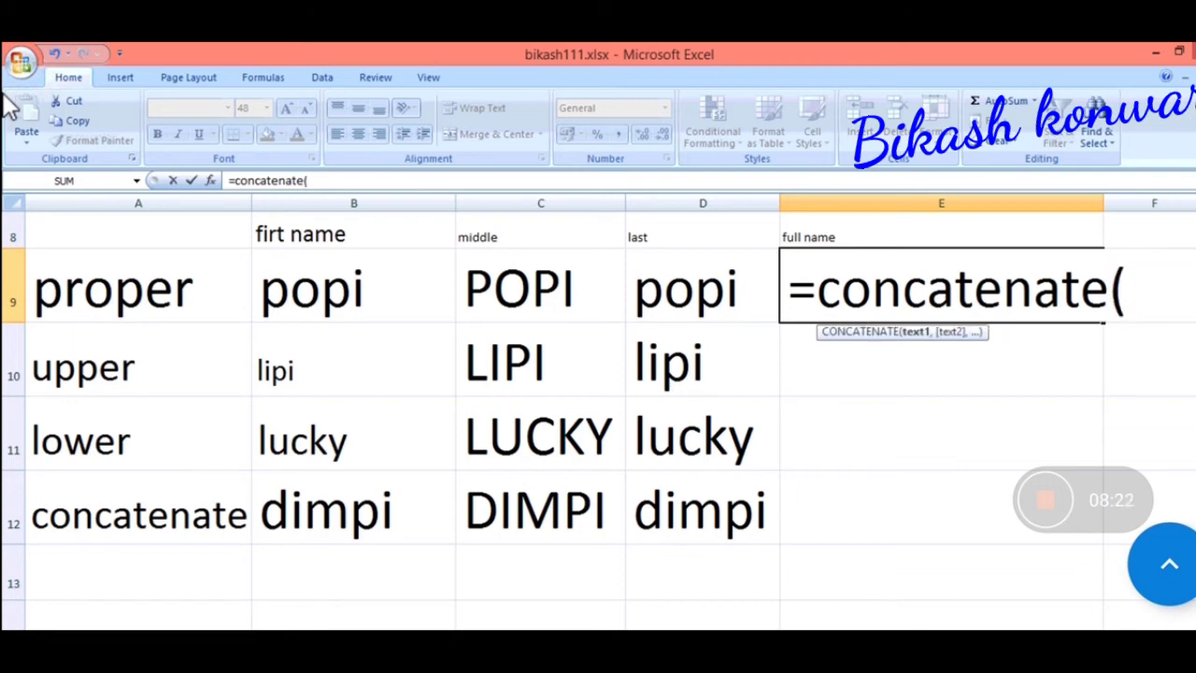
{"action": "key", "text": "Left"}
{"action": "key", "text": "Left"}
{"action": "key", "text": "Left"}
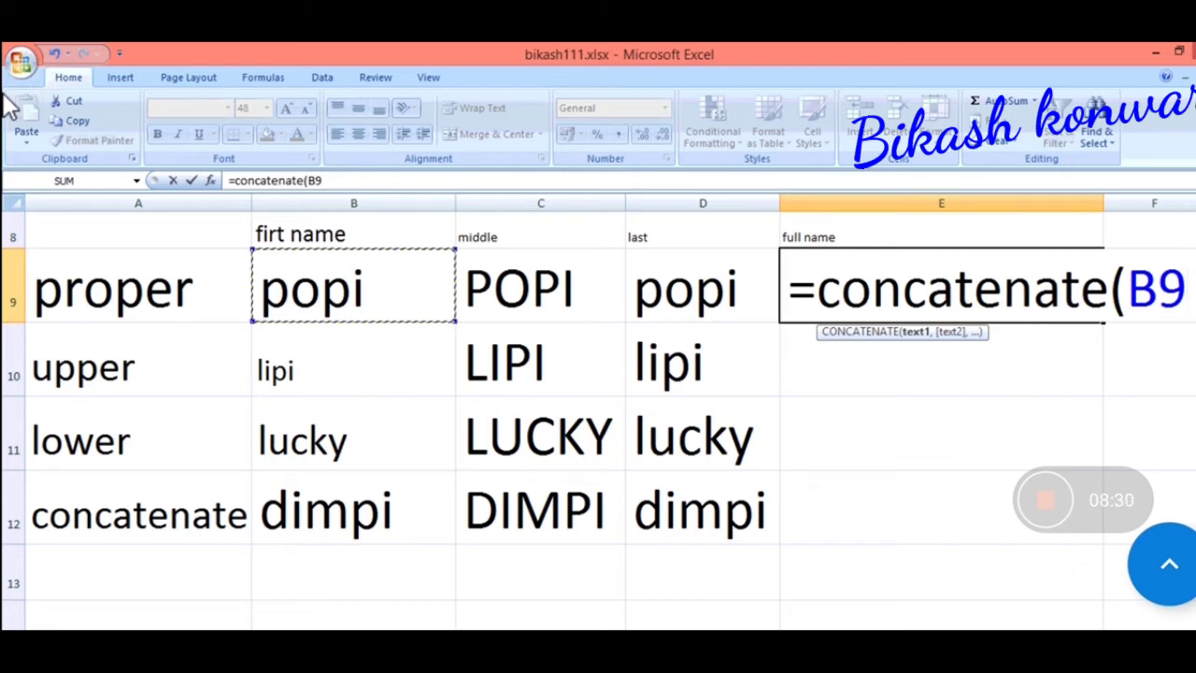
{"action": "type", "text": ","}
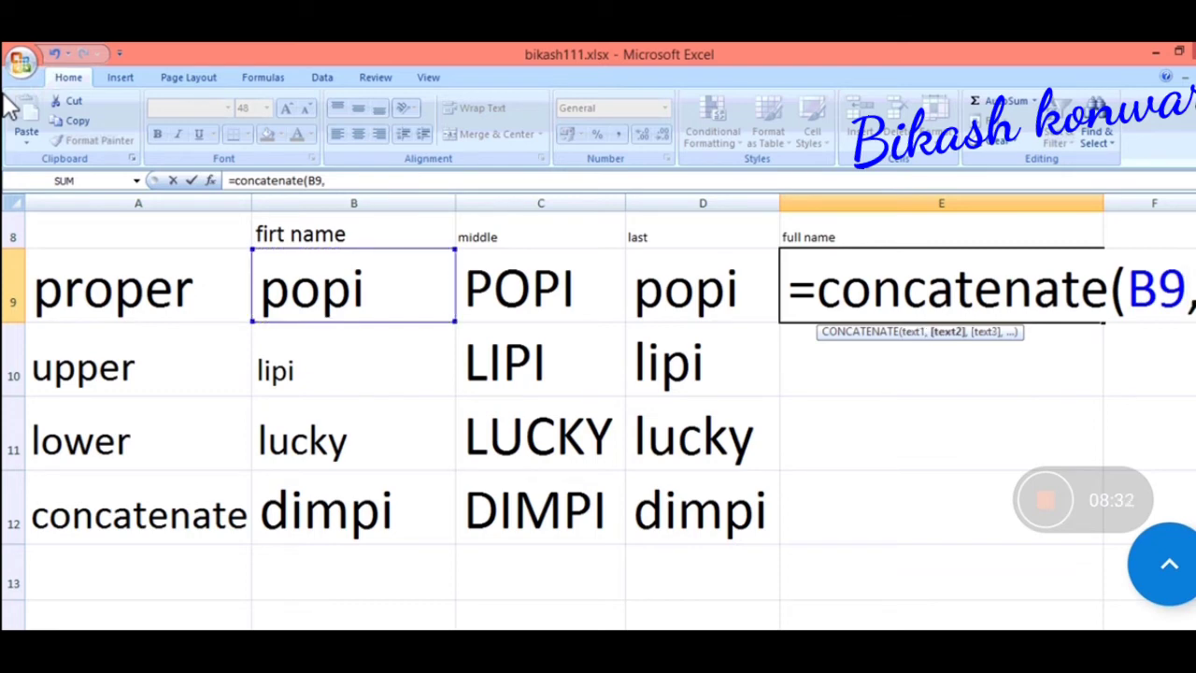
{"action": "left_click", "coordinate": [540, 286]}
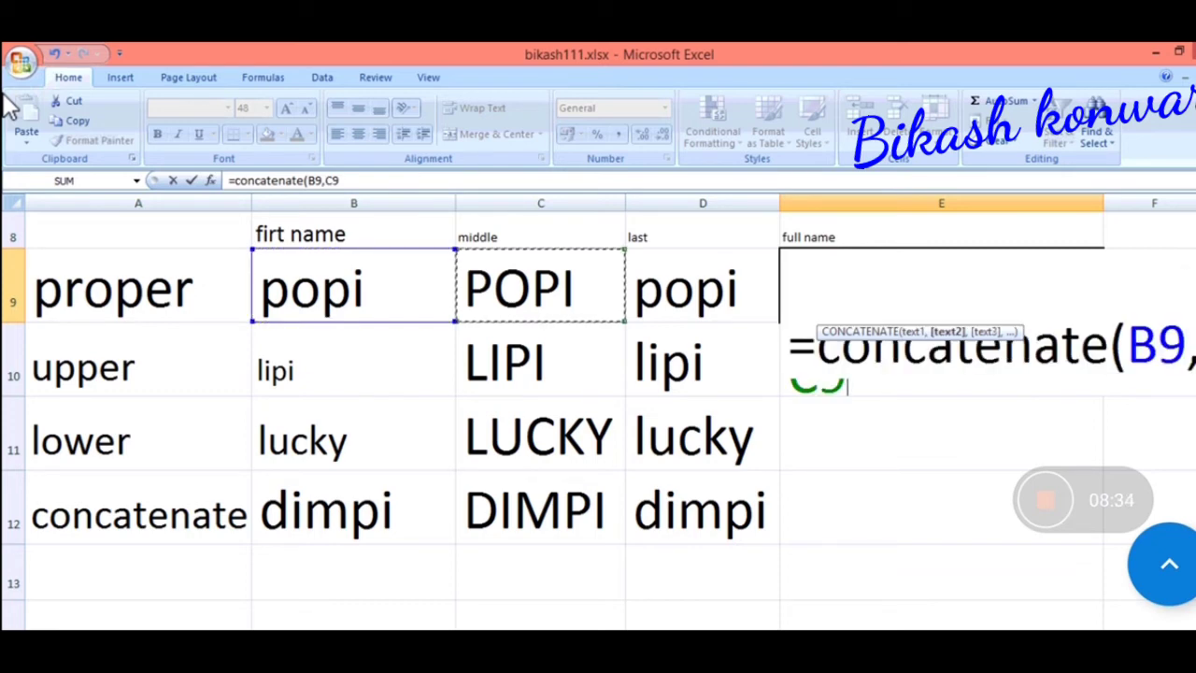
{"action": "type", "text": ","}
{"action": "key", "text": "Left"}
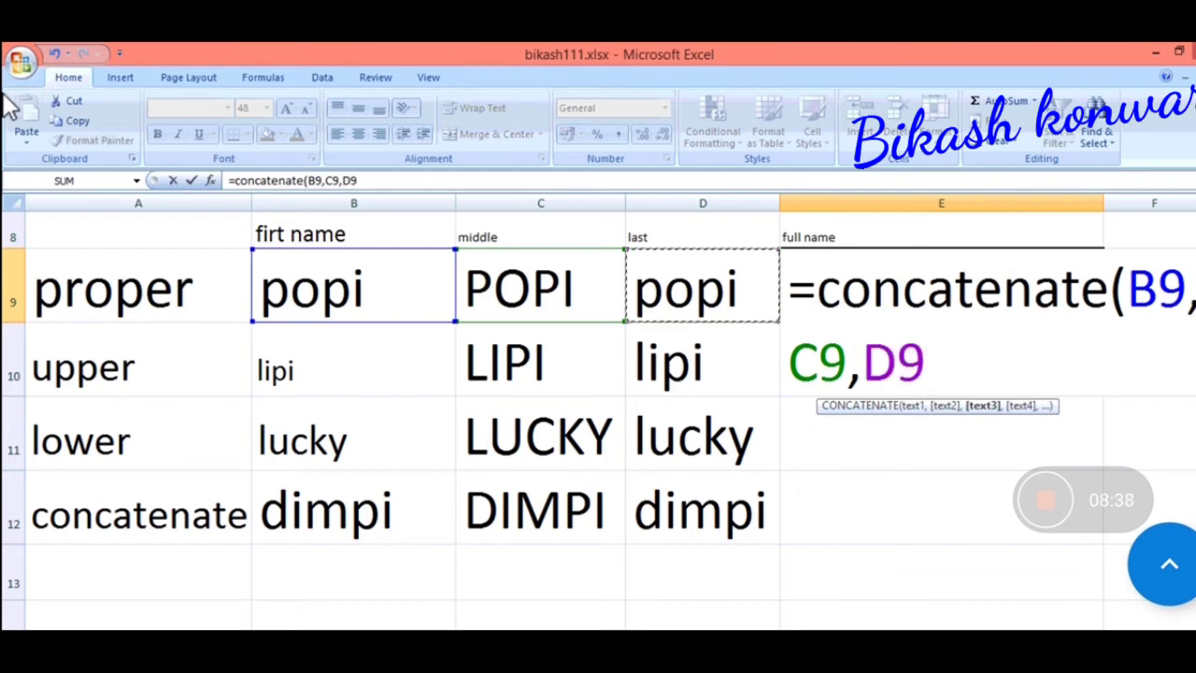
{"action": "type", "text": ")"}
{"action": "key", "text": "Return"}
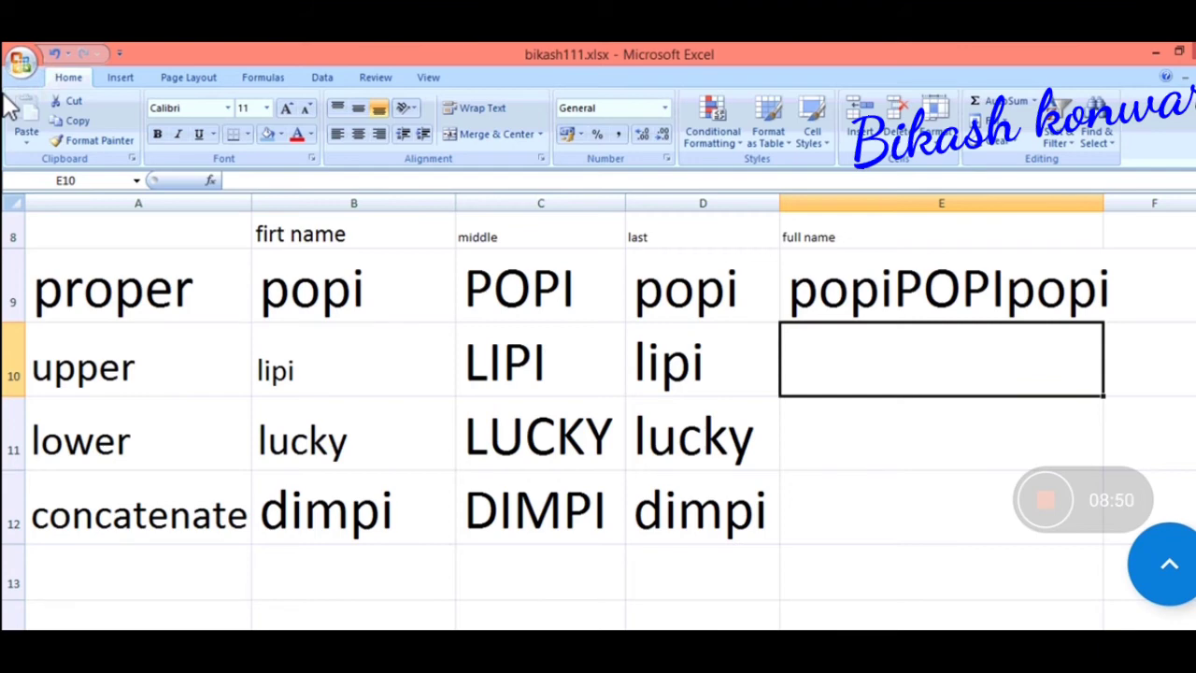
{"action": "key", "text": "Up"}
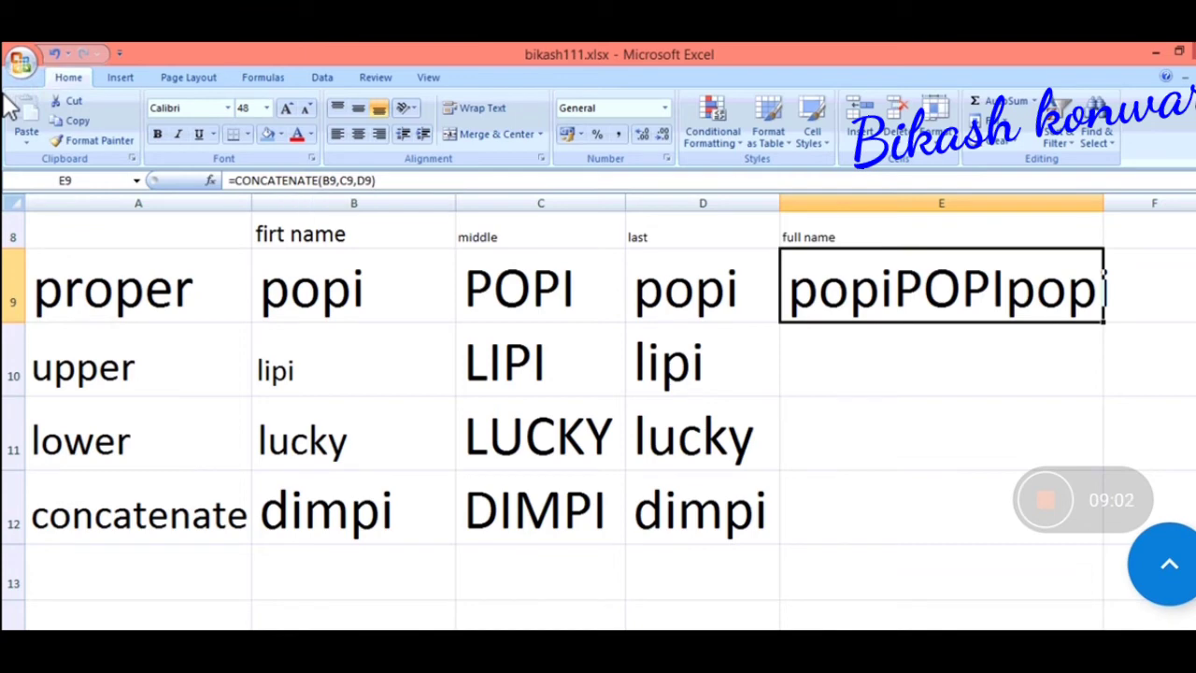
Edit E9's formula to =CONCATENATE(B9," ",C9," ",D9) so the names are spaced
{"action": "left_click", "coordinate": [336, 181]}
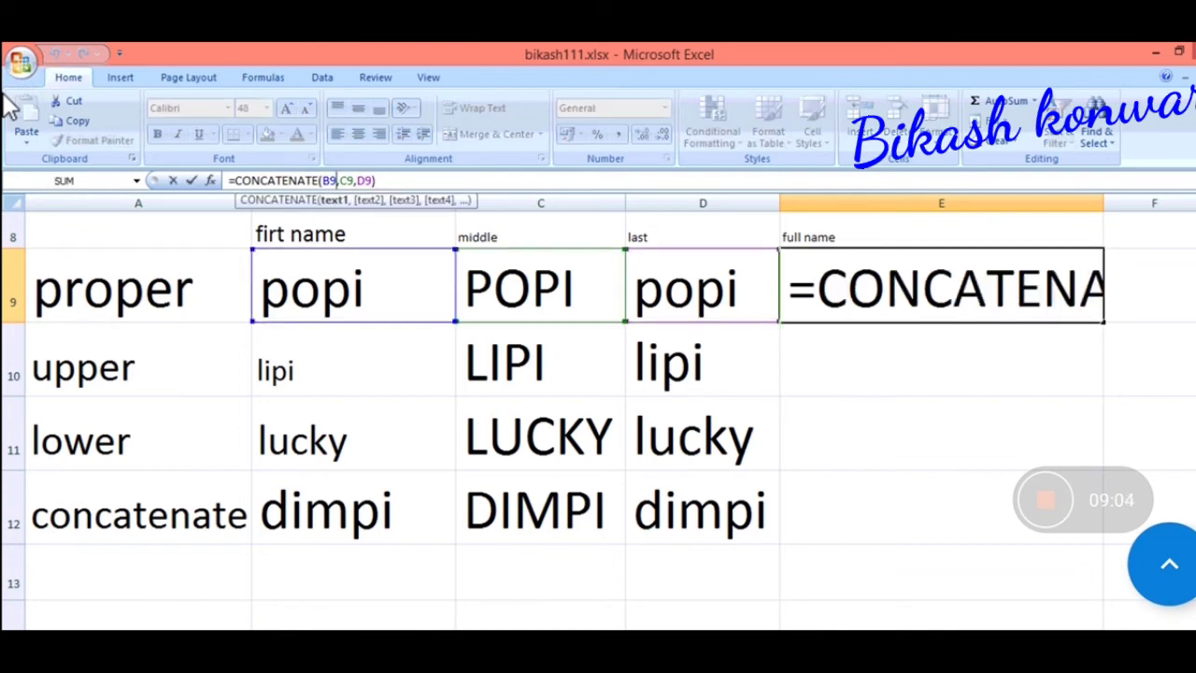
{"action": "key", "text": "Right"}
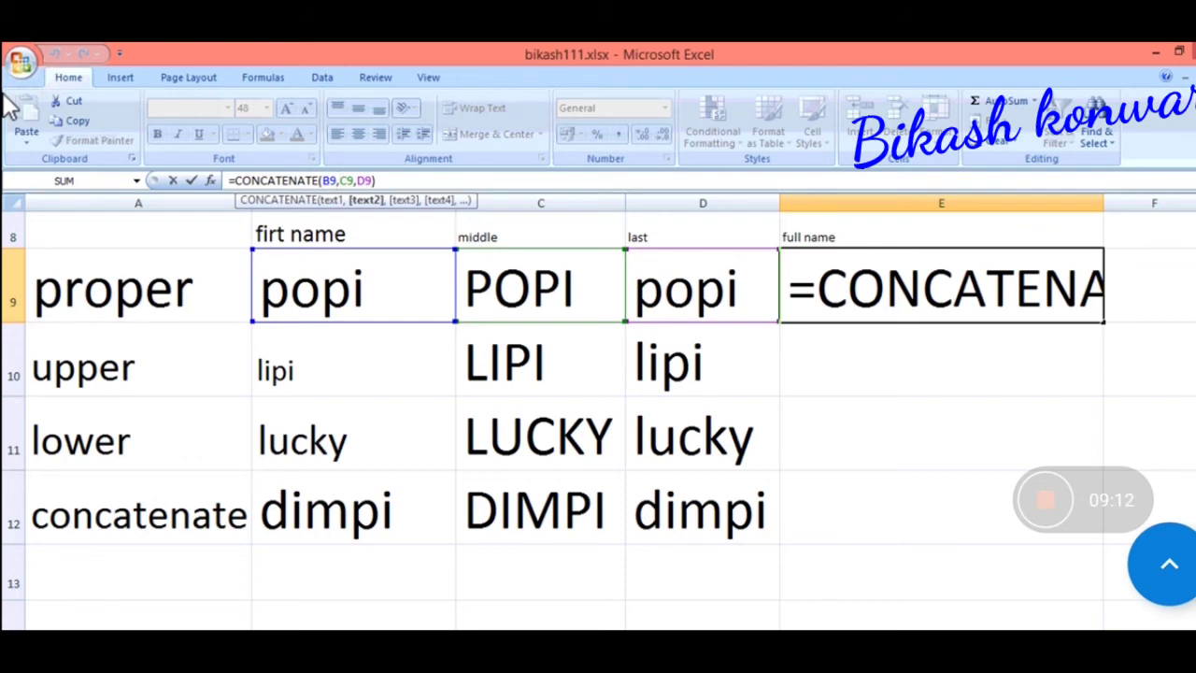
{"action": "type", "text": "\""}
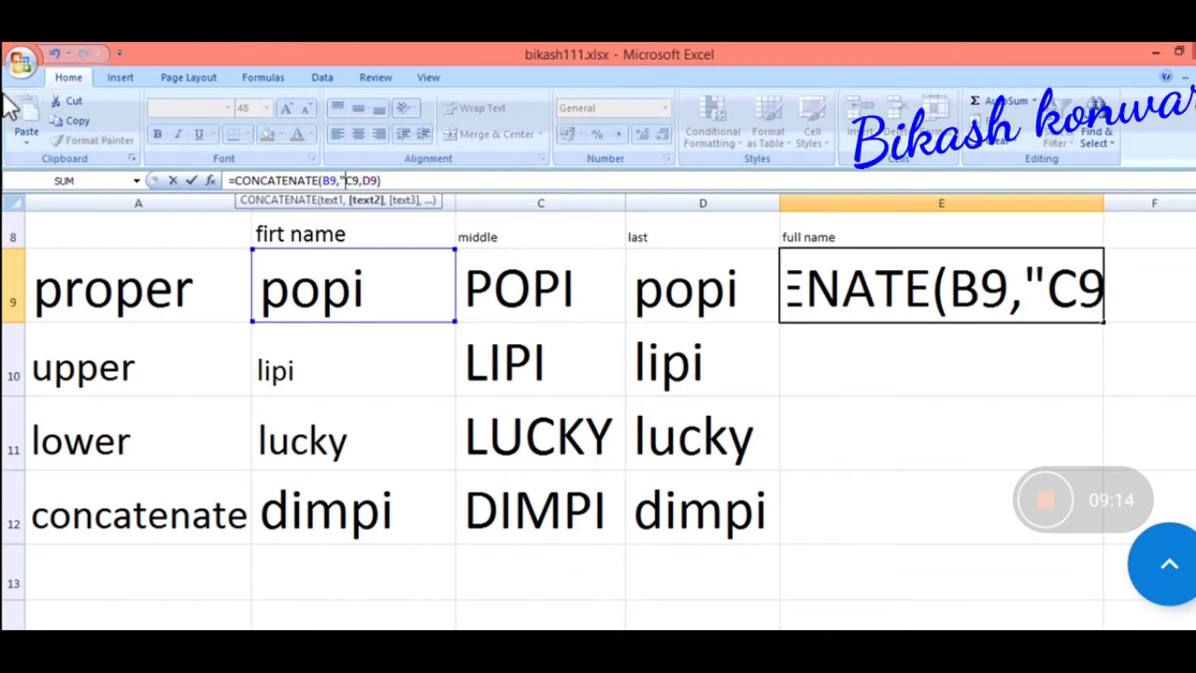
{"action": "type", "text": " \""}
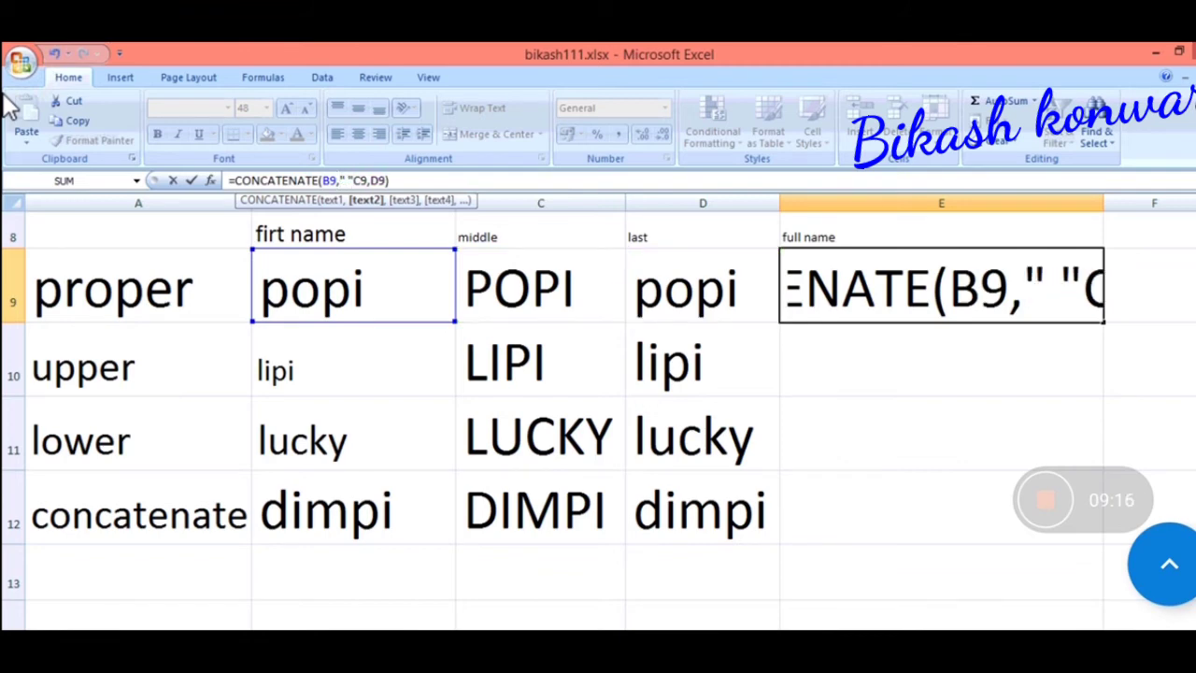
{"action": "type", "text": ","}
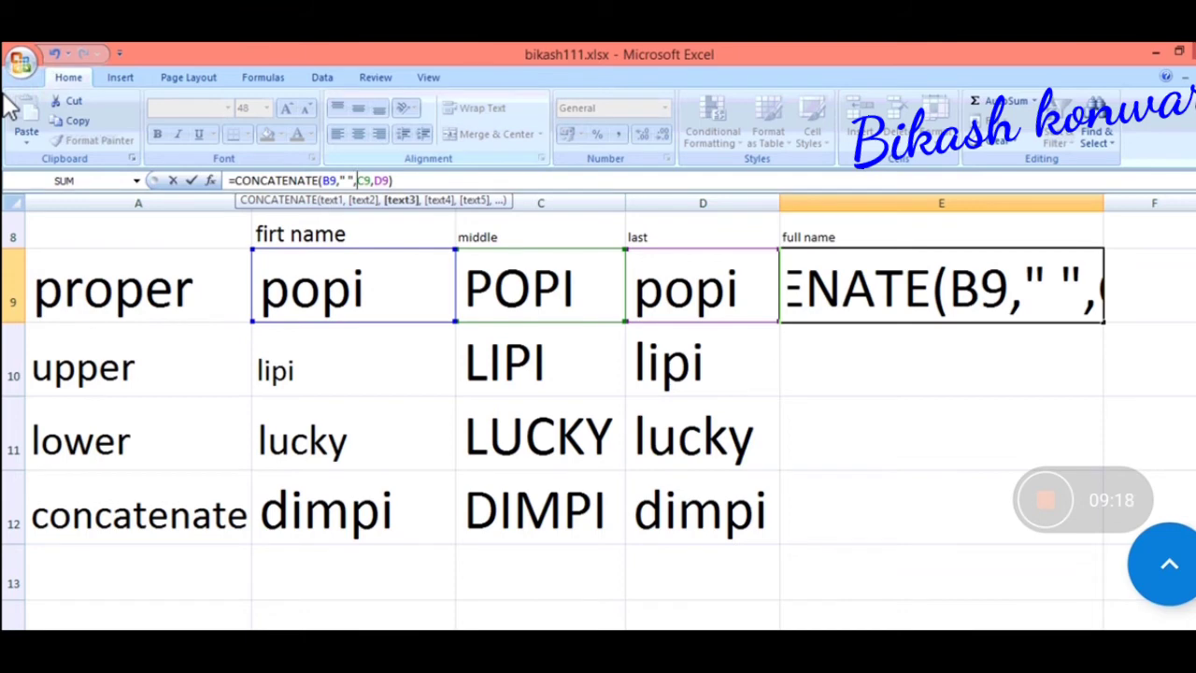
{"action": "key", "text": "Right"}
{"action": "key", "text": "Right"}
{"action": "key", "text": "Right"}
{"action": "key", "text": "Right"}
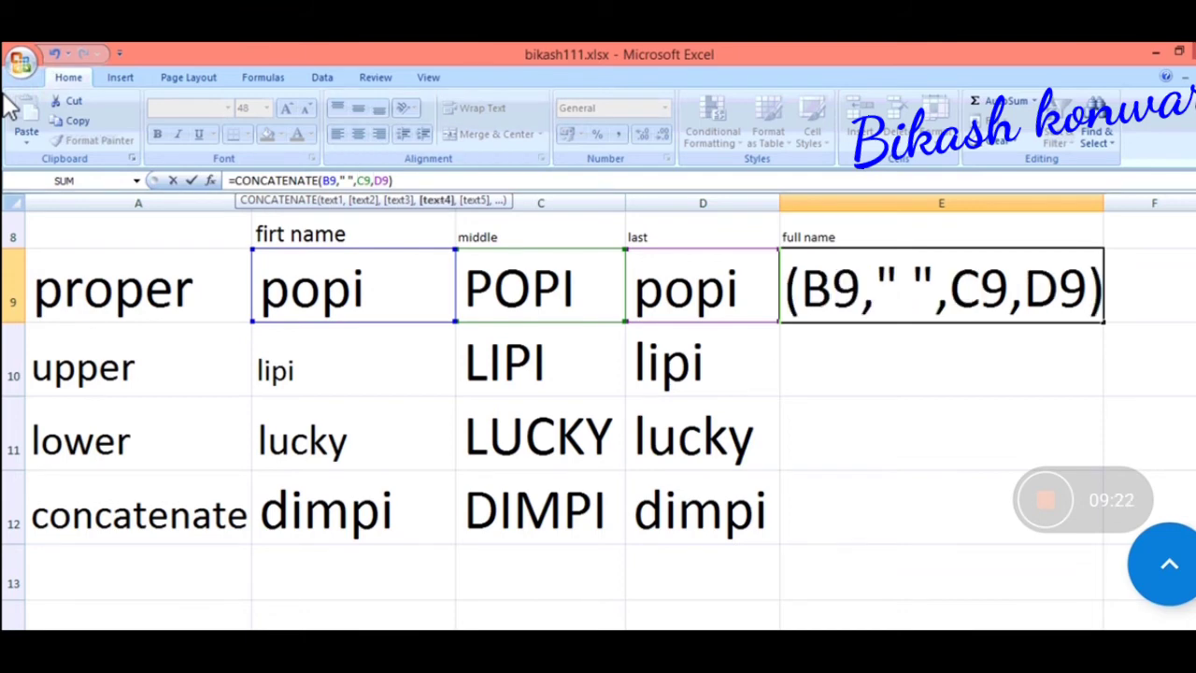
{"action": "type", "text": "\" n"}
{"action": "key", "text": "BackSpace"}
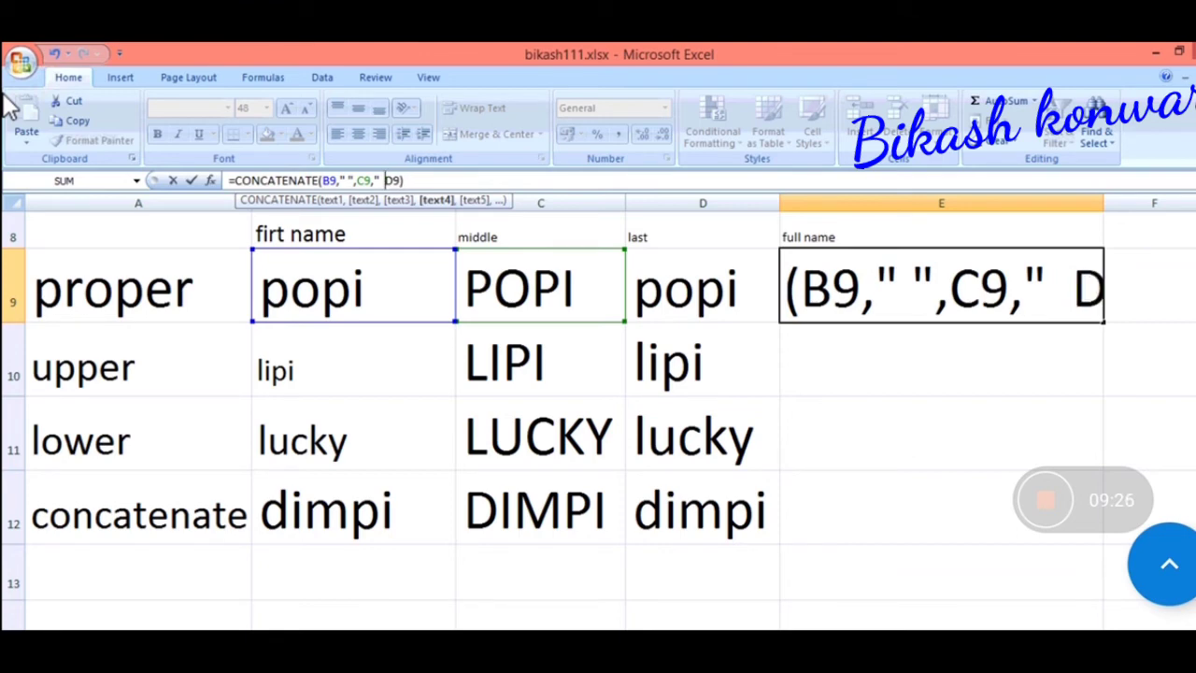
{"action": "type", "text": "\","}
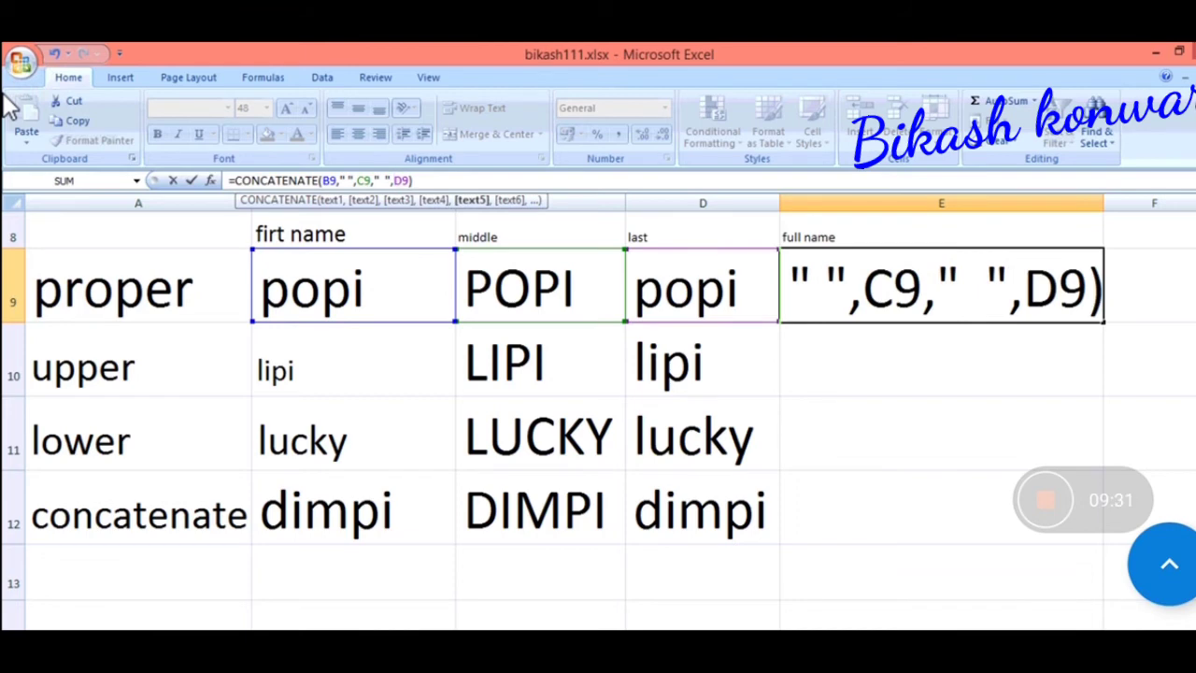
{"action": "key", "text": "Return"}
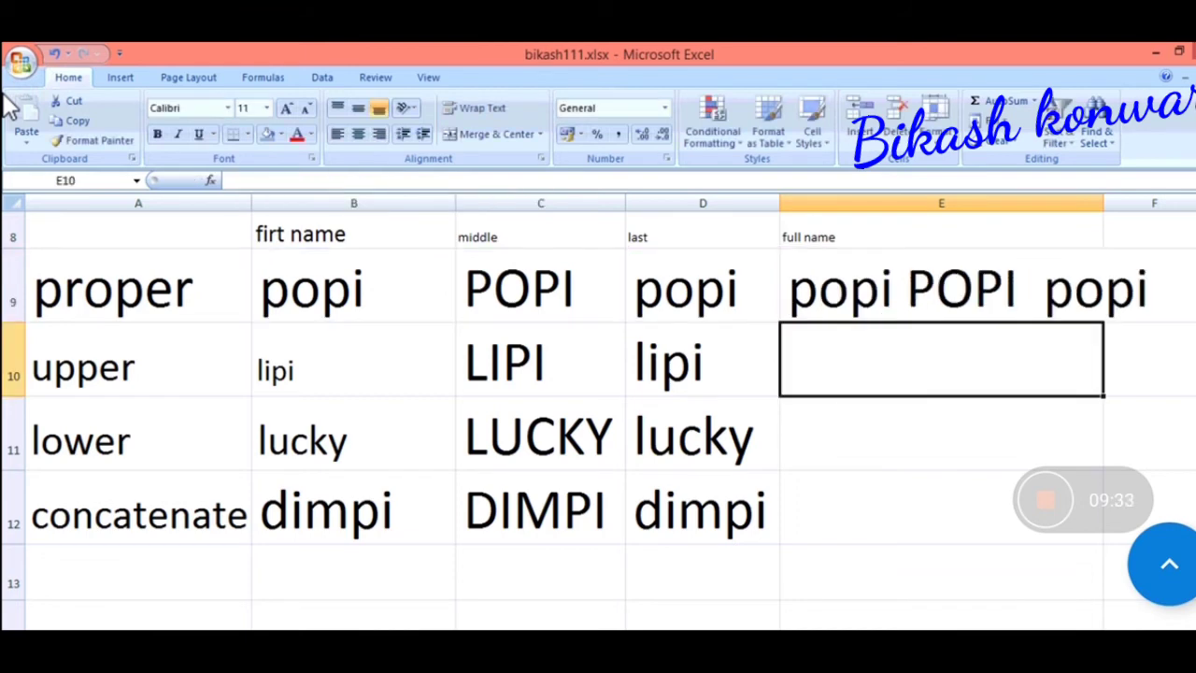
AutoFit column E to fit the spaced full name
{"action": "key", "text": "Up"}
{"action": "key", "text": "alt+h"}
{"action": "key", "text": "o"}
{"action": "key", "text": "i"}
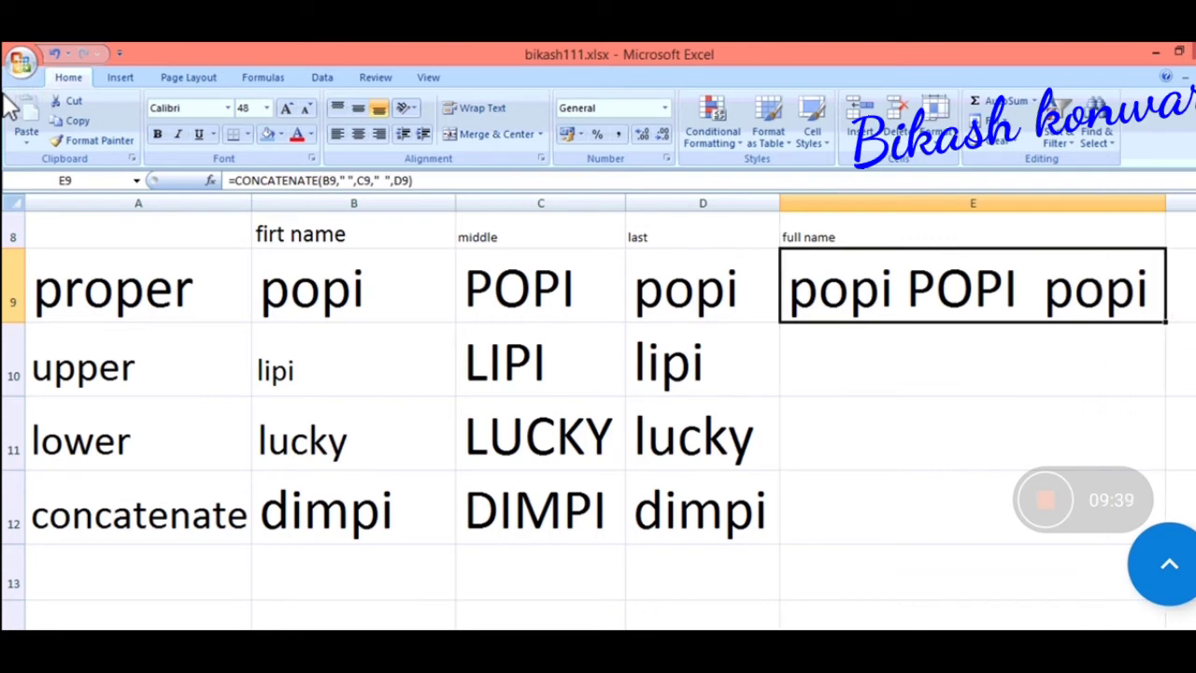
Fill E9's spaced CONCATENATE formula down to E12 and widen column E to fit
{"action": "left_click_drag", "start_coordinate": [1166, 322], "coordinate": [1166, 542]}
{"action": "left_click_drag", "start_coordinate": [1166, 203], "coordinate": [1195, 203]}
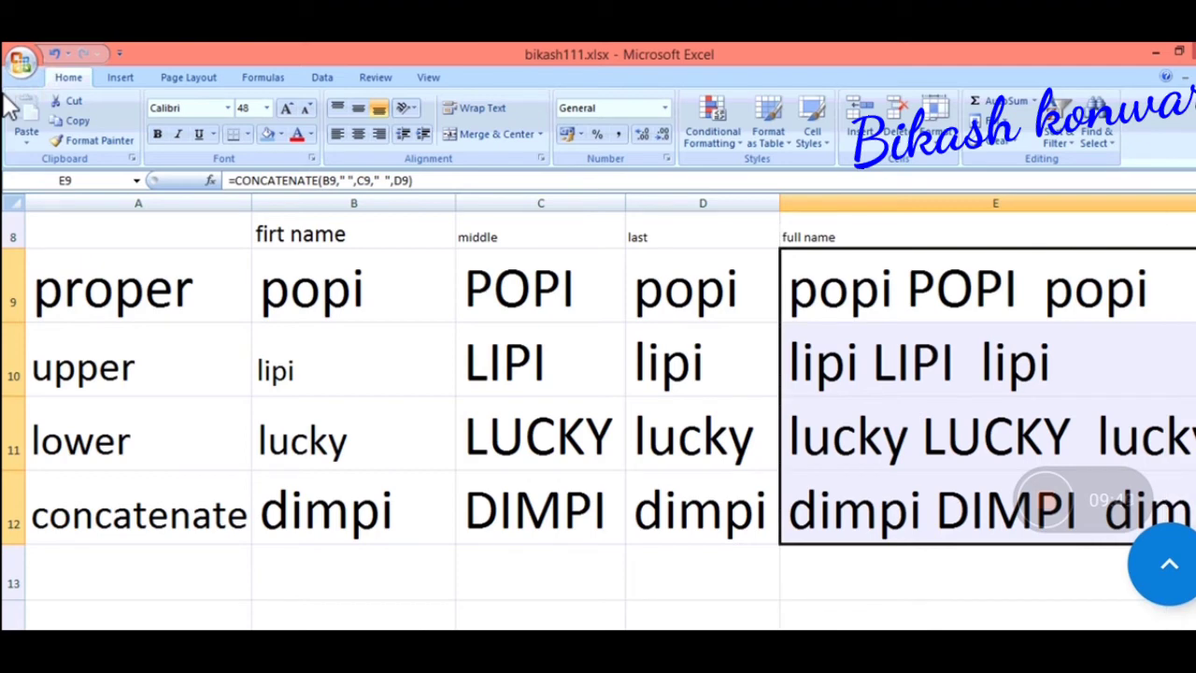
{"action": "scroll", "coordinate": [10, 104], "scroll_direction": "right", "scroll_amount": 1}
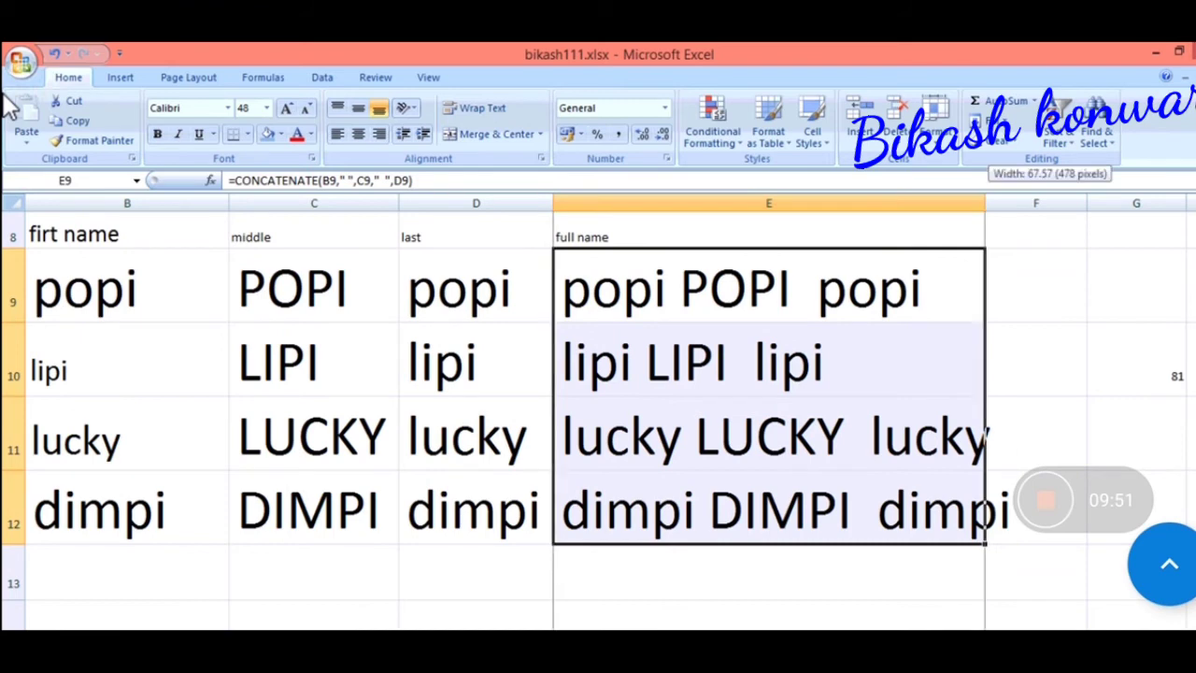
{"action": "left_click_drag", "start_coordinate": [985, 203], "coordinate": [1003, 202]}
{"action": "left_click", "coordinate": [1149, 360]}
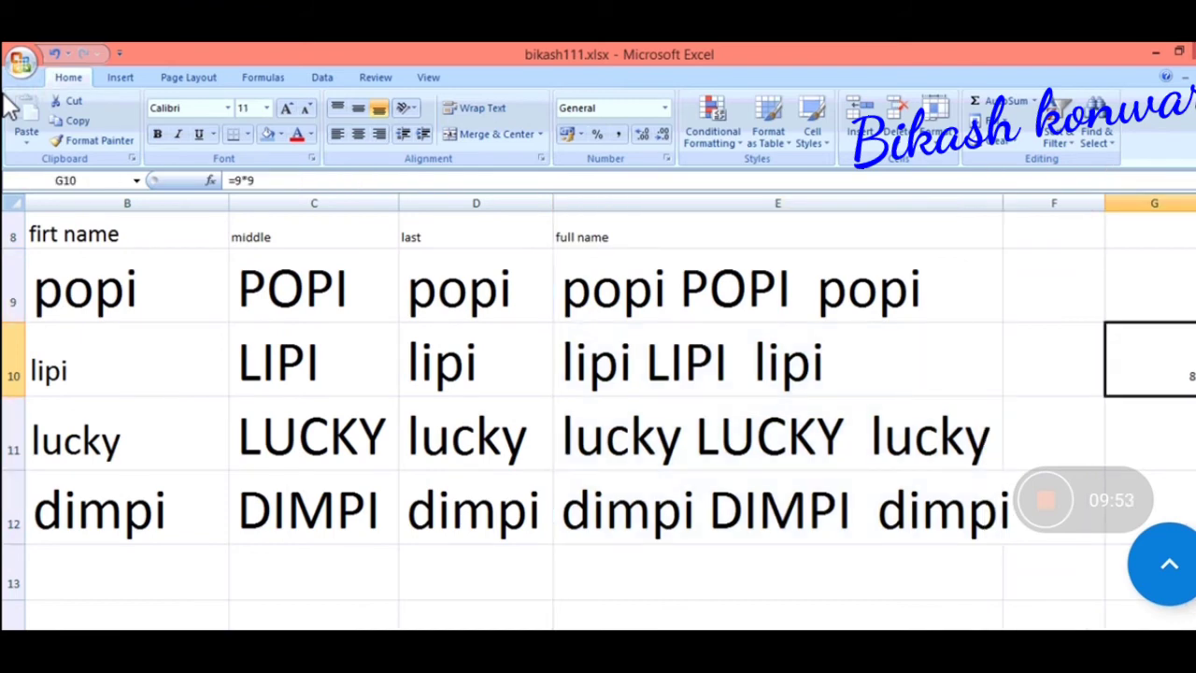
{"action": "scroll", "coordinate": [10, 105], "scroll_direction": "up", "scroll_amount": 3}
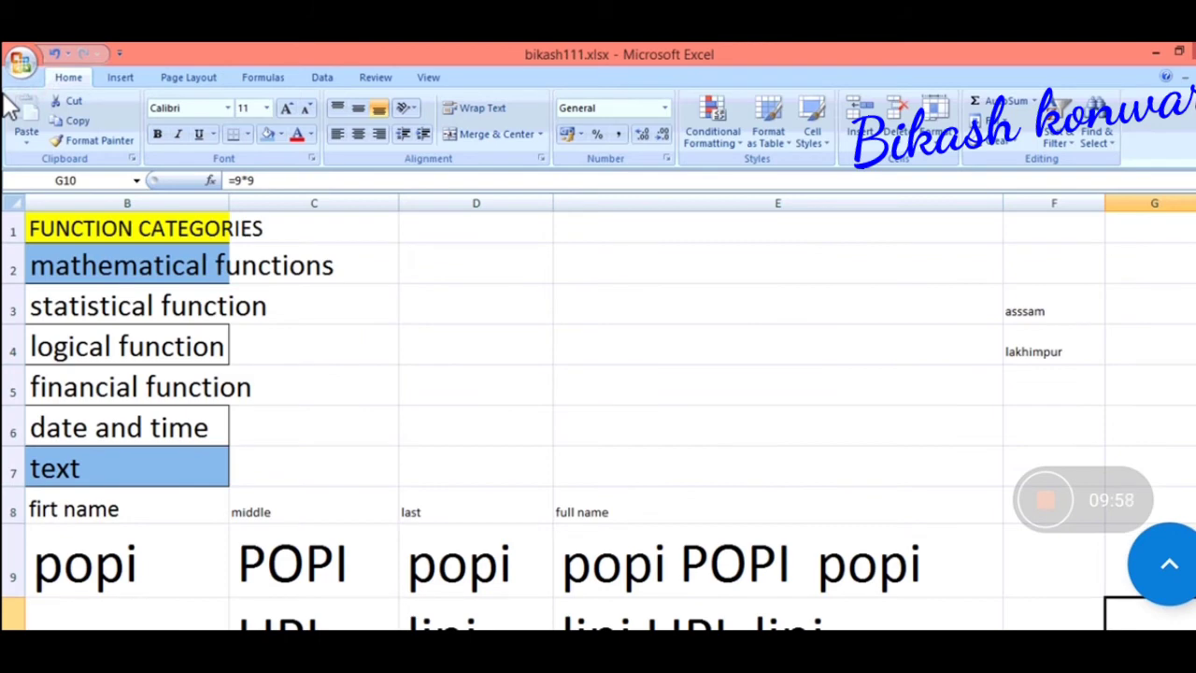
Scroll up to the function list and widen column B to fit FUNCTION CATEGORIES
{"action": "scroll", "coordinate": [10, 104], "scroll_direction": "left", "scroll_amount": 1}
{"action": "scroll", "coordinate": [10, 105], "scroll_direction": "down", "scroll_amount": 2}
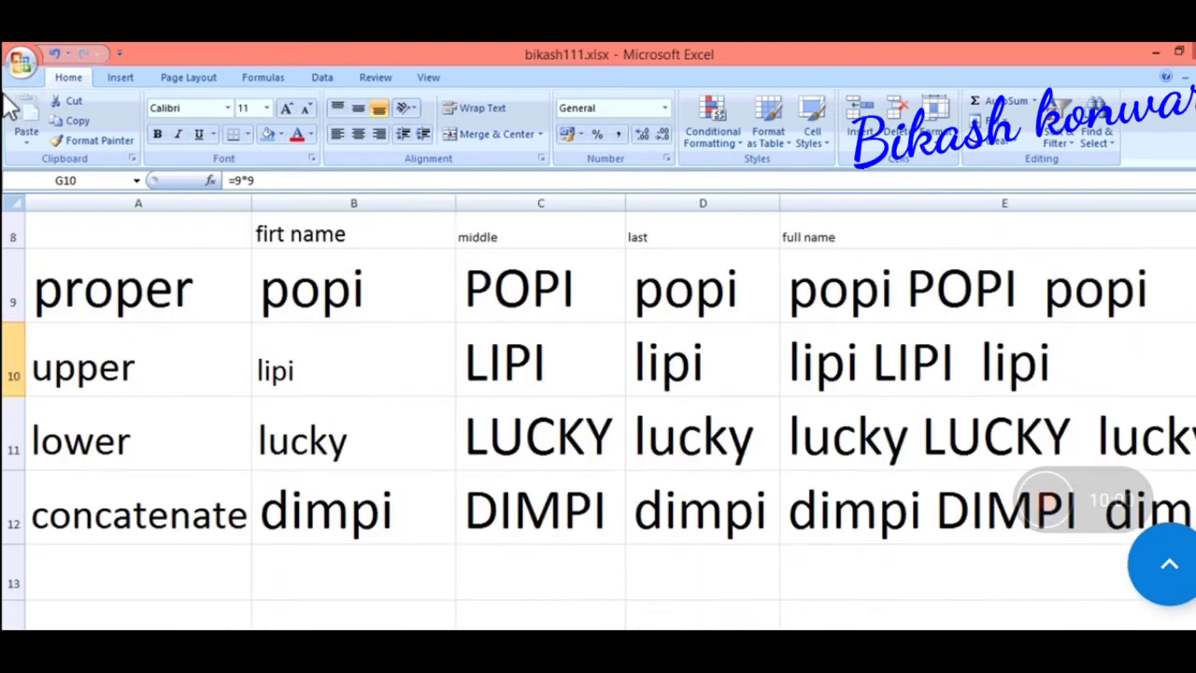
{"action": "scroll", "coordinate": [10, 105], "scroll_direction": "down", "scroll_amount": 2}
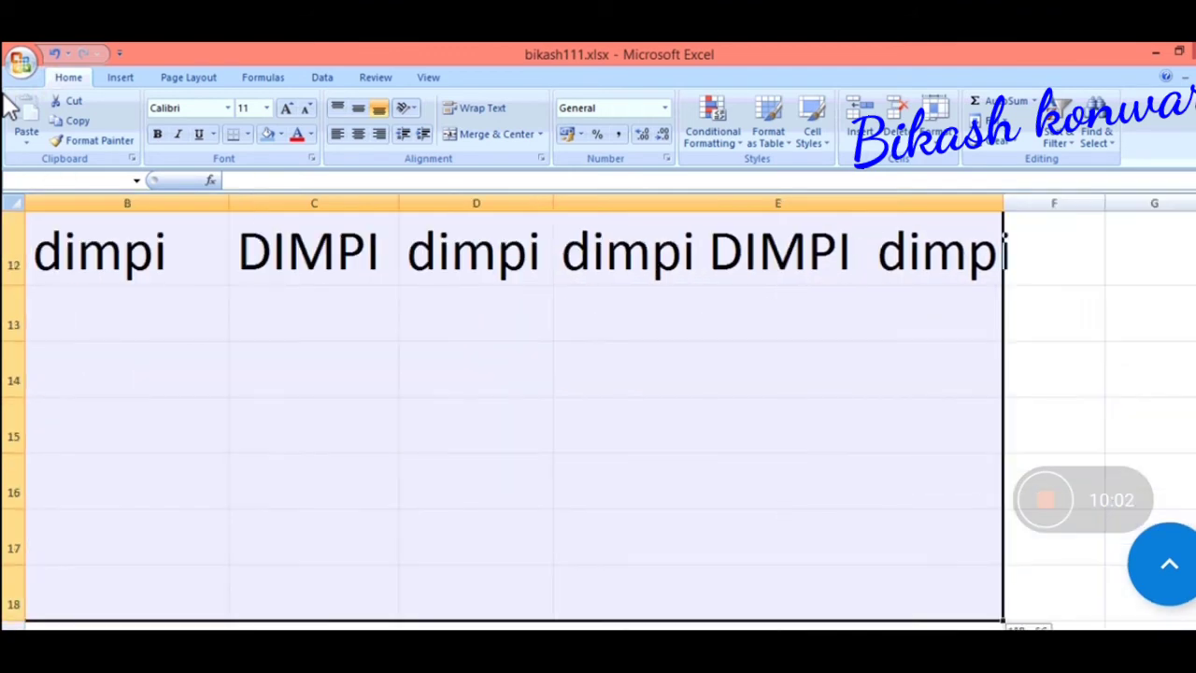
{"action": "scroll", "coordinate": [9, 105], "scroll_direction": "up", "scroll_amount": 3}
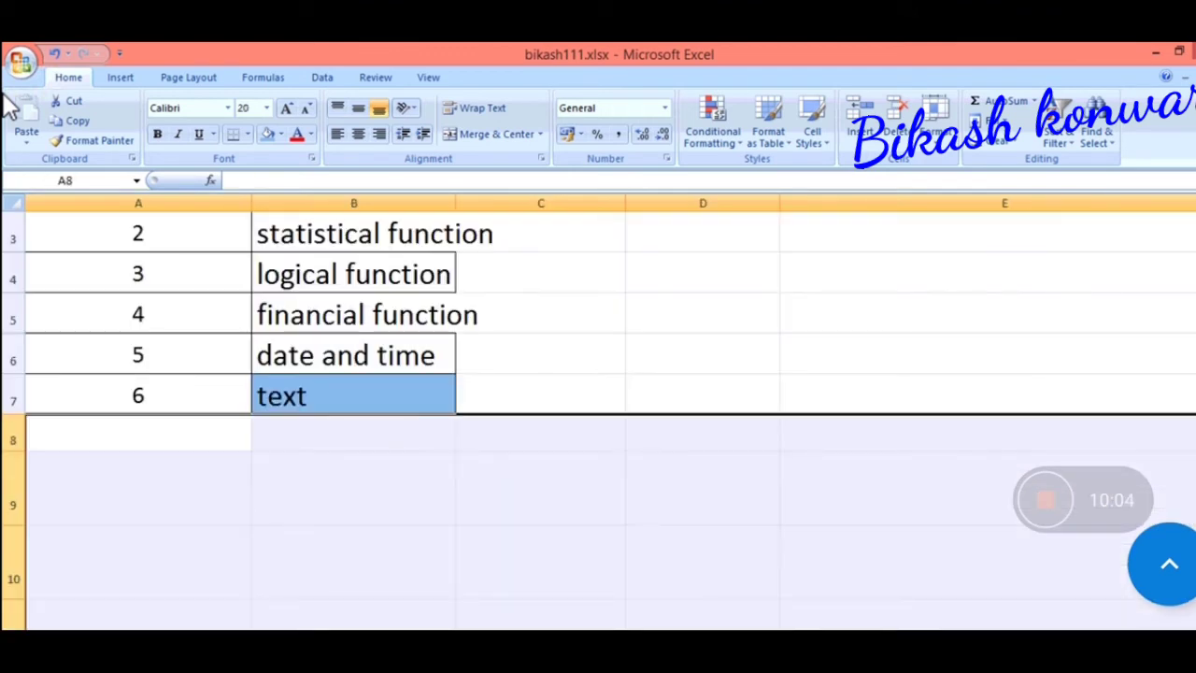
{"action": "left_click", "coordinate": [703, 579]}
{"action": "scroll", "coordinate": [598, 374], "scroll_direction": "up", "scroll_amount": 2}
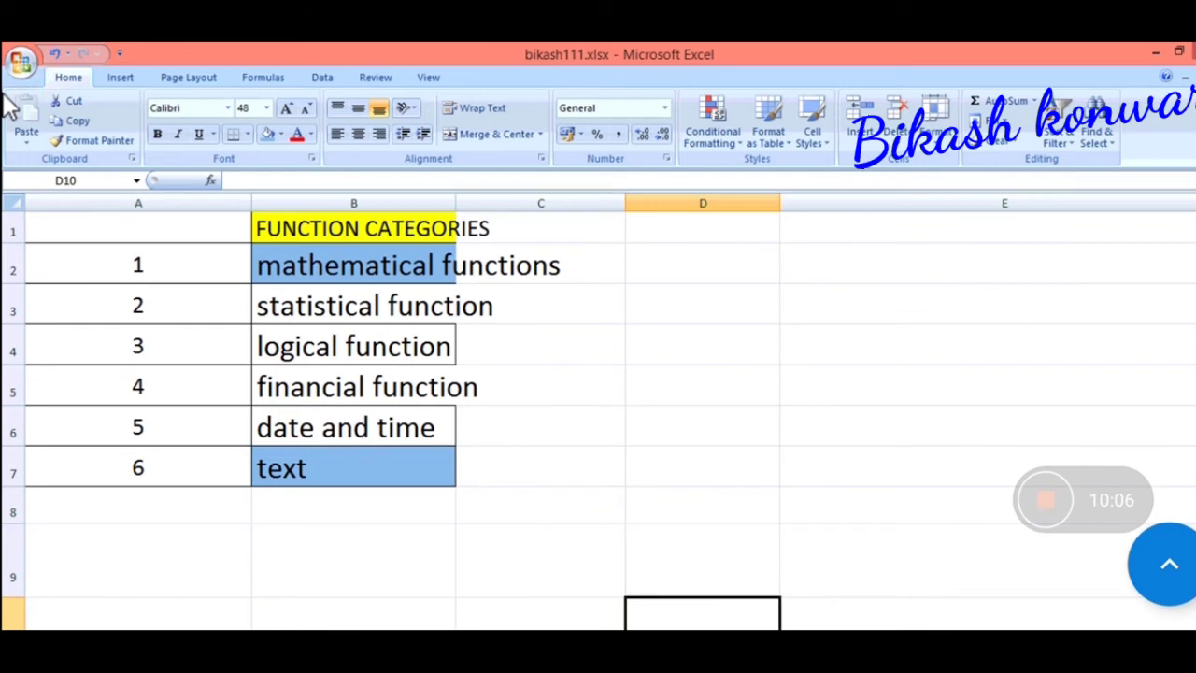
{"action": "left_click_drag", "start_coordinate": [455, 203], "coordinate": [480, 203]}
Select the statistical and date and time entries in the function list
{"action": "left_click", "coordinate": [566, 386]}
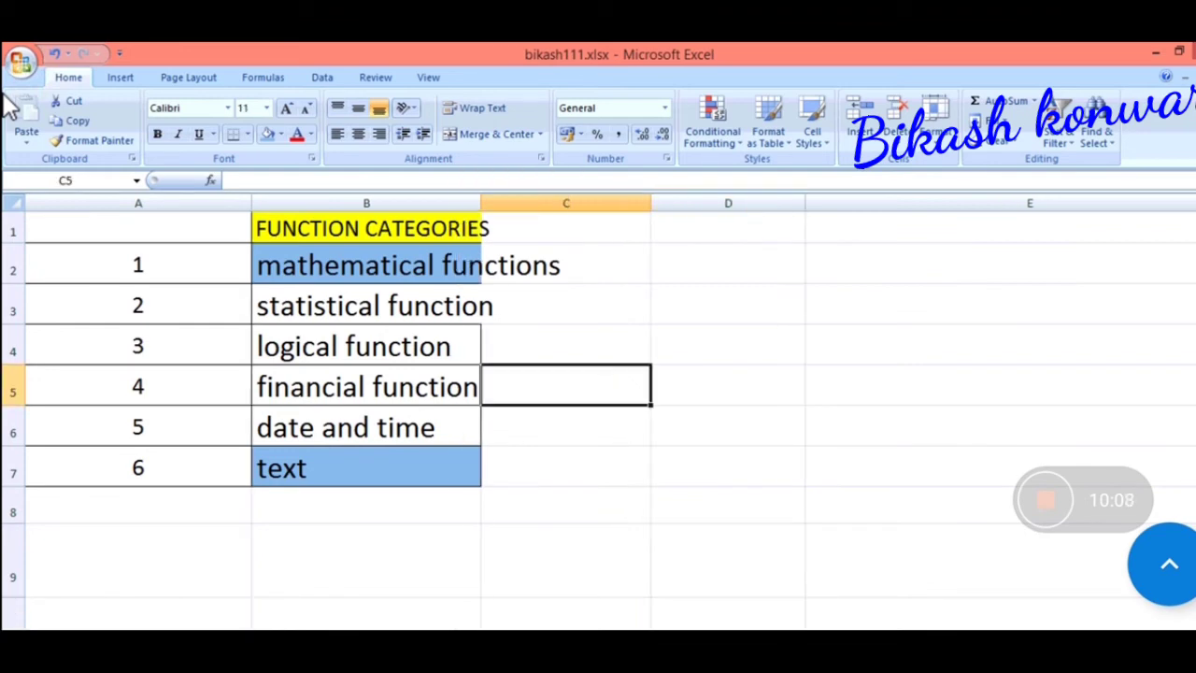
{"action": "left_click", "coordinate": [366, 306]}
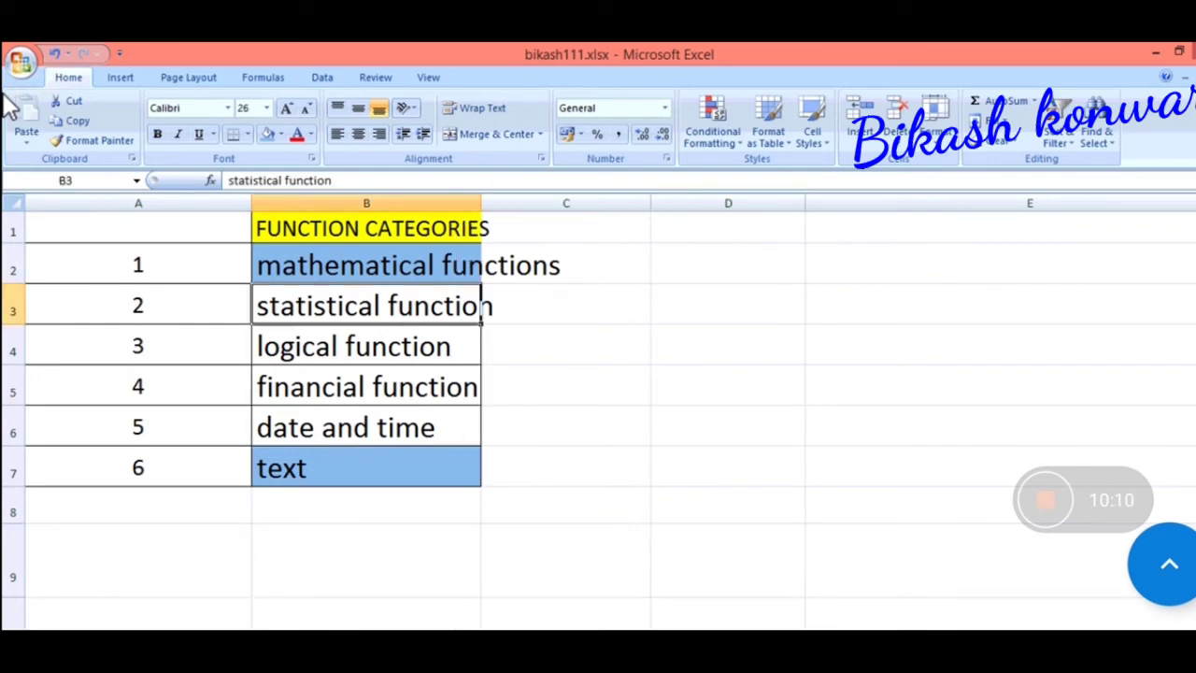
{"action": "left_click", "coordinate": [366, 427]}
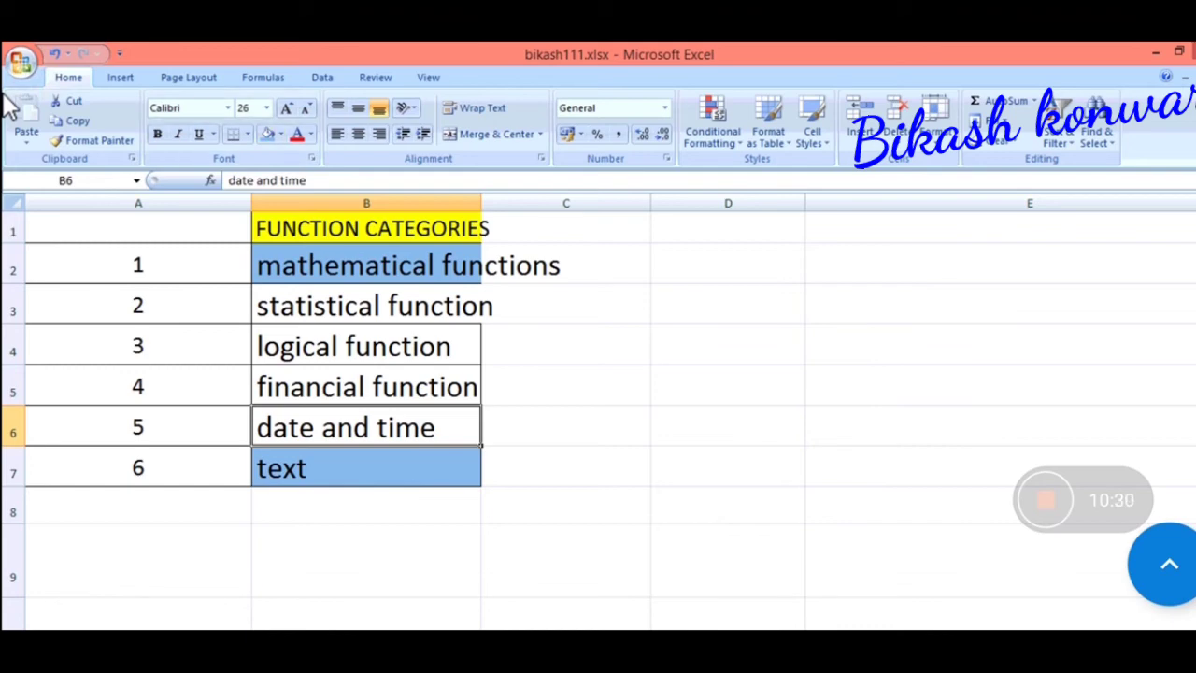
Fill the date and time cell blue and enter =NOW() in B9
{"action": "left_click", "coordinate": [268, 134]}
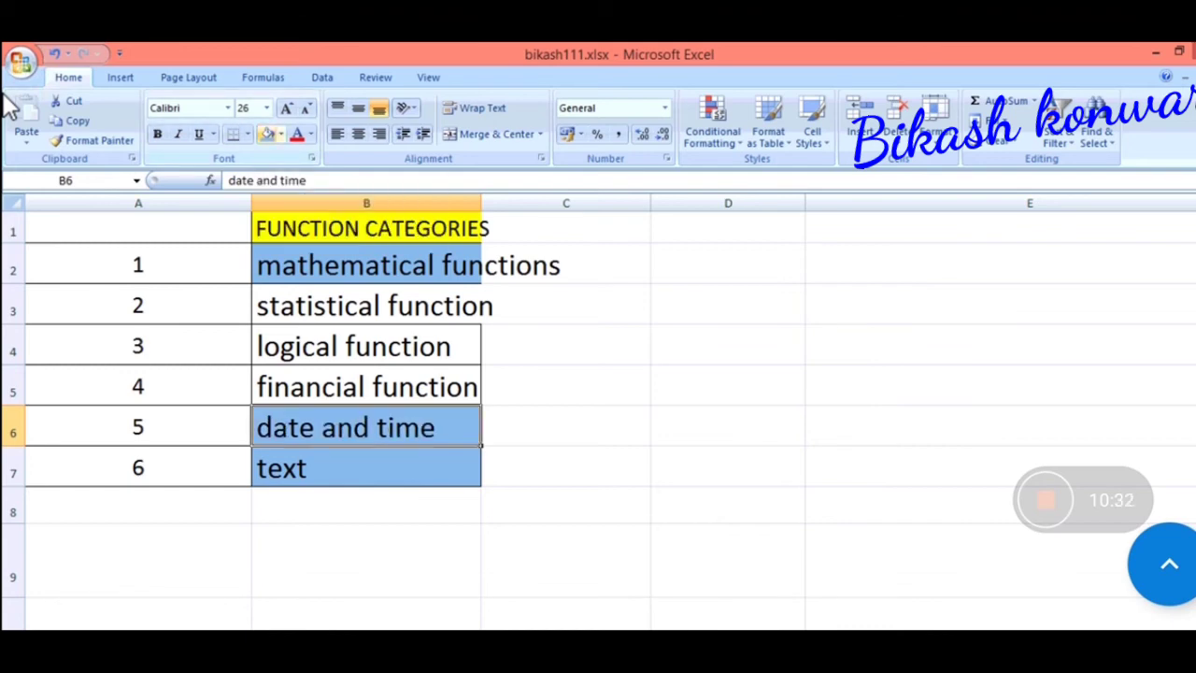
{"action": "left_click", "coordinate": [367, 612]}
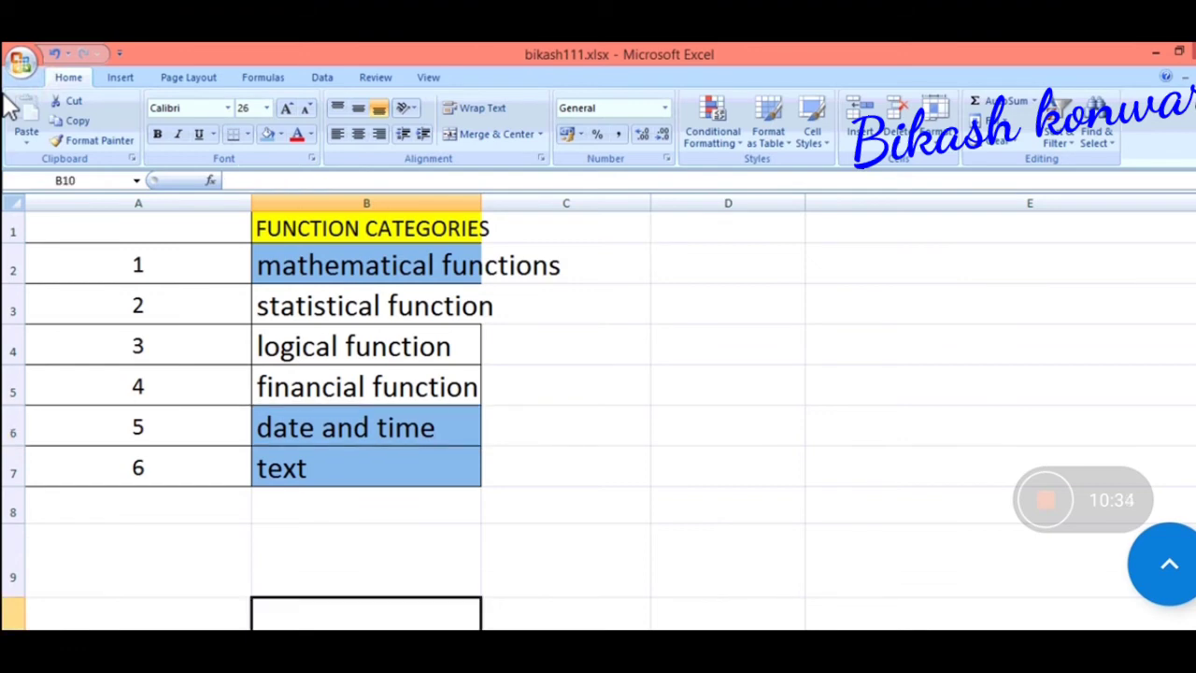
{"action": "key", "text": "Left"}
{"action": "key", "text": "Up"}
{"action": "key", "text": "Right"}
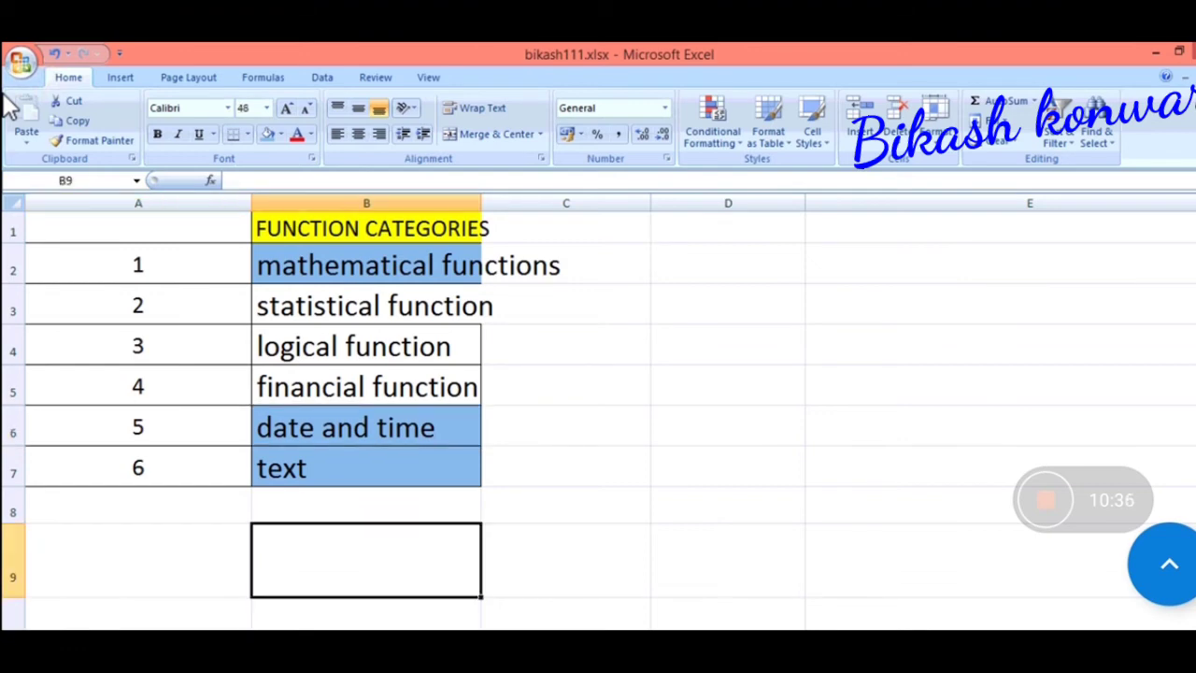
{"action": "type", "text": "="}
{"action": "key", "text": "BackSpace"}
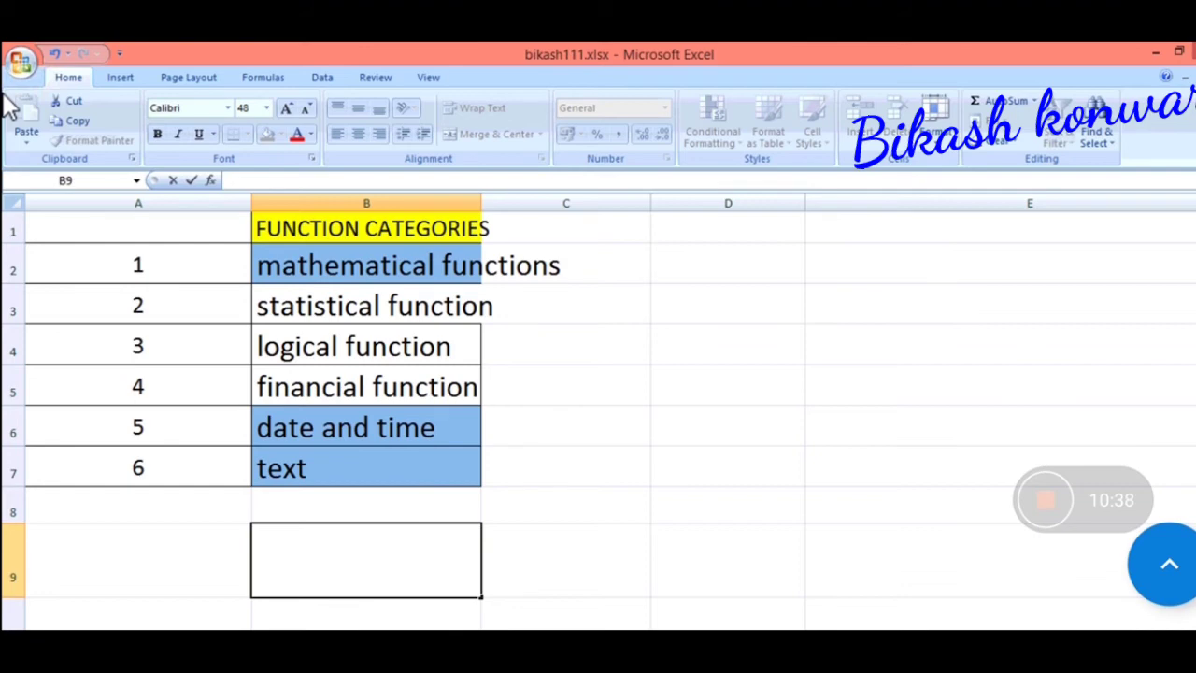
{"action": "type", "text": "="}
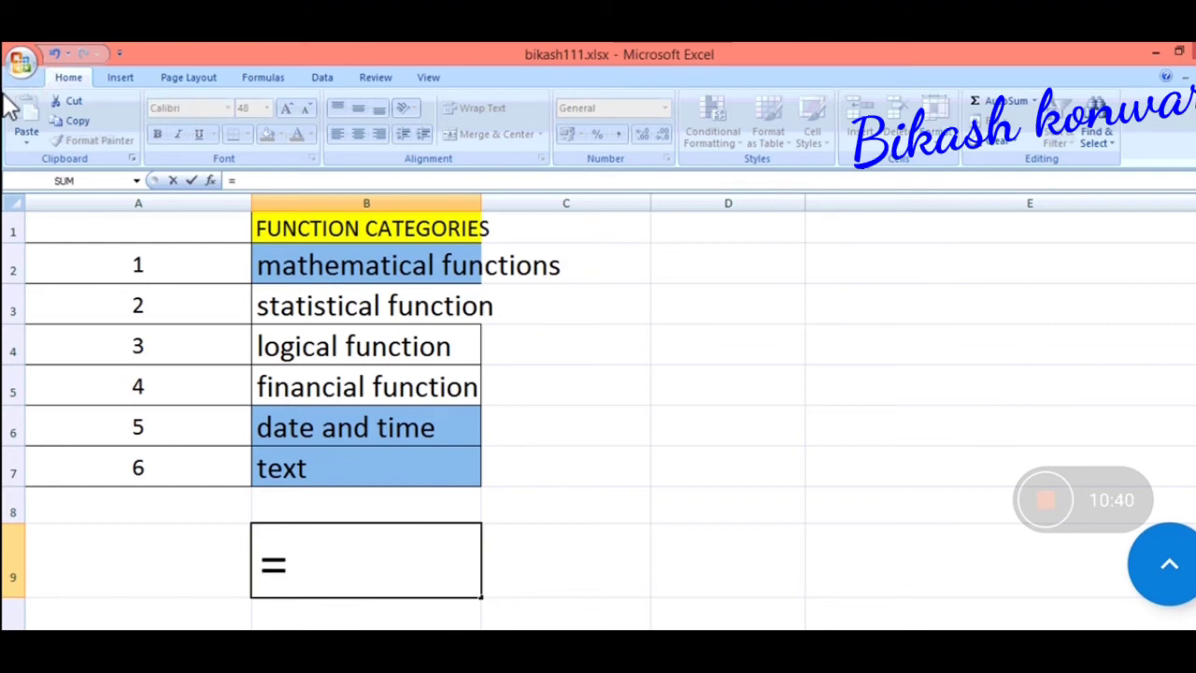
{"action": "type", "text": "n"}
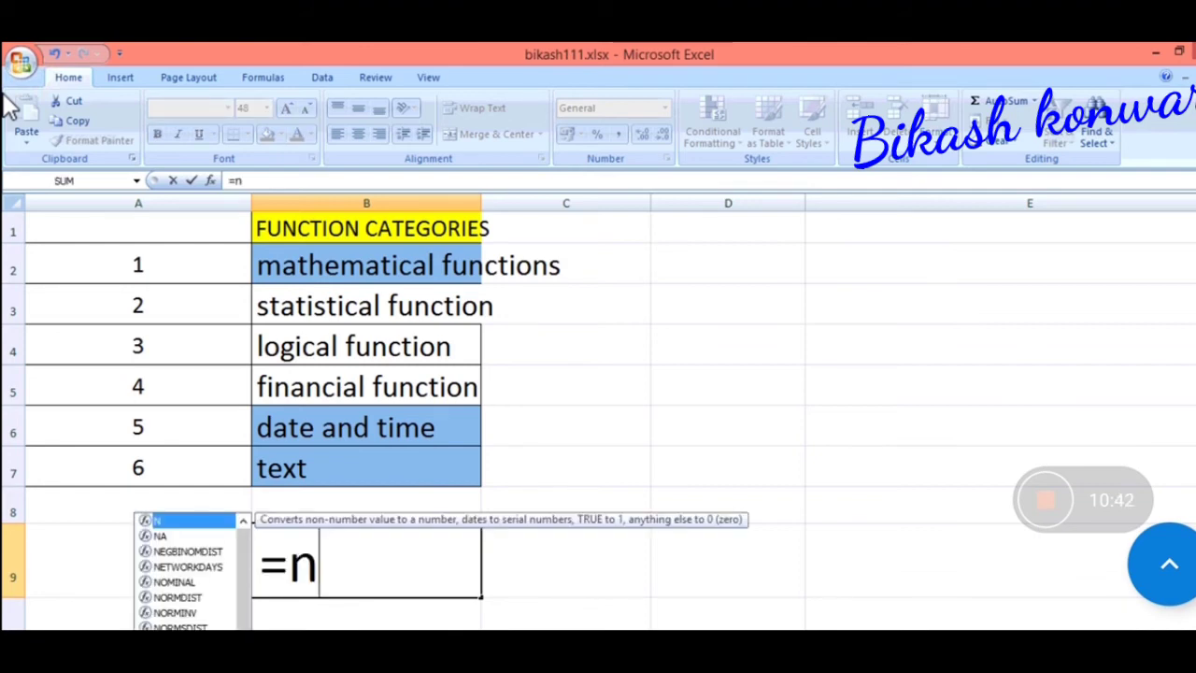
{"action": "key", "text": "BackSpace"}
{"action": "key", "text": "BackSpace"}
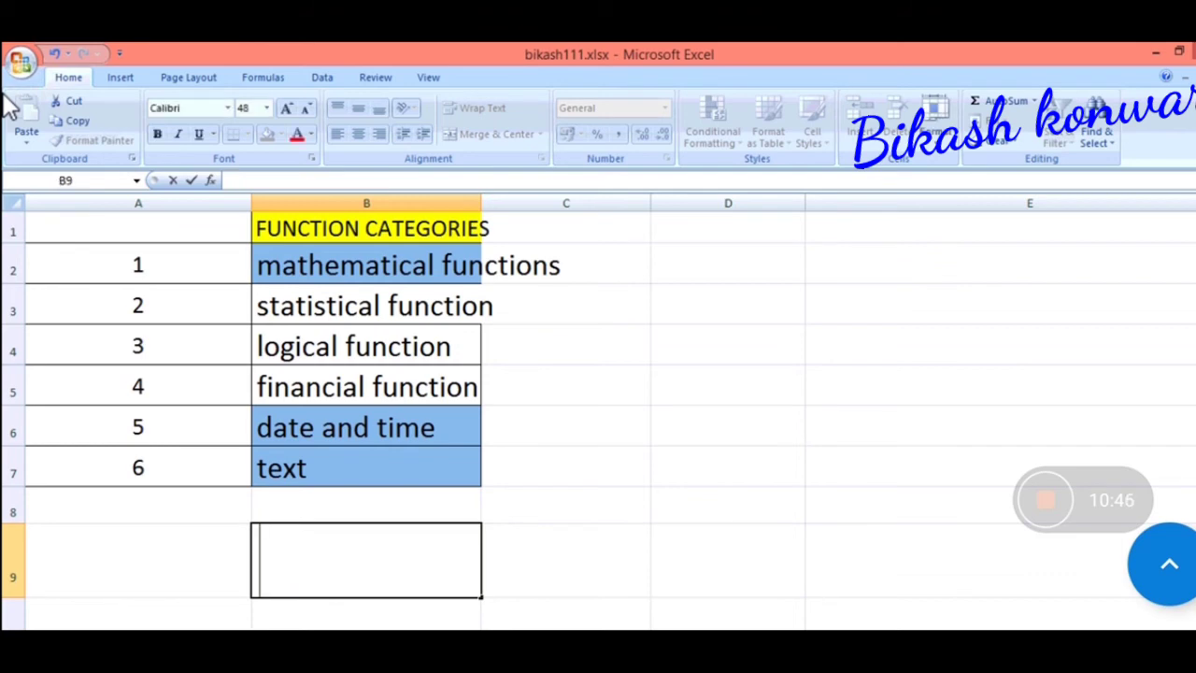
{"action": "type", "text": "=n"}
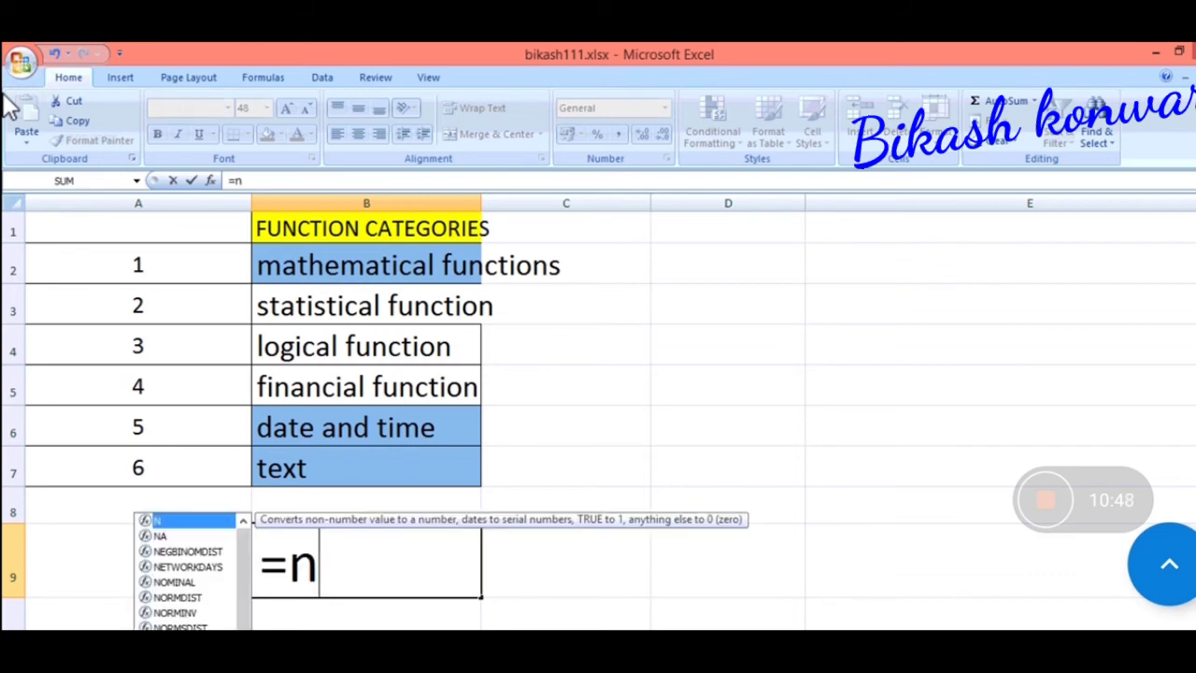
{"action": "type", "text": "ow("}
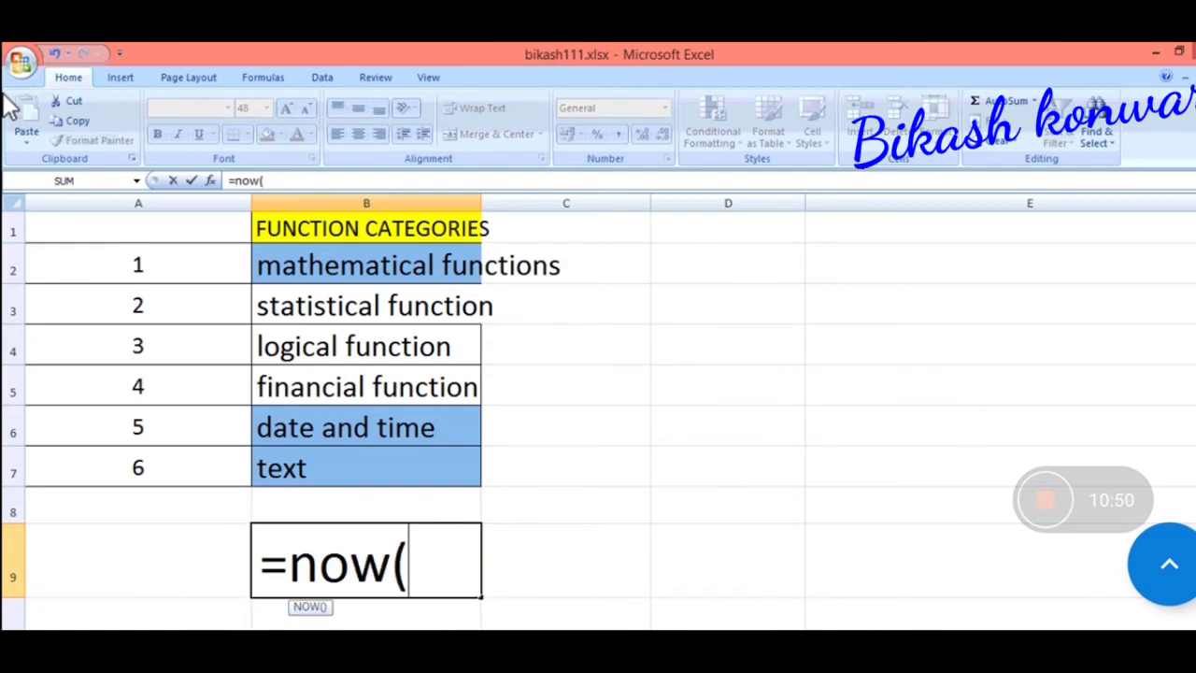
{"action": "type", "text": ")"}
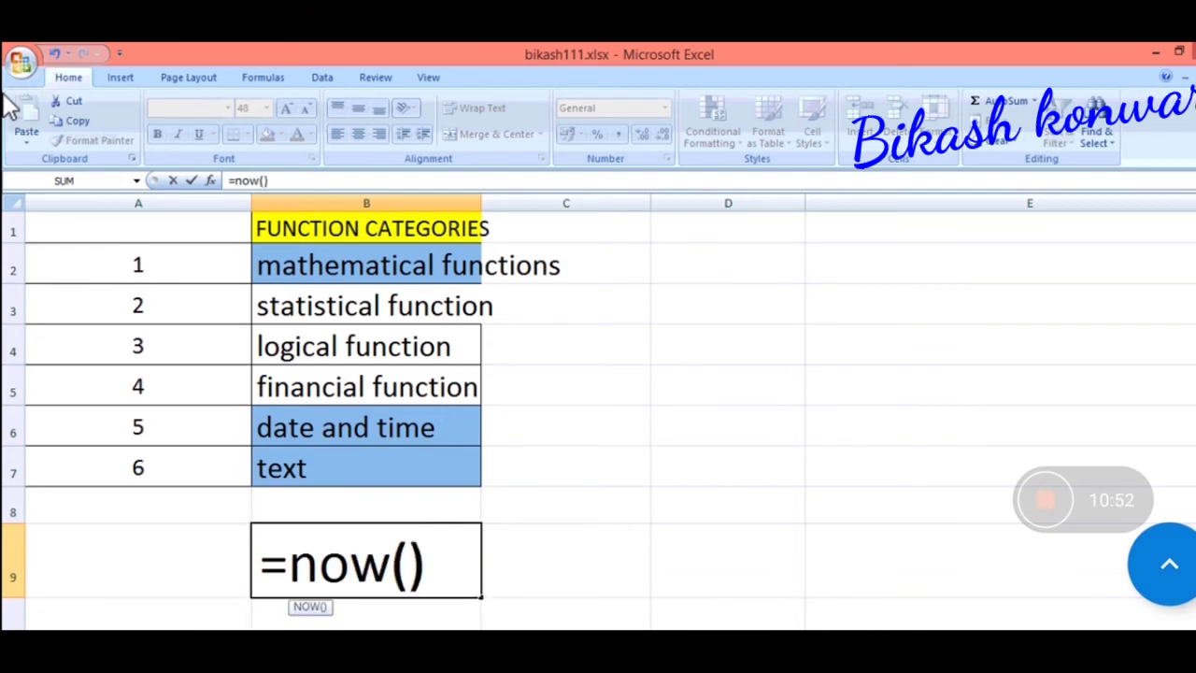
{"action": "key", "text": "Return"}
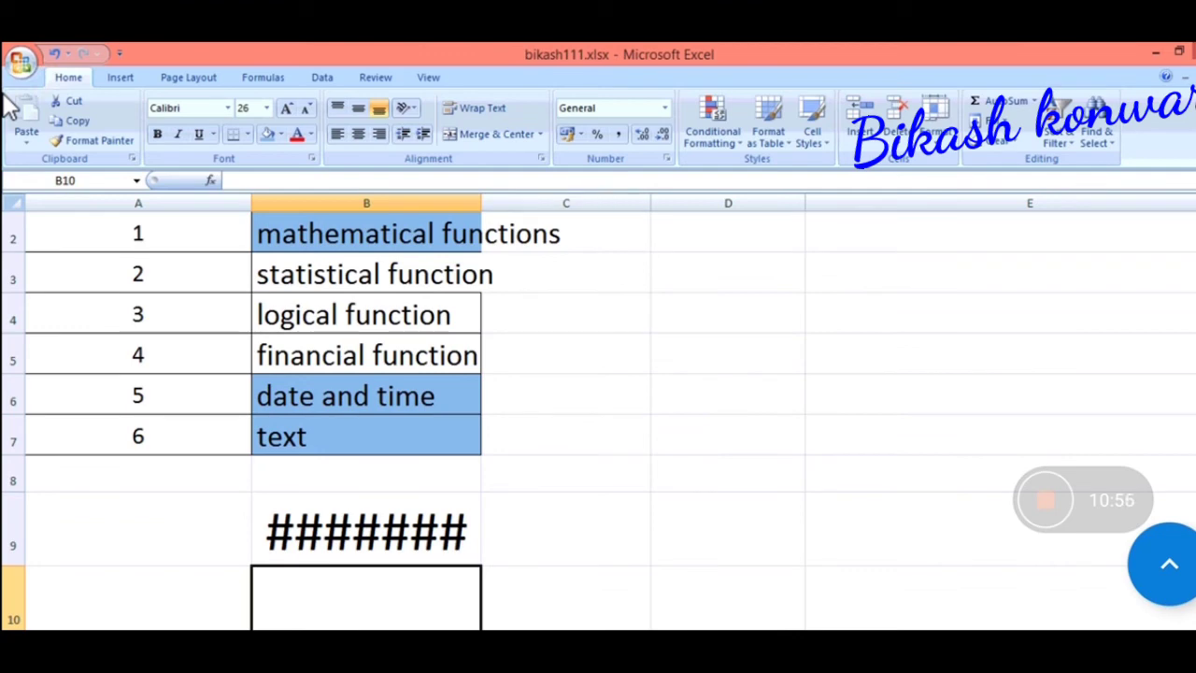
{"action": "left_click_drag", "start_coordinate": [481, 203], "coordinate": [486, 202]}
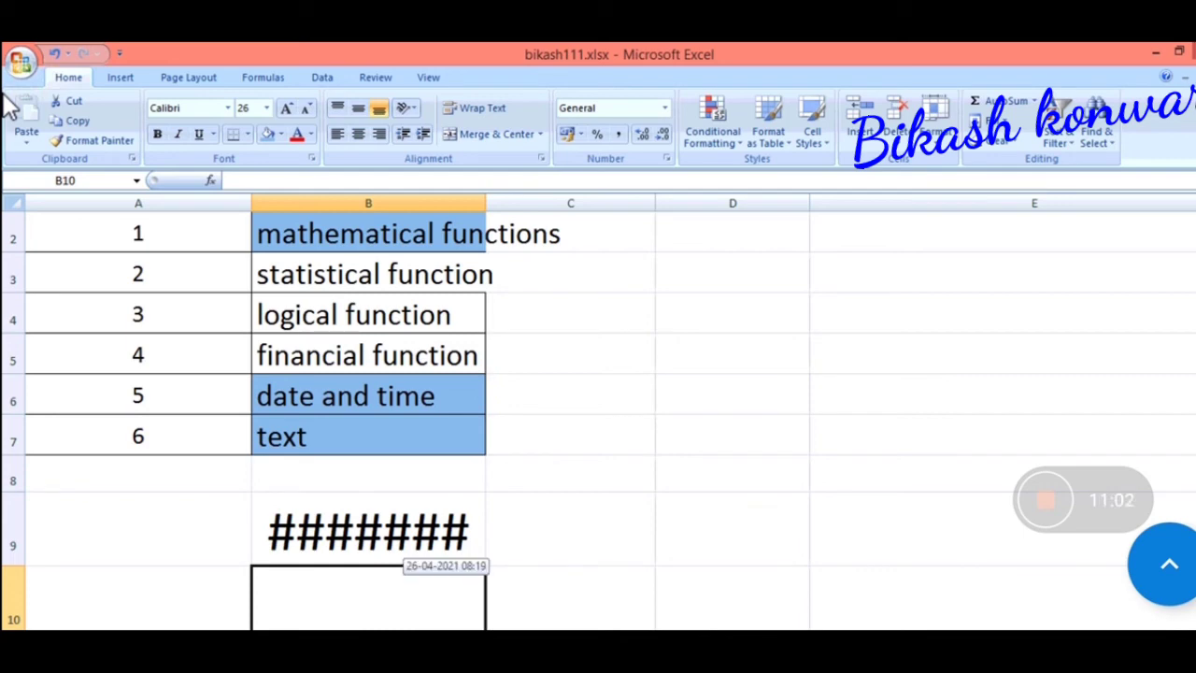
{"action": "double_click", "coordinate": [486, 203]}
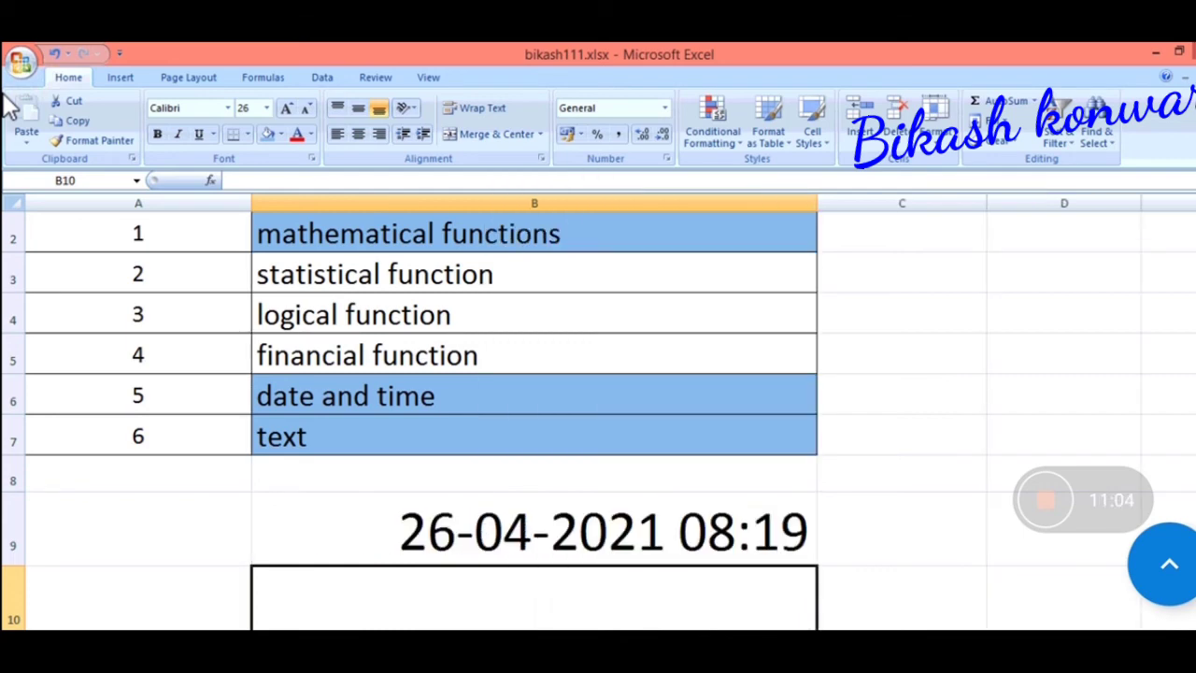
{"action": "left_click", "coordinate": [533, 529]}
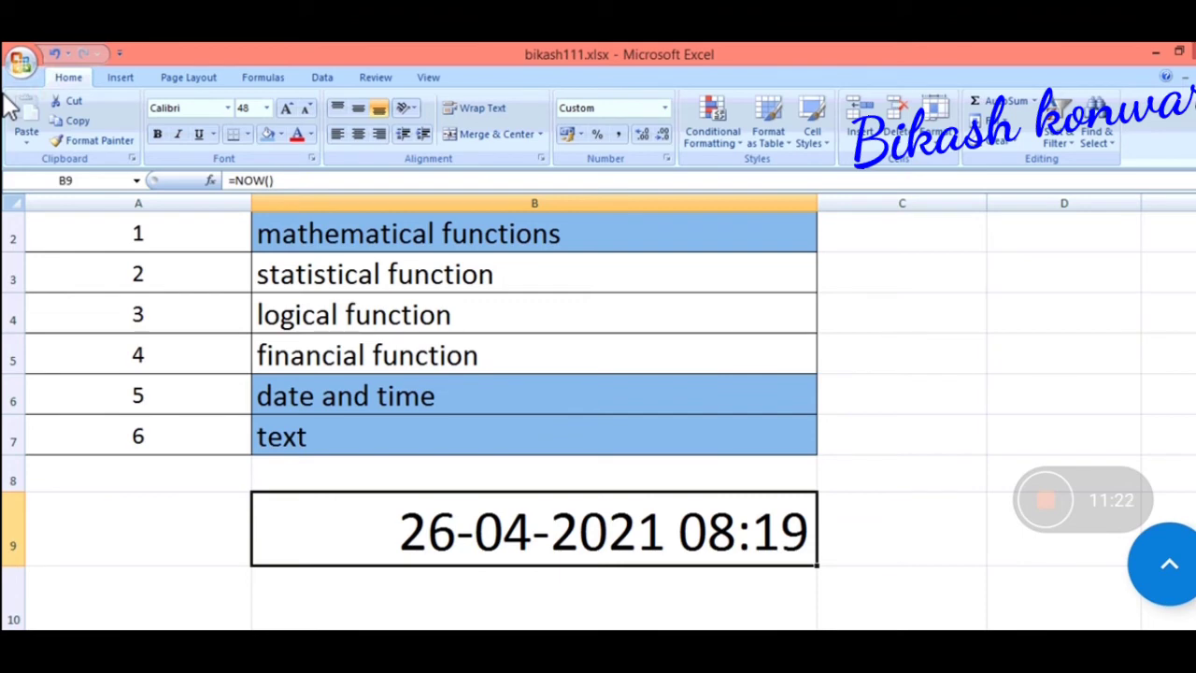
Enter =TODAY() in B10 so 26-04-2021 appears below the NOW result
{"action": "scroll", "coordinate": [598, 374], "scroll_direction": "down", "scroll_amount": 3}
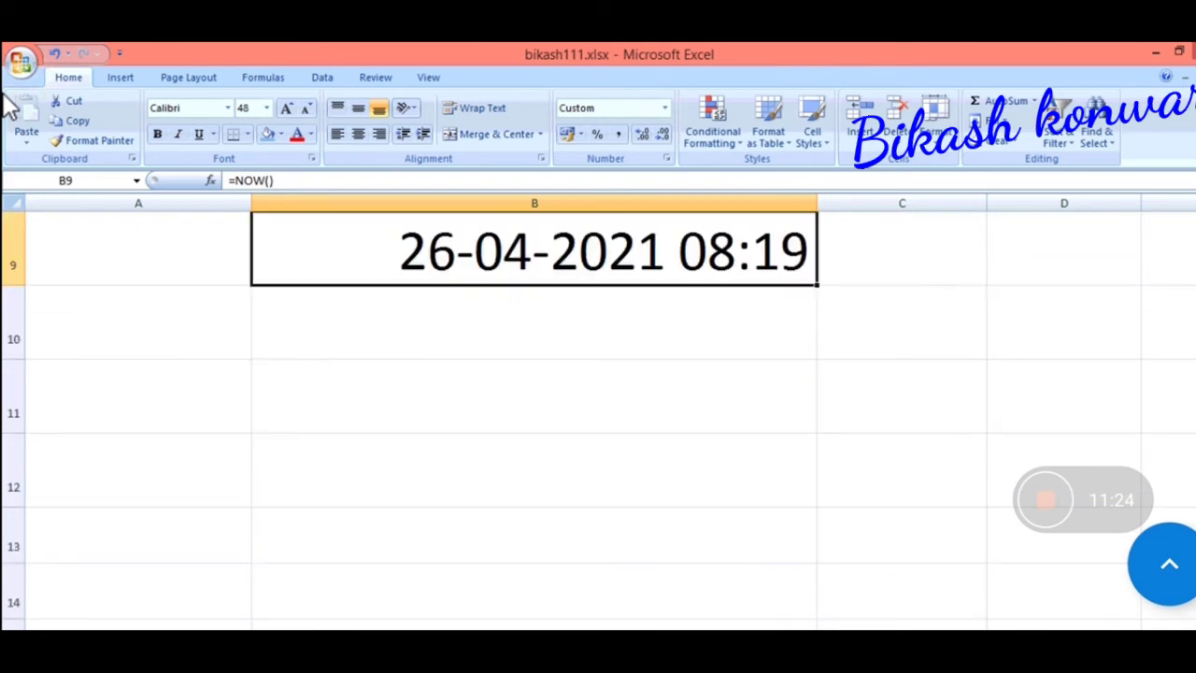
{"action": "key", "text": "Down"}
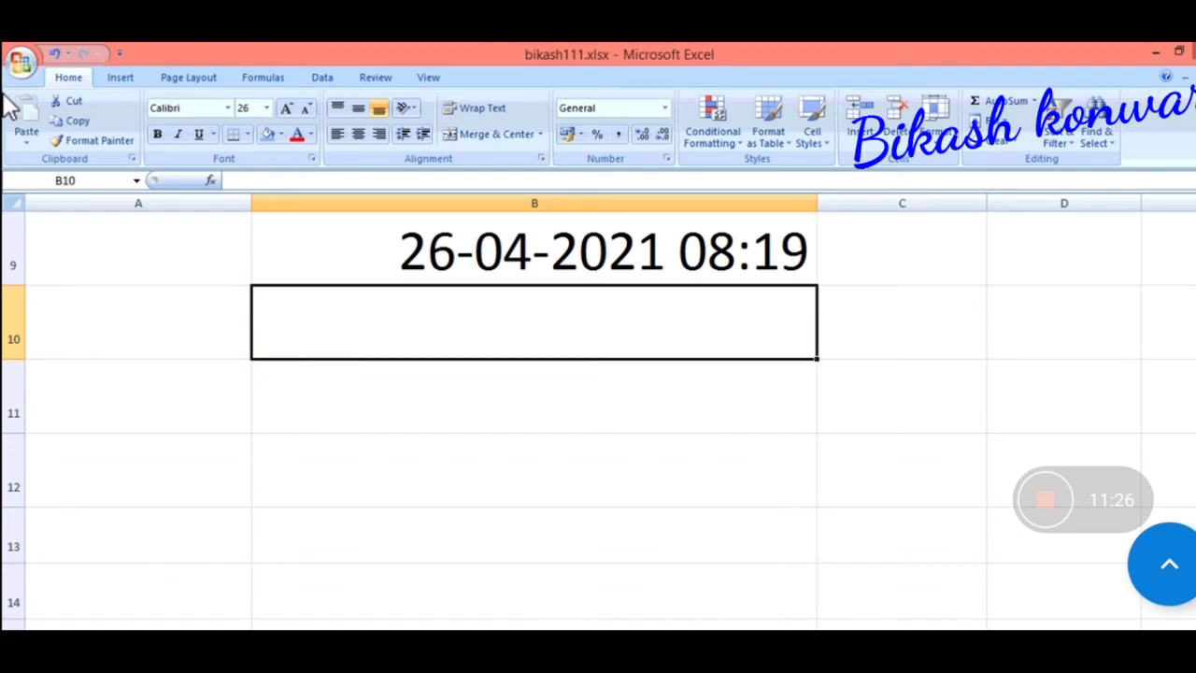
{"action": "scroll", "coordinate": [598, 373], "scroll_direction": "up", "scroll_amount": 2}
{"action": "scroll", "coordinate": [598, 374], "scroll_direction": "down", "scroll_amount": 2}
{"action": "type", "text": "=to"}
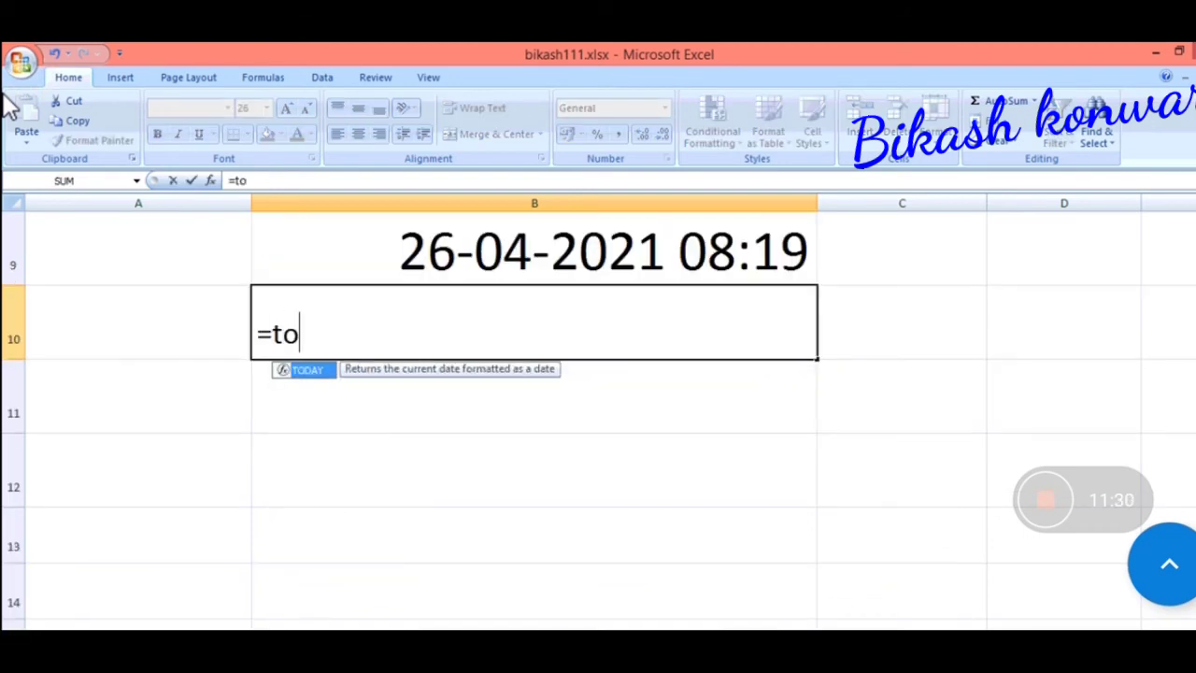
{"action": "type", "text": "day("}
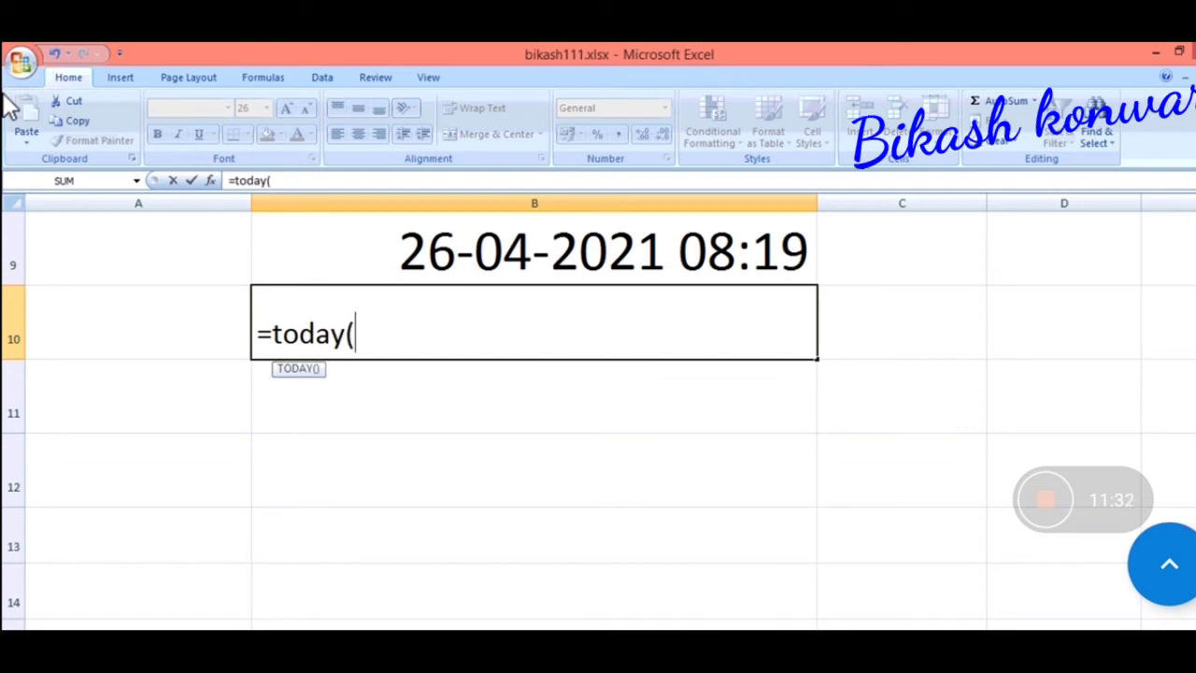
{"action": "type", "text": ")"}
{"action": "key", "text": "Return"}
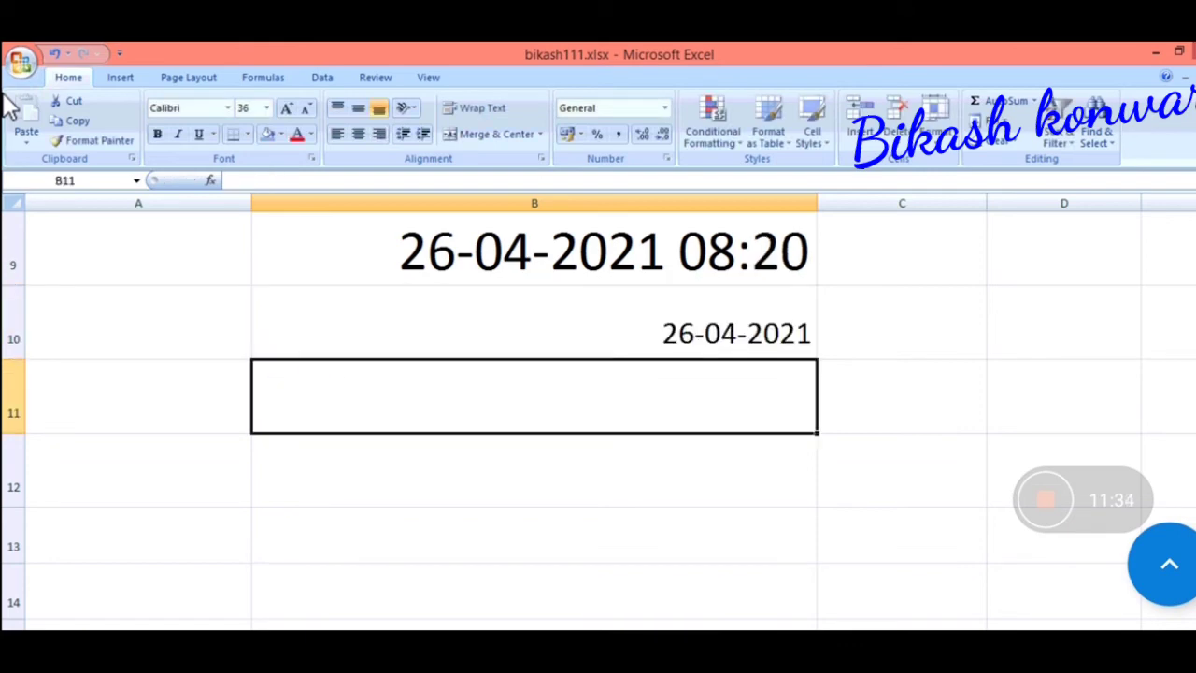
{"action": "key", "text": "Up"}
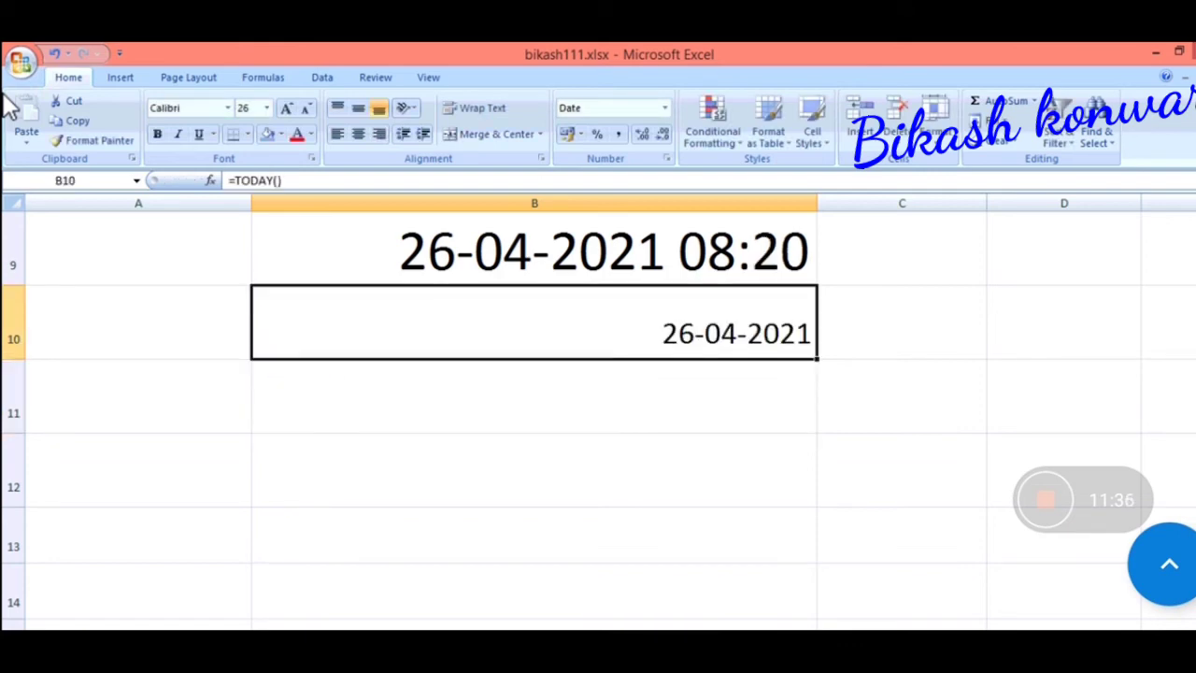
{"action": "key", "text": "Up"}
{"action": "key", "text": "Down"}
{"action": "key", "text": "Down"}
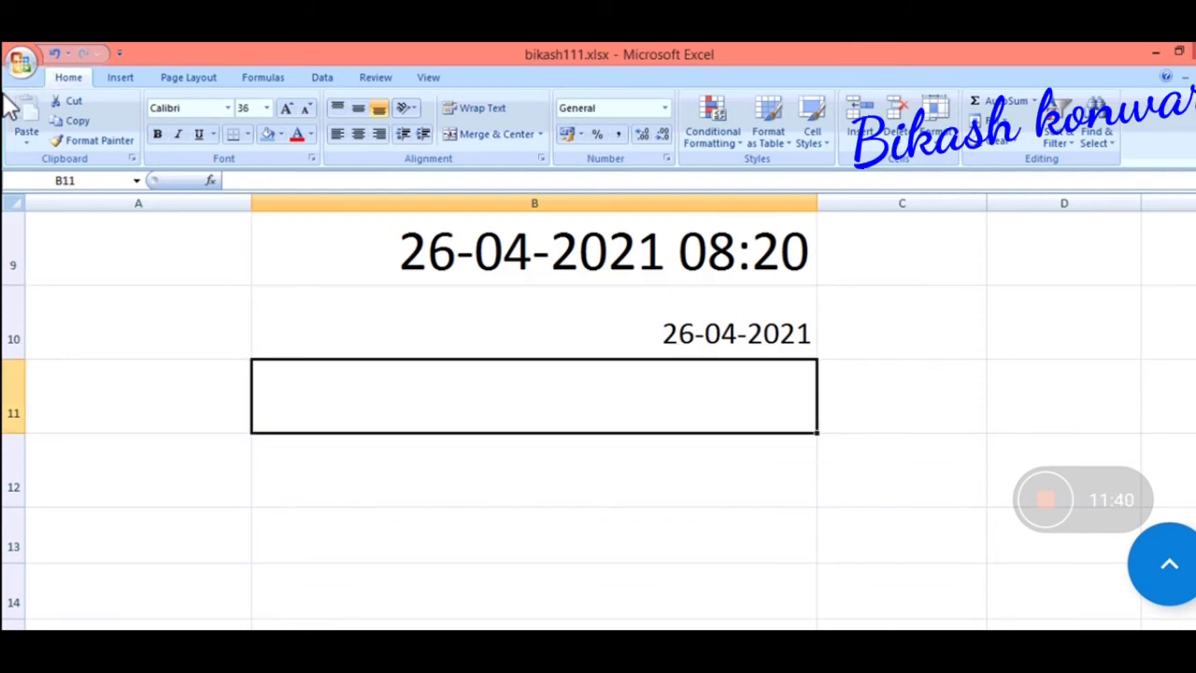
Enter =DATEVALUE(01-01-1900) without quotes in B11, which returns #VALUE!
{"action": "type", "text": "y"}
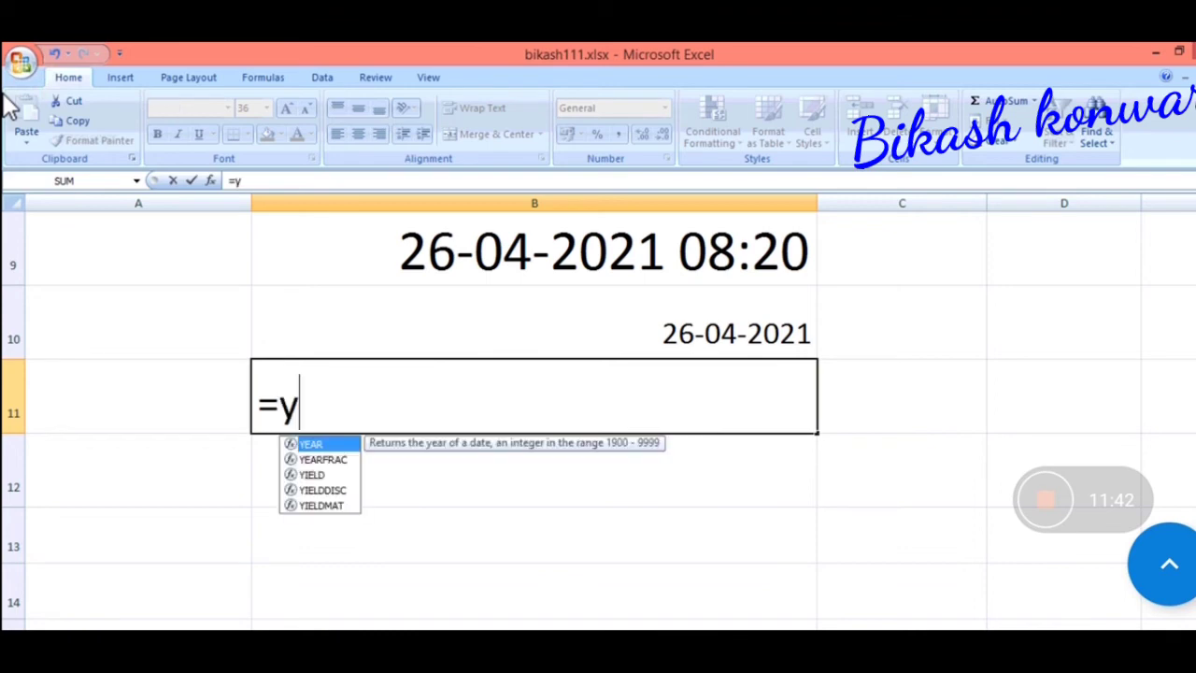
{"action": "key", "text": "BackSpace"}
{"action": "type", "text": "ti"}
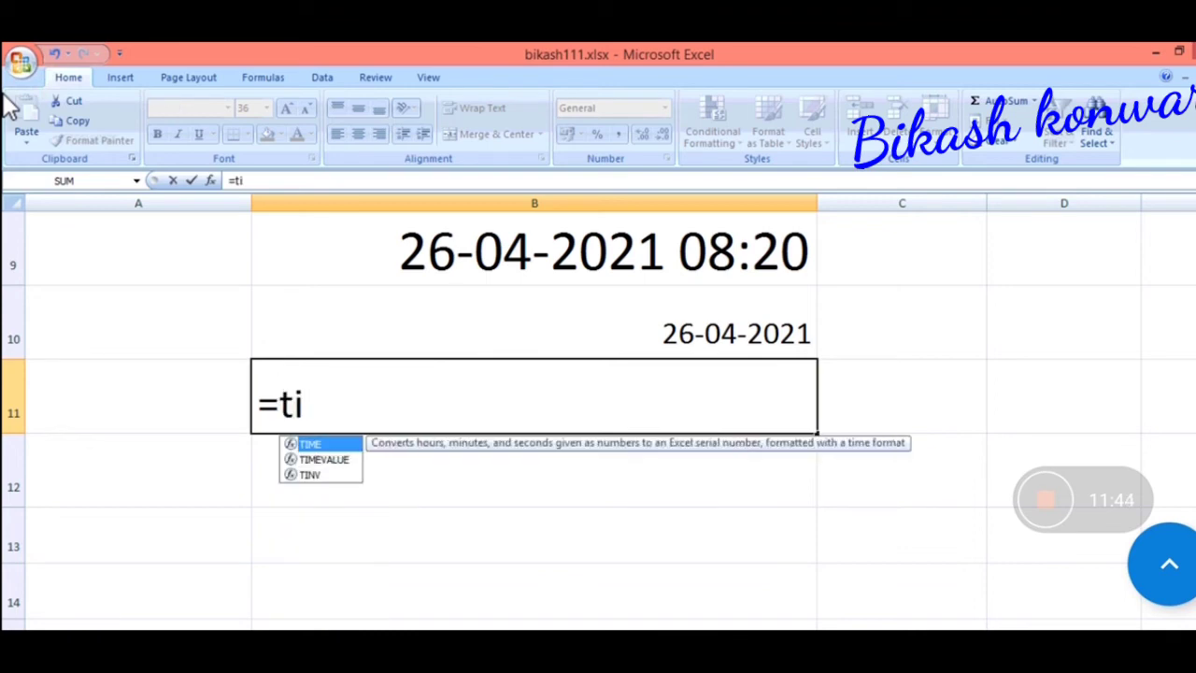
{"action": "key", "text": "BackSpace"}
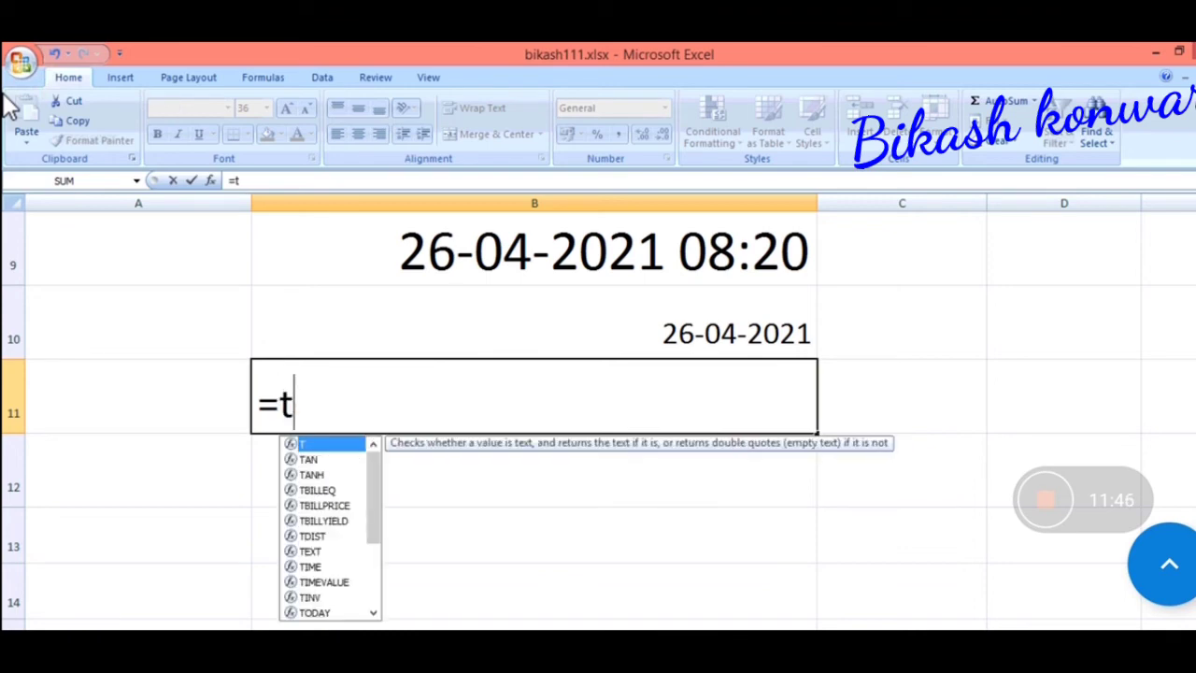
{"action": "type", "text": "ime"}
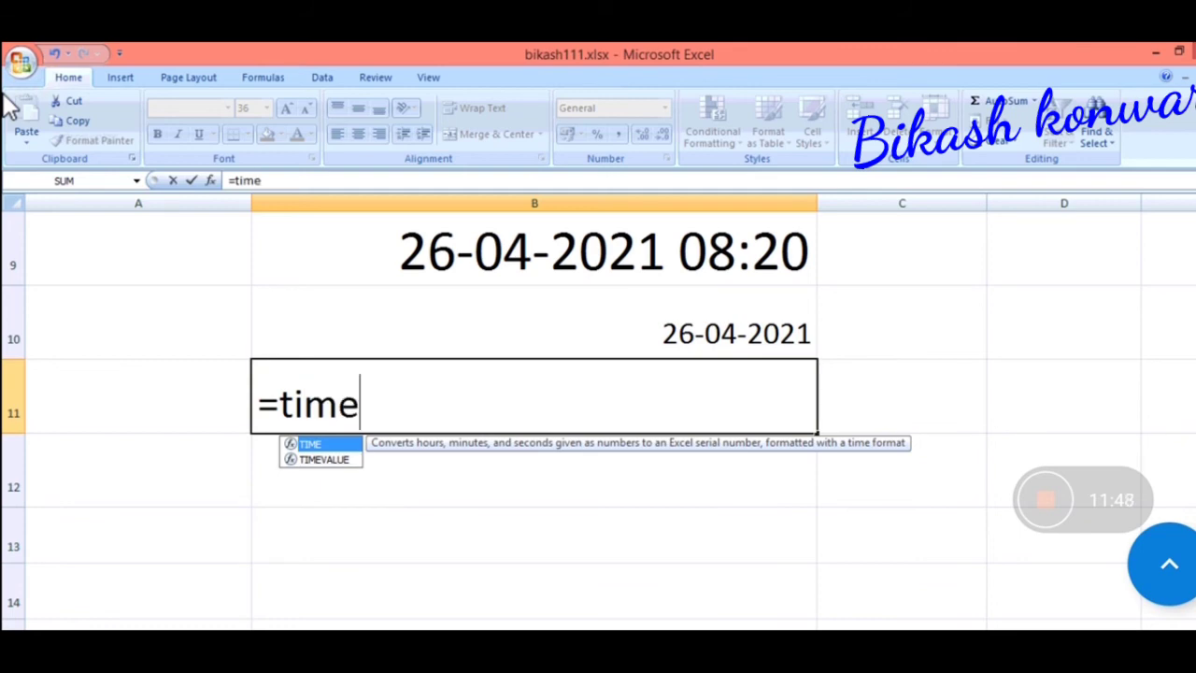
{"action": "type", "text": "("}
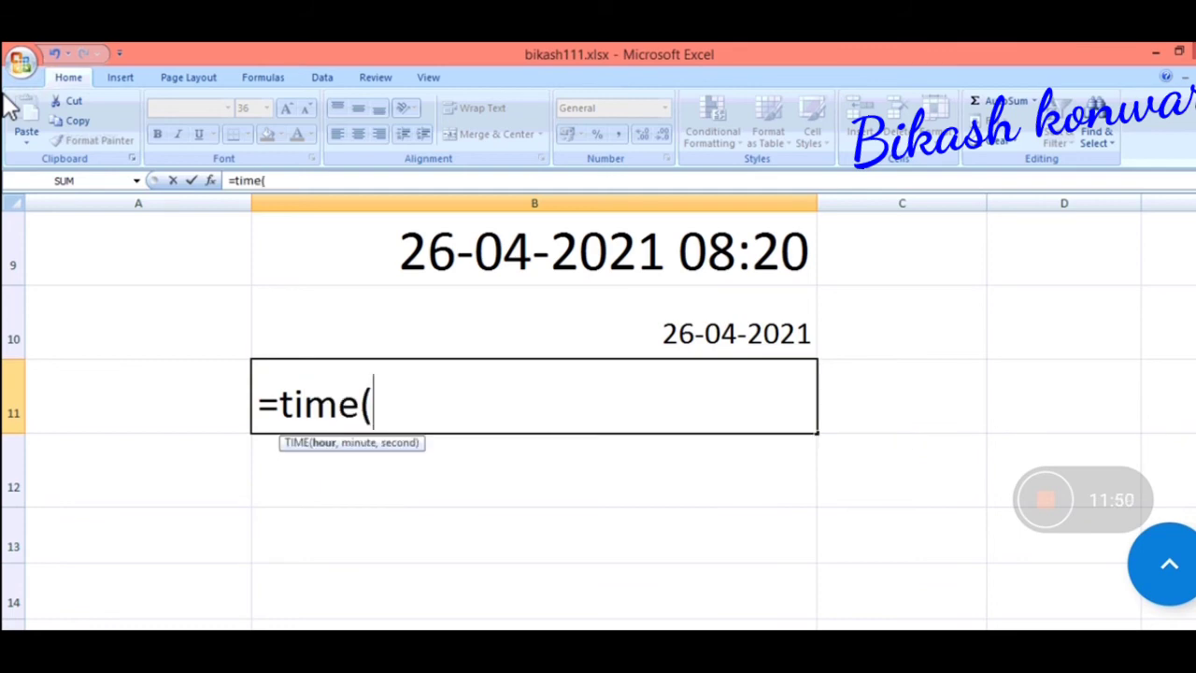
{"action": "key", "text": "BackSpace"}
{"action": "key", "text": "BackSpace"}
{"action": "key", "text": "BackSpace"}
{"action": "key", "text": "BackSpace"}
{"action": "key", "text": "BackSpace"}
{"action": "key", "text": "BackSpace"}
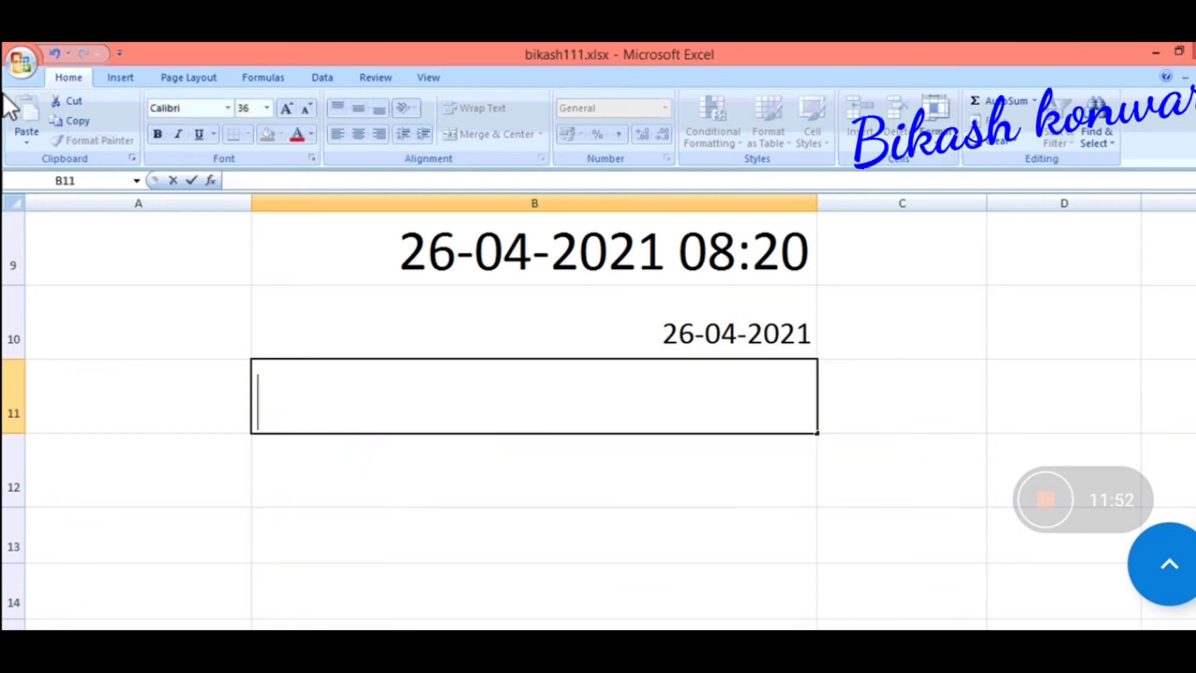
{"action": "type", "text": "="}
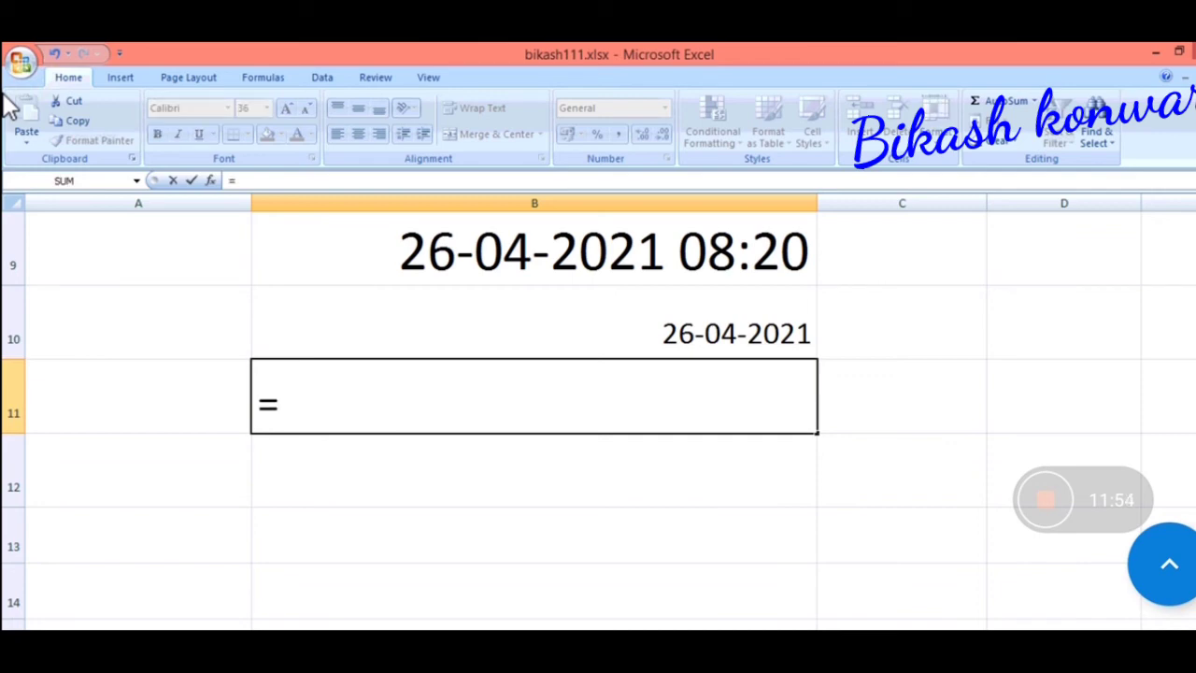
{"action": "type", "text": "date"}
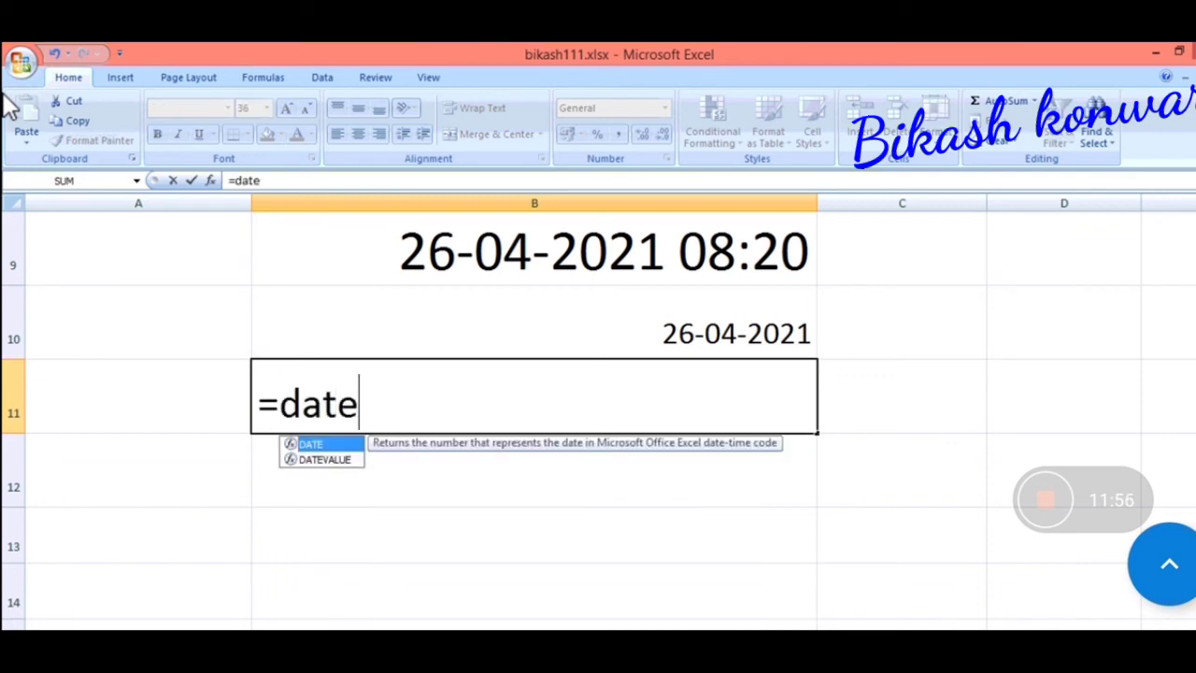
{"action": "type", "text": "value"}
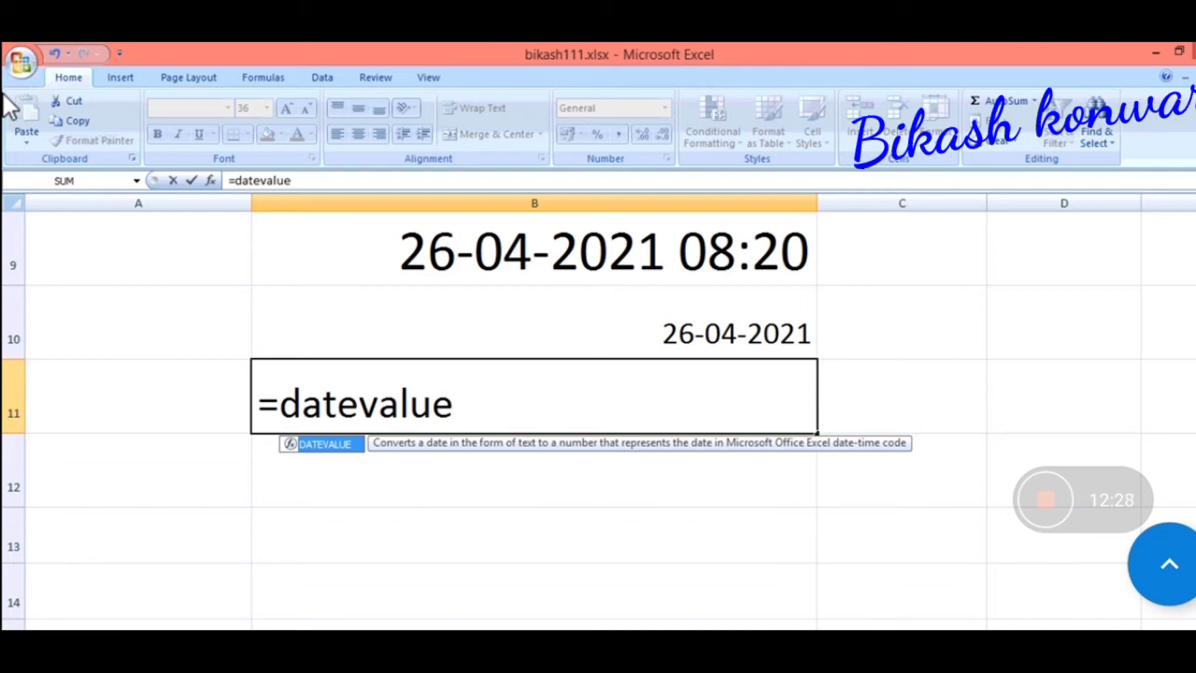
{"action": "type", "text": "("}
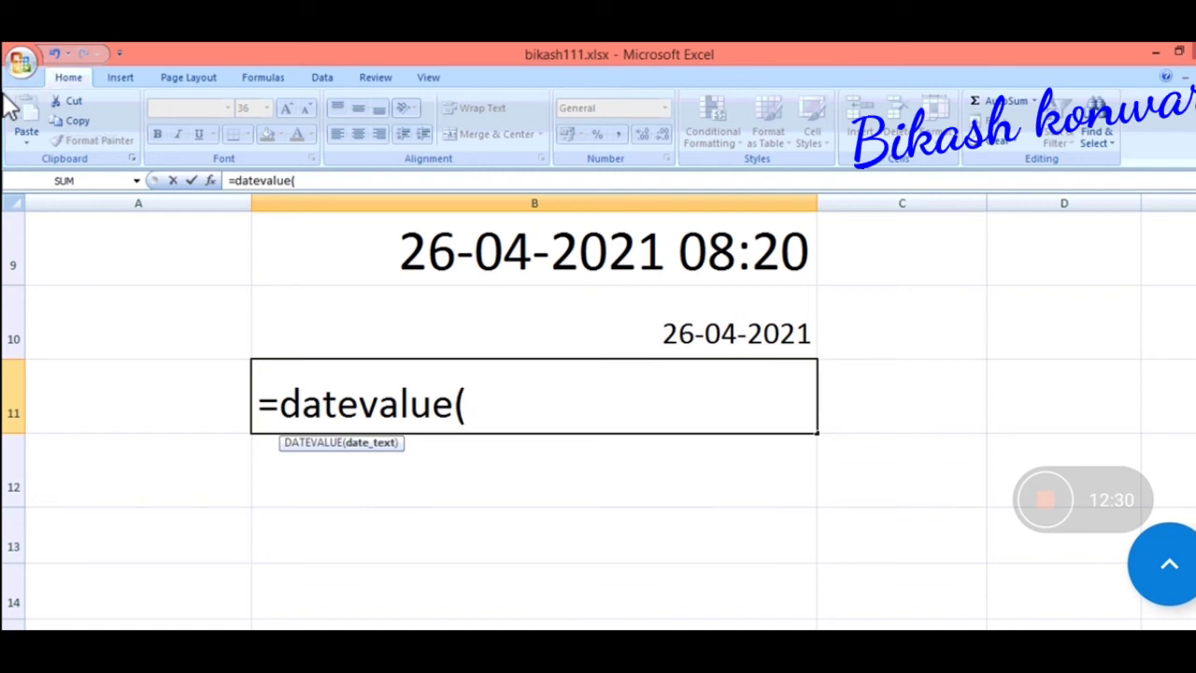
{"action": "type", "text": "01"}
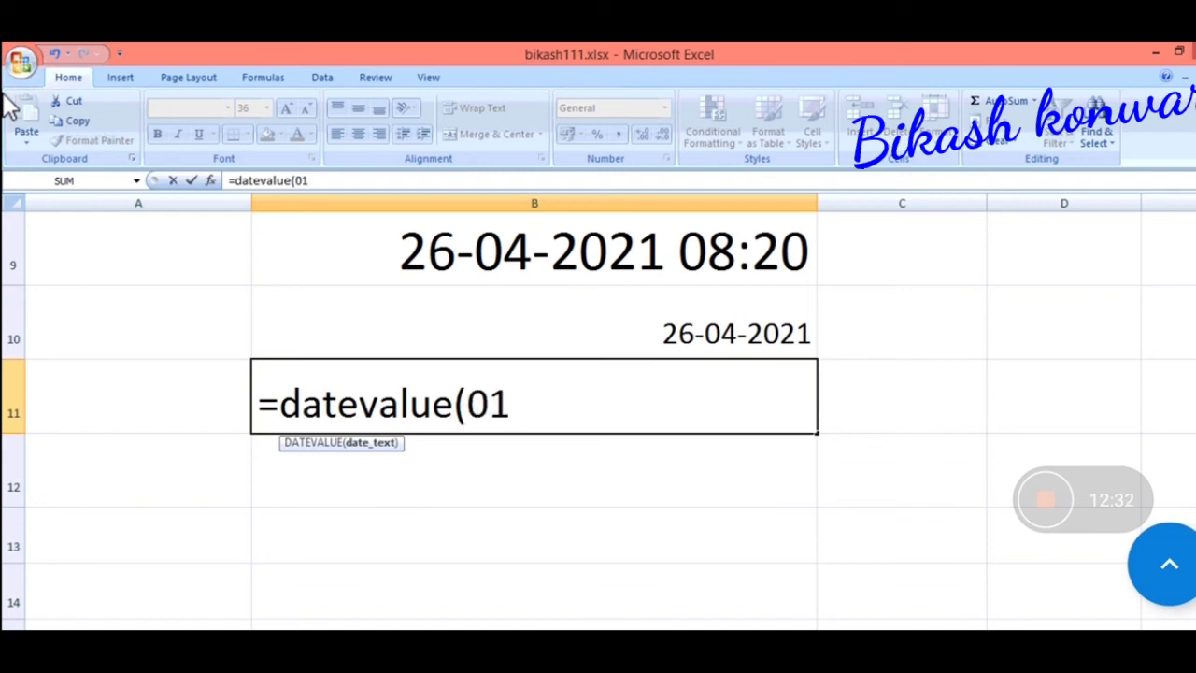
{"action": "type", "text": "-0"}
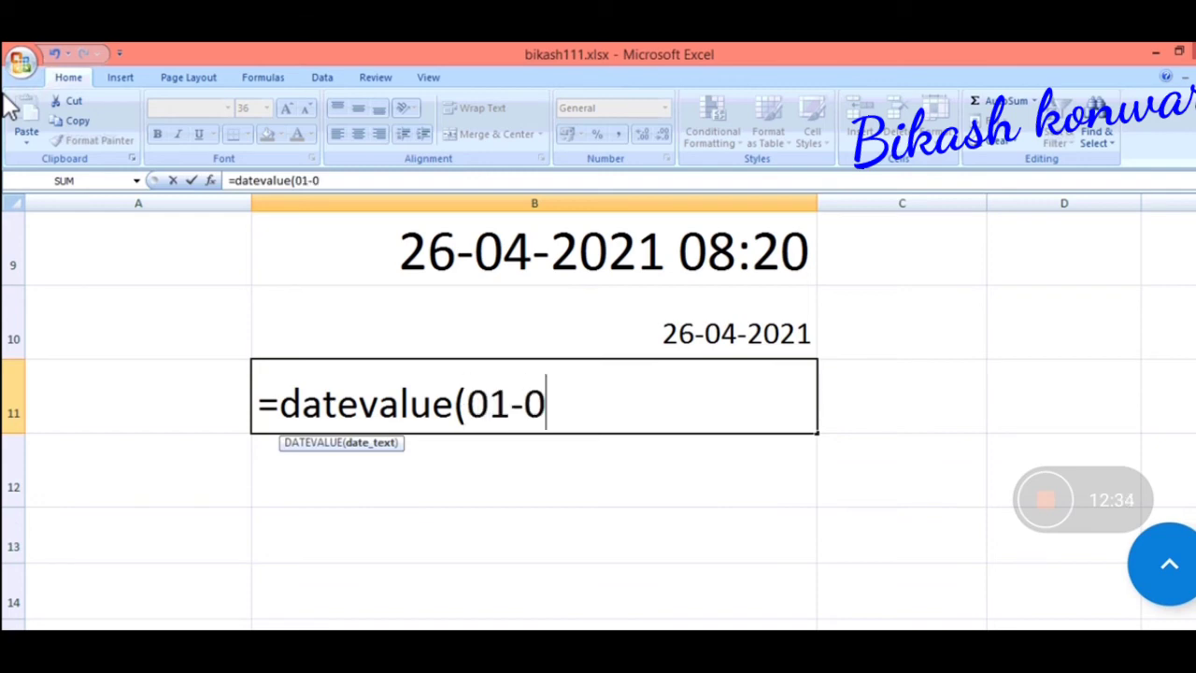
{"action": "type", "text": "1-19"}
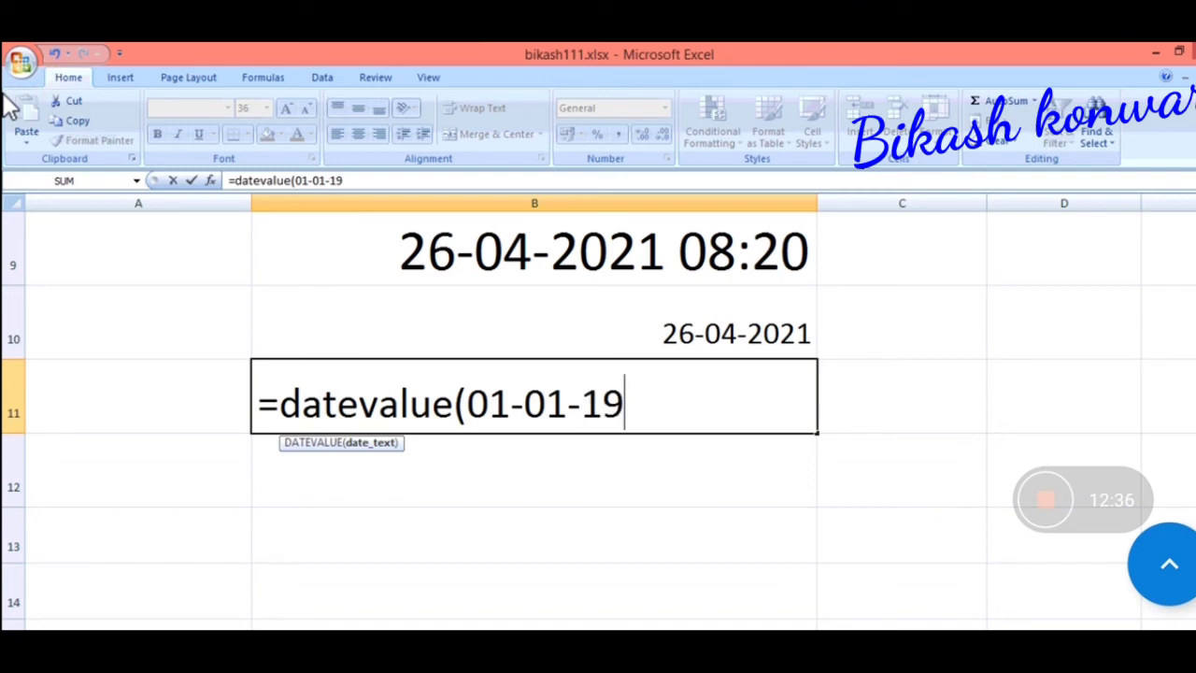
{"action": "type", "text": "00)"}
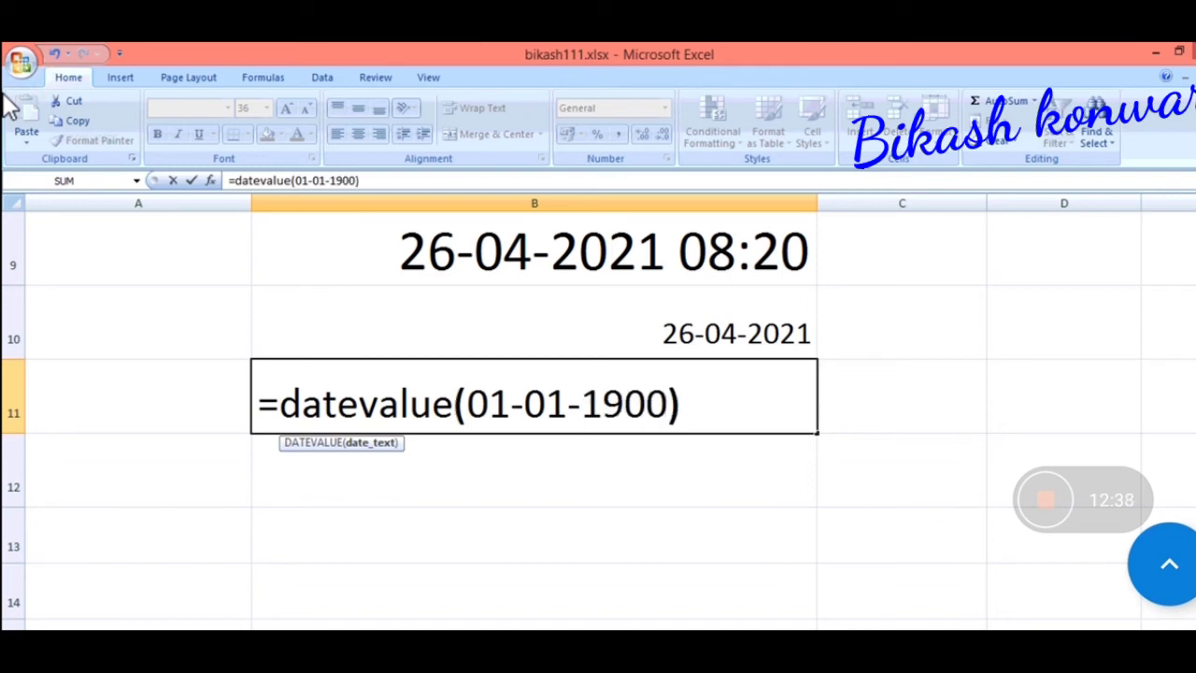
{"action": "key", "text": "Return"}
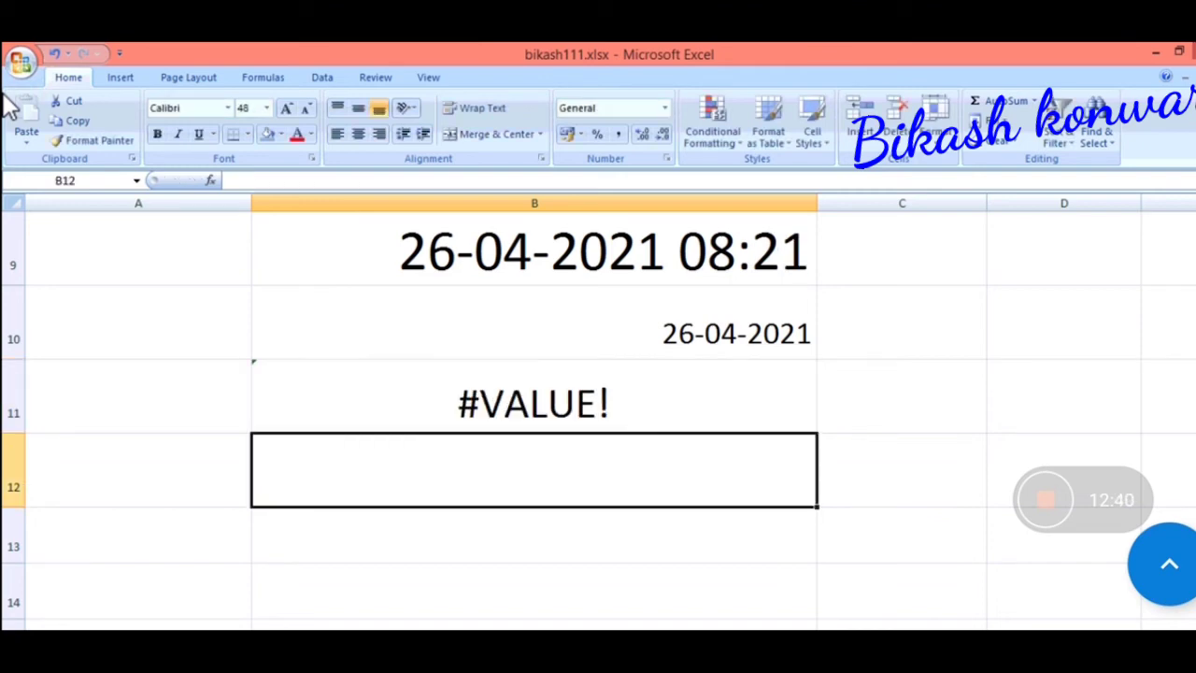
Wrap the date in B11's DATEVALUE formula in quotes so it returns 1
{"action": "key", "text": "Up"}
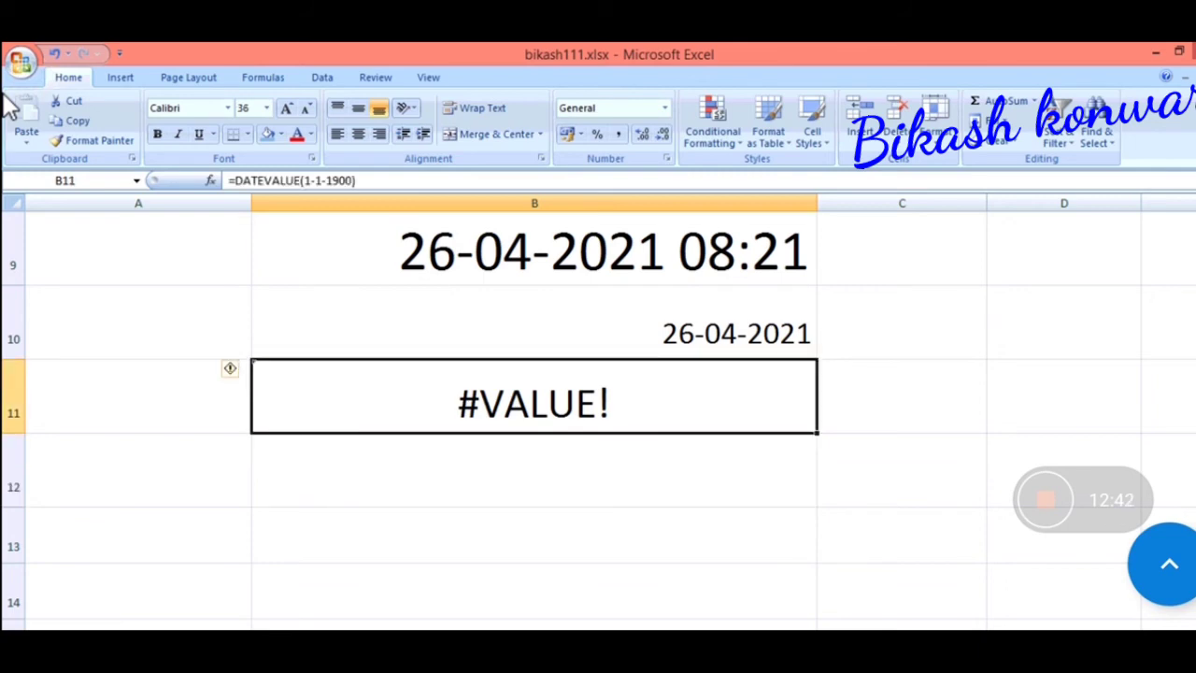
{"action": "key", "text": "F2"}
{"action": "key", "text": "Left"}
{"action": "key", "text": "Left"}
{"action": "key", "text": "Left"}
{"action": "type", "text": "\""}
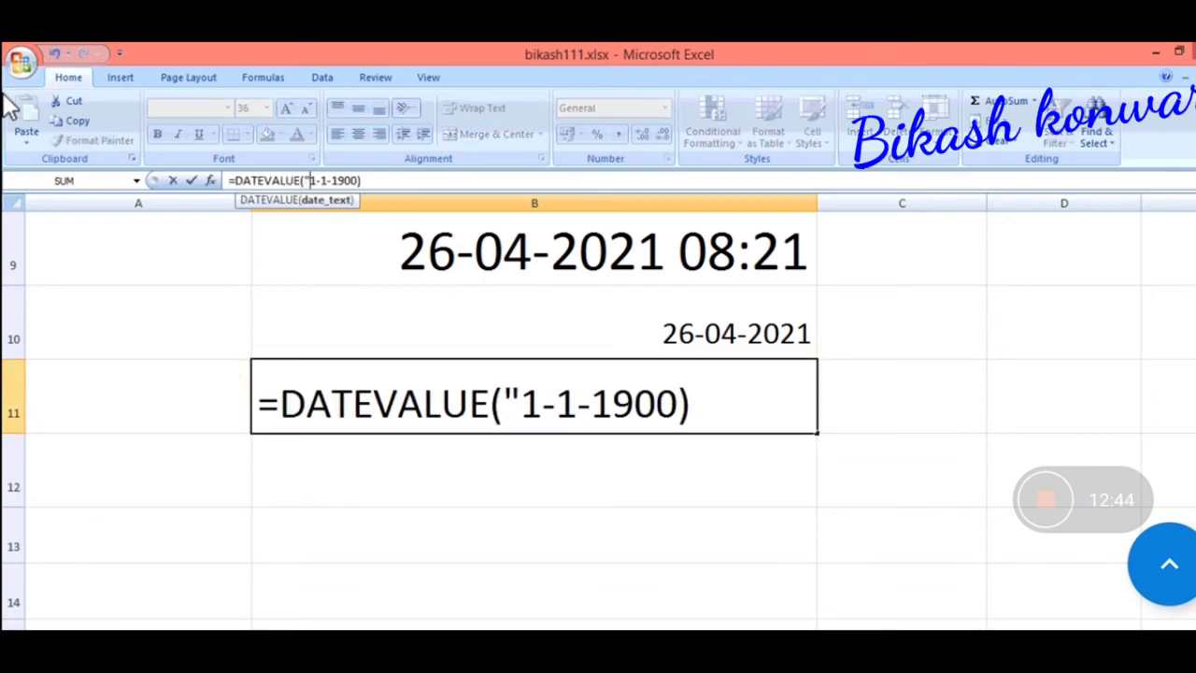
{"action": "key", "text": "Right"}
{"action": "key", "text": "Right"}
{"action": "key", "text": "Right"}
{"action": "type", "text": "\""}
{"action": "key", "text": "Return"}
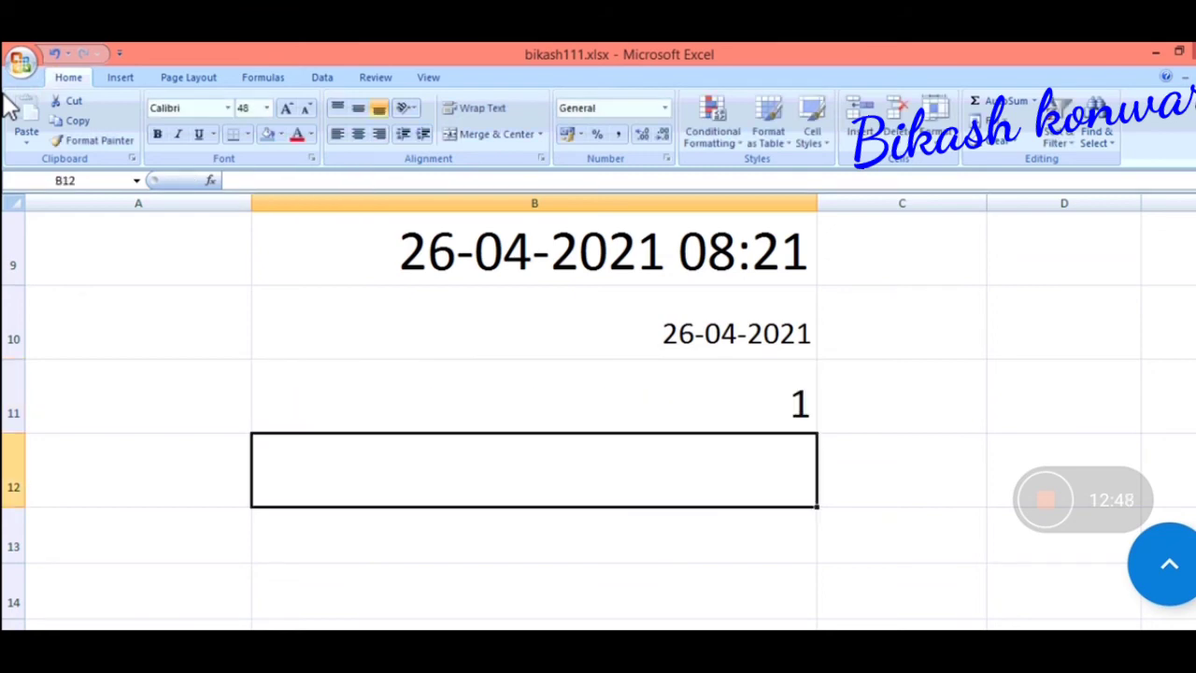
Review B11's formula, cancel the edit, and begin a new formula in B12
{"action": "key", "text": "Up"}
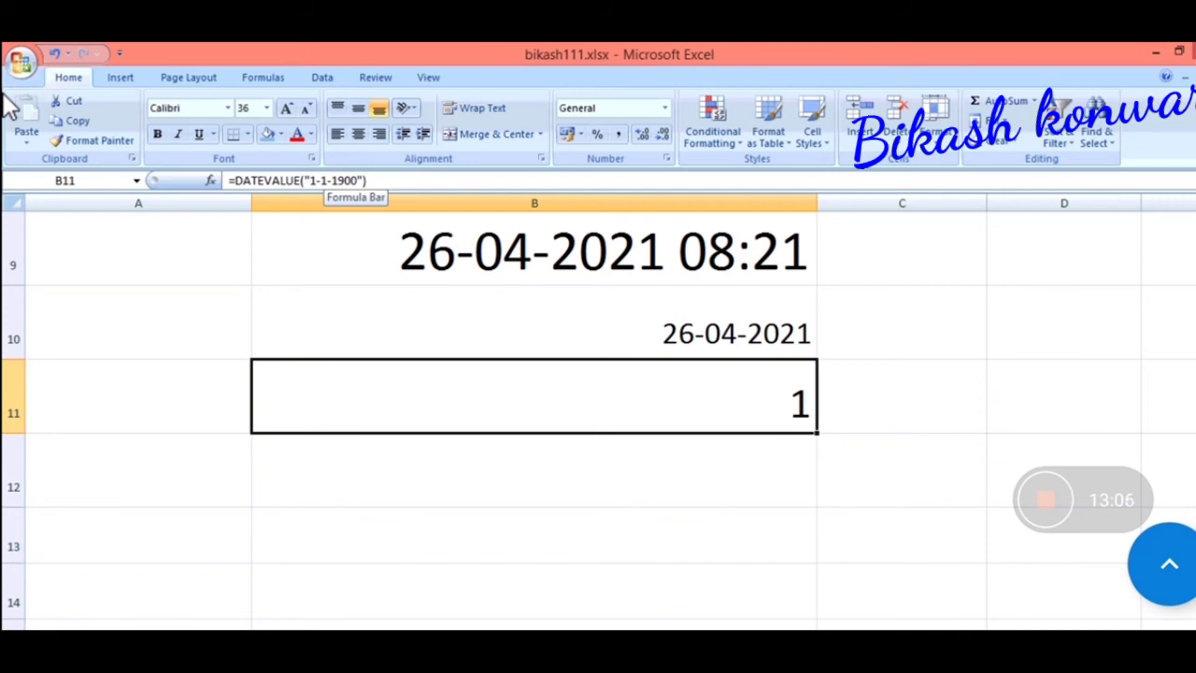
{"action": "key", "text": "F2"}
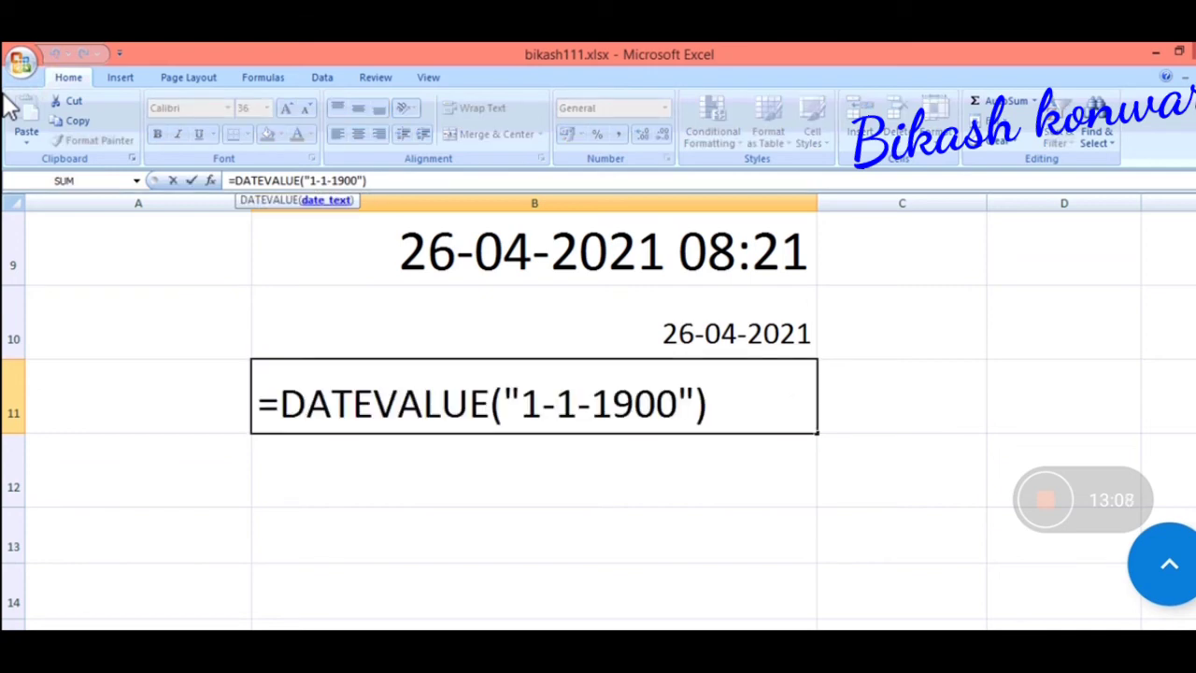
{"action": "key", "text": "Left"}
{"action": "key", "text": "Left"}
{"action": "key", "text": "Left"}
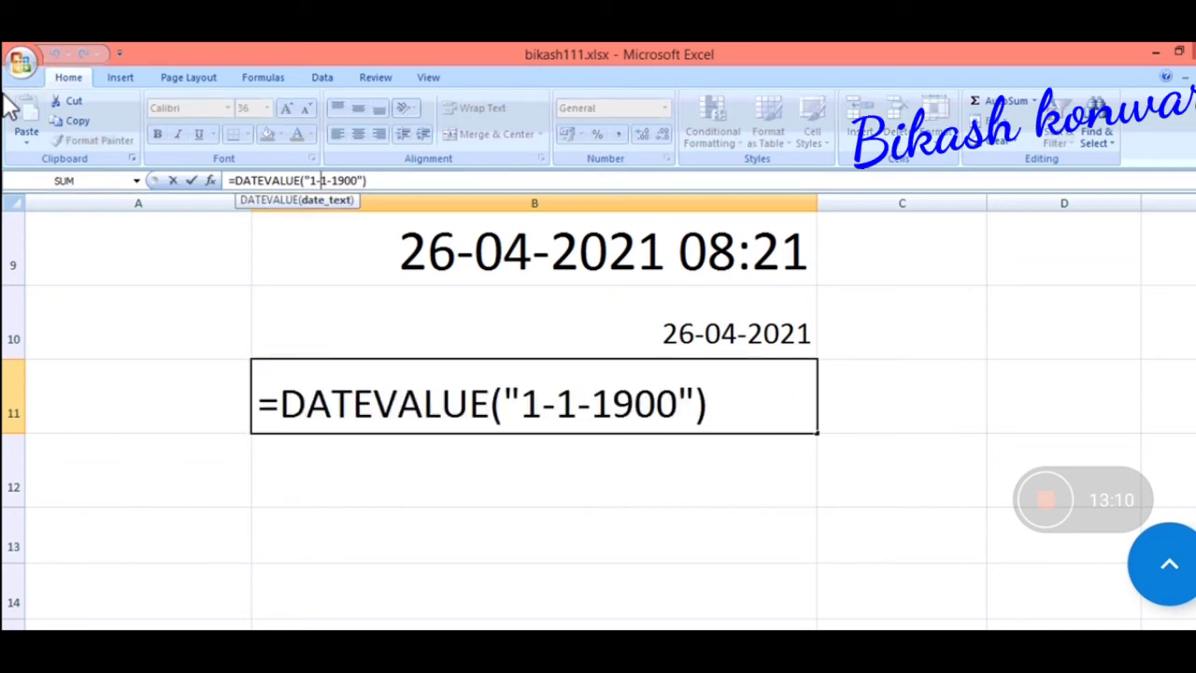
{"action": "key", "text": "Down"}
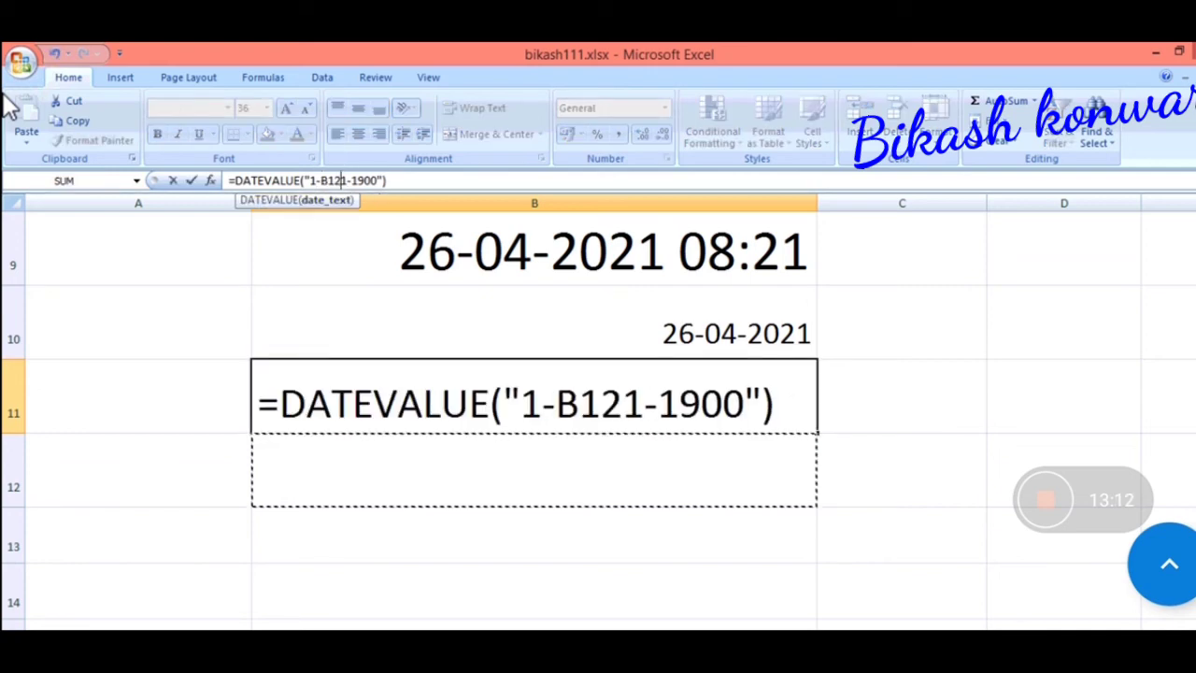
{"action": "key", "text": "Escape"}
{"action": "key", "text": "Down"}
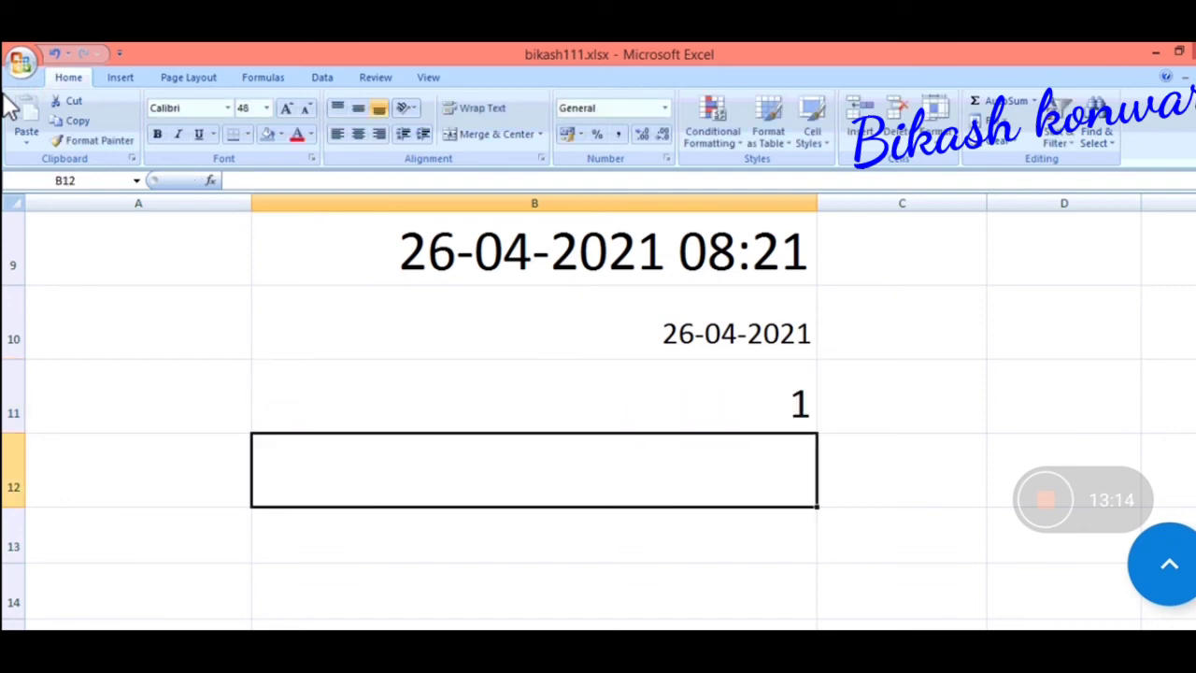
{"action": "type", "text": "="}
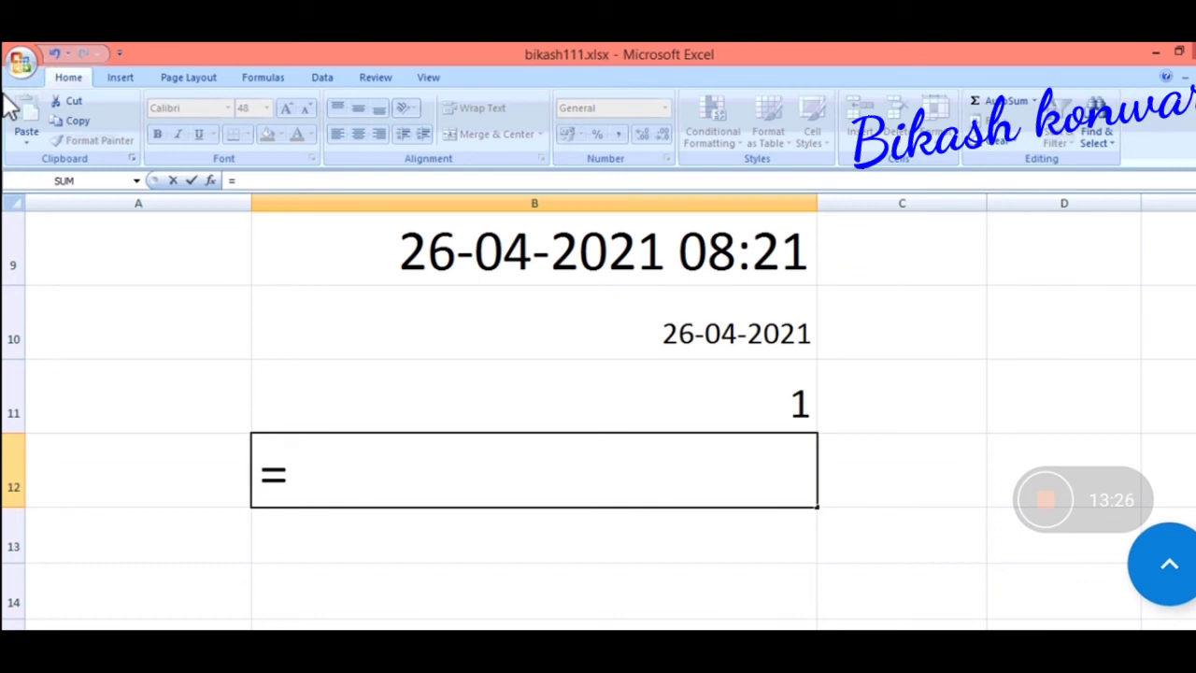
Enter =DATEVALUE("26-04-2021") in B12 to get serial number 44312
{"action": "type", "text": "d"}
{"action": "key", "text": "BackSpace"}
{"action": "type", "text": "dat"}
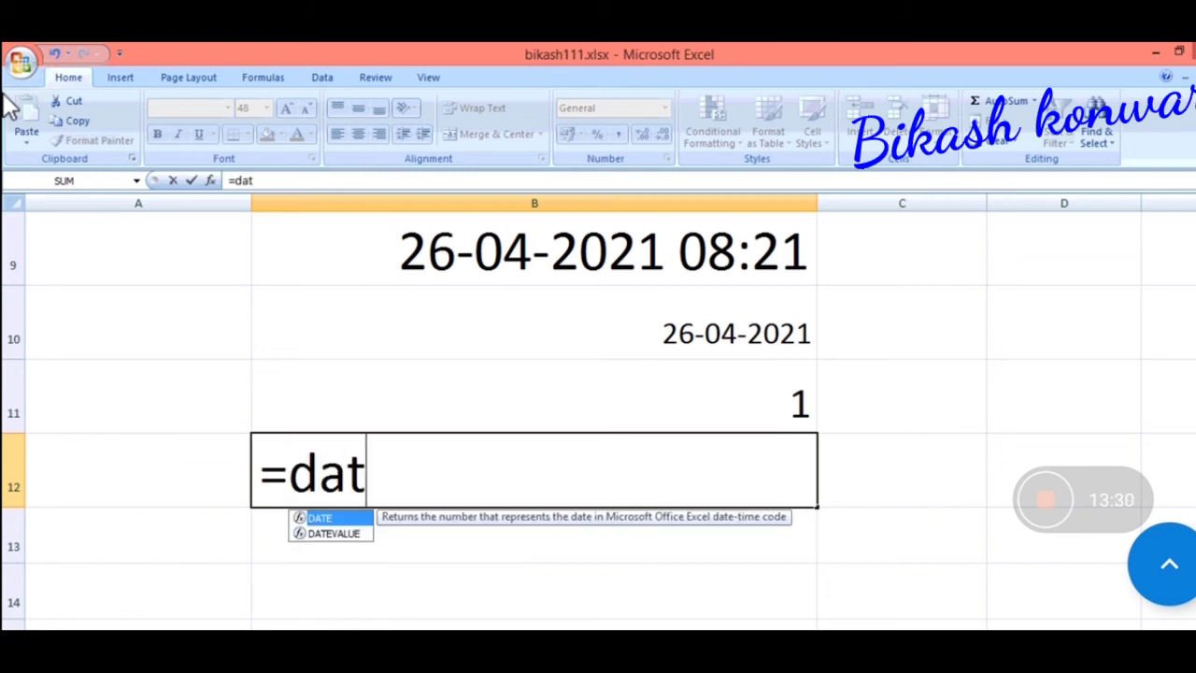
{"action": "type", "text": "eval"}
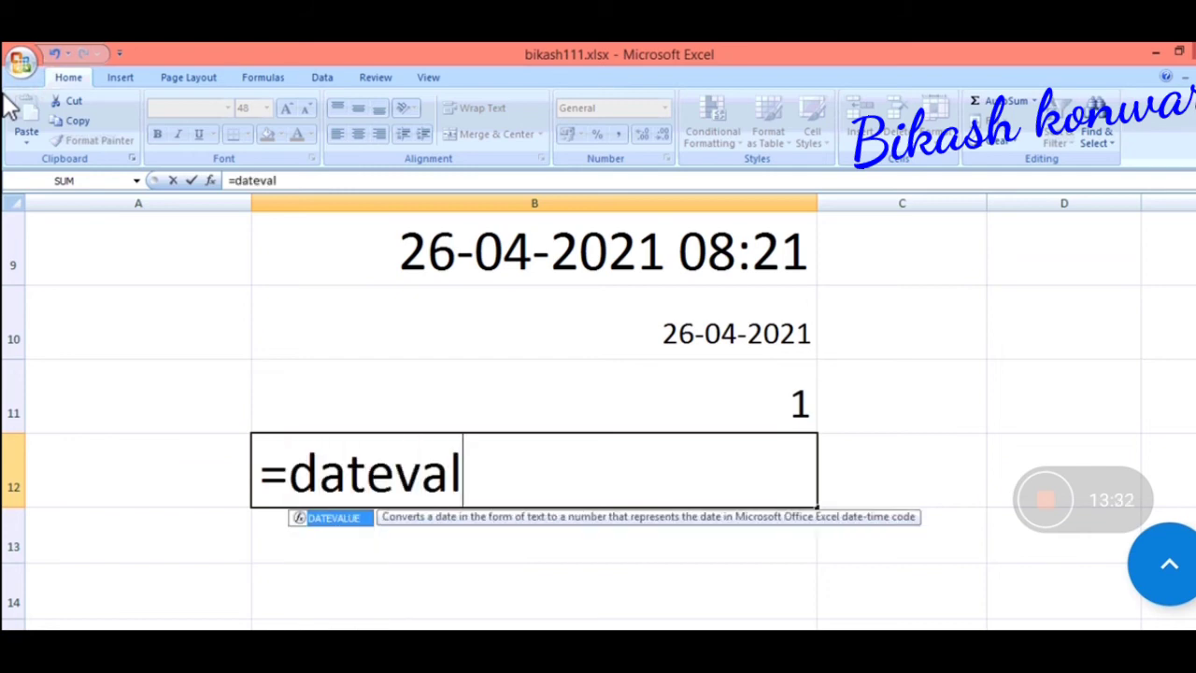
{"action": "type", "text": "ue("}
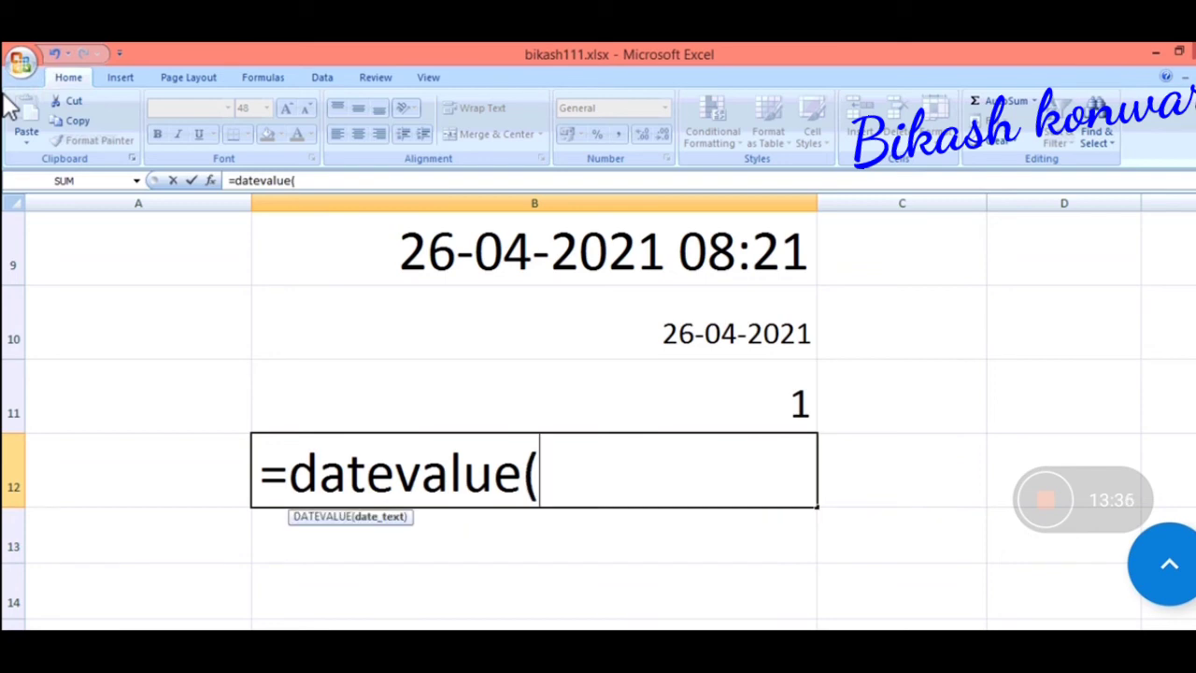
{"action": "type", "text": "\"26"}
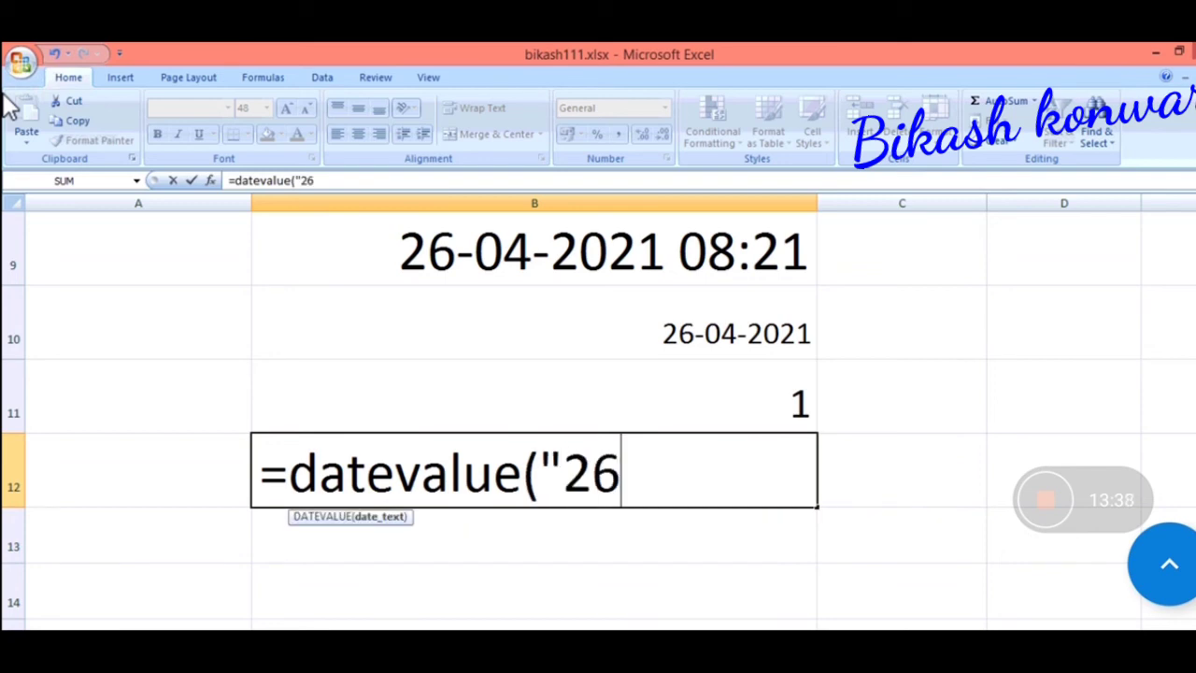
{"action": "type", "text": "-04-"}
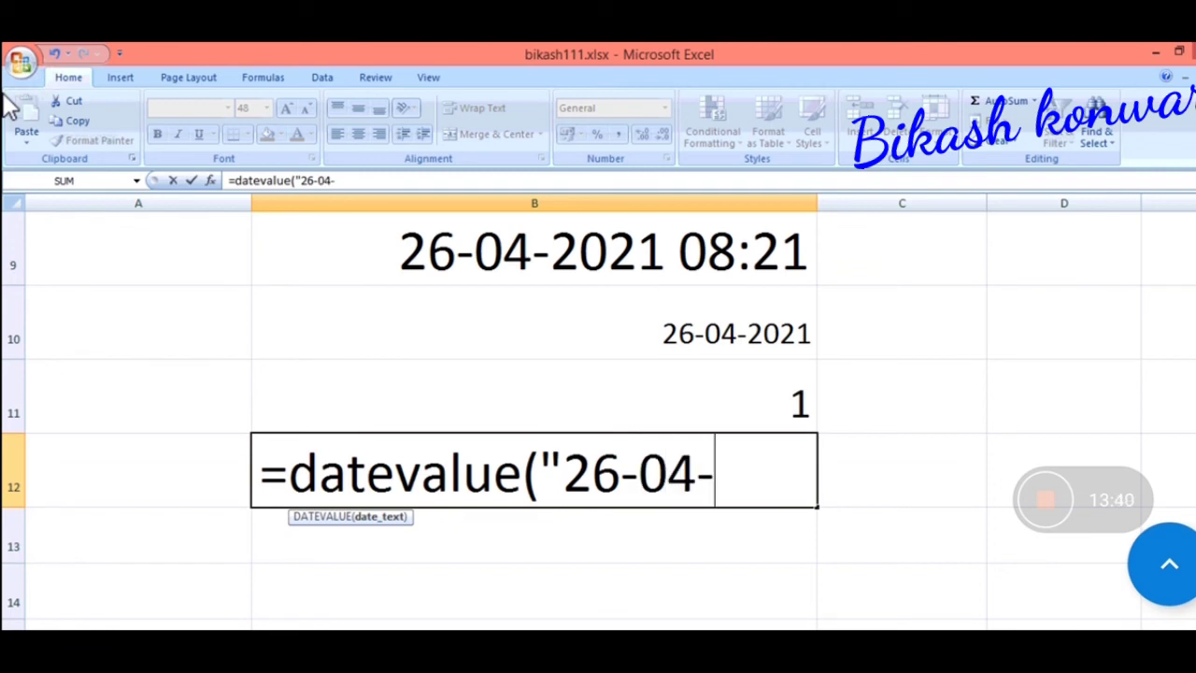
{"action": "type", "text": "2021"}
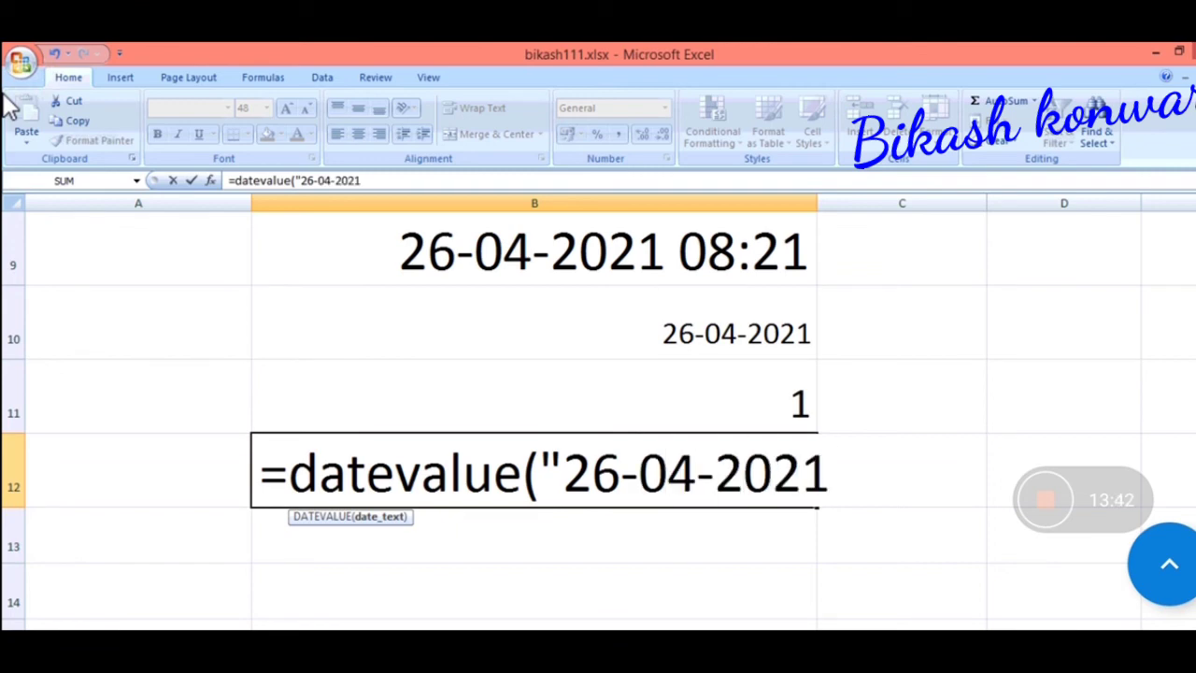
{"action": "type", "text": "\")"}
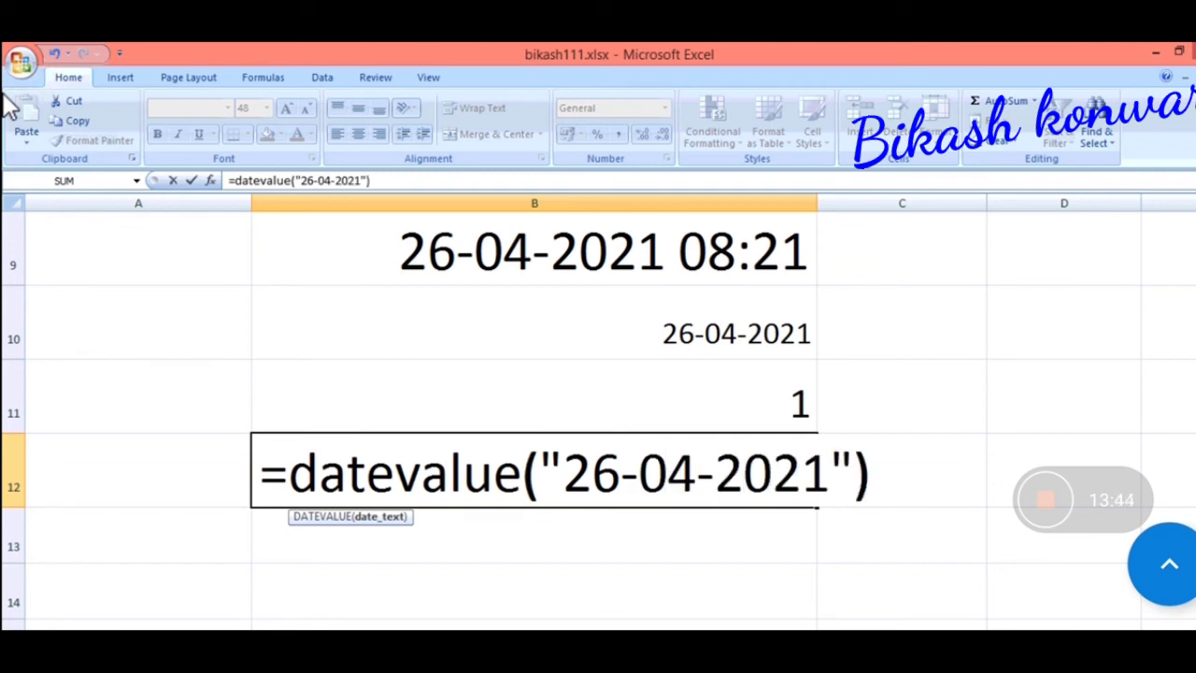
{"action": "key", "text": "Return"}
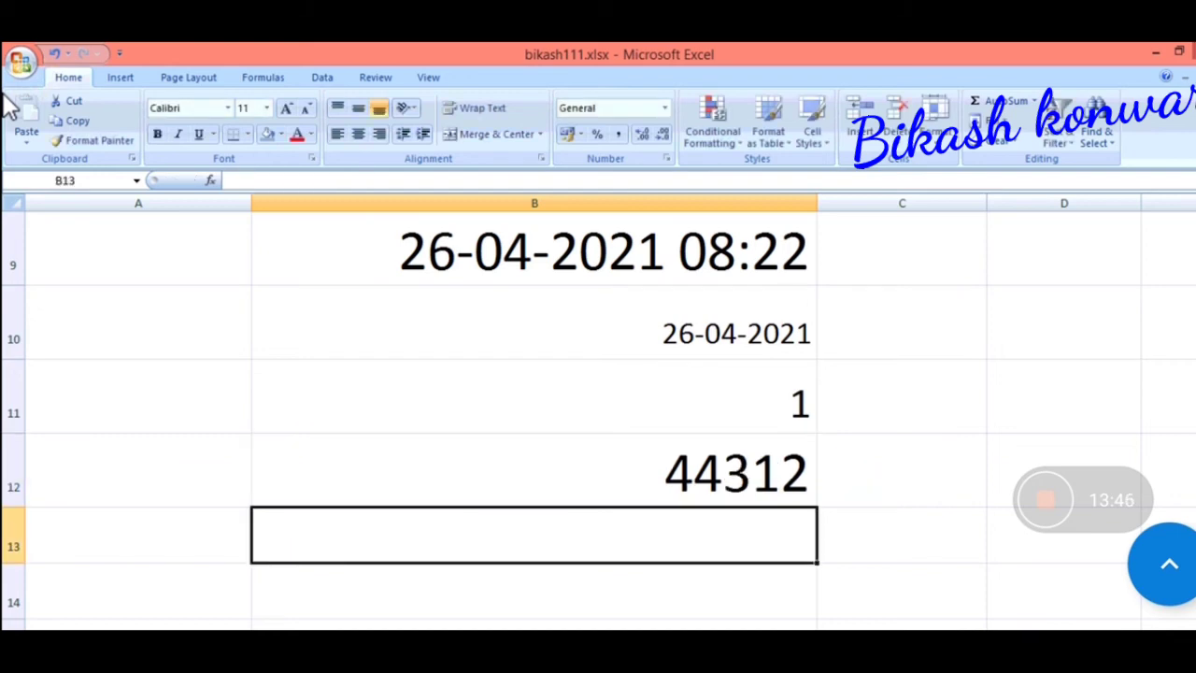
{"action": "key", "text": "Up"}
{"action": "key", "text": "Left"}
Label A12 'today datevalue' and autofit column A
{"action": "type", "text": "to"}
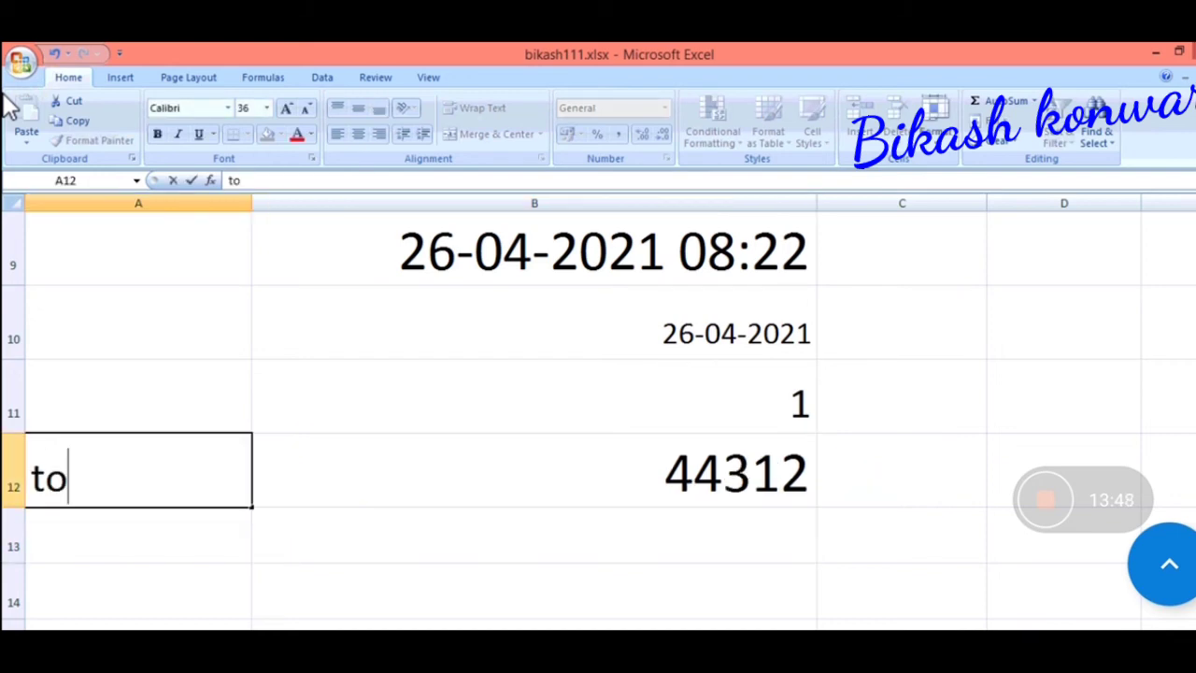
{"action": "type", "text": "day da"}
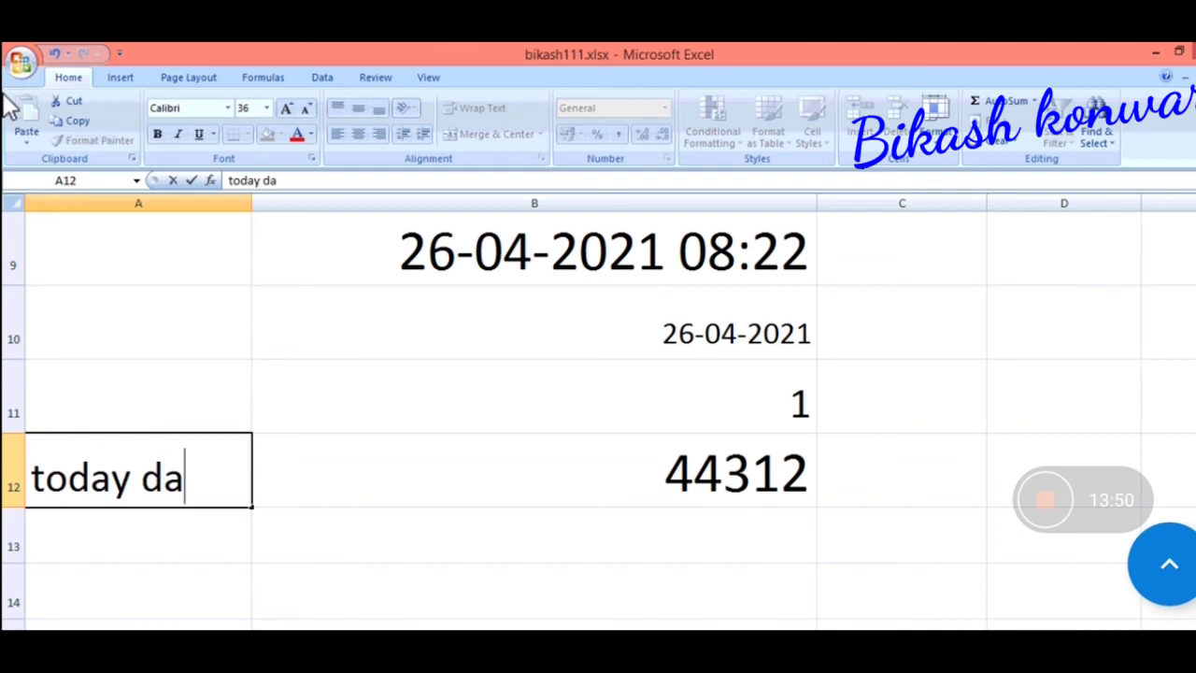
{"action": "type", "text": "tevalu"}
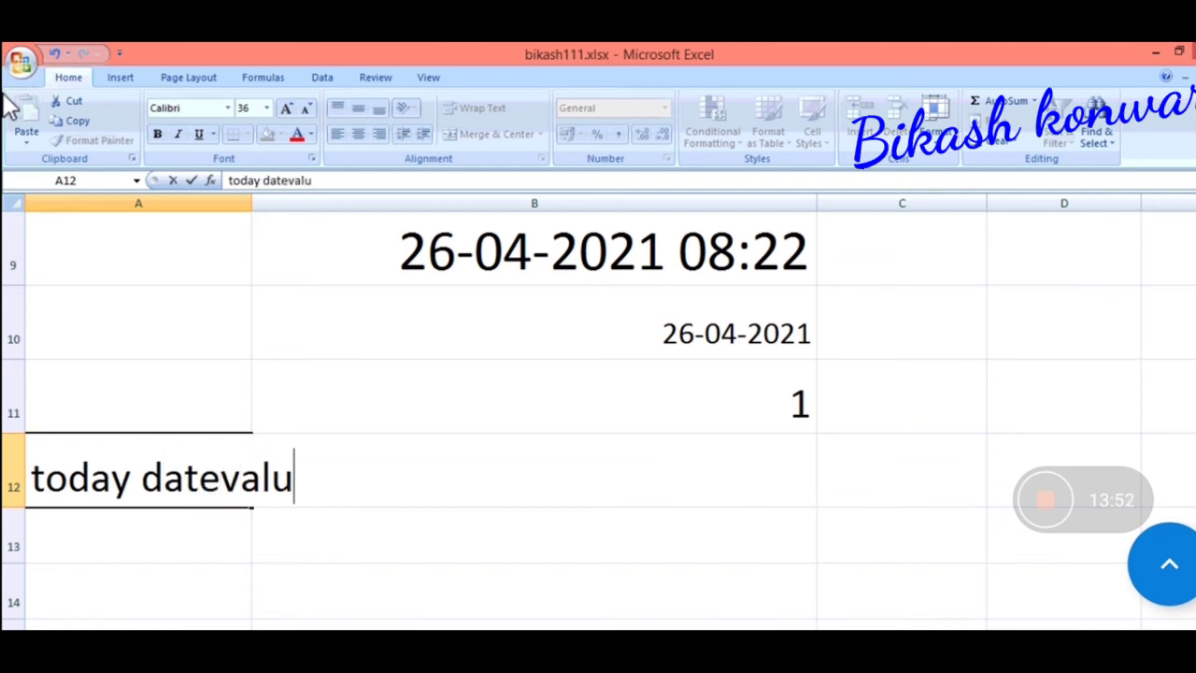
{"action": "type", "text": "e"}
{"action": "key", "text": "Return"}
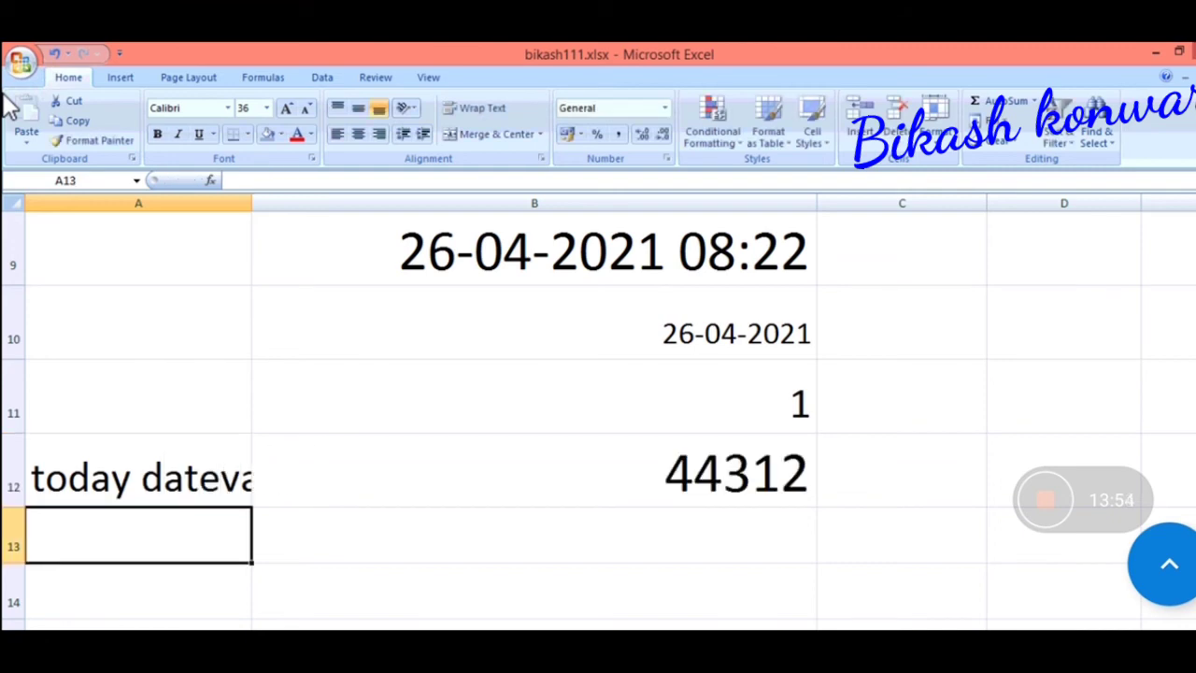
{"action": "double_click", "coordinate": [251, 203]}
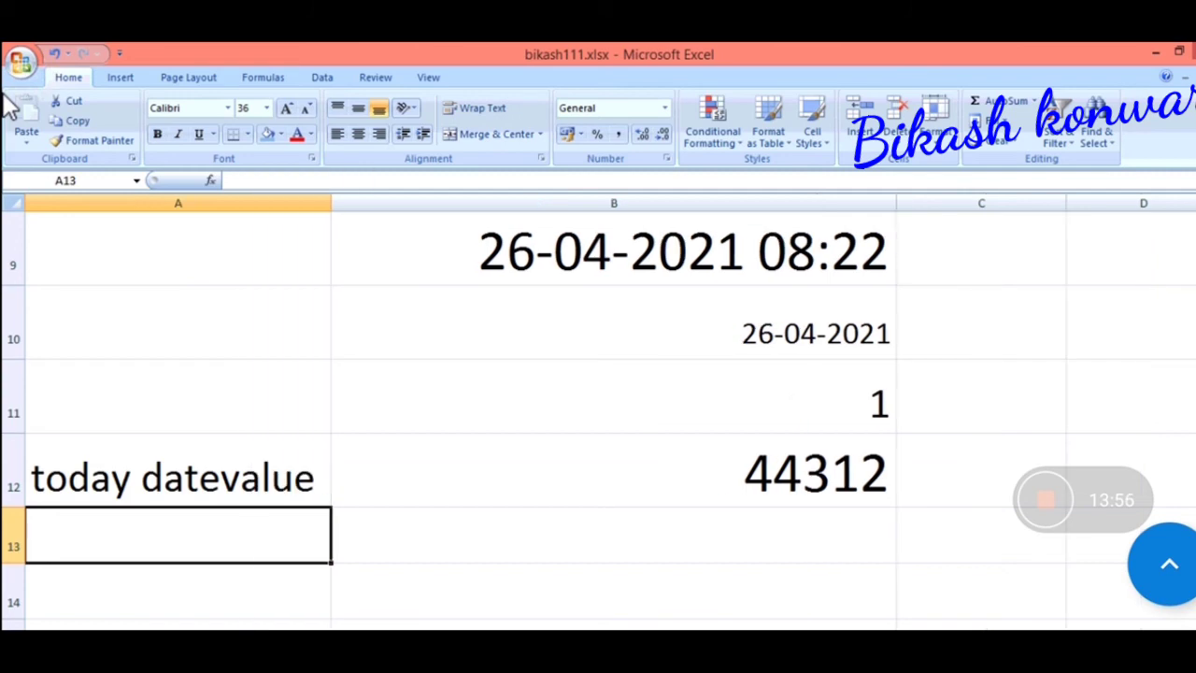
{"action": "key", "text": "Up"}
{"action": "key", "text": "Right"}
{"action": "key", "text": "Left"}
{"action": "key", "text": "Down"}
Label A13 'my birth day date value' and widen column A to fit it
{"action": "type", "text": "my "}
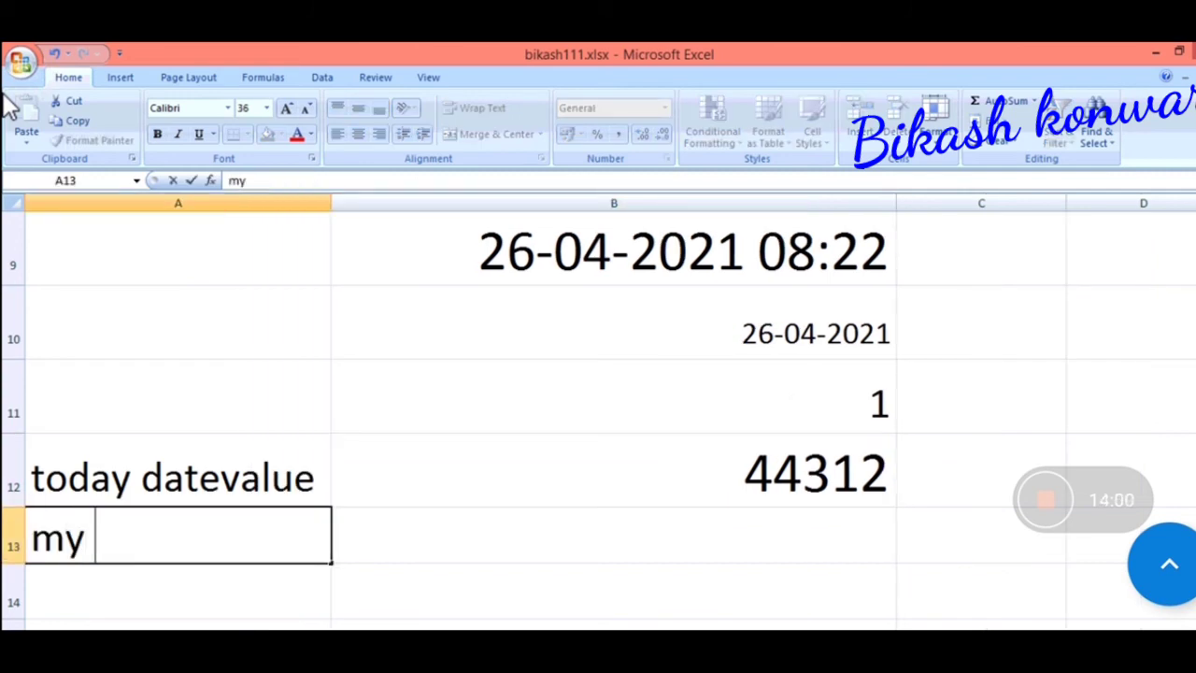
{"action": "type", "text": "birth da"}
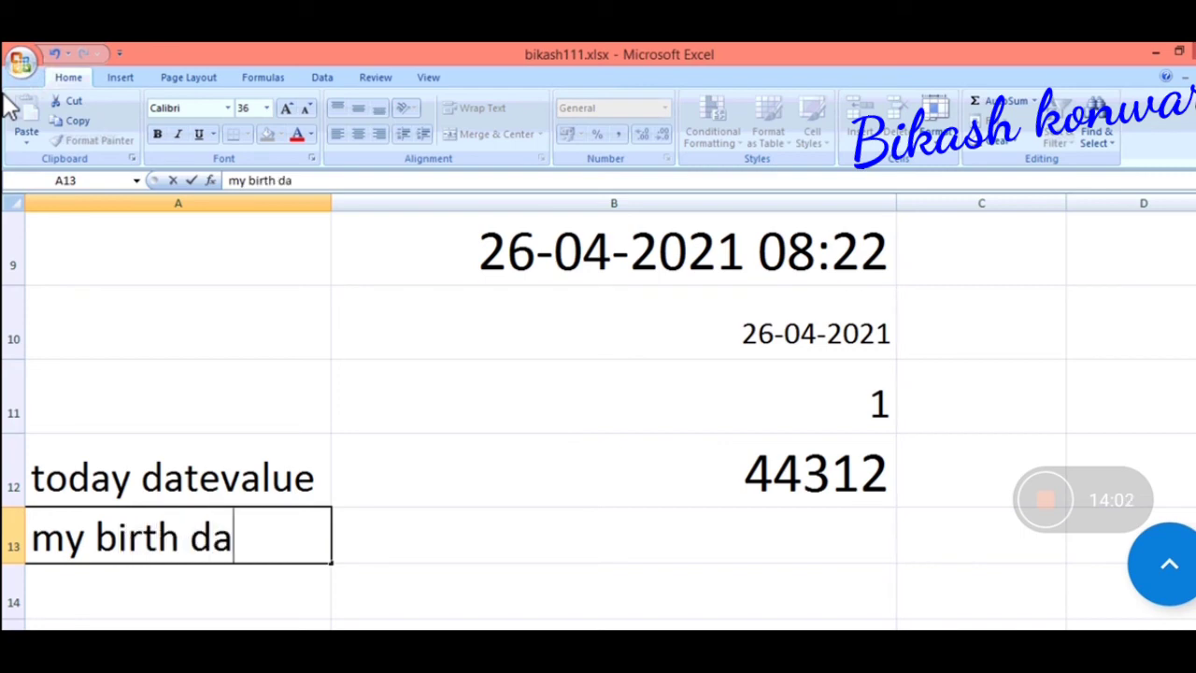
{"action": "type", "text": "t"}
{"action": "key", "text": "BackSpace"}
{"action": "type", "text": "y date"}
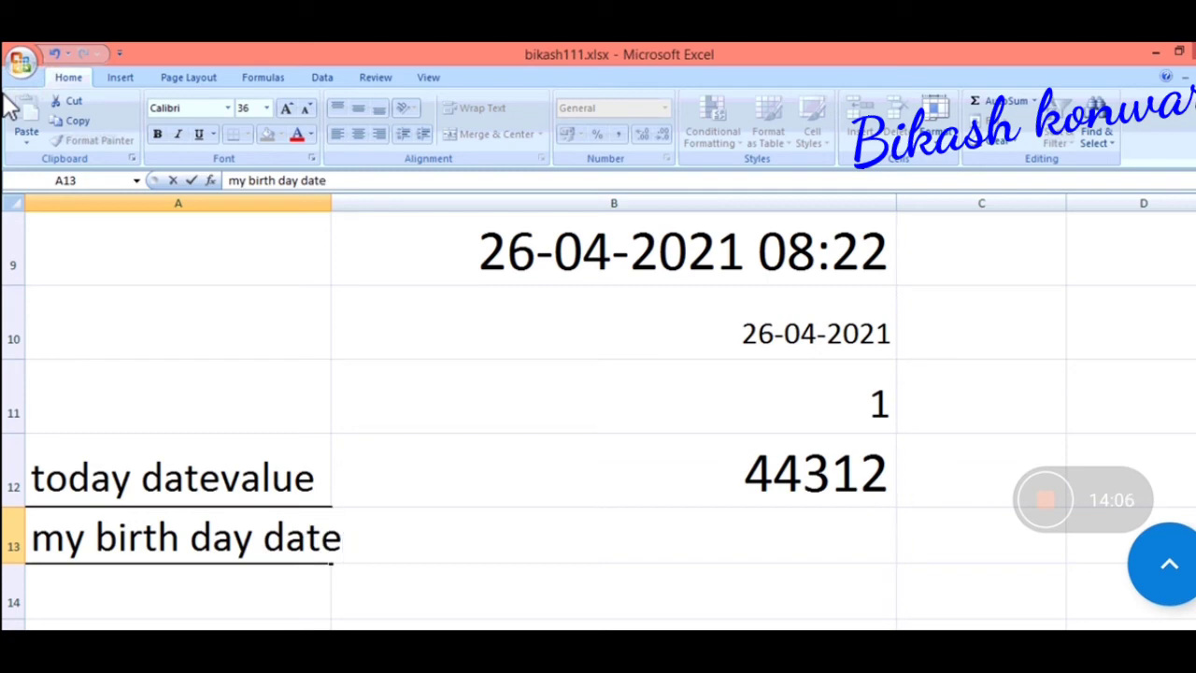
{"action": "type", "text": " value"}
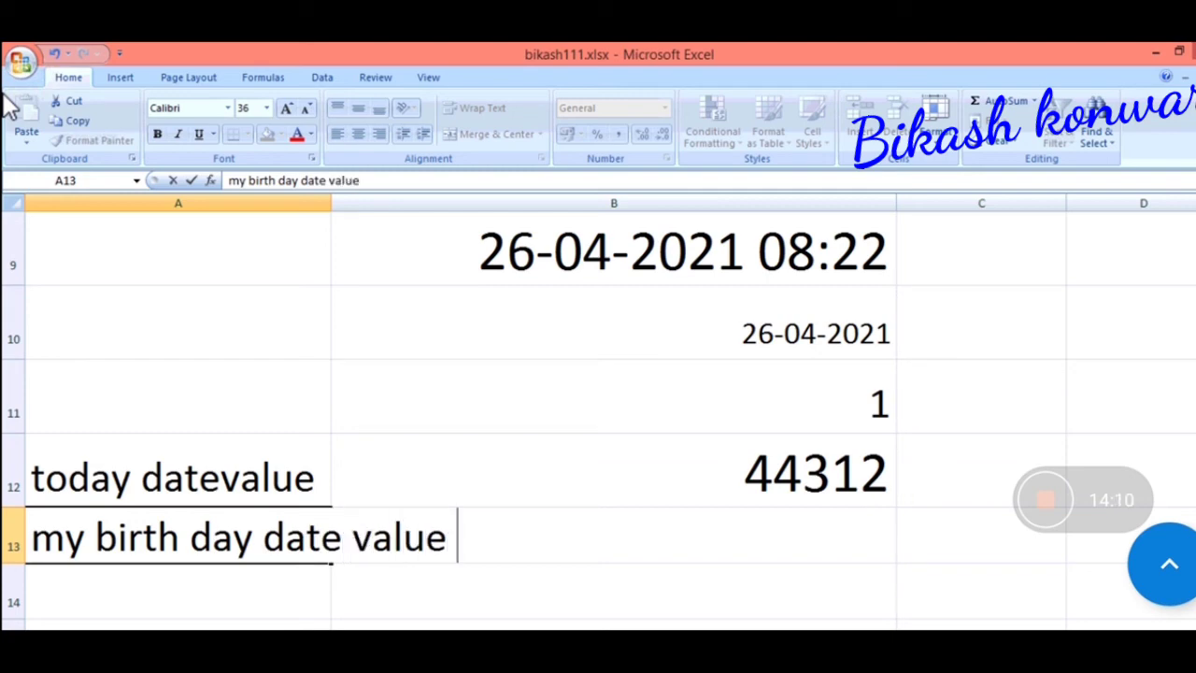
{"action": "key", "text": "Return"}
{"action": "key", "text": "Right"}
{"action": "key", "text": "Up"}
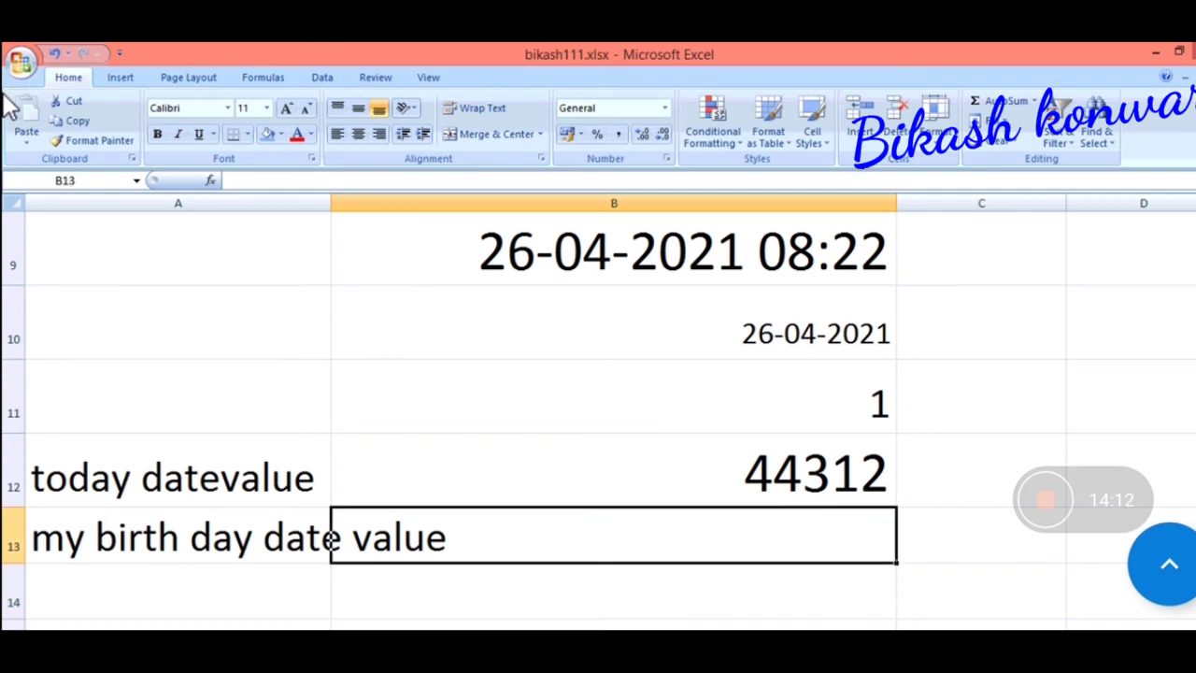
{"action": "left_click_drag", "start_coordinate": [331, 203], "coordinate": [468, 203]}
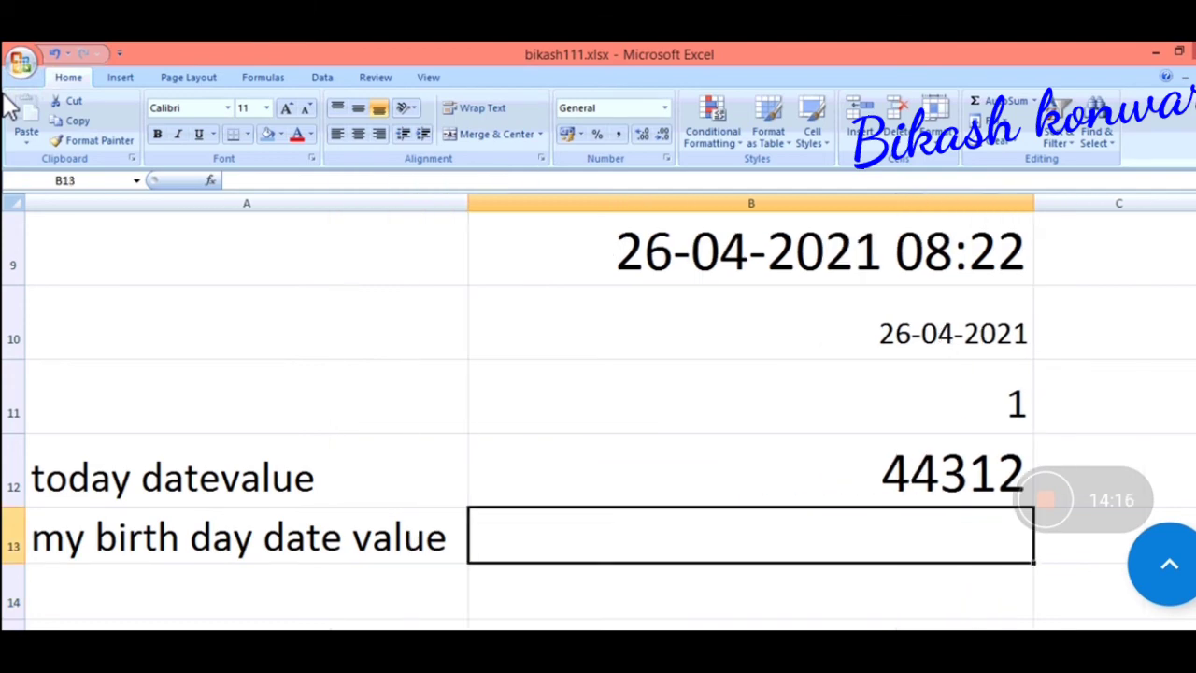
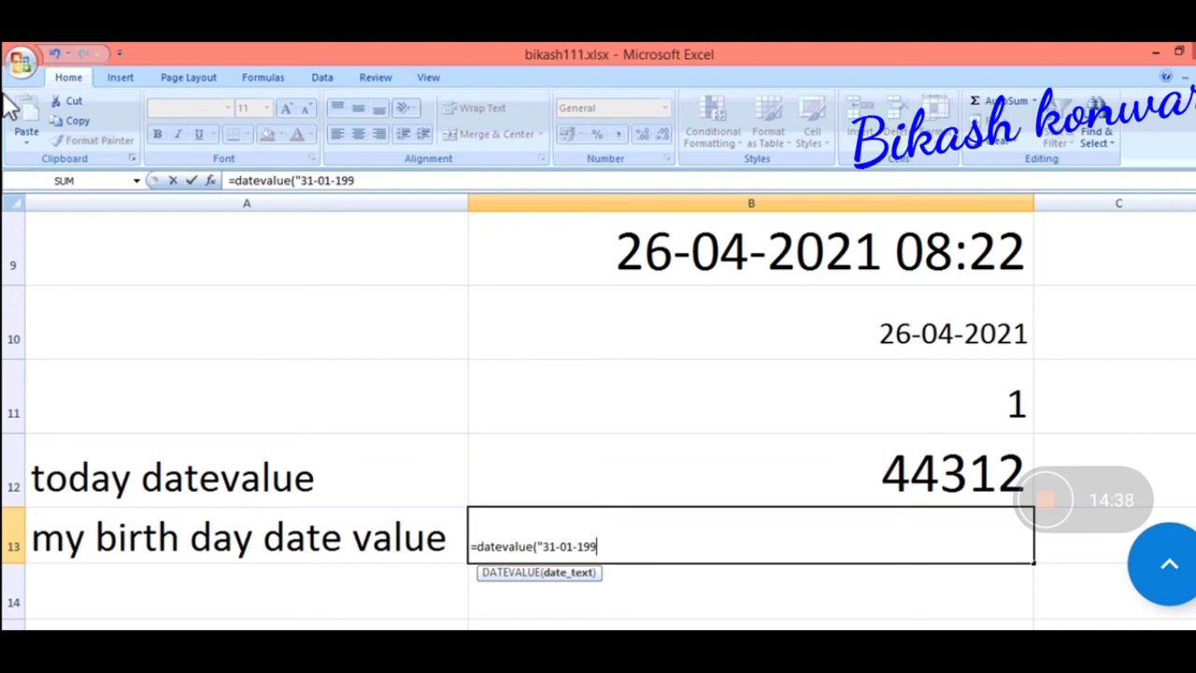
Enter =DATEVALUE("31-01-1992") in B13, returning 33634
{"action": "key", "text": "Return"}
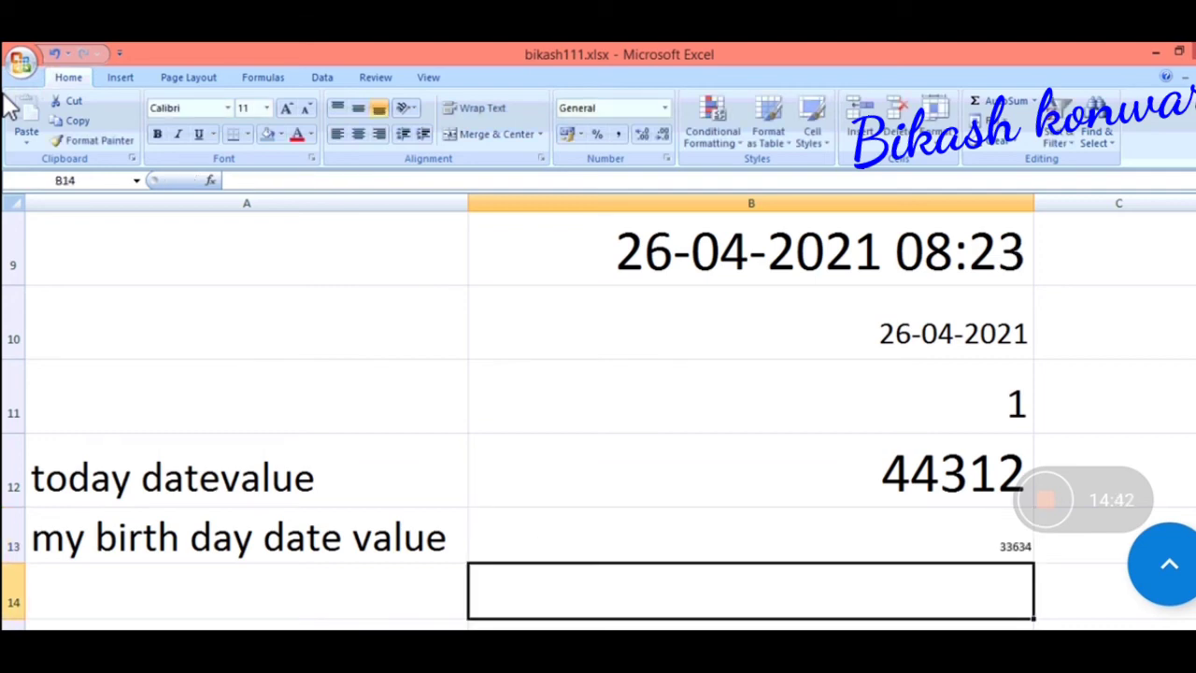
{"action": "key", "text": "Up"}
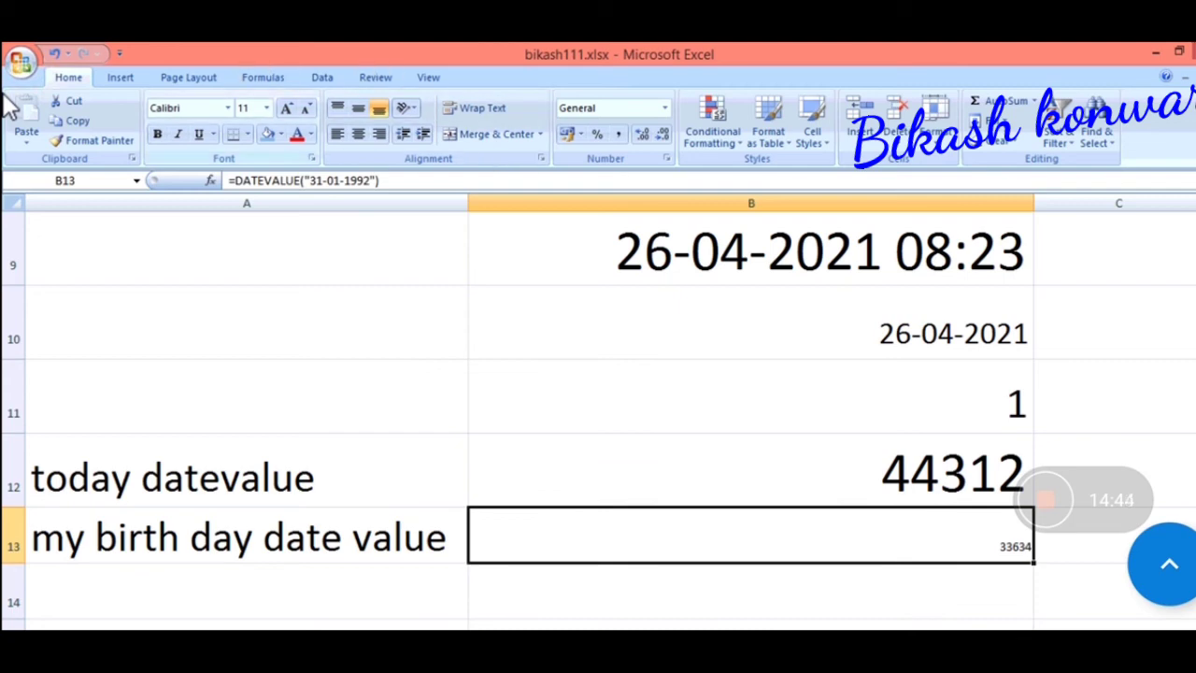
Enlarge B13's 33634 result to 48-point font
{"action": "key", "text": "alt+h"}
{"action": "key", "text": "f"}
{"action": "key", "text": "g"}
{"action": "key", "text": "alt+h"}
{"action": "key", "text": "f"}
{"action": "key", "text": "g"}
{"action": "key", "text": "alt+h"}
{"action": "key", "text": "f"}
{"action": "key", "text": "g"}
{"action": "key", "text": "alt+h"}
{"action": "key", "text": "f"}
{"action": "key", "text": "g"}
{"action": "key", "text": "alt+h"}
{"action": "key", "text": "f"}
{"action": "key", "text": "g"}
{"action": "key", "text": "alt+h"}
{"action": "key", "text": "f"}
{"action": "key", "text": "g"}
{"action": "key", "text": "alt+h"}
{"action": "key", "text": "f"}
{"action": "key", "text": "g"}
{"action": "key", "text": "alt+h"}
{"action": "key", "text": "f"}
{"action": "key", "text": "g"}
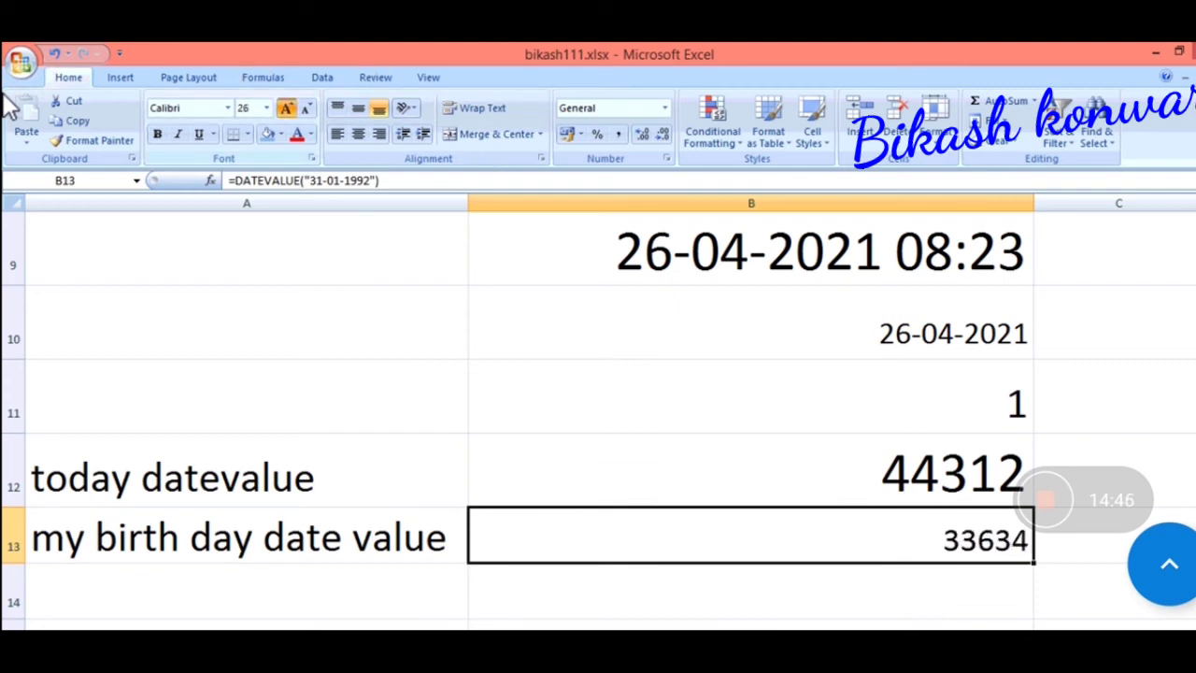
{"action": "key", "text": "alt+h"}
{"action": "key", "text": "f"}
{"action": "key", "text": "g"}
{"action": "key", "text": "alt+h"}
{"action": "key", "text": "f"}
{"action": "key", "text": "g"}
{"action": "key", "text": "alt+h"}
{"action": "key", "text": "f"}
{"action": "key", "text": "g"}
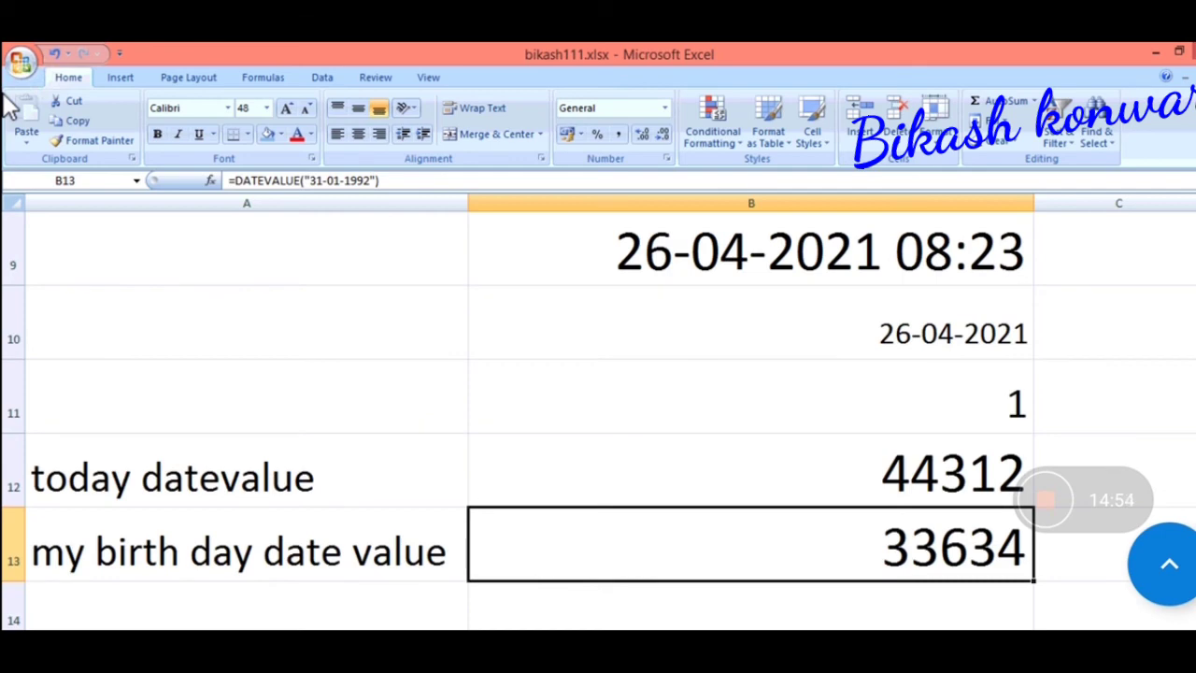
{"action": "scroll", "coordinate": [598, 411], "scroll_direction": "down", "scroll_amount": 1}
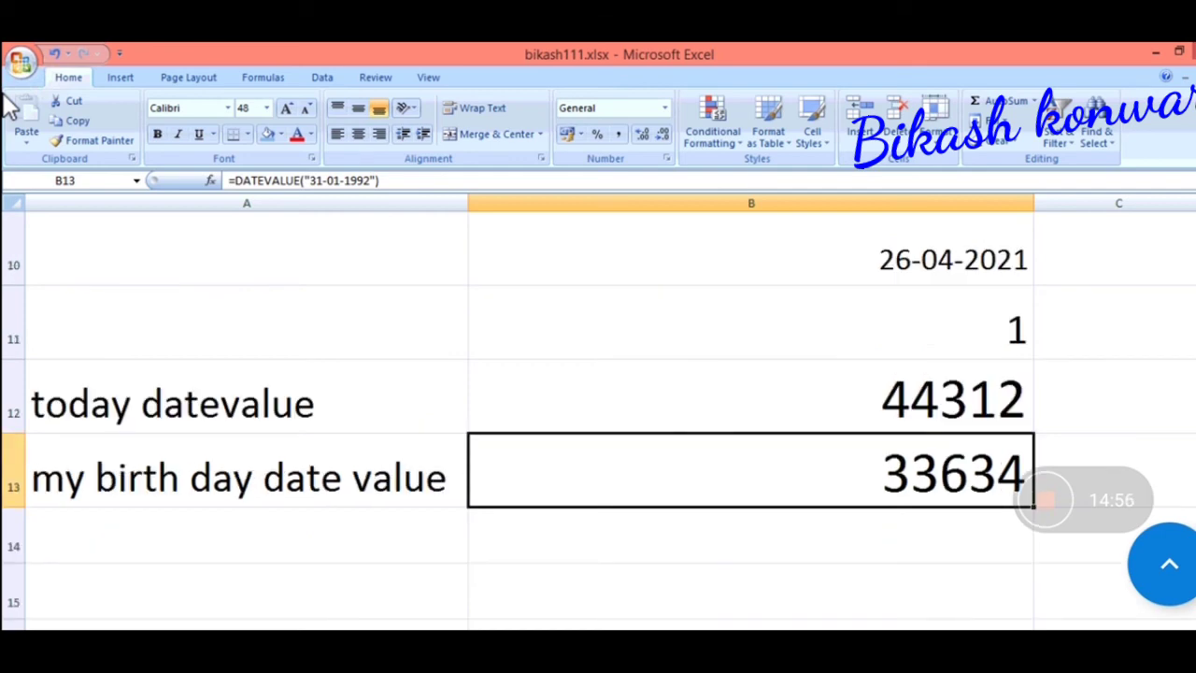
{"action": "scroll", "coordinate": [598, 411], "scroll_direction": "down", "scroll_amount": 1}
Label A14 'year'
{"action": "key", "text": "Down"}
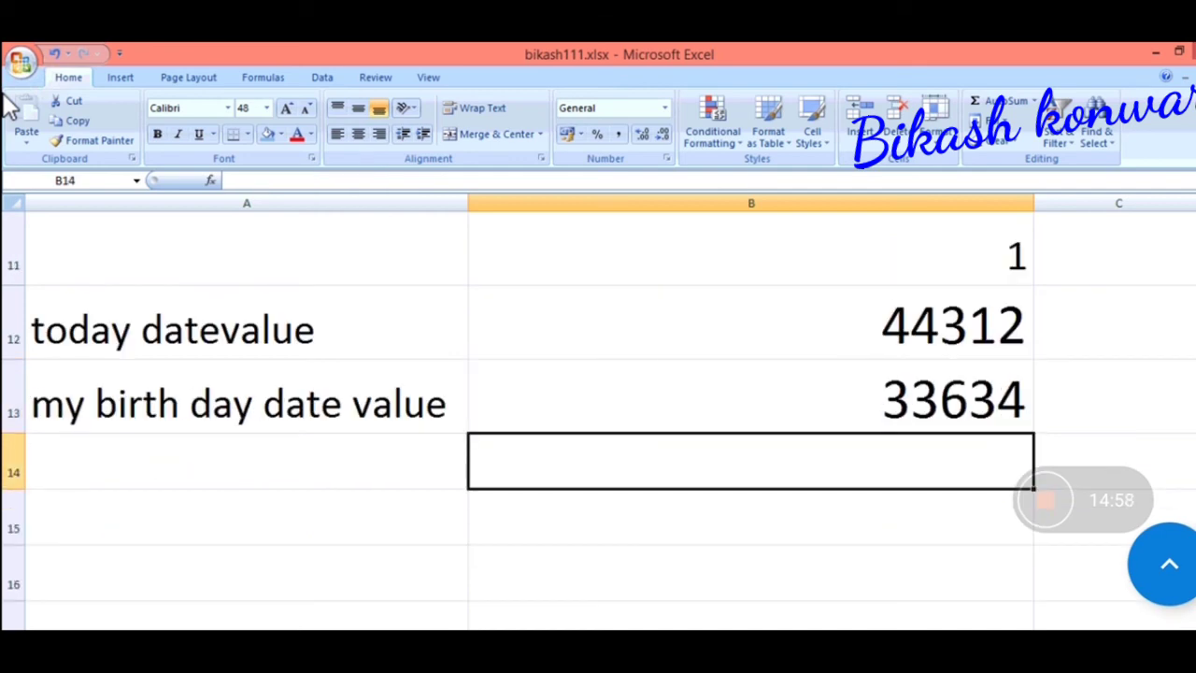
{"action": "key", "text": "Left"}
{"action": "type", "text": "y"}
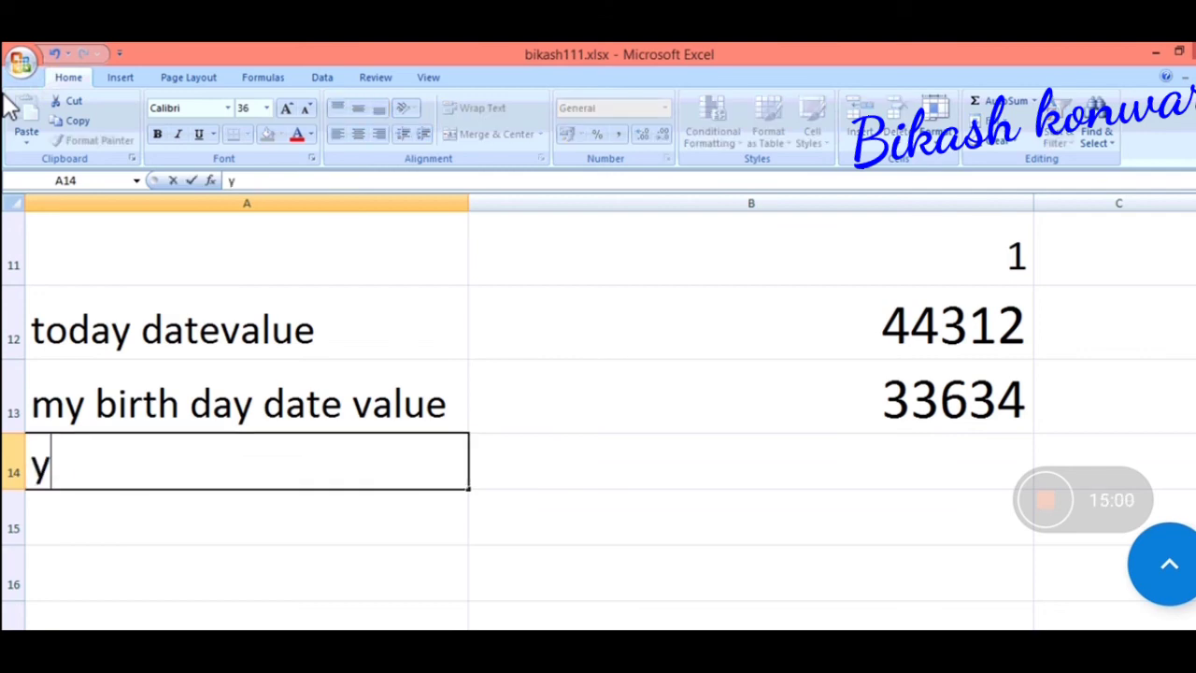
{"action": "type", "text": "ear"}
{"action": "key", "text": "Tab"}
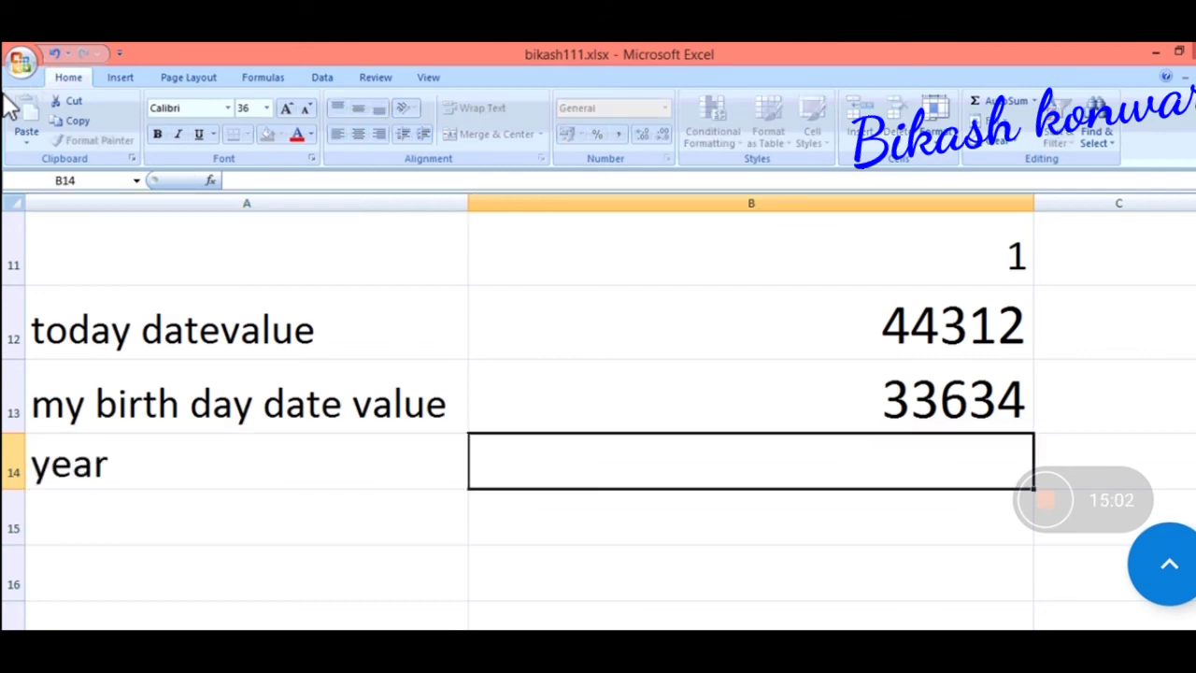
Enter =YEAR(B12)-YEAR(B13) in B14, giving 29
{"action": "type", "text": "="}
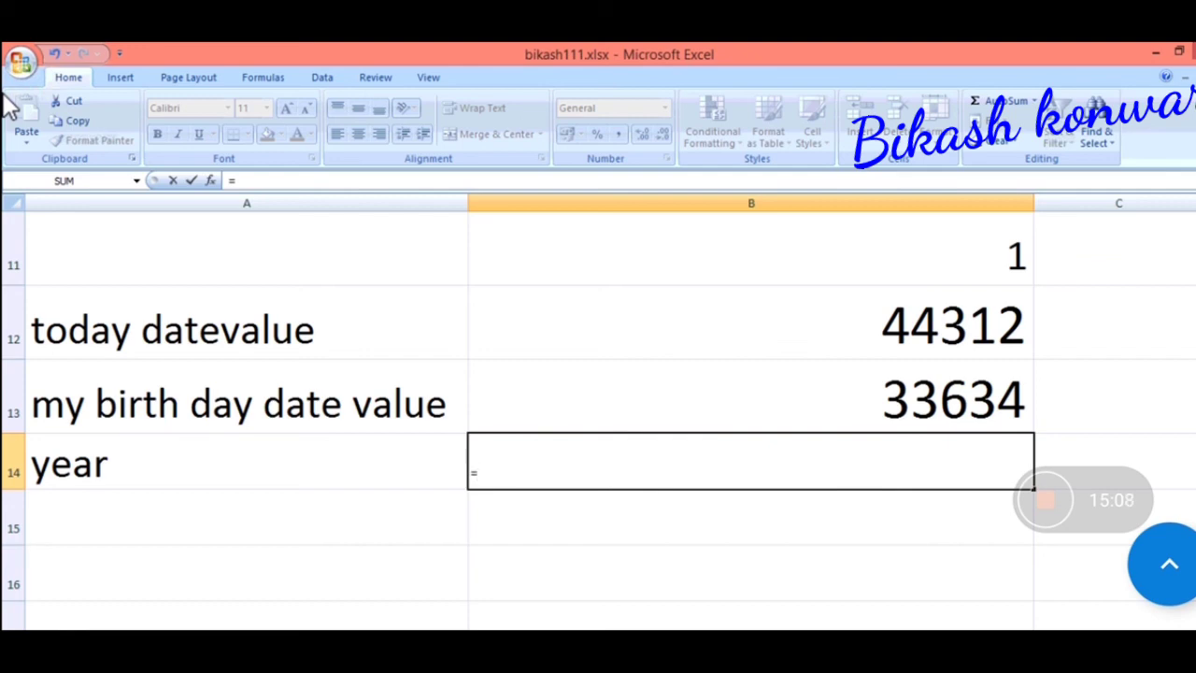
{"action": "type", "text": "yea"}
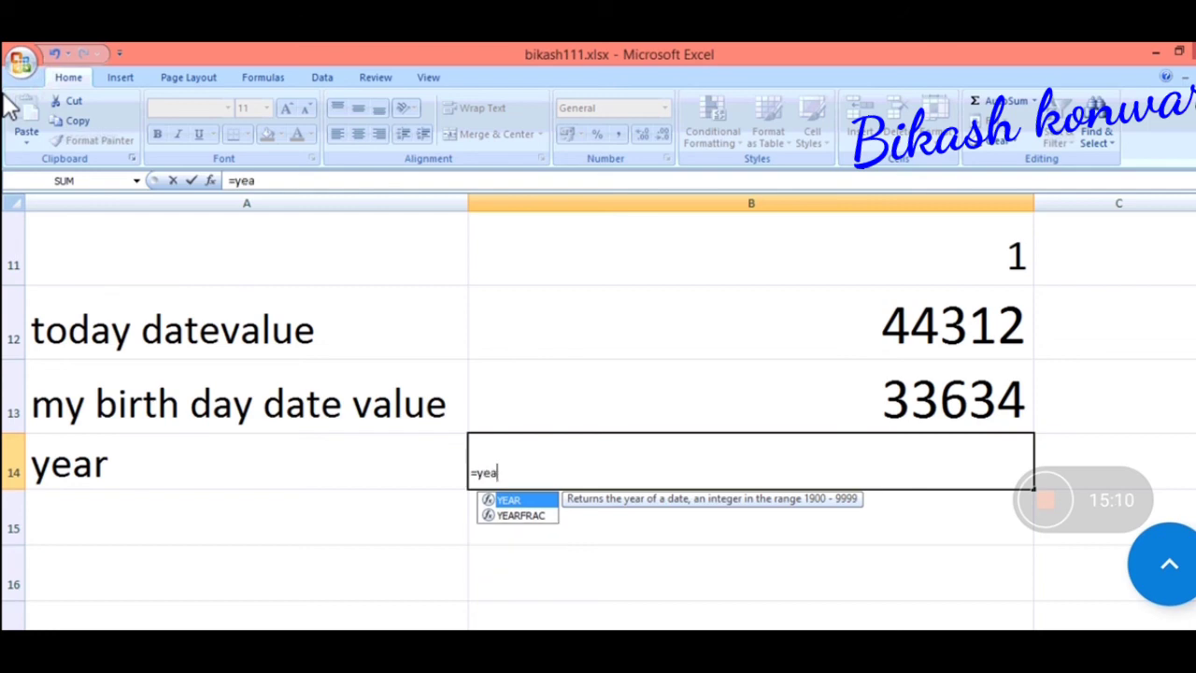
{"action": "type", "text": "t"}
{"action": "key", "text": "BackSpace"}
{"action": "type", "text": "r"}
{"action": "type", "text": "("}
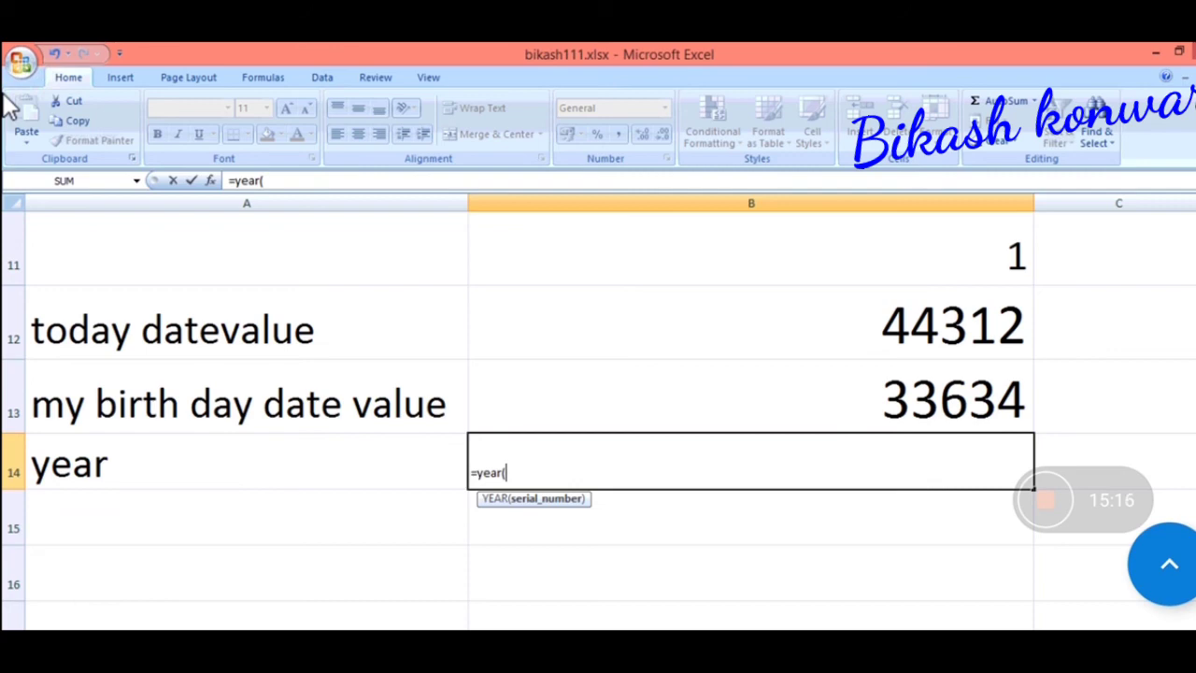
{"action": "key", "text": "Up"}
{"action": "key", "text": "Up"}
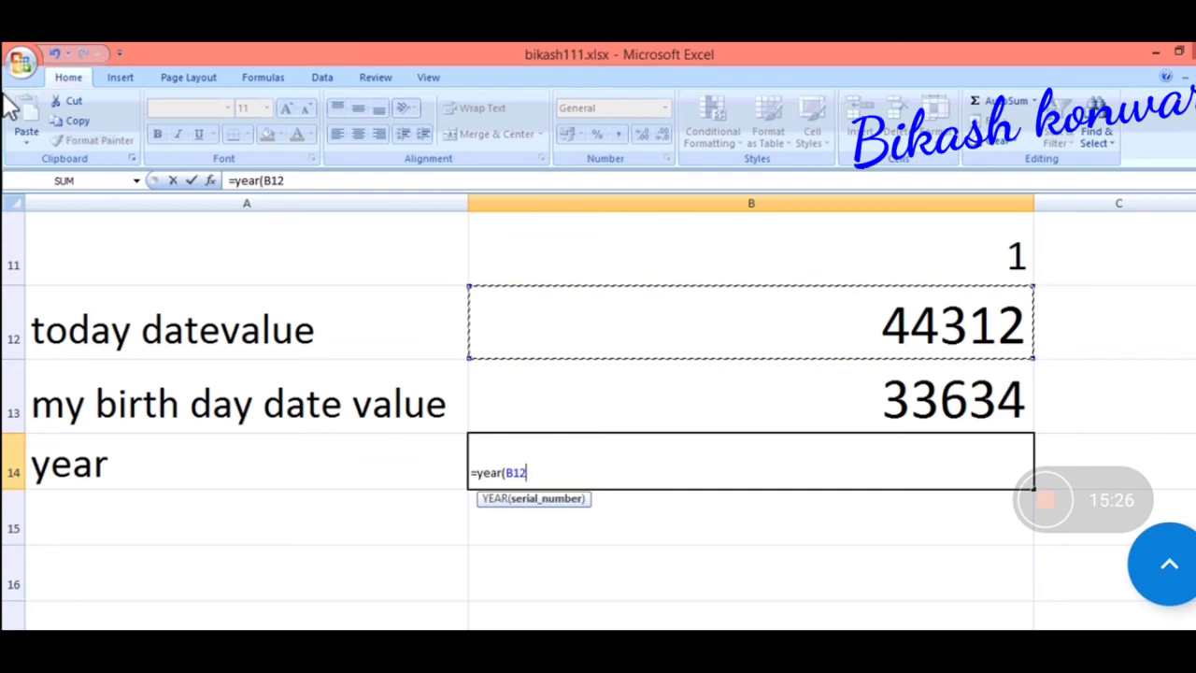
{"action": "type", "text": ")"}
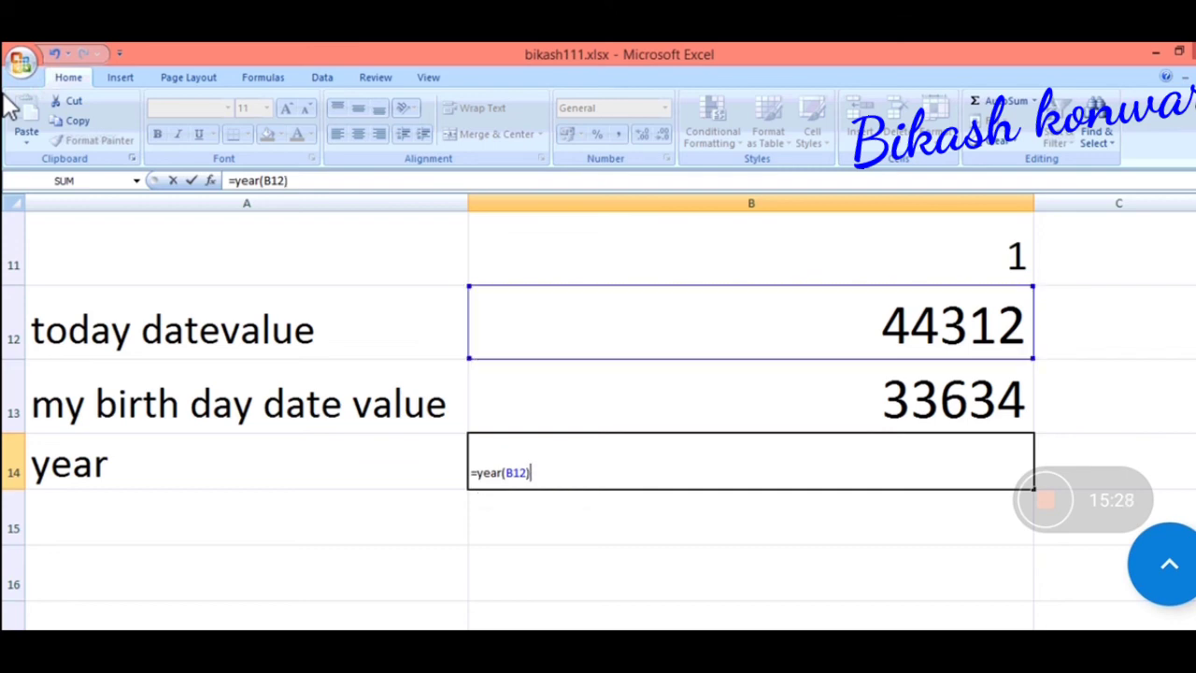
{"action": "type", "text": "-"}
{"action": "type", "text": "year"}
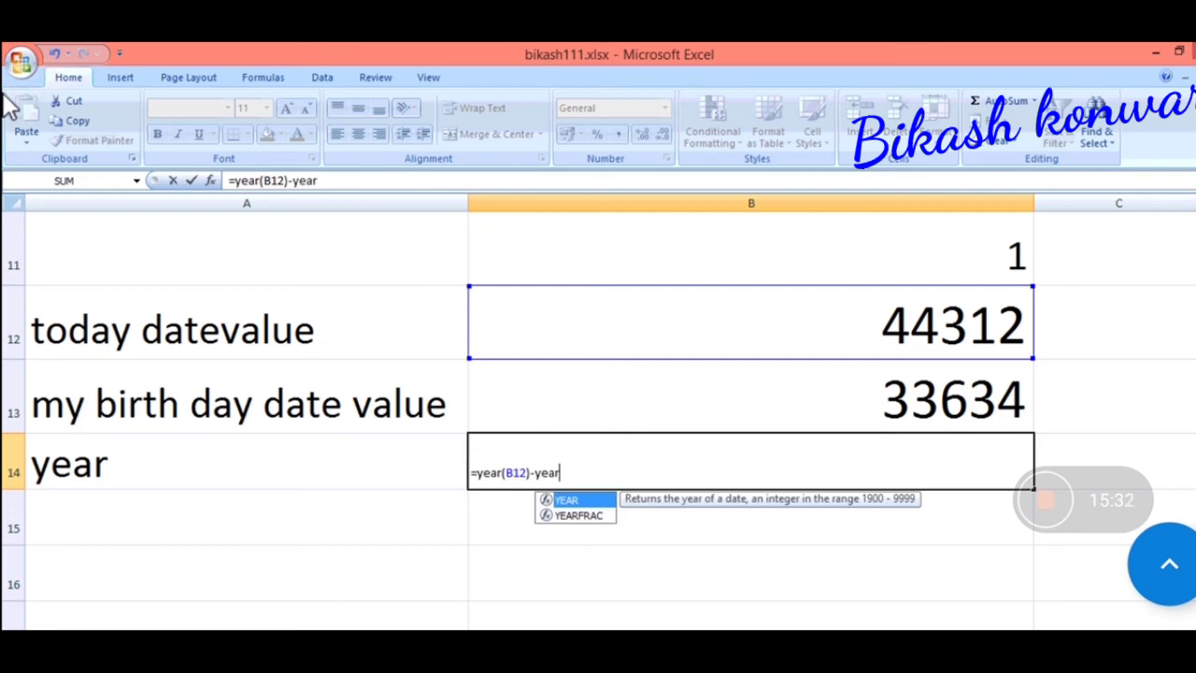
{"action": "type", "text": "("}
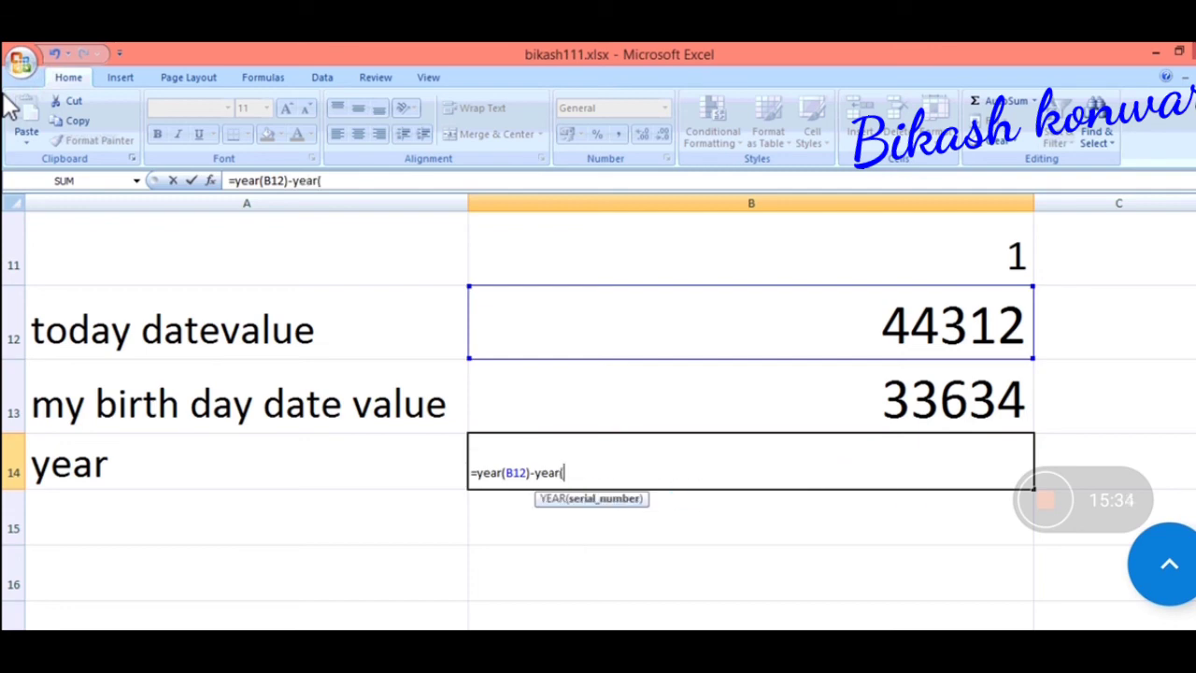
{"action": "key", "text": "Up"}
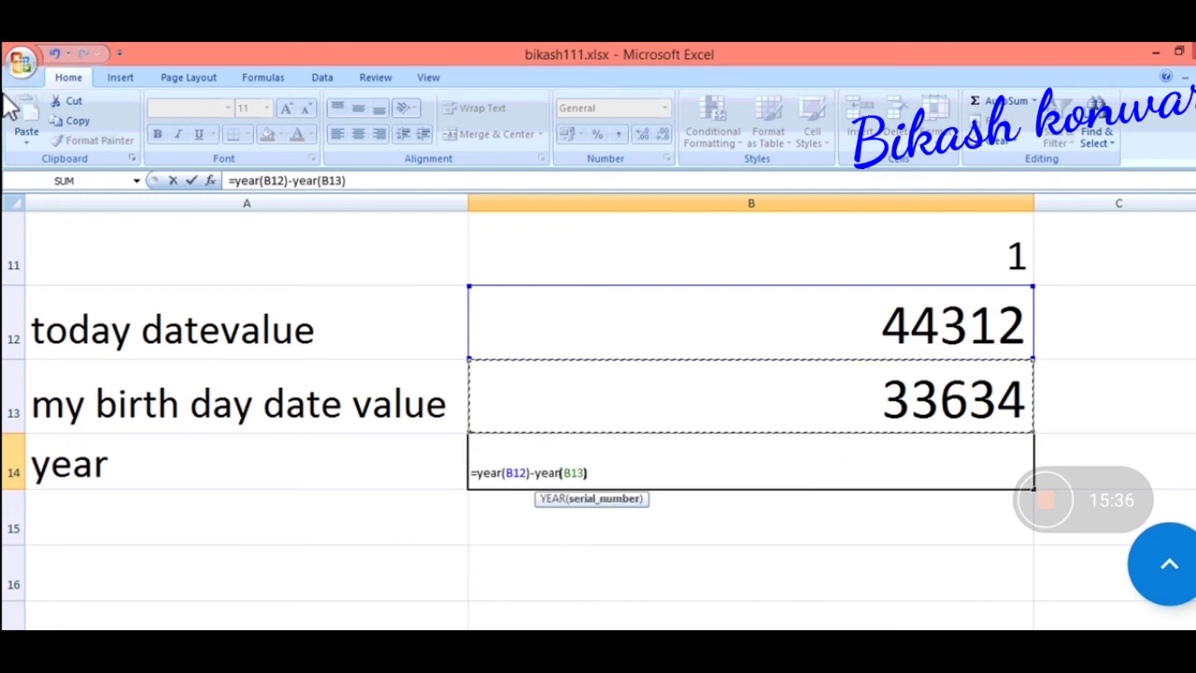
{"action": "type", "text": ")"}
{"action": "key", "text": "Return"}
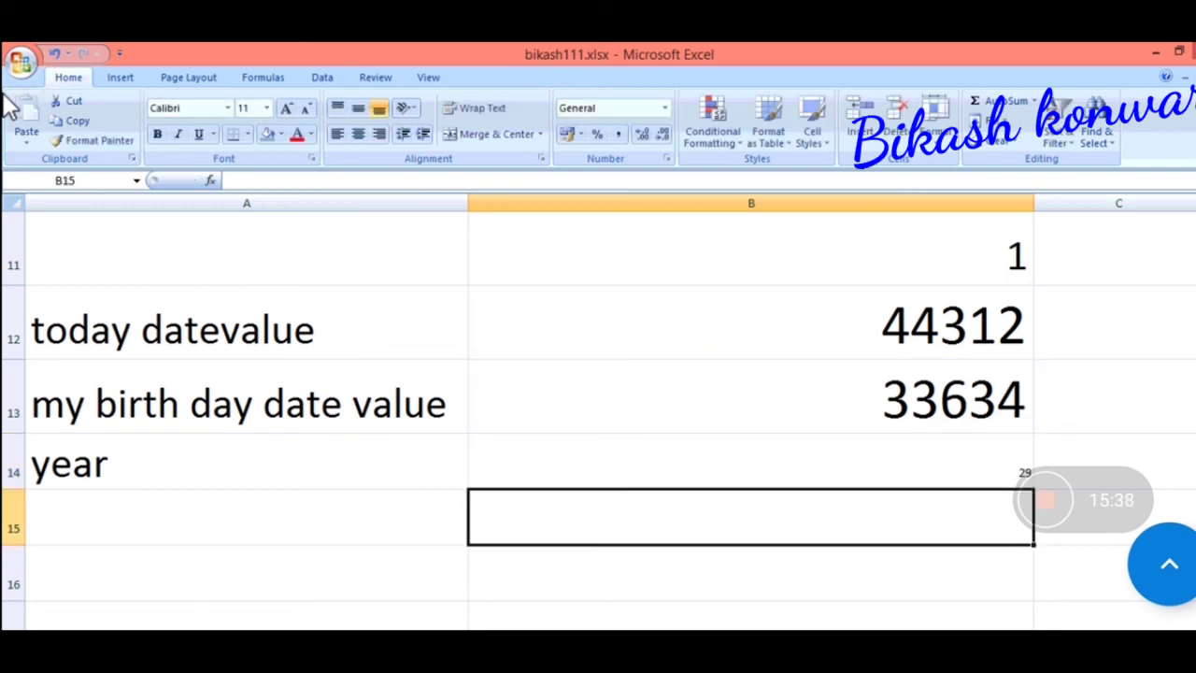
{"action": "key", "text": "Up"}
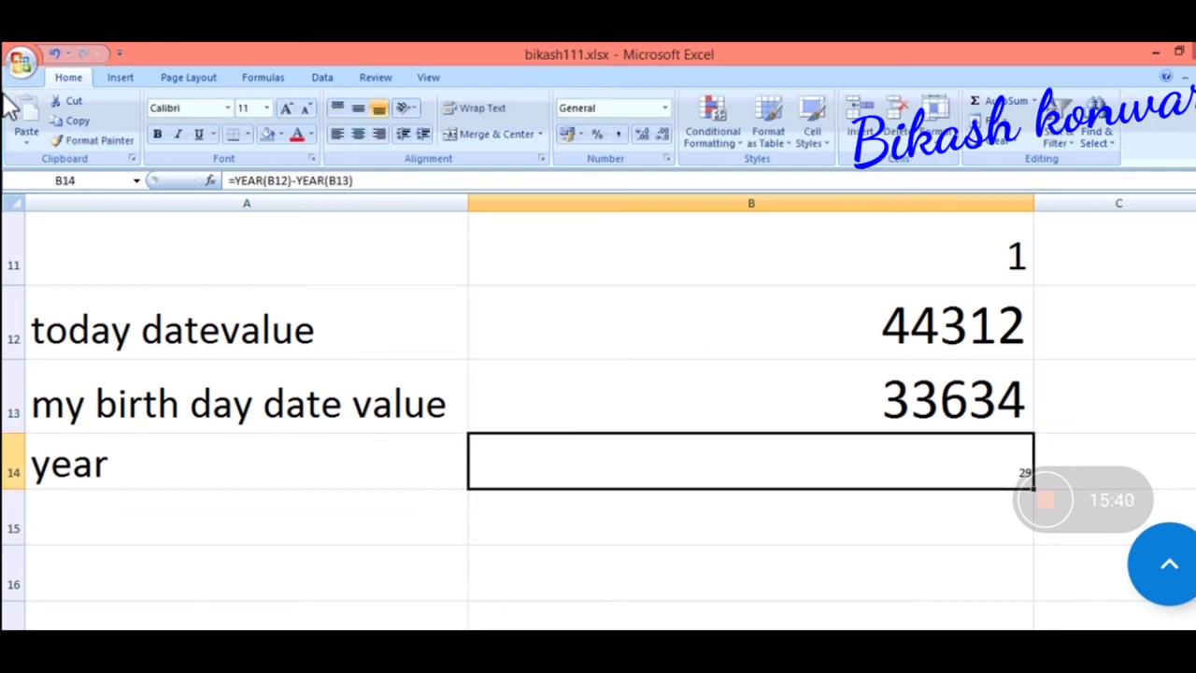
{"action": "key", "text": "Down"}
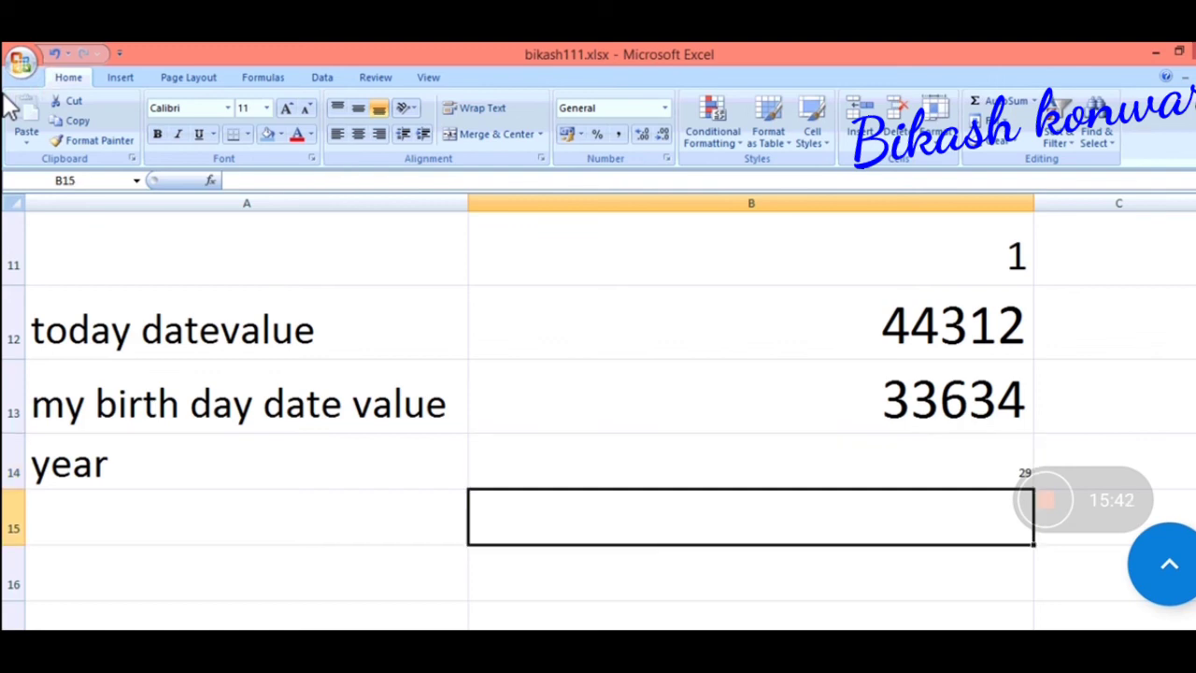
{"action": "key", "text": "Left"}
Label A15 'month' and enter =MONTH(B12)-MONTH(B13) in B15, returning 3
{"action": "type", "text": "mon"}
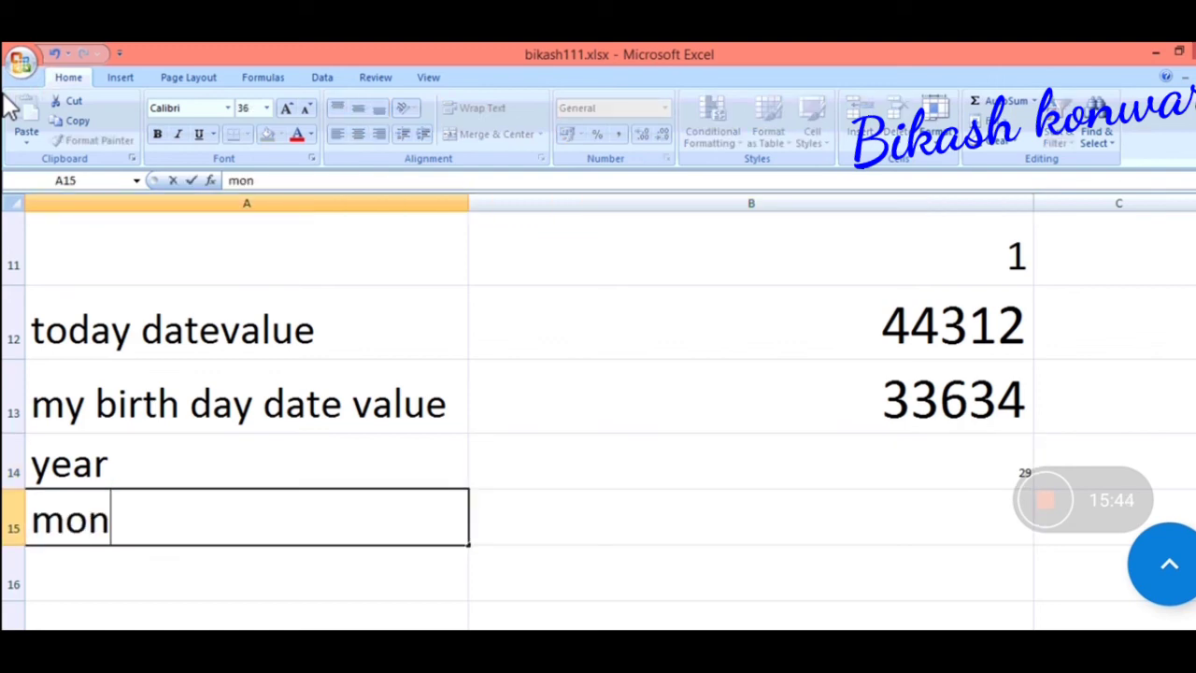
{"action": "type", "text": "th"}
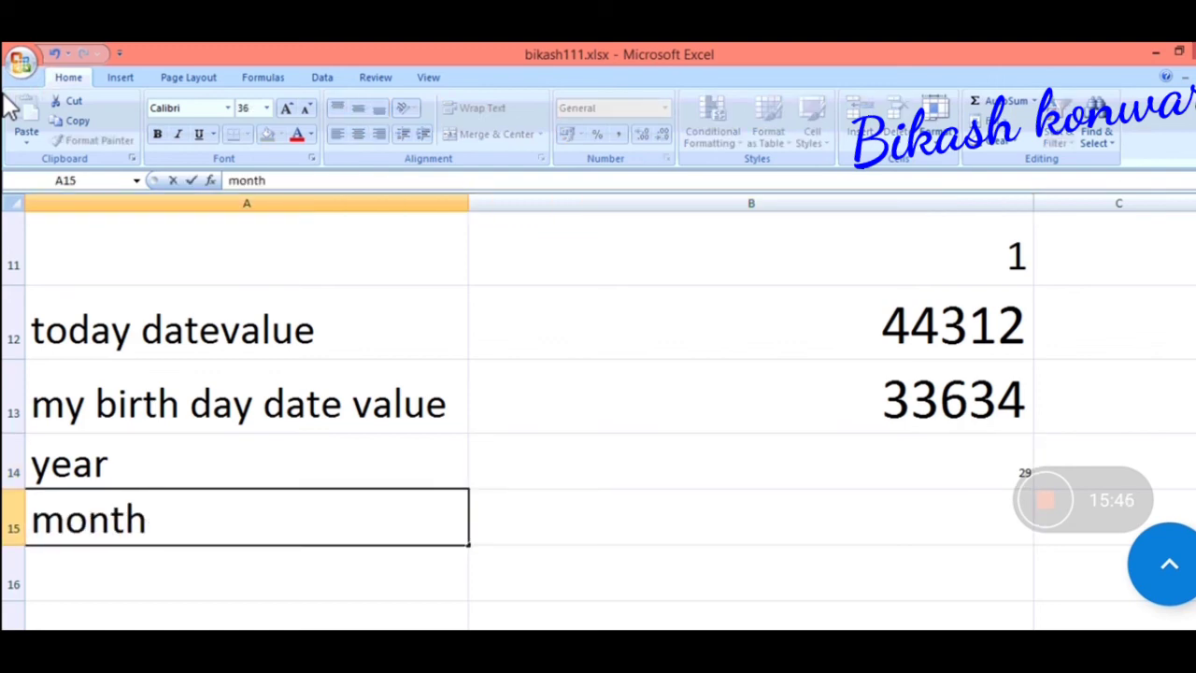
{"action": "key", "text": "Right"}
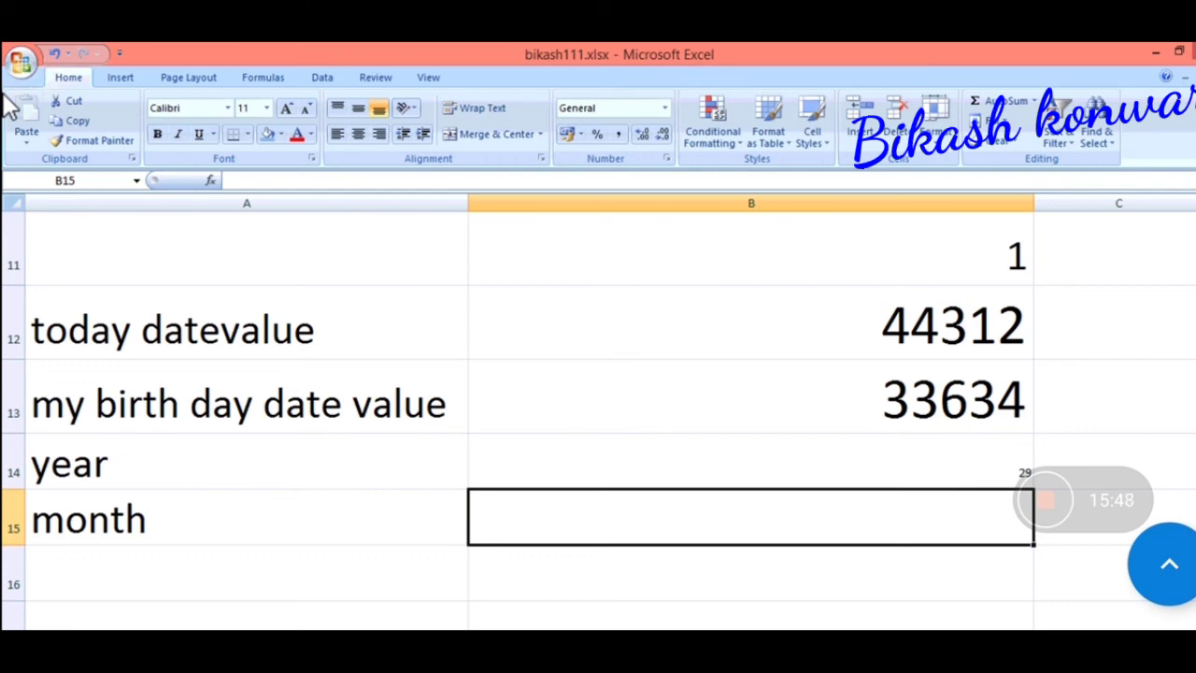
{"action": "type", "text": "="}
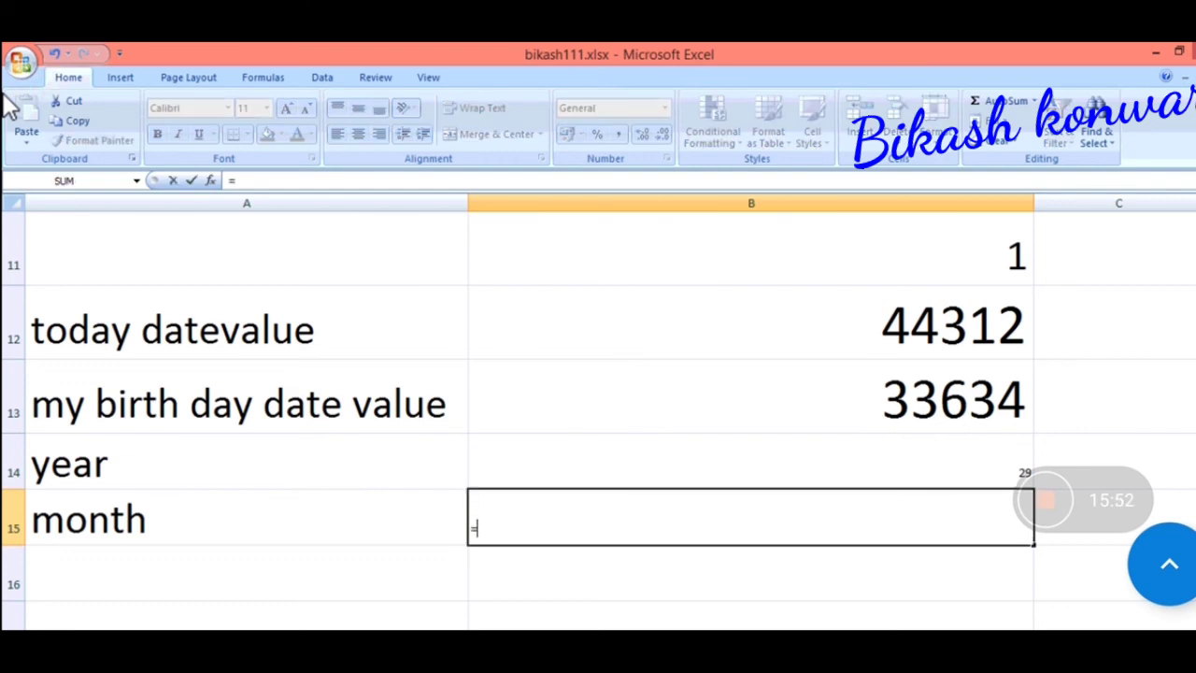
{"action": "type", "text": "montr"}
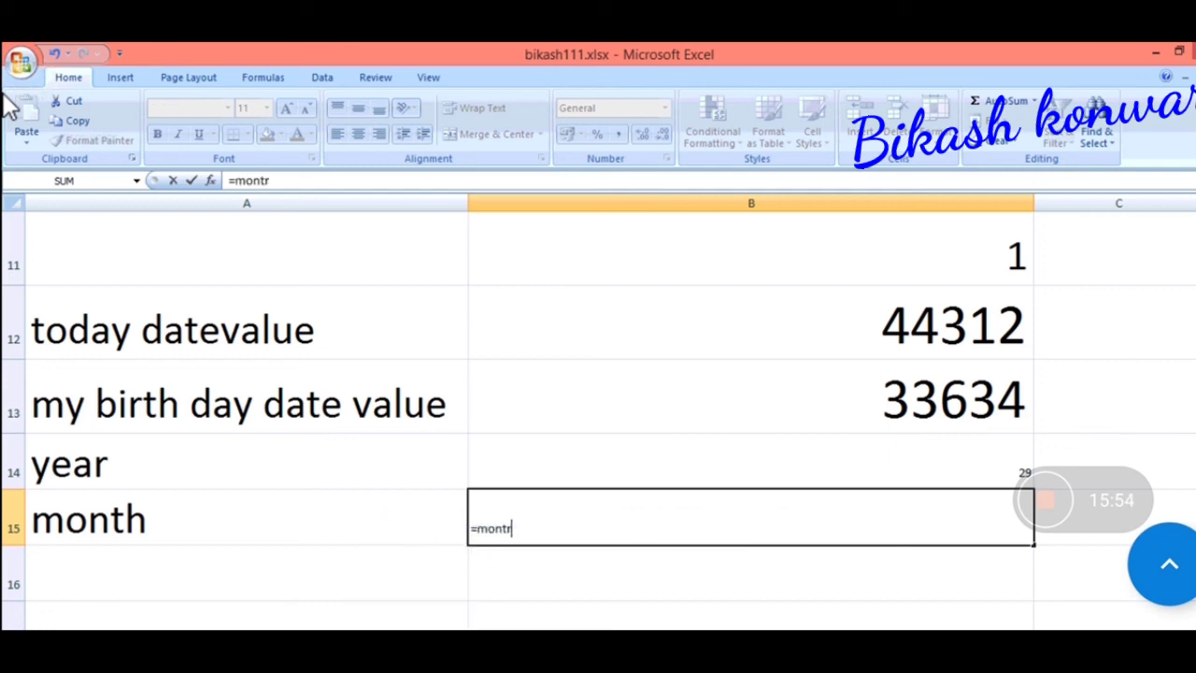
{"action": "type", "text": "h"}
{"action": "key", "text": "BackSpace"}
{"action": "key", "text": "BackSpace"}
{"action": "type", "text": "h"}
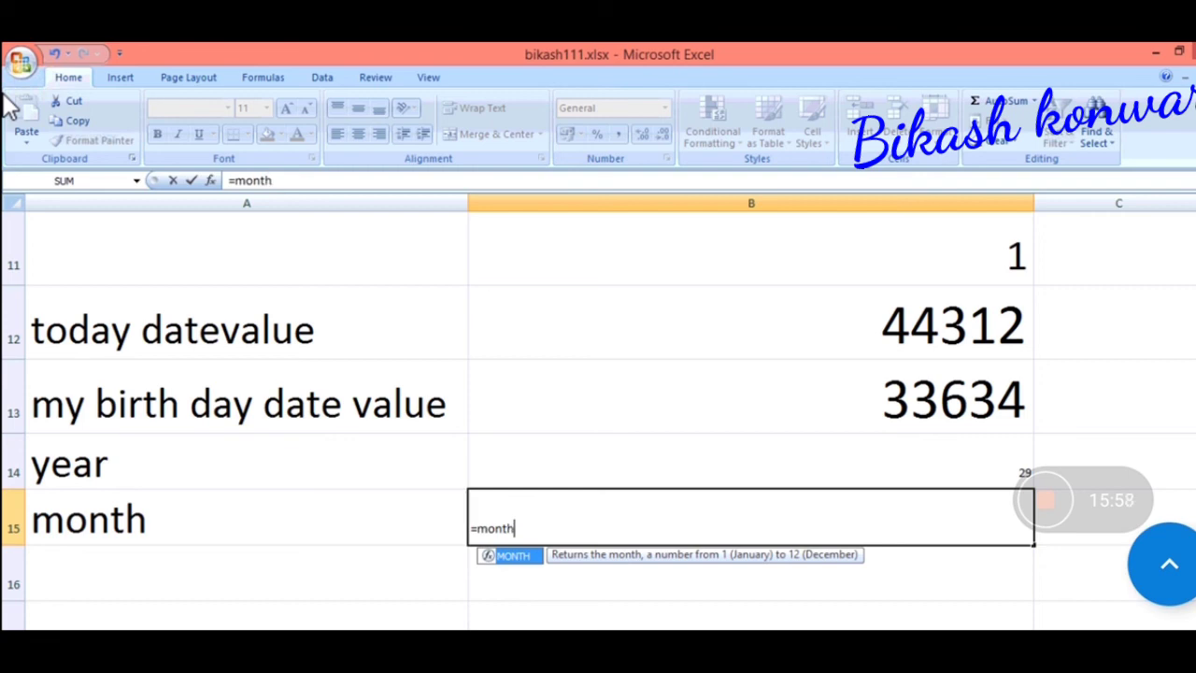
{"action": "type", "text": "("}
{"action": "key", "text": "Up"}
{"action": "key", "text": "Up"}
{"action": "key", "text": "Up"}
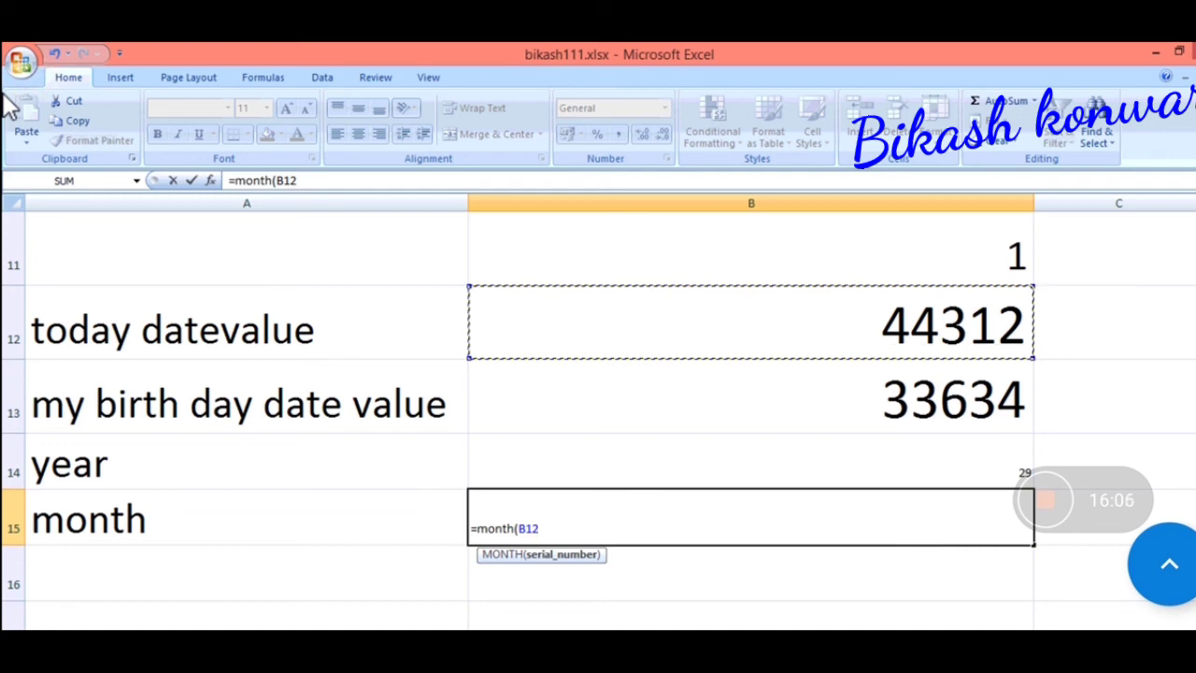
{"action": "type", "text": ")"}
{"action": "type", "text": "-"}
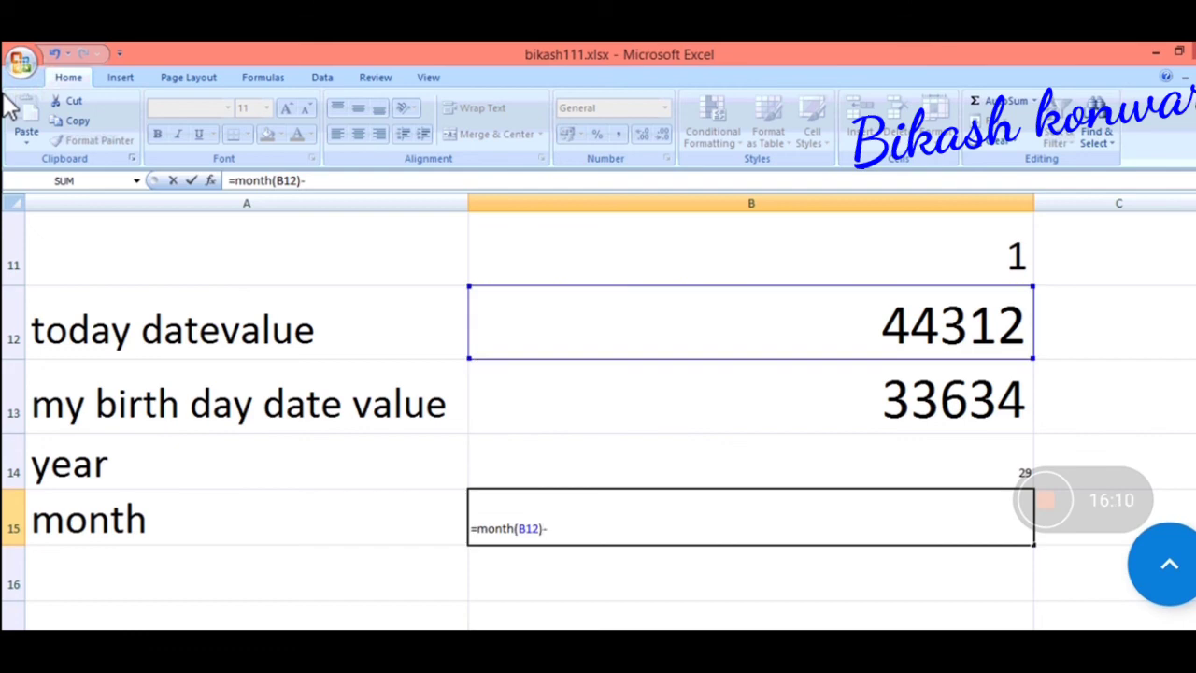
{"action": "type", "text": "month"}
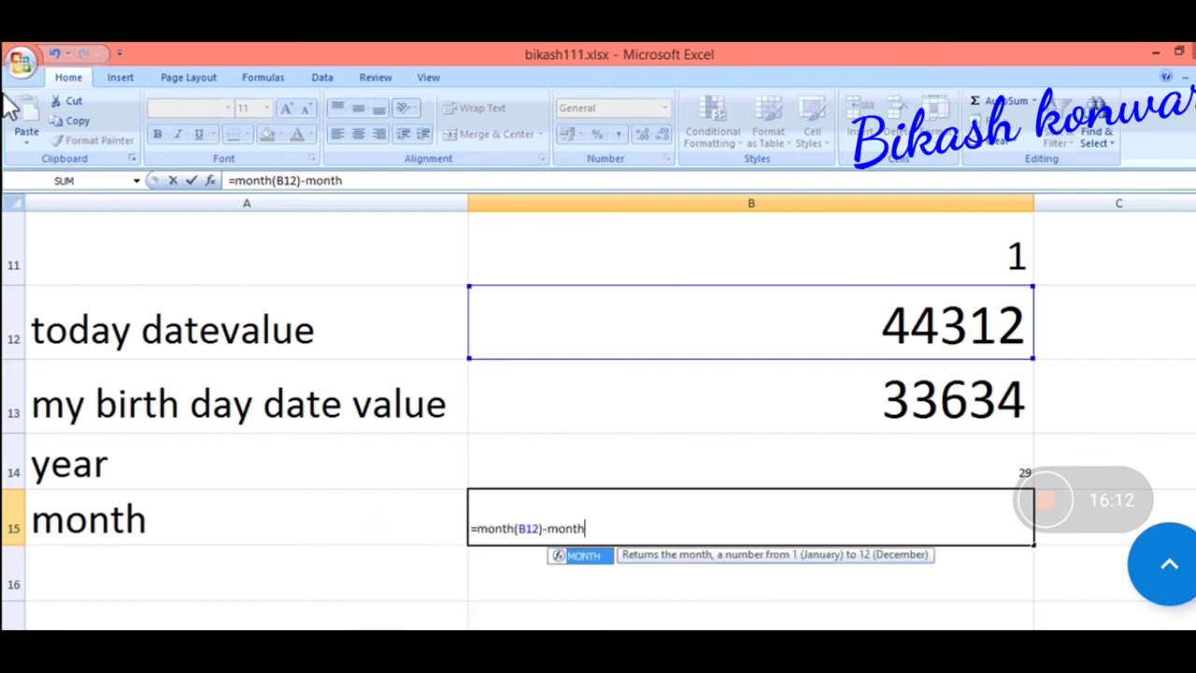
{"action": "type", "text": "("}
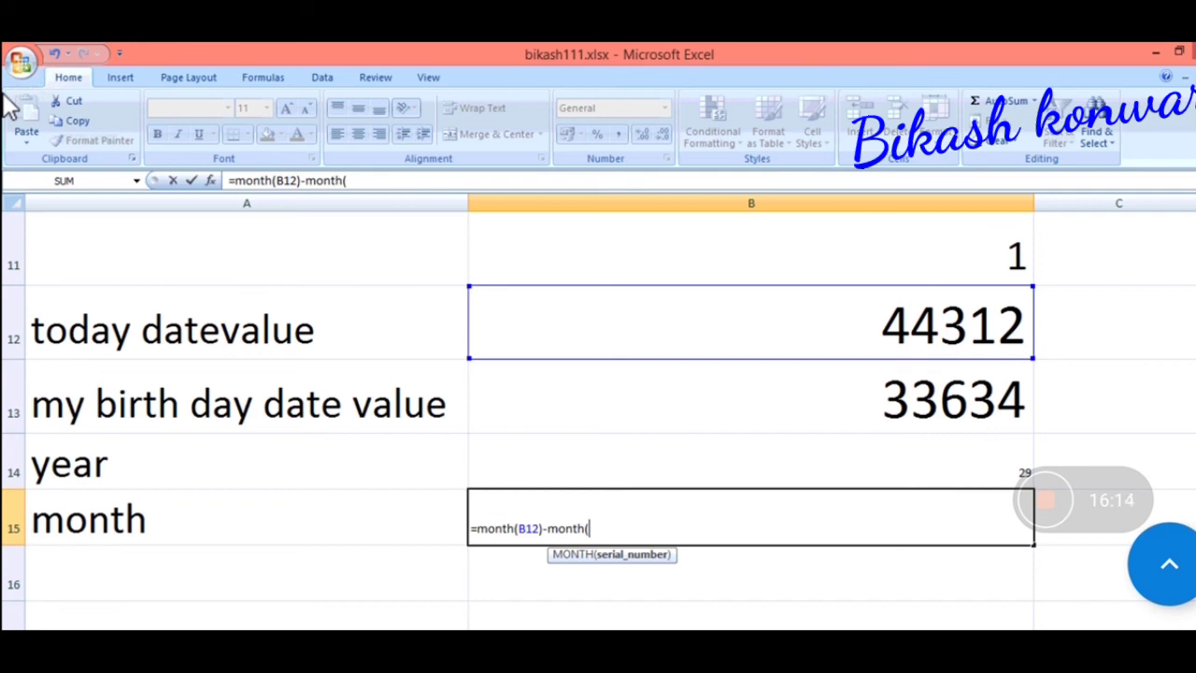
{"action": "key", "text": "Up"}
{"action": "key", "text": "Up"}
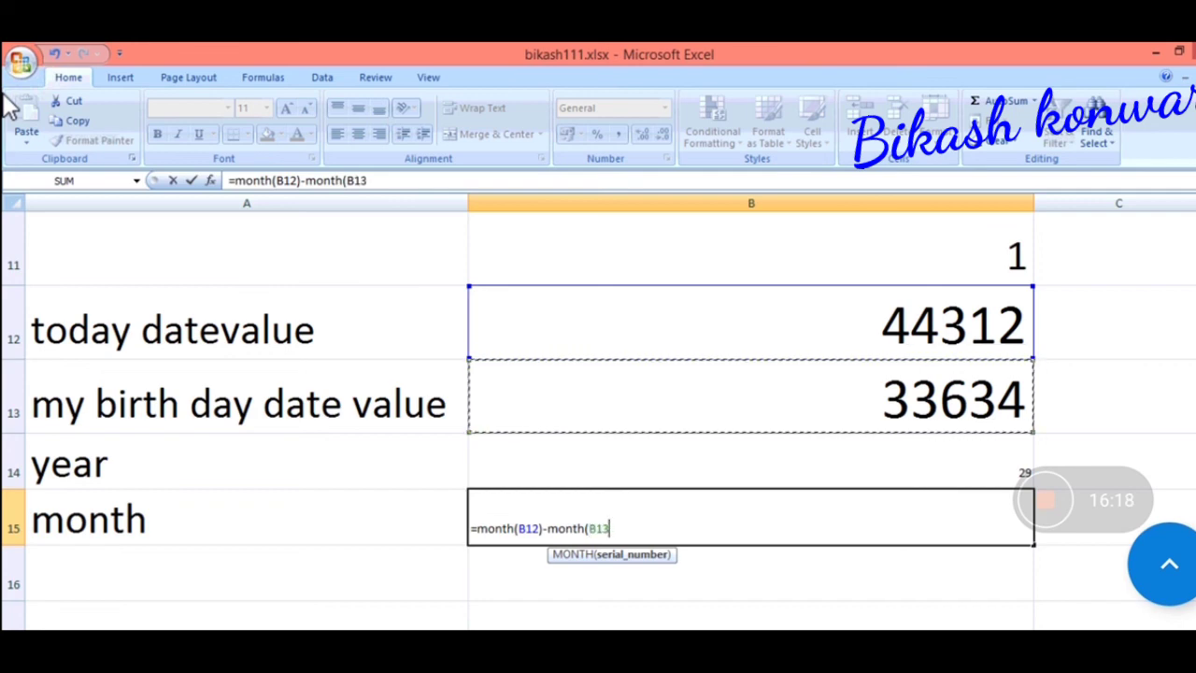
{"action": "type", "text": ")"}
{"action": "key", "text": "Return"}
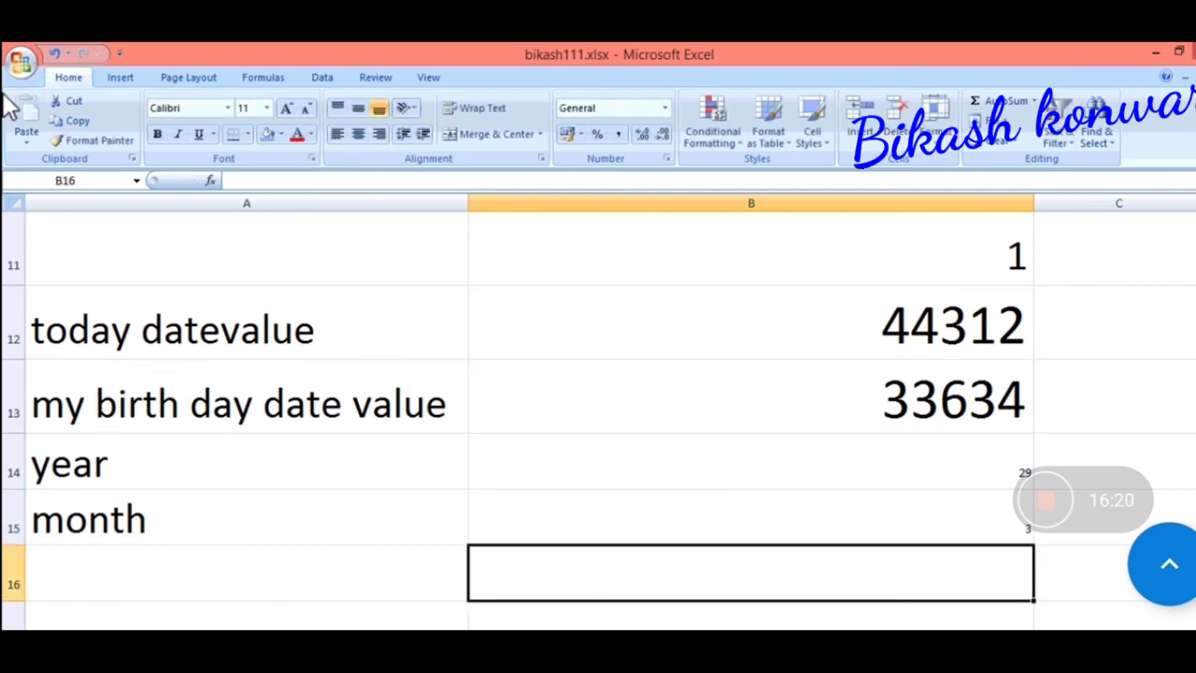
{"action": "key", "text": "Up"}
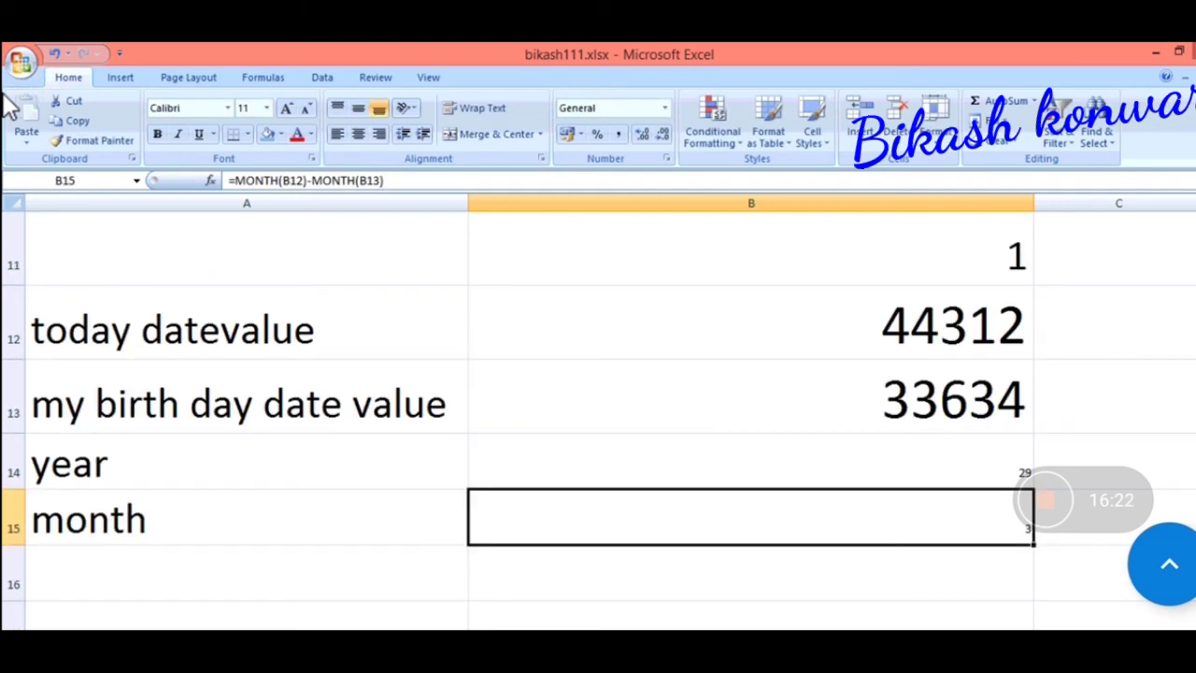
{"action": "key", "text": "Down"}
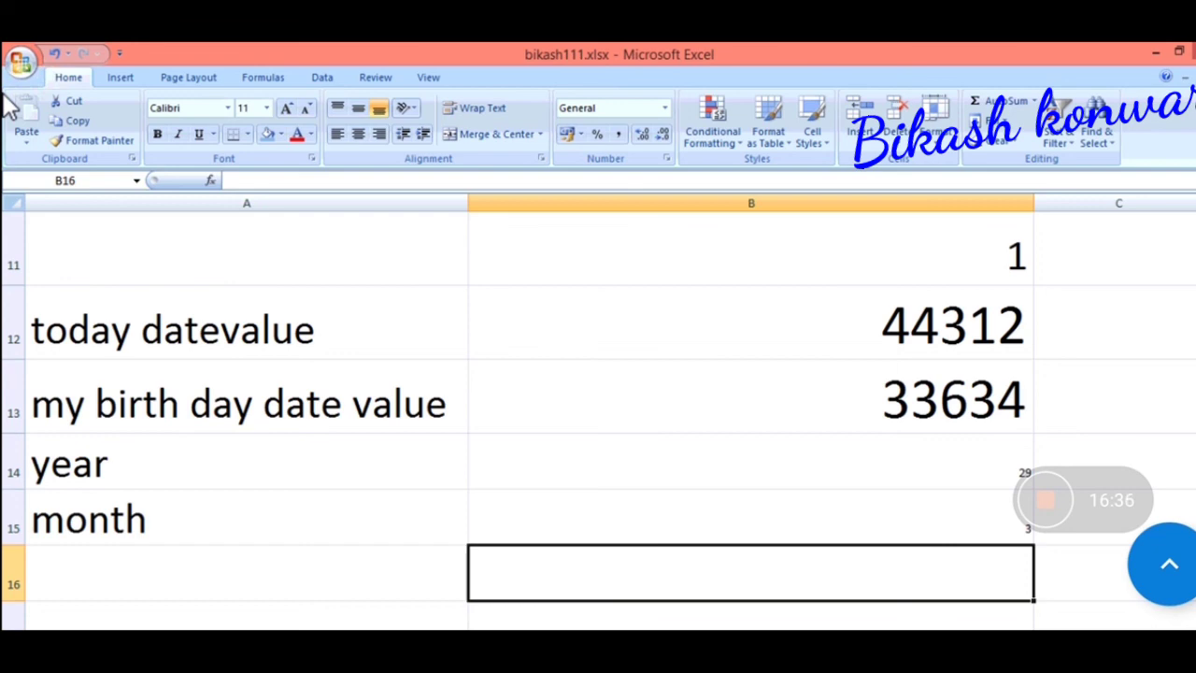
Label A16 'day'
{"action": "key", "text": "Left"}
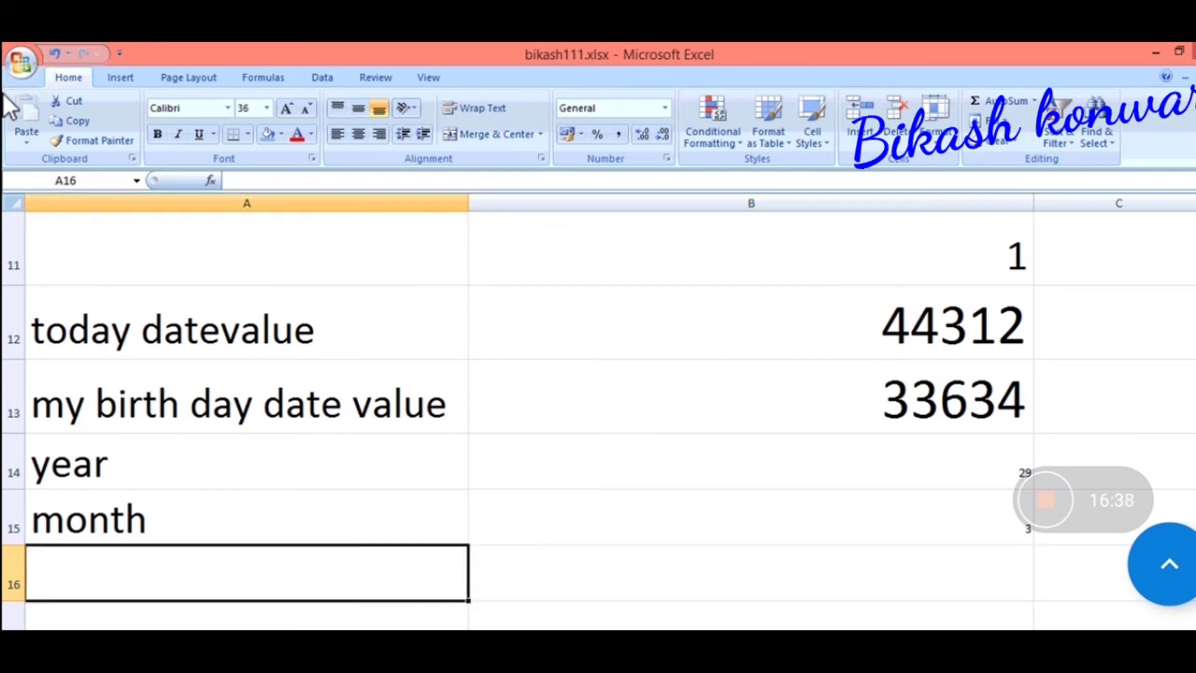
{"action": "type", "text": "day"}
{"action": "key", "text": "Right"}
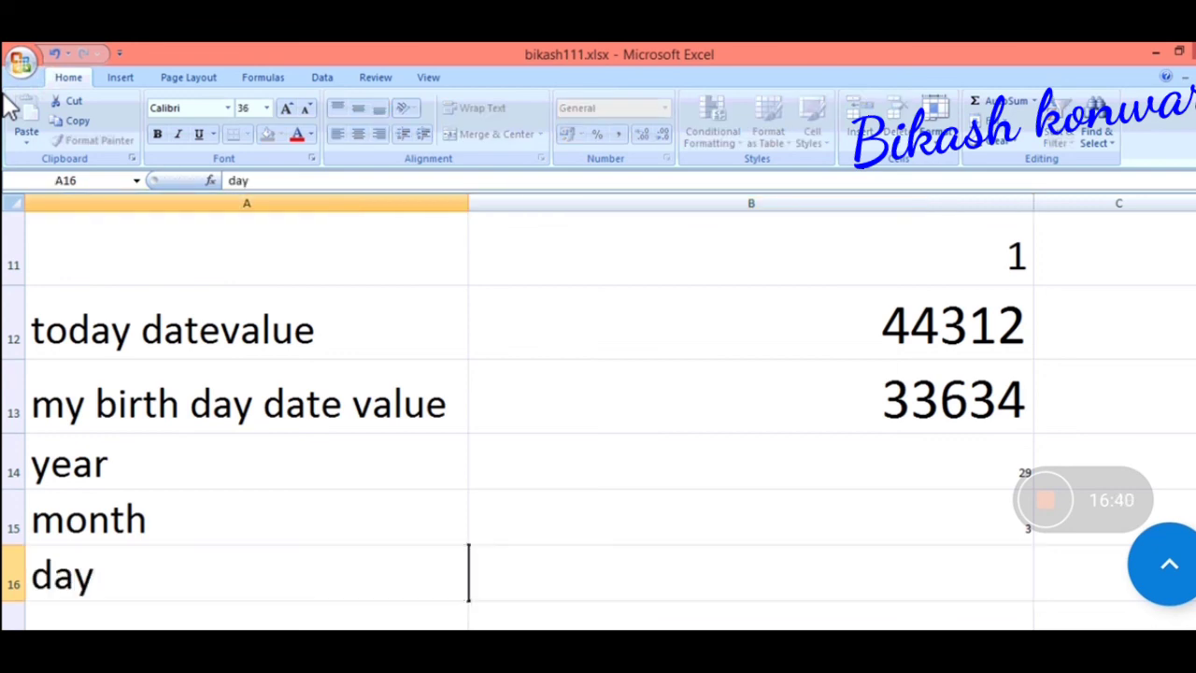
Enter =DAY(44312)-DAY(B13) in B16, giving -5
{"action": "type", "text": "="}
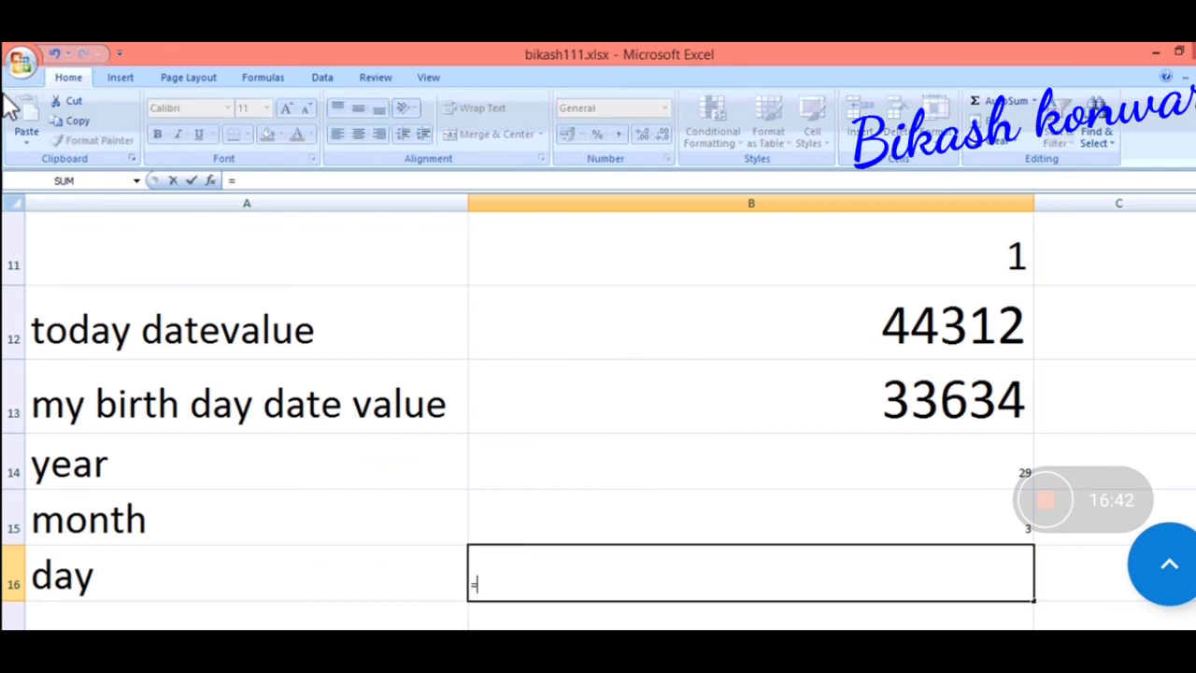
{"action": "type", "text": "dat"}
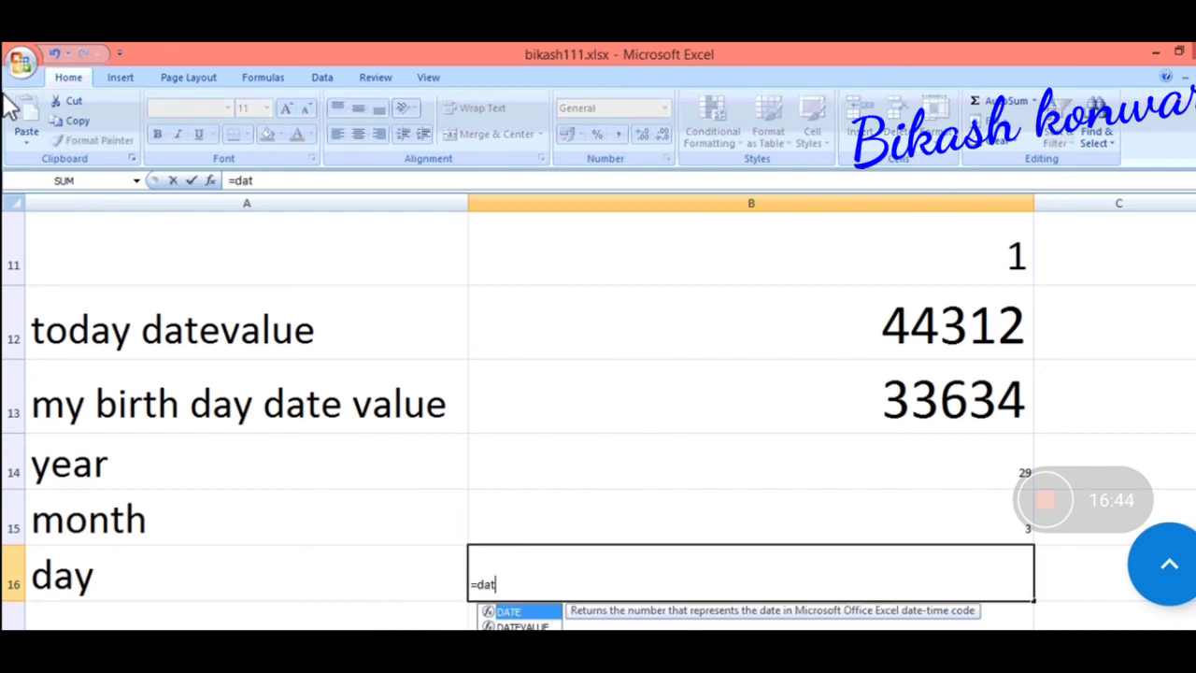
{"action": "key", "text": "BackSpace"}
{"action": "key", "text": "BackSpace"}
{"action": "key", "text": "BackSpace"}
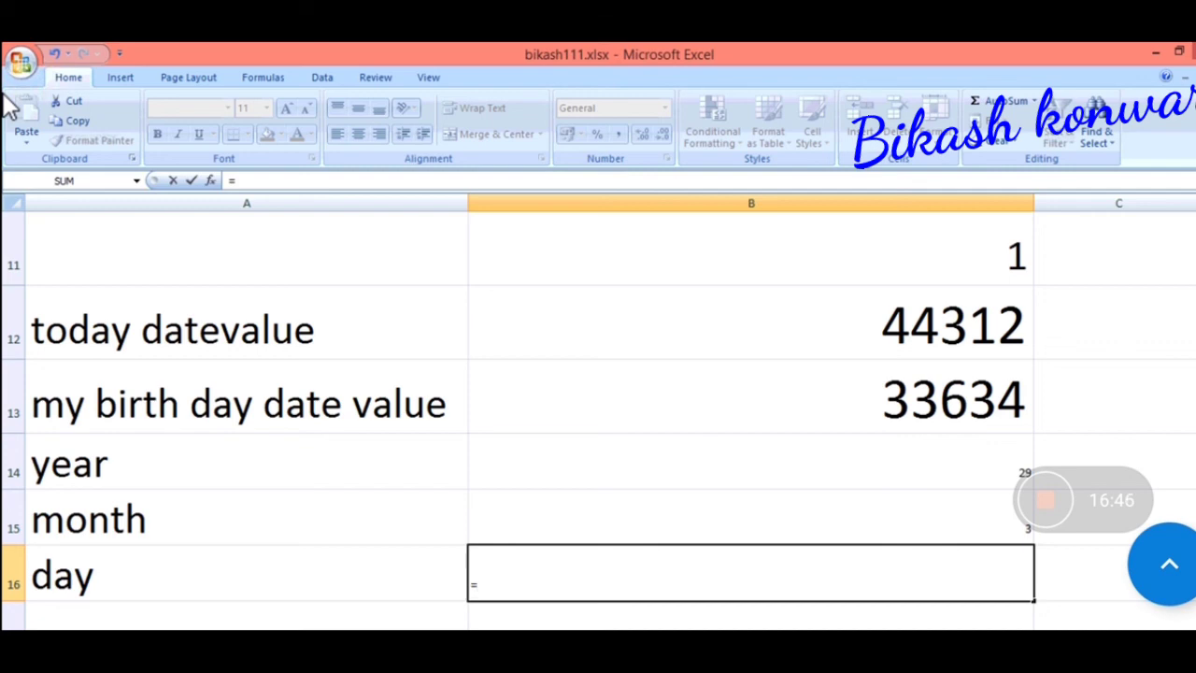
{"action": "type", "text": "day("}
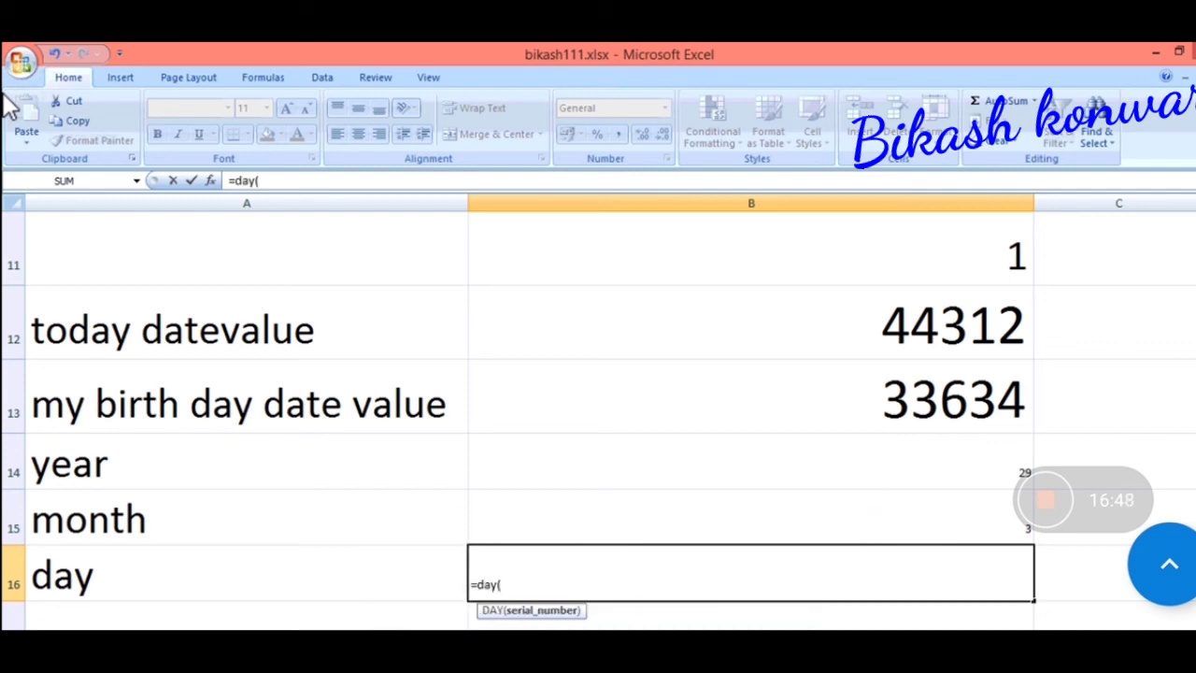
{"action": "key", "text": "Up"}
{"action": "key", "text": "Up"}
{"action": "key", "text": "Up"}
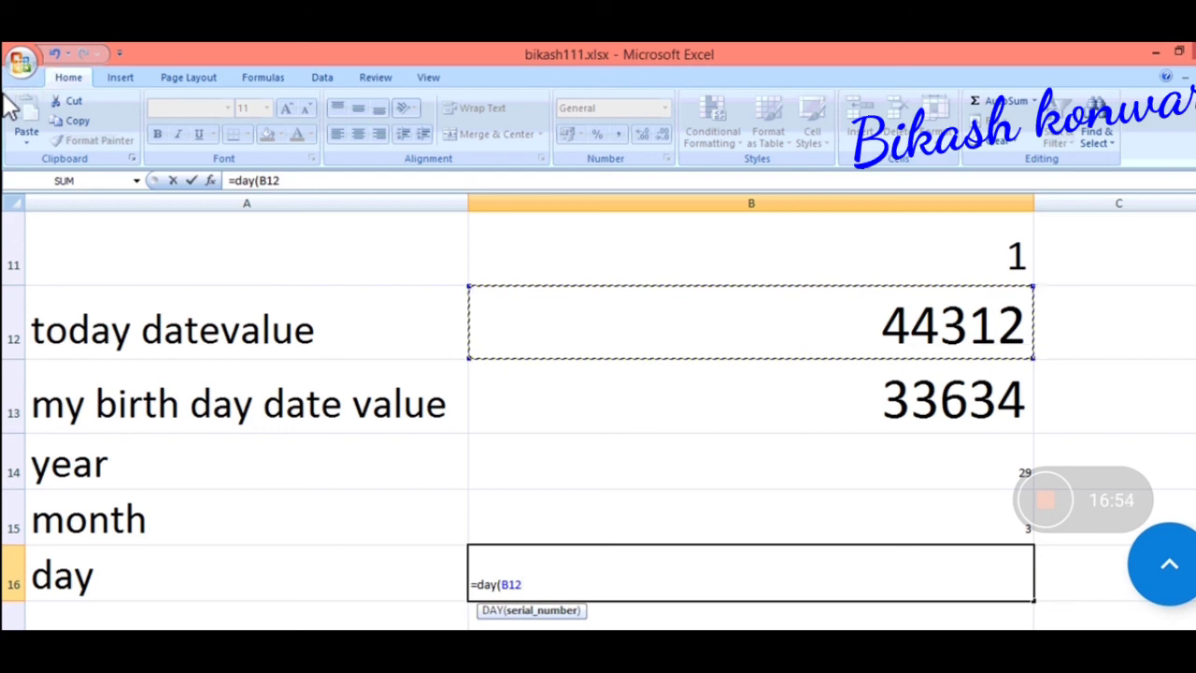
{"action": "key", "text": "BackSpace"}
{"action": "key", "text": "BackSpace"}
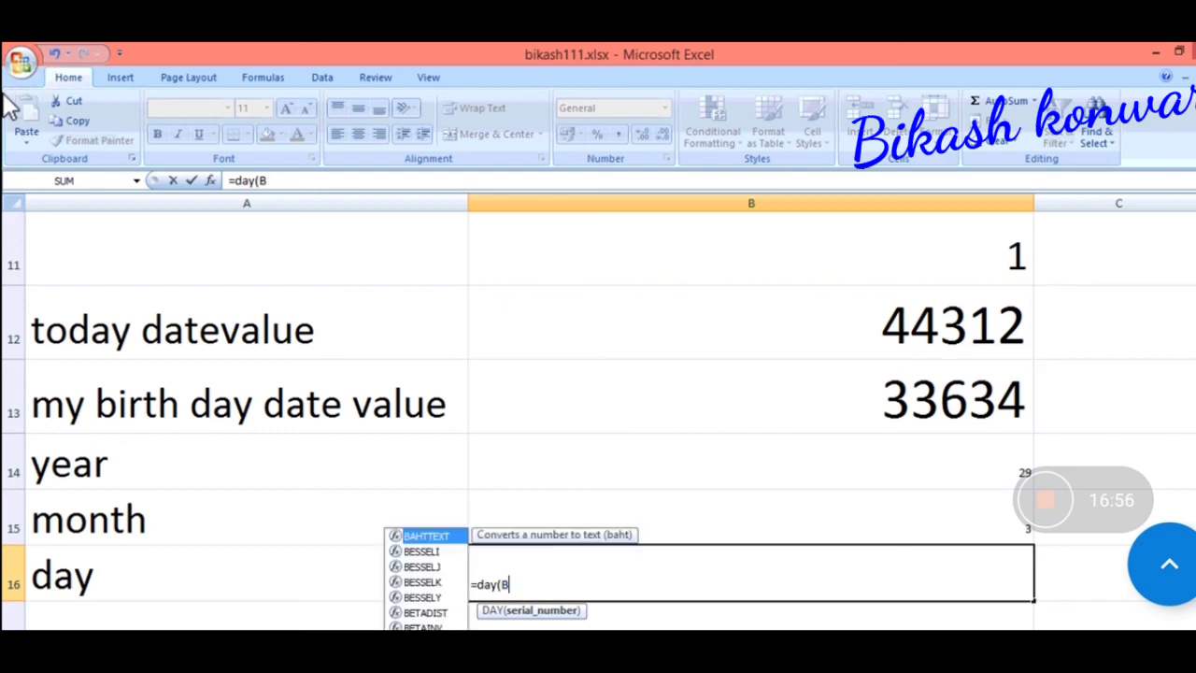
{"action": "key", "text": "BackSpace"}
{"action": "type", "text": "44"}
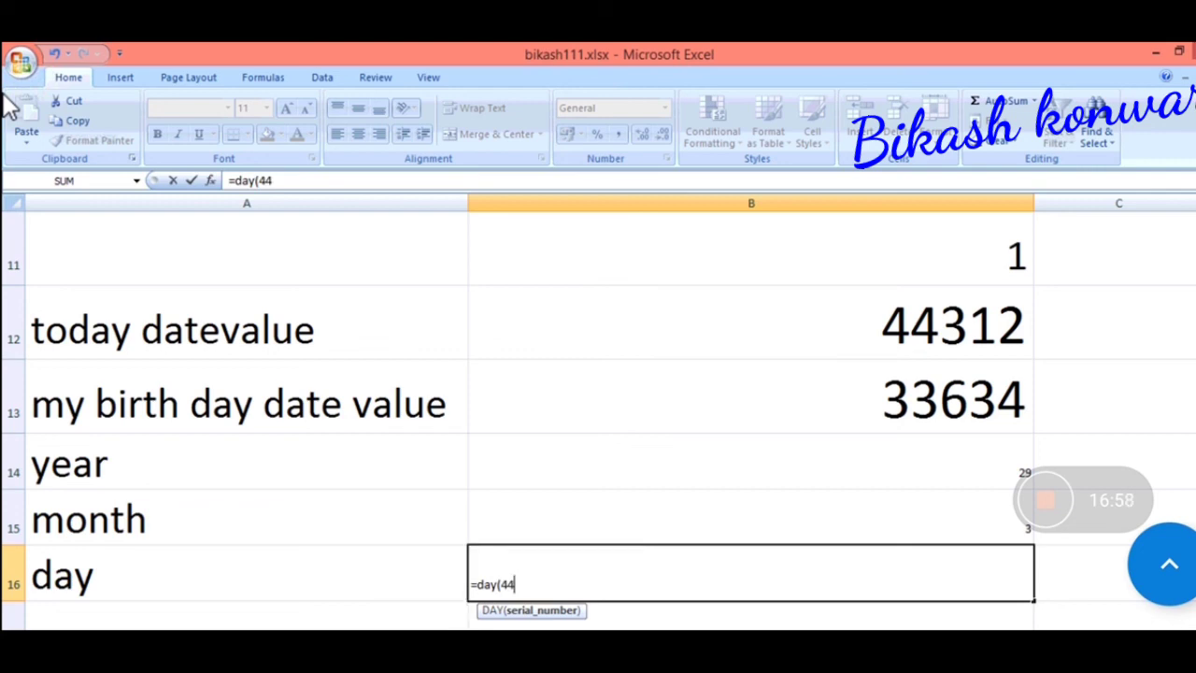
{"action": "type", "text": "31"}
{"action": "type", "text": "2)"}
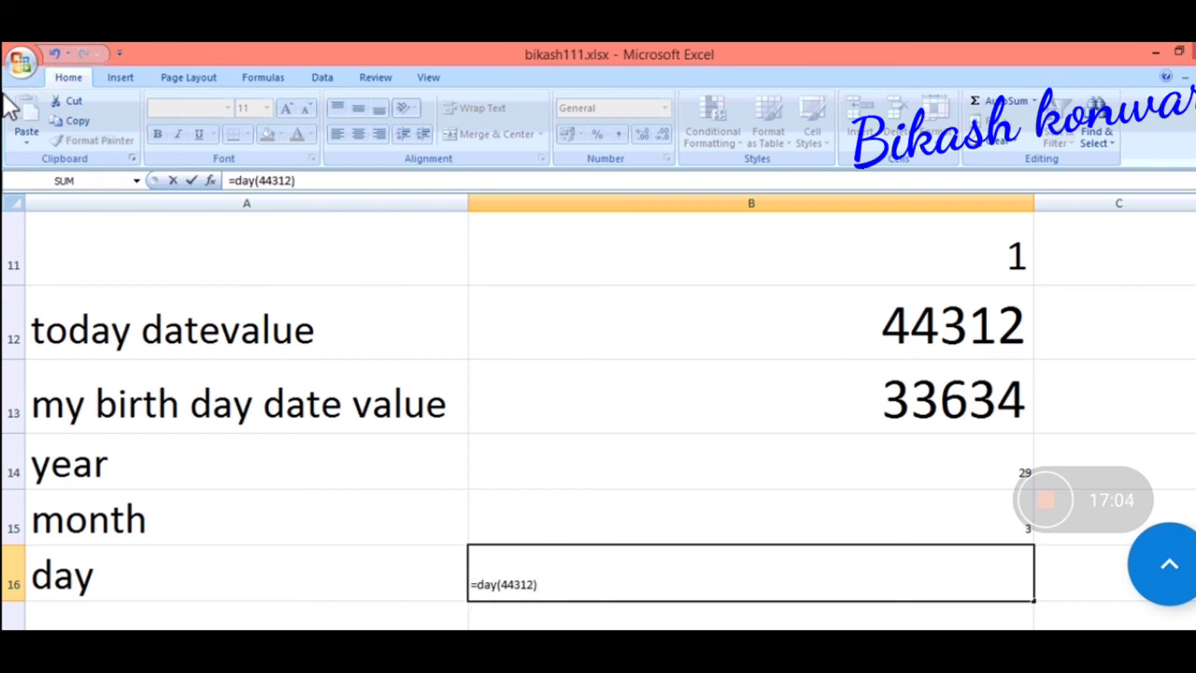
{"action": "type", "text": "-da"}
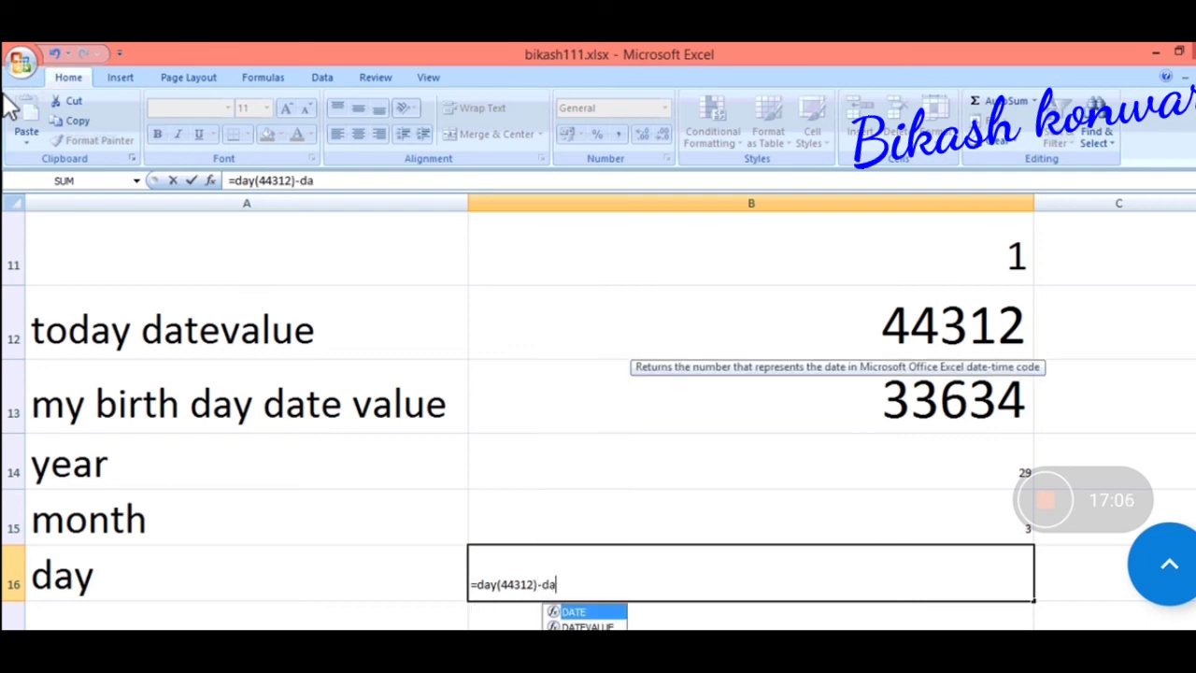
{"action": "type", "text": "y("}
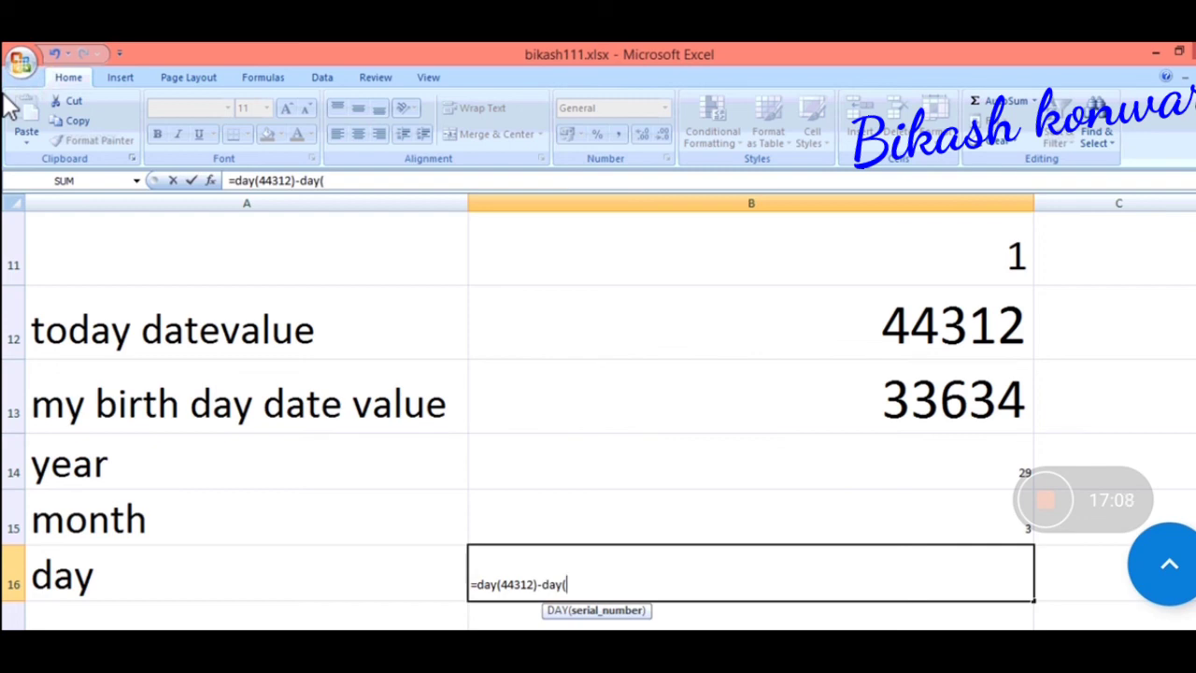
{"action": "key", "text": "Up"}
{"action": "key", "text": "Up"}
{"action": "key", "text": "Up"}
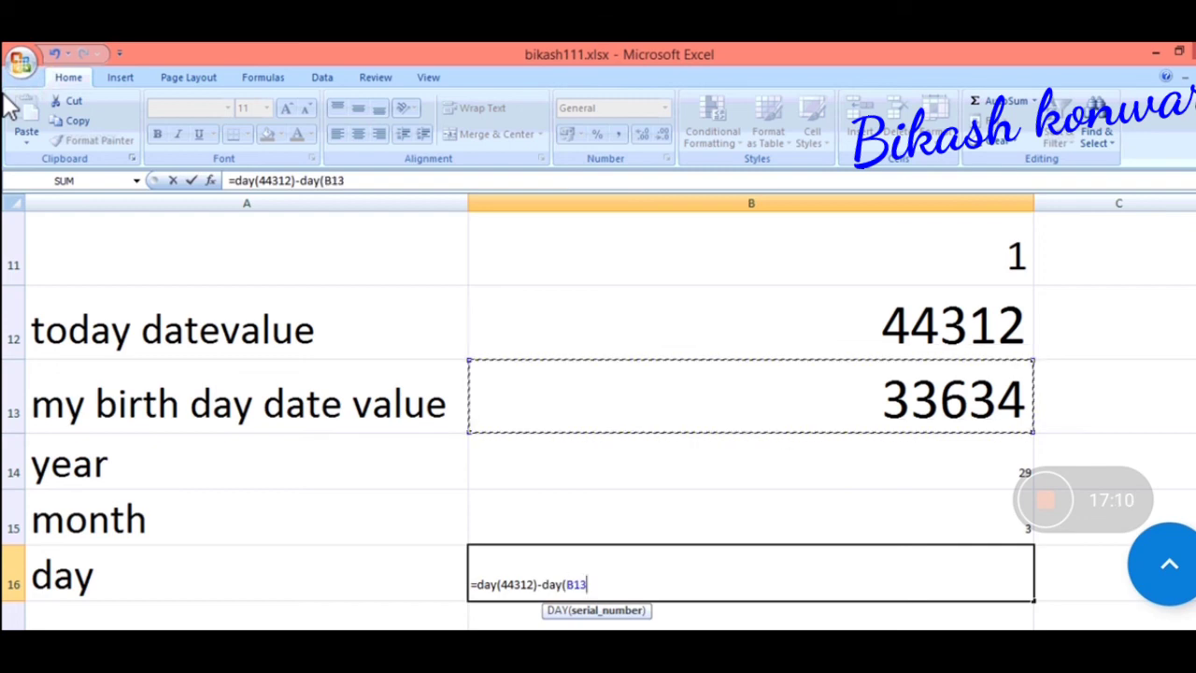
{"action": "type", "text": ")"}
{"action": "key", "text": "Return"}
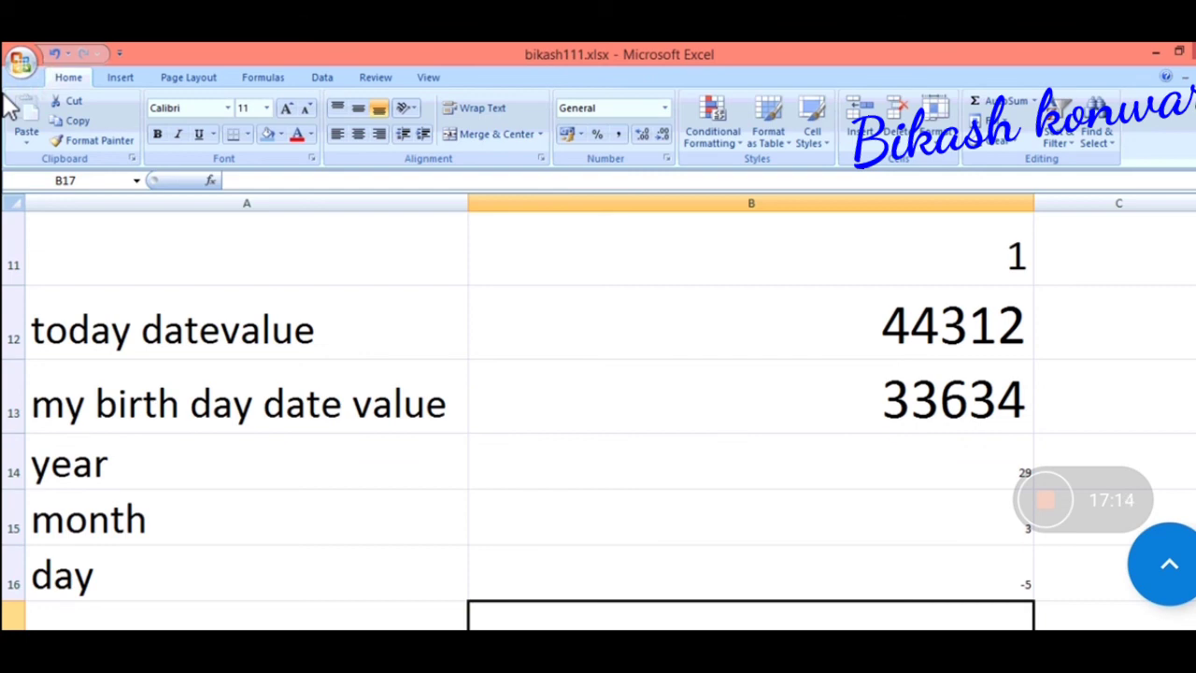
{"action": "key", "text": "Up"}
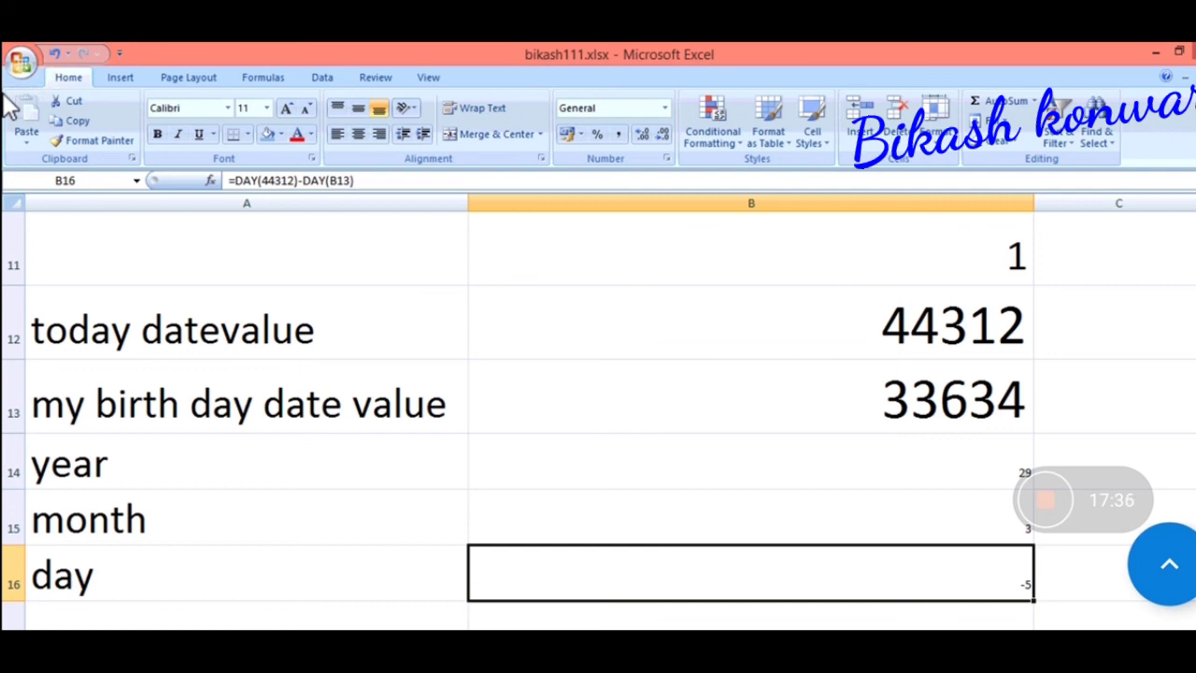
Review today's date value in B12 and the birth date formula in B13
{"action": "key", "text": "Right"}
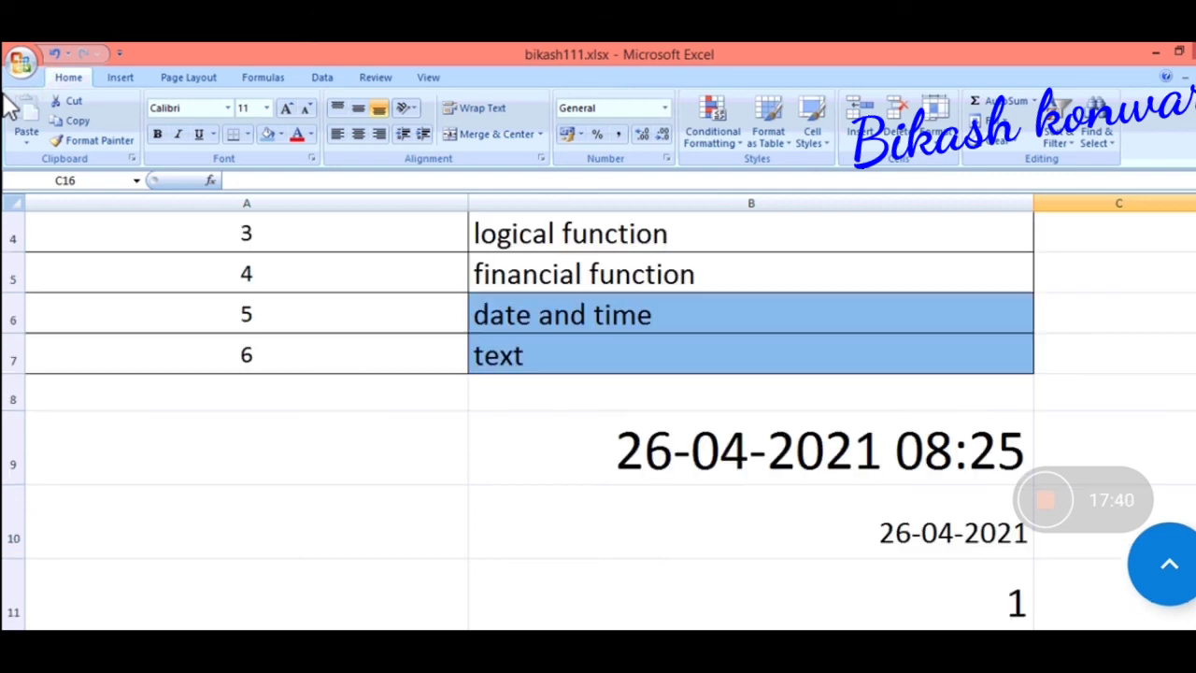
{"action": "key", "text": "Left"}
{"action": "key", "text": "Up"}
{"action": "key", "text": "Up"}
{"action": "key", "text": "Up"}
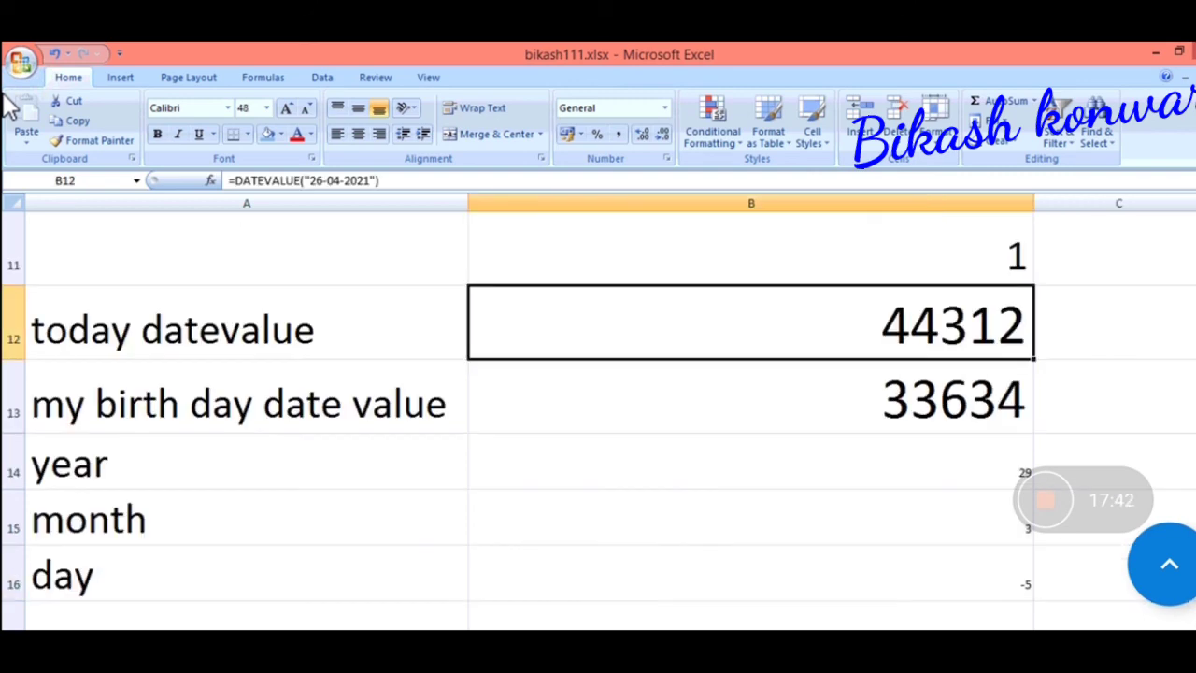
{"action": "key", "text": "Down"}
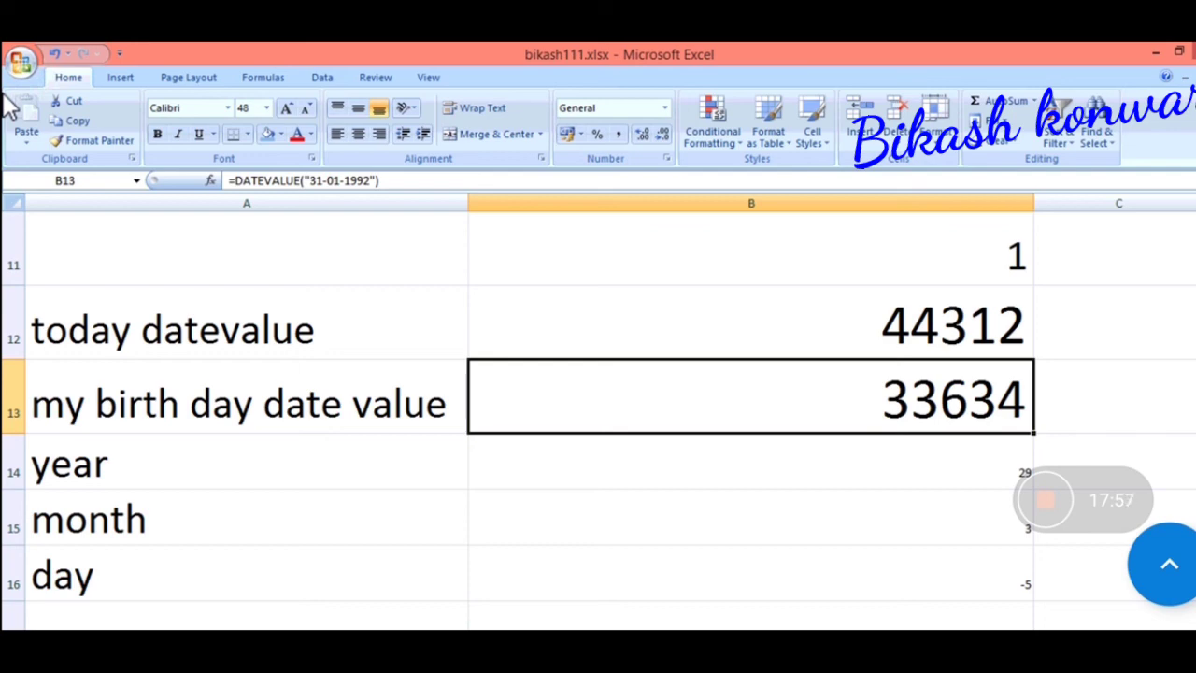
Go back up to the categories table, select the statistical, logical and financial entries, and show the Formulas tab
{"action": "scroll", "coordinate": [599, 421], "scroll_direction": "up", "scroll_amount": 3}
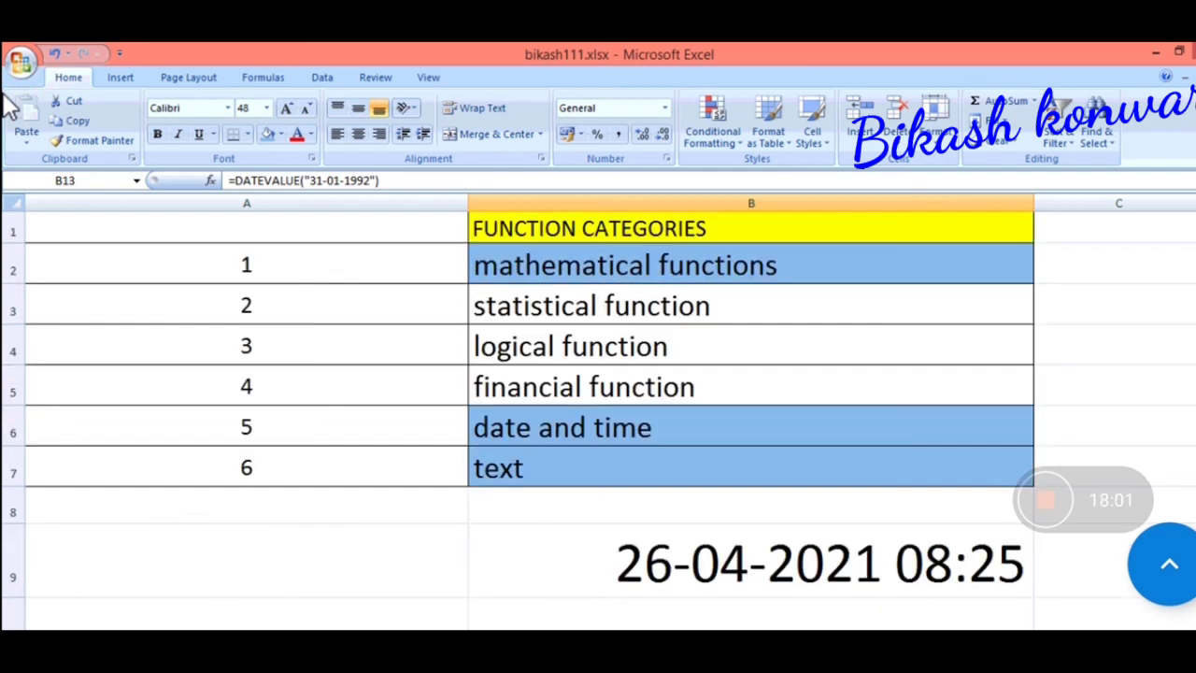
{"action": "left_click", "coordinate": [589, 306]}
{"action": "left_click", "coordinate": [570, 346]}
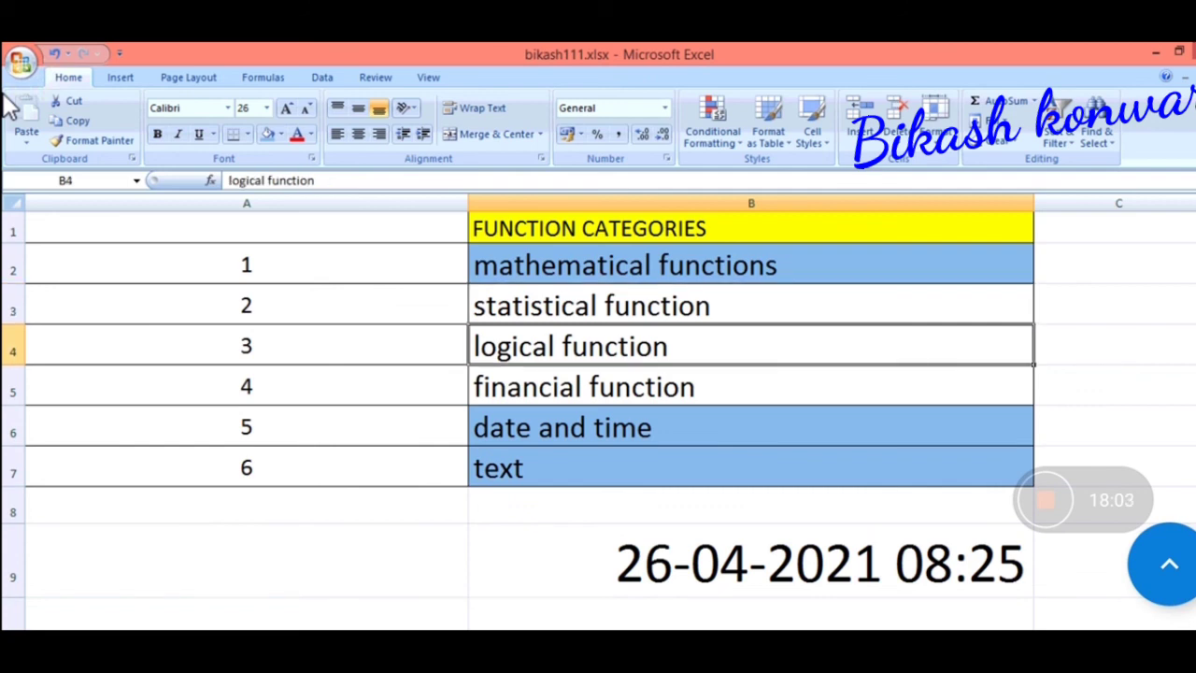
{"action": "key", "text": "Down"}
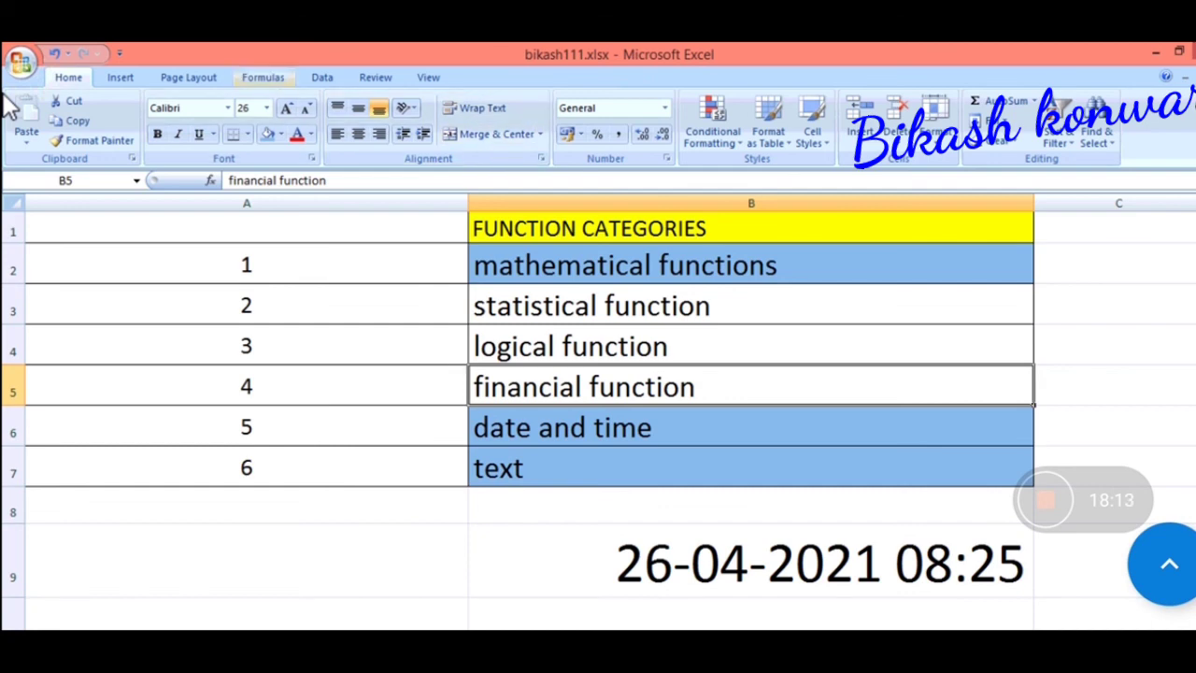
{"action": "left_click", "coordinate": [263, 77]}
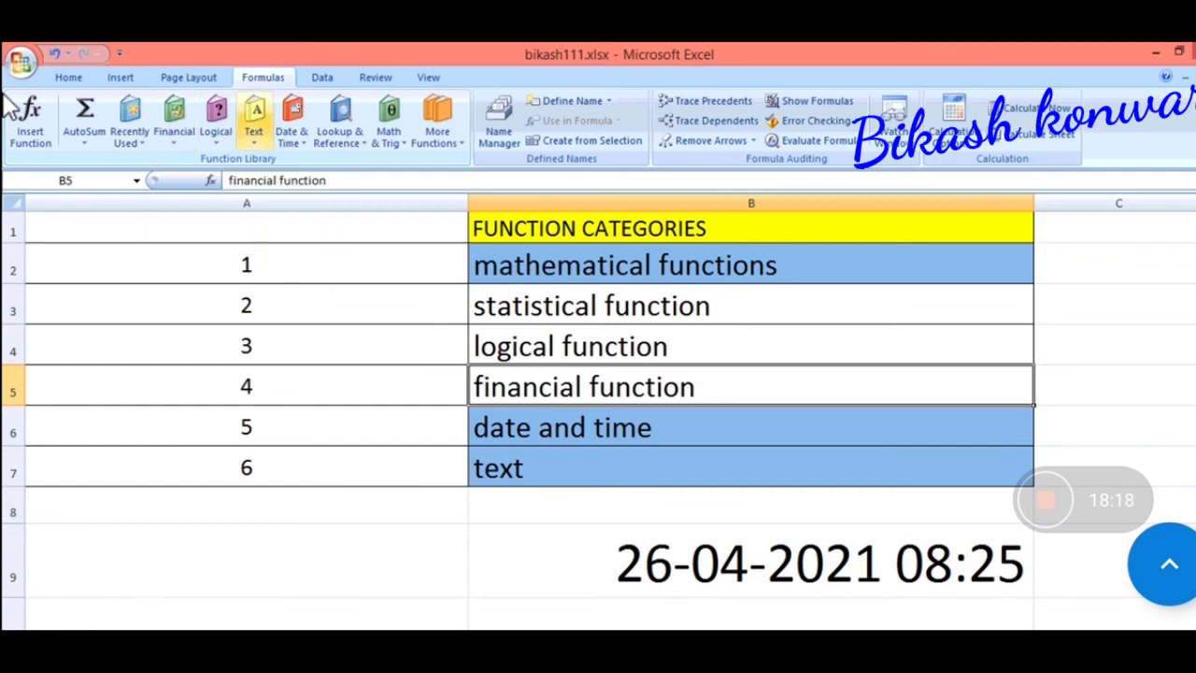
{"action": "left_click", "coordinate": [253, 120]}
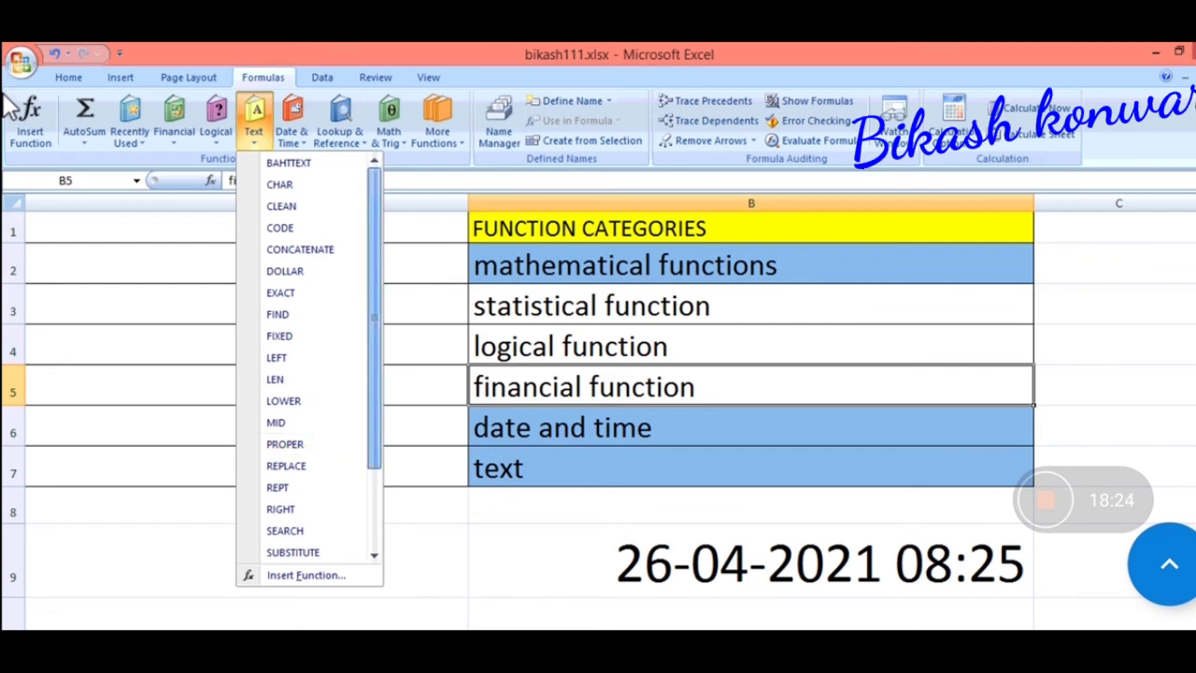
{"action": "scroll", "coordinate": [309, 358], "scroll_direction": "down", "scroll_amount": 1}
{"action": "scroll", "coordinate": [309, 358], "scroll_direction": "down", "scroll_amount": 3}
{"action": "scroll", "coordinate": [308, 358], "scroll_direction": "down", "scroll_amount": 1}
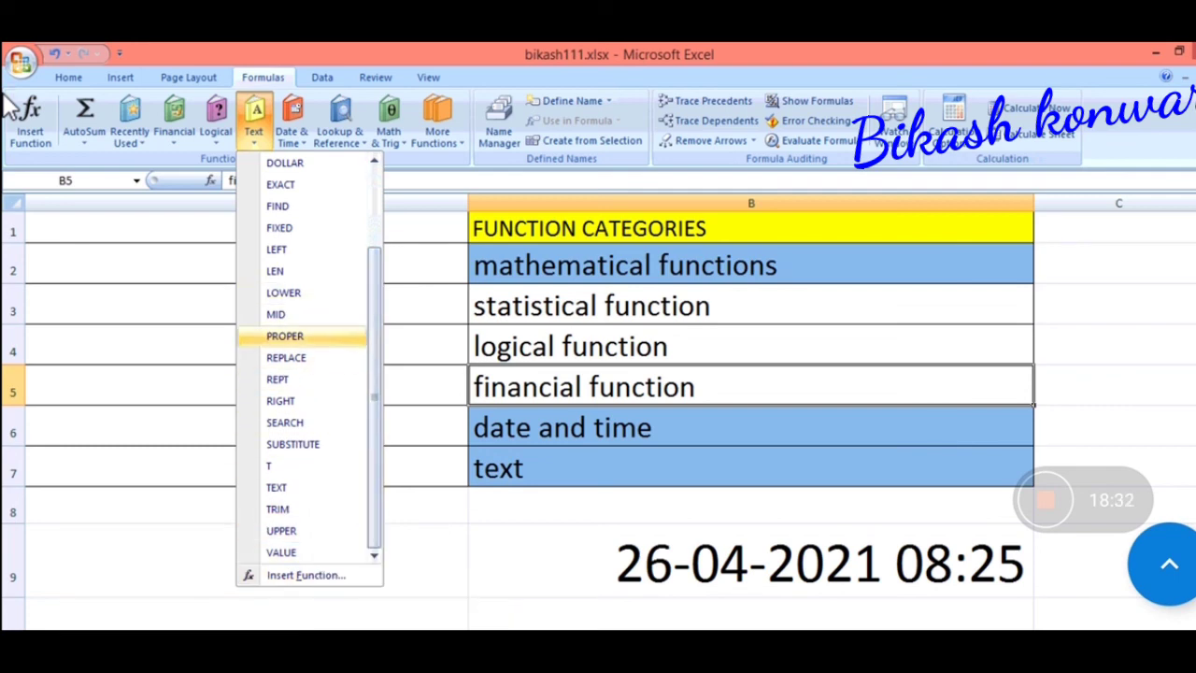
{"action": "scroll", "coordinate": [308, 364], "scroll_direction": "up", "scroll_amount": 2}
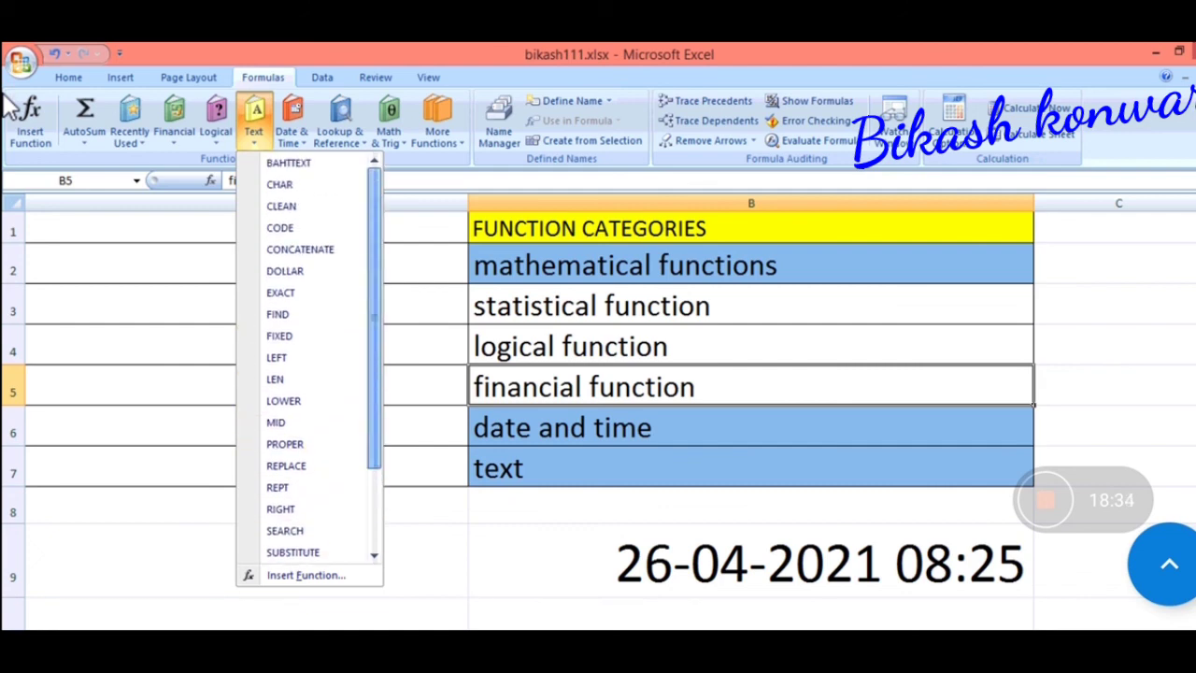
{"action": "left_click", "coordinate": [291, 121]}
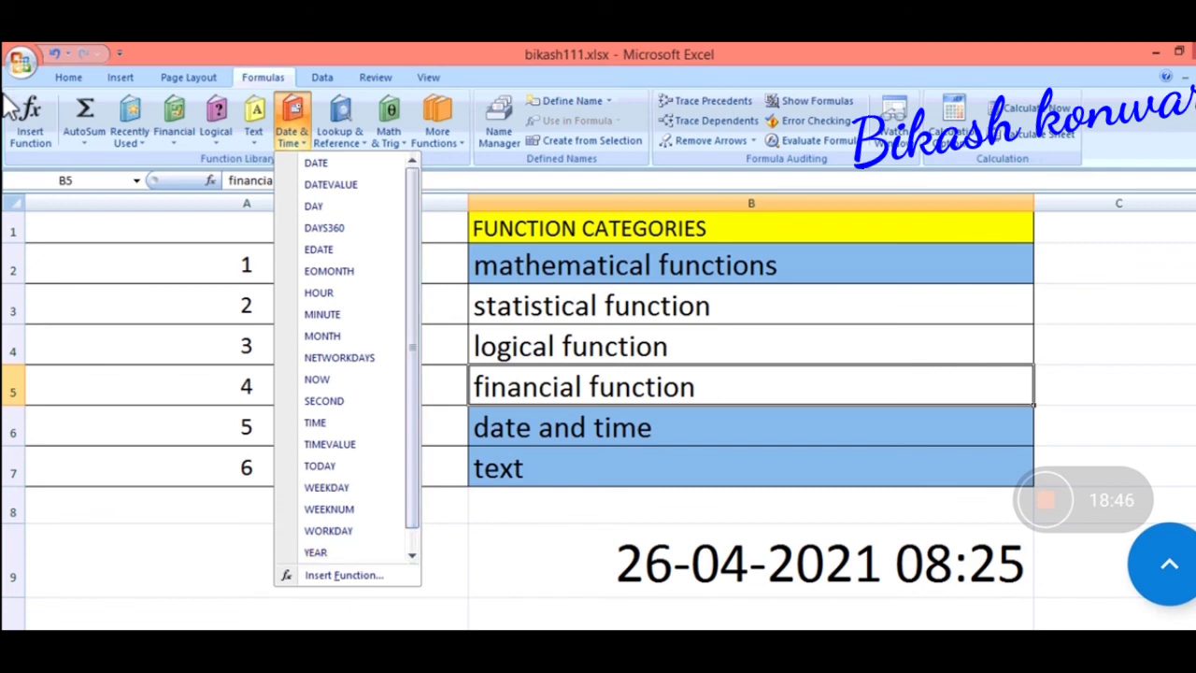
{"action": "key", "text": "Escape"}
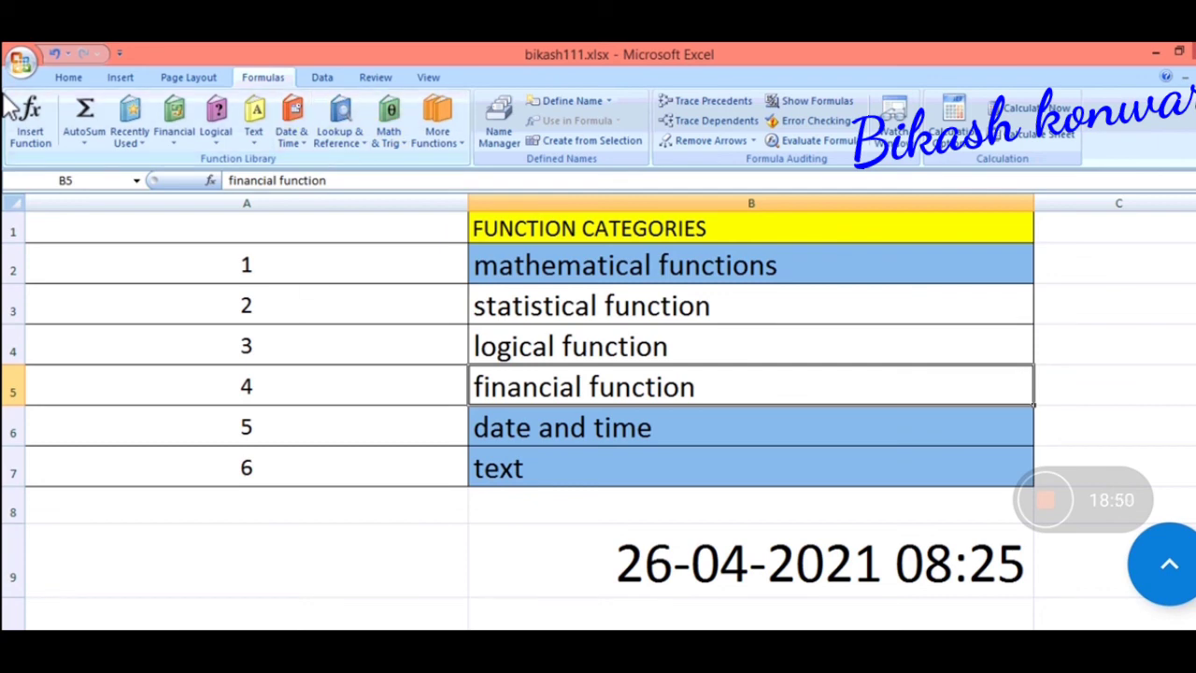
Browse the Lookup & Reference and Math & Trig lists, then reach More Functions > Statistical
{"action": "left_click", "coordinate": [341, 119]}
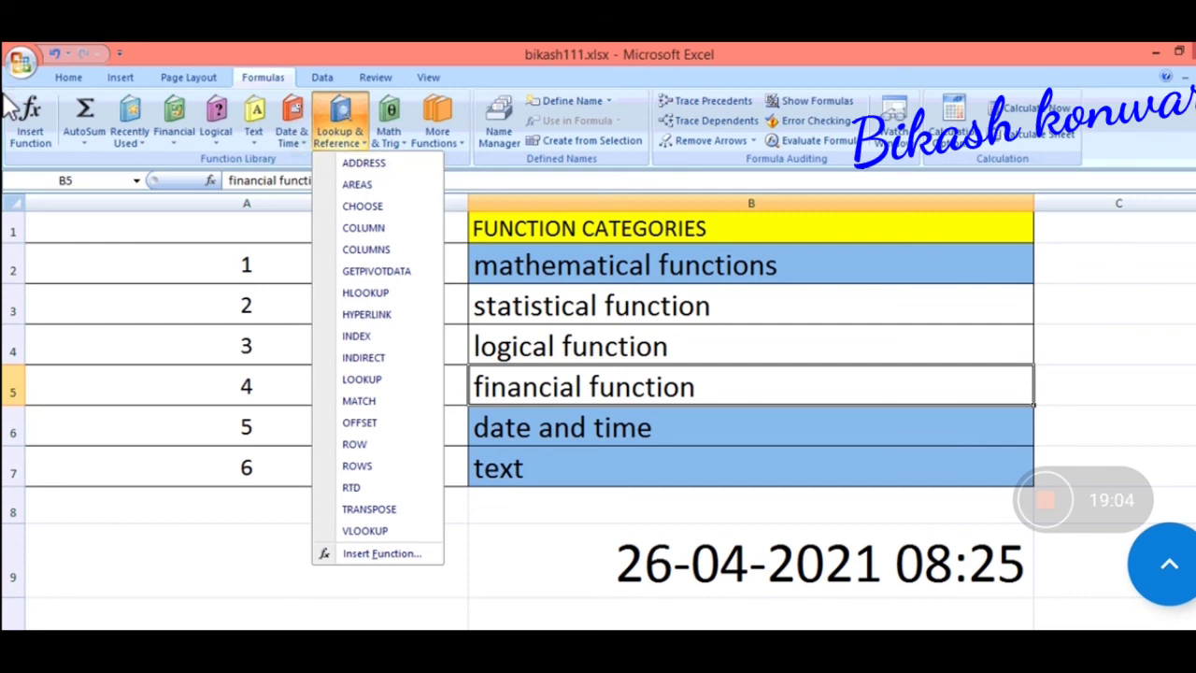
{"action": "key", "text": "Escape"}
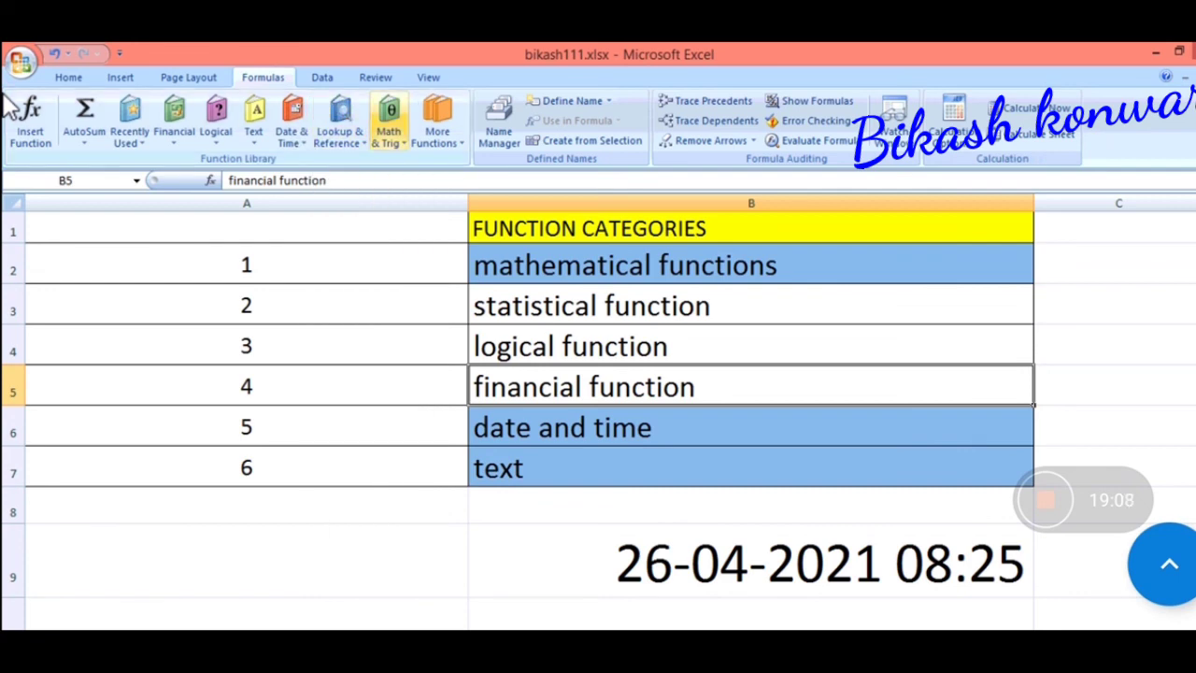
{"action": "left_click", "coordinate": [389, 130]}
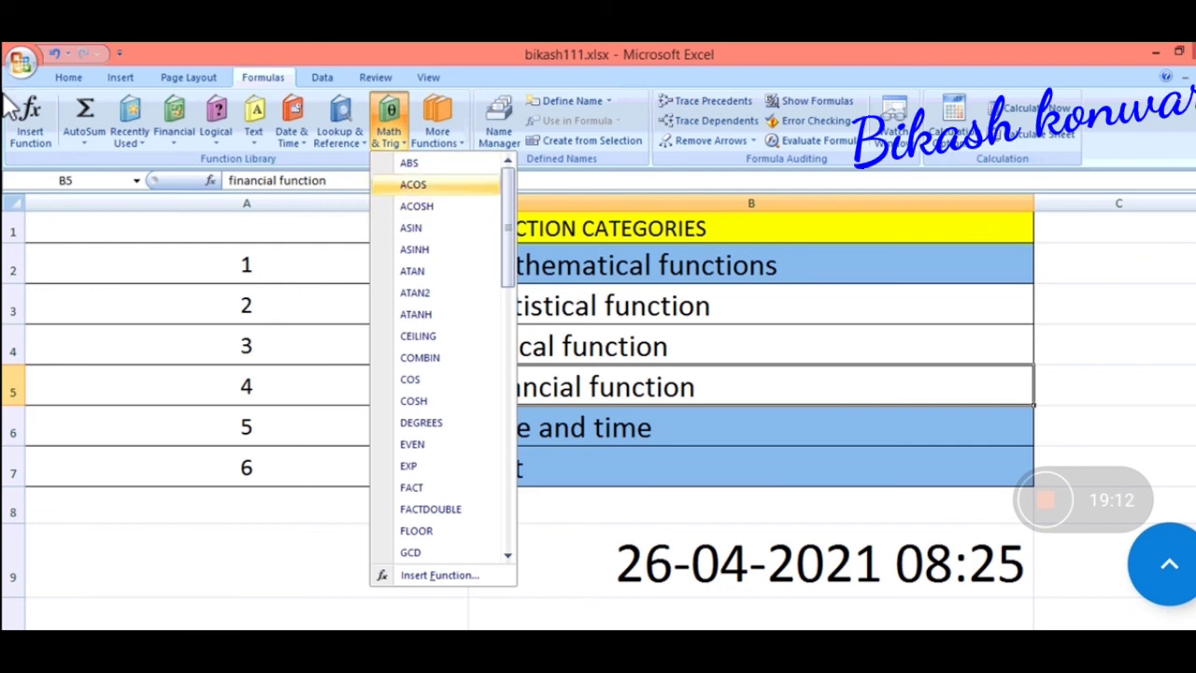
{"action": "left_click", "coordinate": [437, 131]}
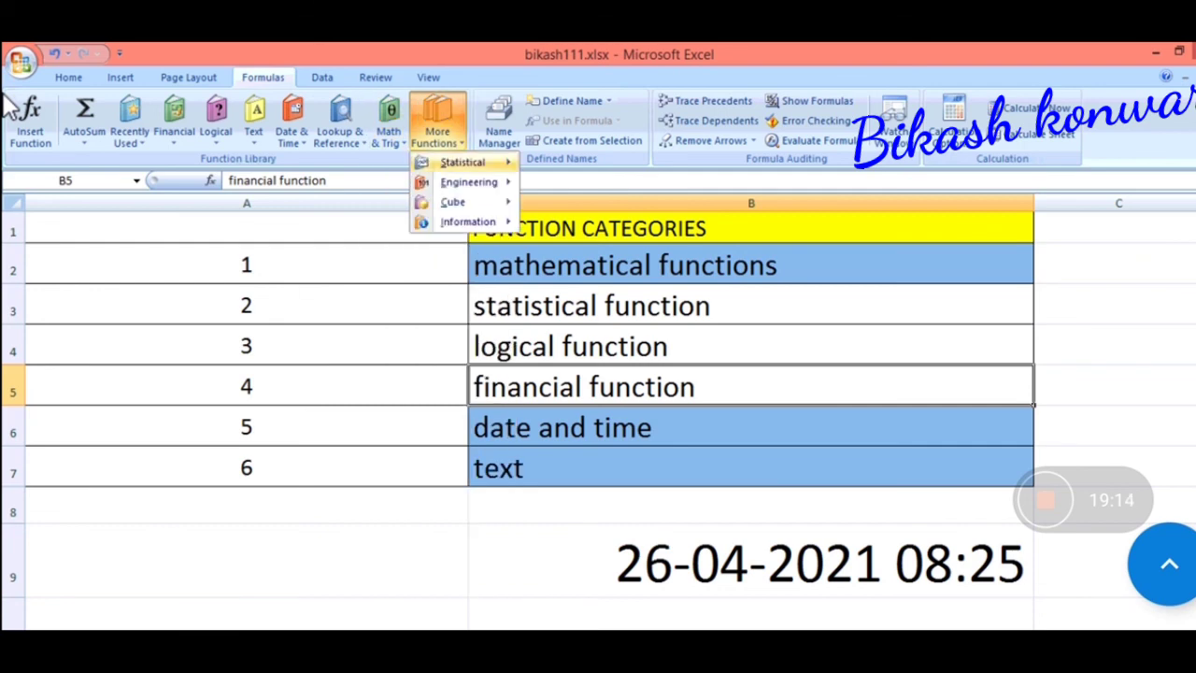
{"action": "mouse_move", "coordinate": [463, 162]}
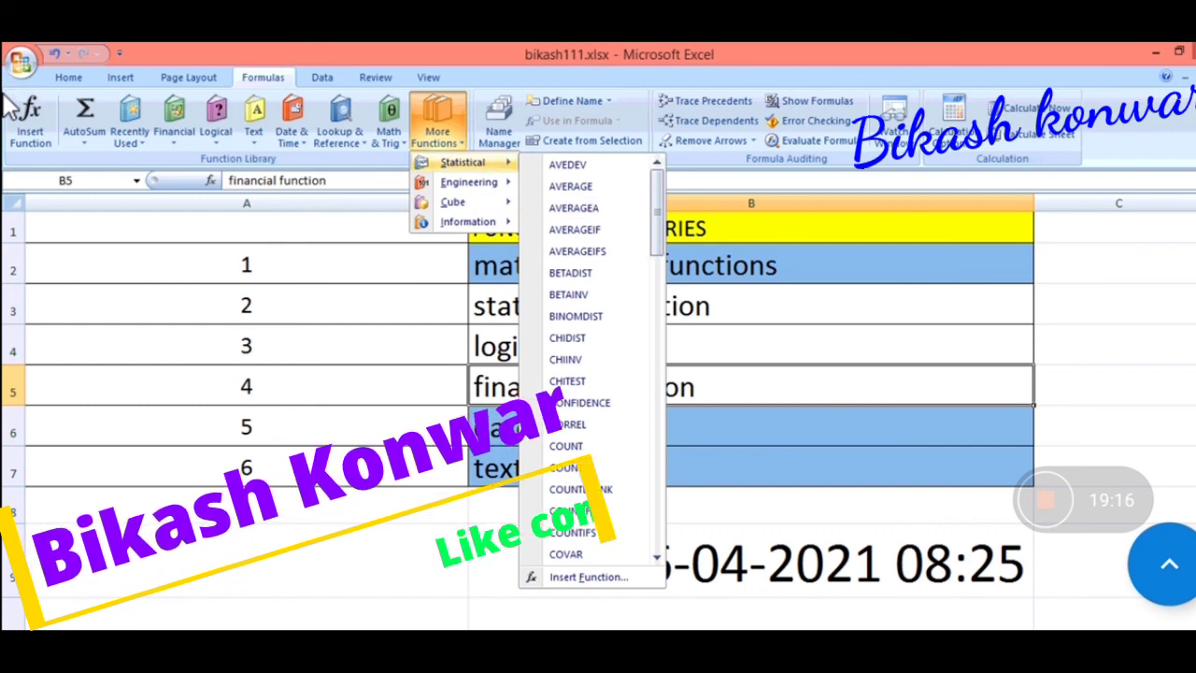